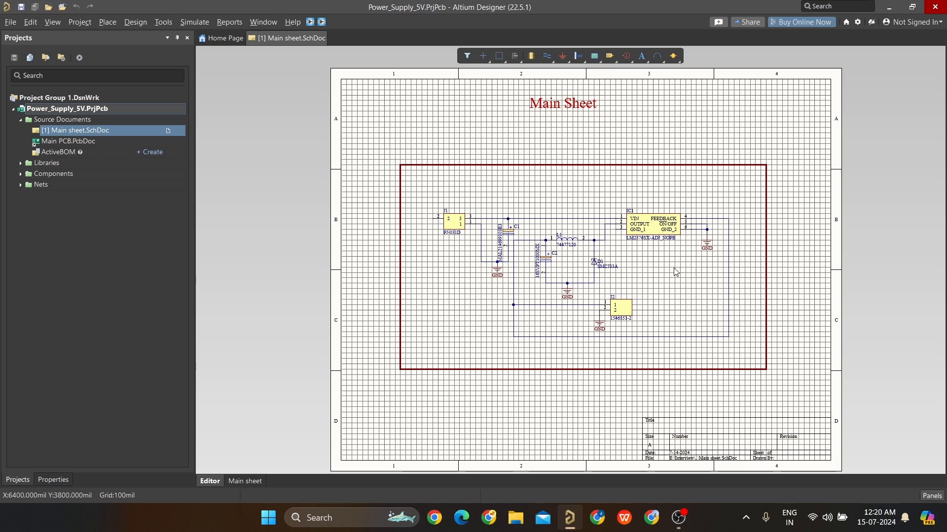
Review the footprints assigned to all components in the Footprint Manager, widening the component list to read it.
{"action": "left_click", "coordinate": [167, 27]}
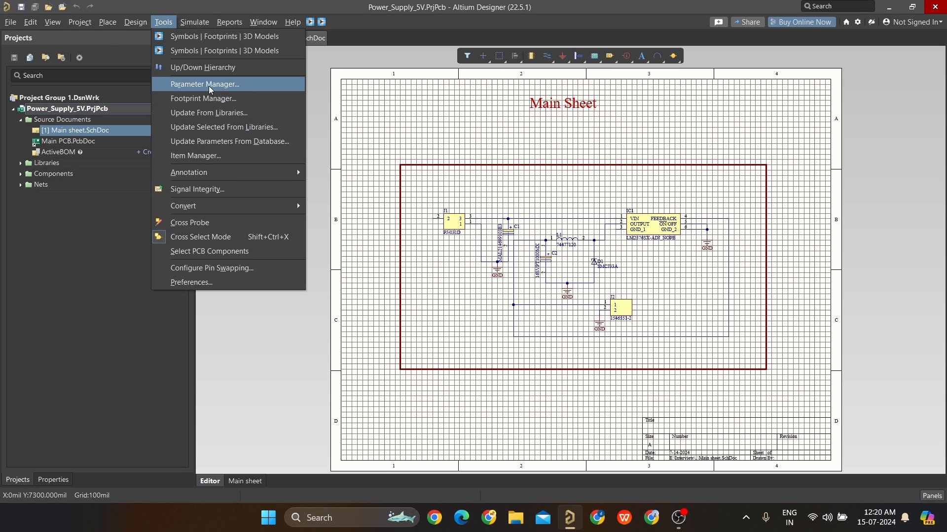
{"action": "left_click", "coordinate": [207, 98]}
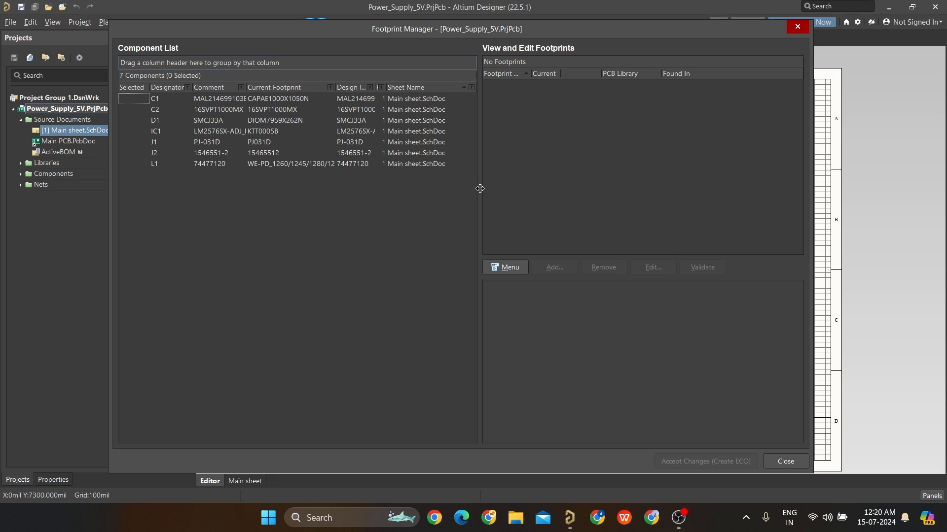
{"action": "left_click_drag", "start_coordinate": [480, 188], "coordinate": [536, 190]}
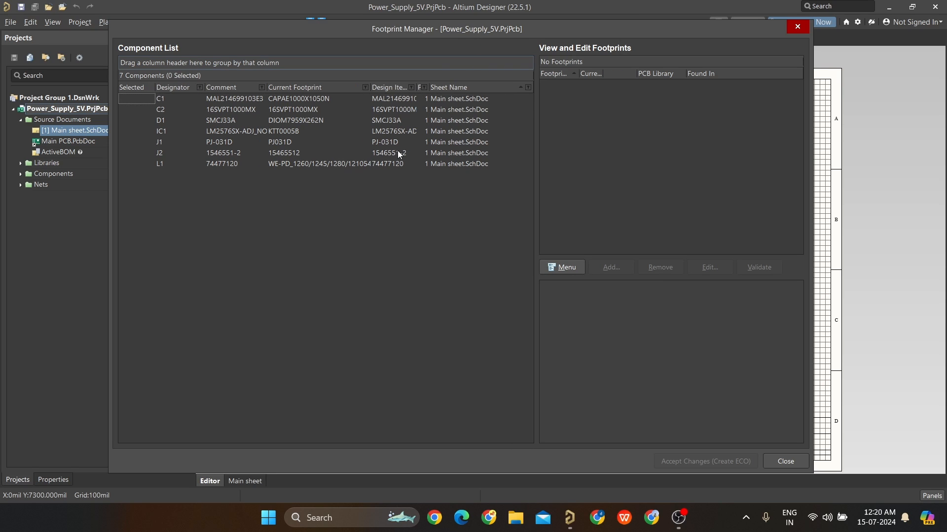
{"action": "left_click", "coordinate": [785, 462]}
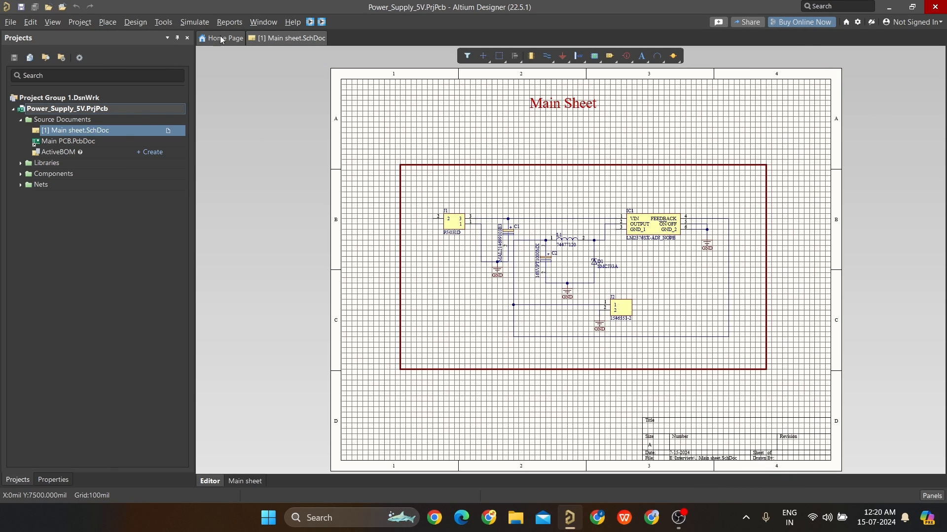
Start updating Main PCB.PcbDoc from the schematic and exclude the Main sheet room from the engineering change order.
{"action": "left_click", "coordinate": [170, 23]}
{"action": "mouse_move", "coordinate": [146, 23]}
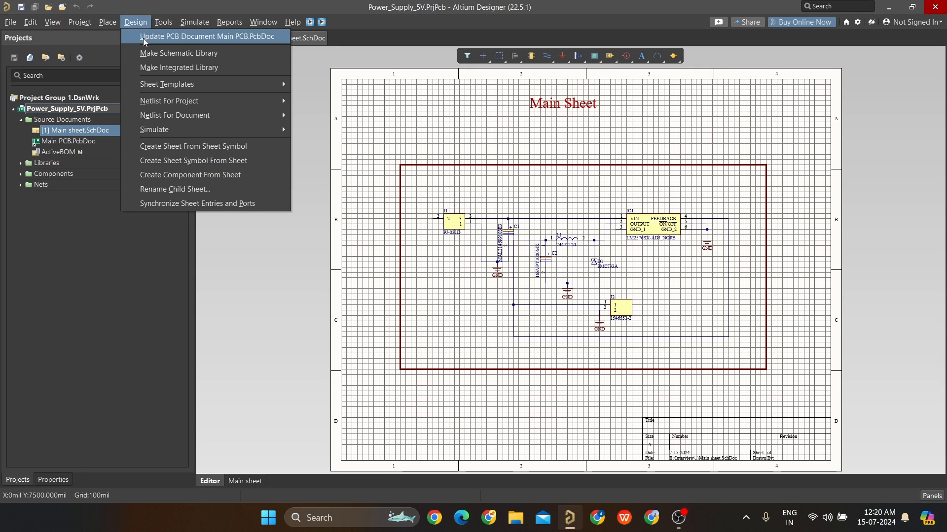
{"action": "left_click", "coordinate": [144, 38]}
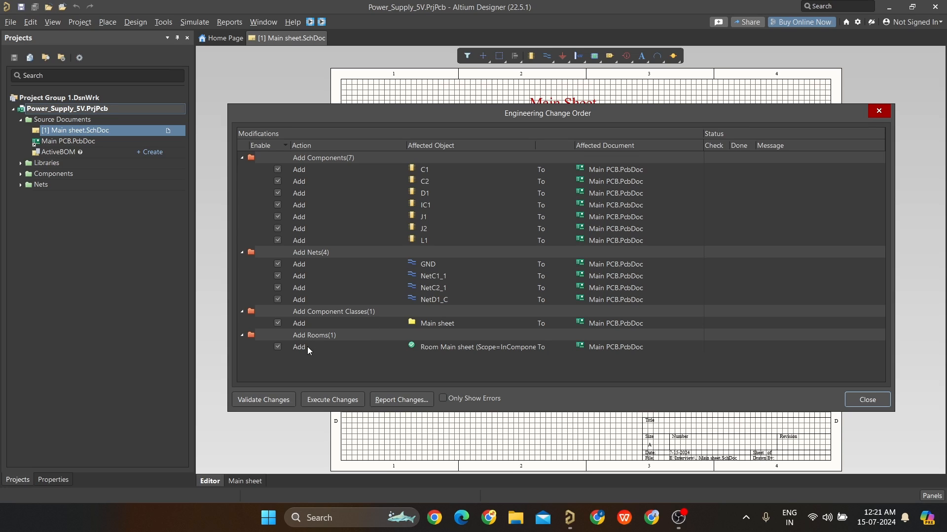
{"action": "left_click", "coordinate": [277, 347]}
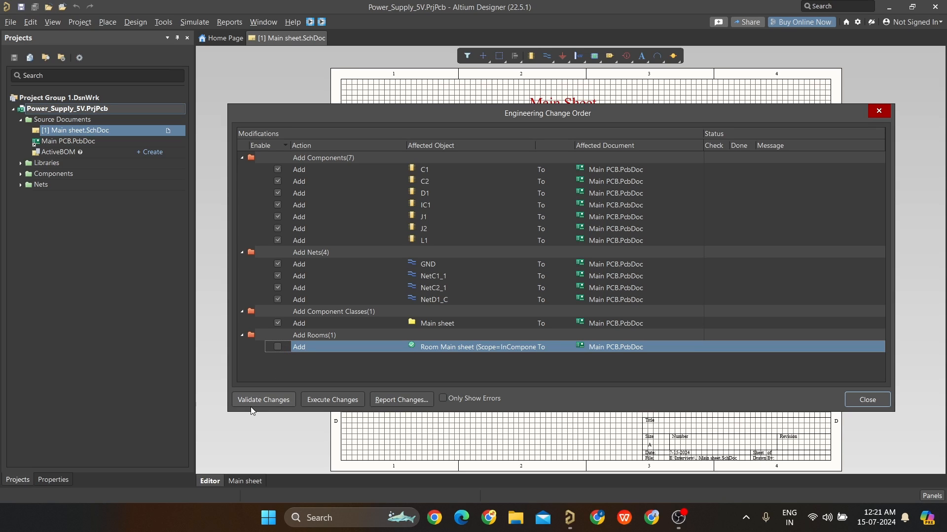
Validate and execute the engineering changes to bring the components and nets into the PCB, and close the change order.
{"action": "left_click", "coordinate": [282, 399]}
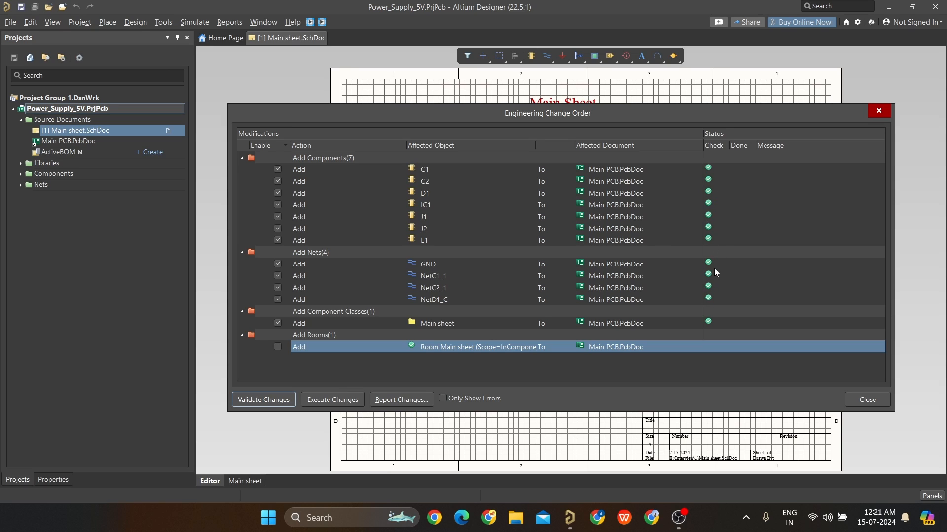
{"action": "left_click", "coordinate": [326, 402]}
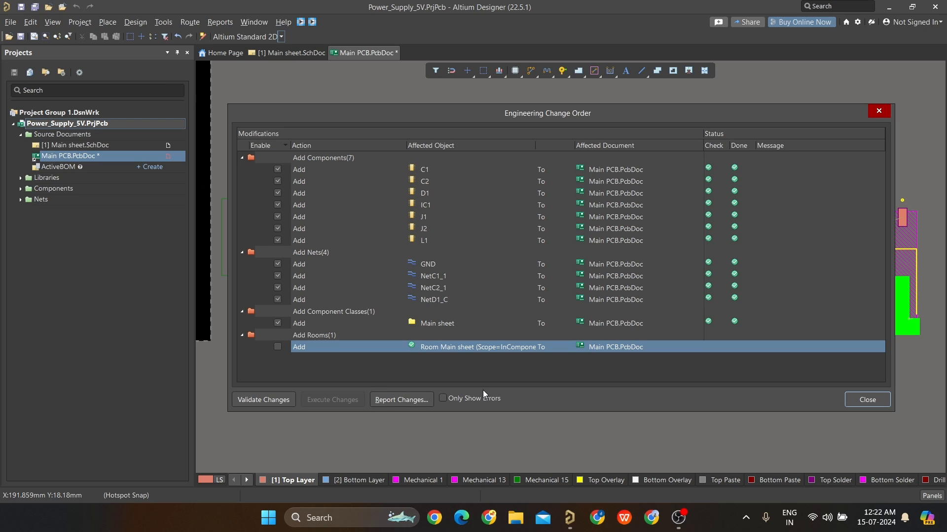
{"action": "left_click", "coordinate": [880, 401]}
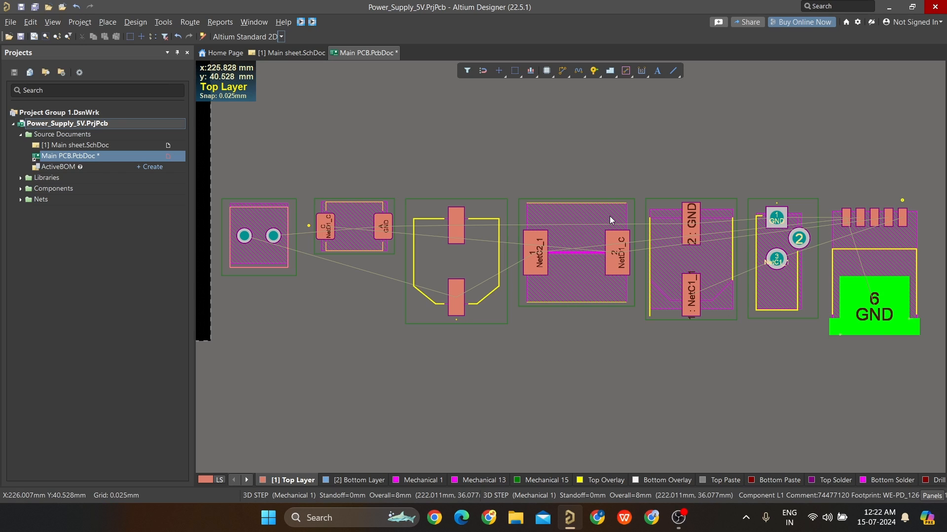
{"action": "scroll", "coordinate": [553, 281], "scroll_direction": "down", "scroll_amount": 1, "text": "ctrl"}
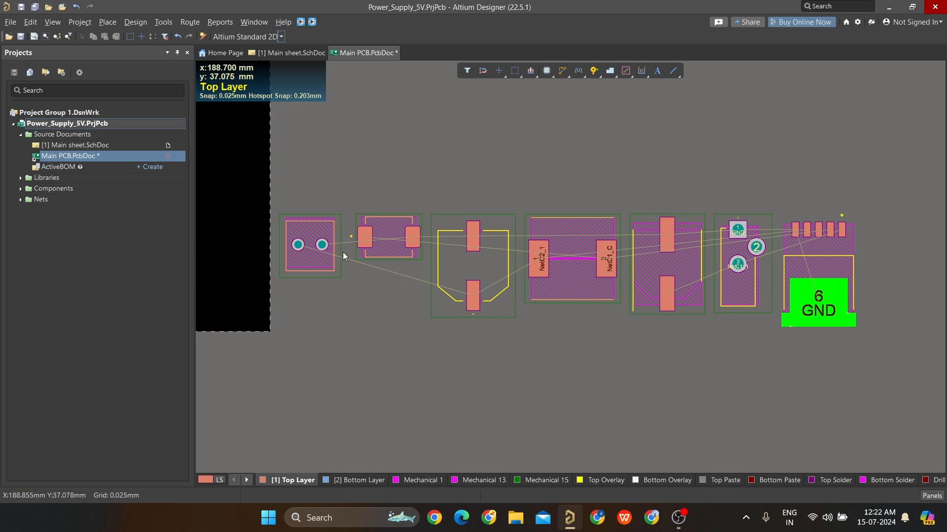
{"action": "scroll", "coordinate": [301, 249], "scroll_direction": "up", "scroll_amount": 4, "text": "ctrl"}
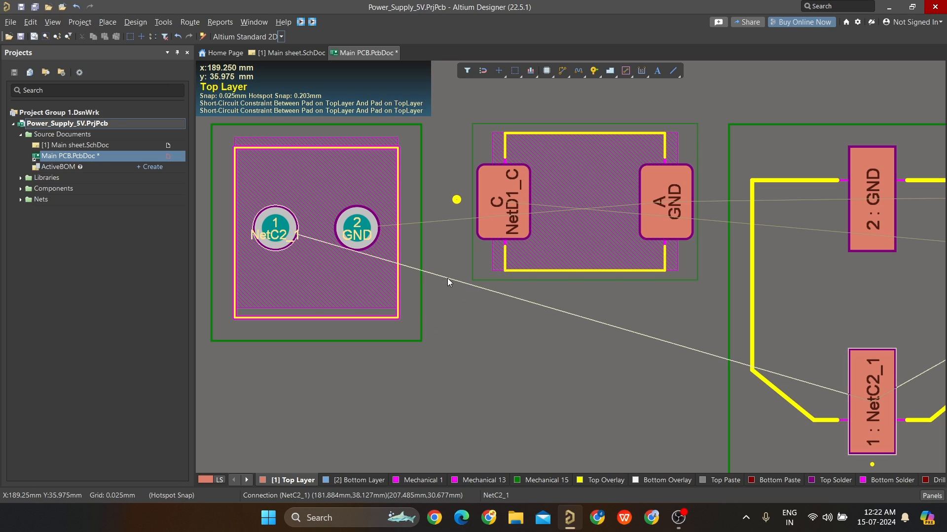
{"action": "key", "text": "shift"}
{"action": "key", "text": "shift"}
{"action": "key", "text": "shift"}
{"action": "key", "text": "shift"}
{"action": "key", "text": "shift"}
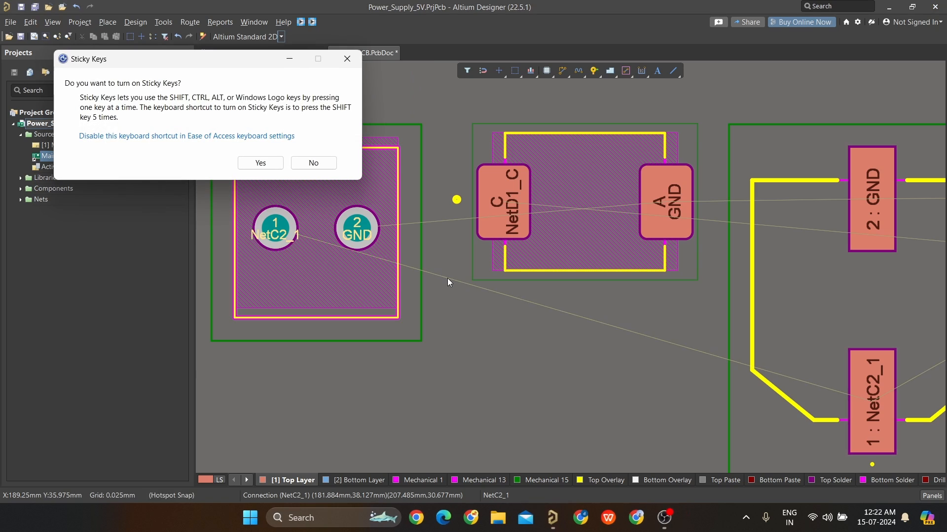
{"action": "left_click", "coordinate": [313, 163]}
Examine the imported footprints and their connections beside the empty board area.
{"action": "scroll", "coordinate": [454, 284], "scroll_direction": "down", "scroll_amount": 2, "text": "ctrl"}
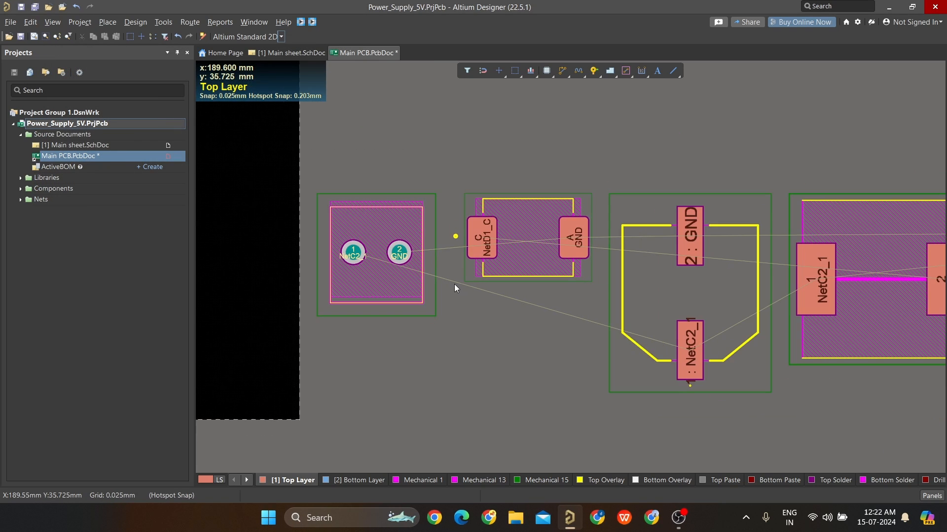
{"action": "scroll", "coordinate": [454, 281], "scroll_direction": "down", "scroll_amount": 1, "text": "ctrl"}
{"action": "scroll", "coordinate": [454, 281], "scroll_direction": "down", "scroll_amount": 3, "text": "ctrl"}
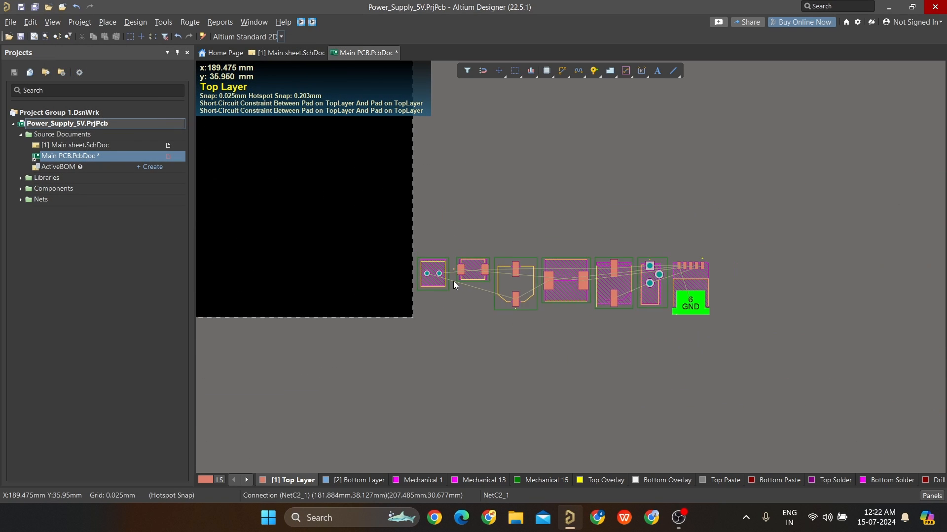
{"action": "scroll", "coordinate": [453, 281], "scroll_direction": "down", "scroll_amount": 2, "text": "ctrl"}
{"action": "scroll", "coordinate": [461, 233], "scroll_direction": "down", "scroll_amount": 2, "text": "ctrl"}
{"action": "right_click_drag", "start_coordinate": [461, 232], "coordinate": [571, 275]}
{"action": "scroll", "coordinate": [428, 271], "scroll_direction": "up", "scroll_amount": 2, "text": "ctrl"}
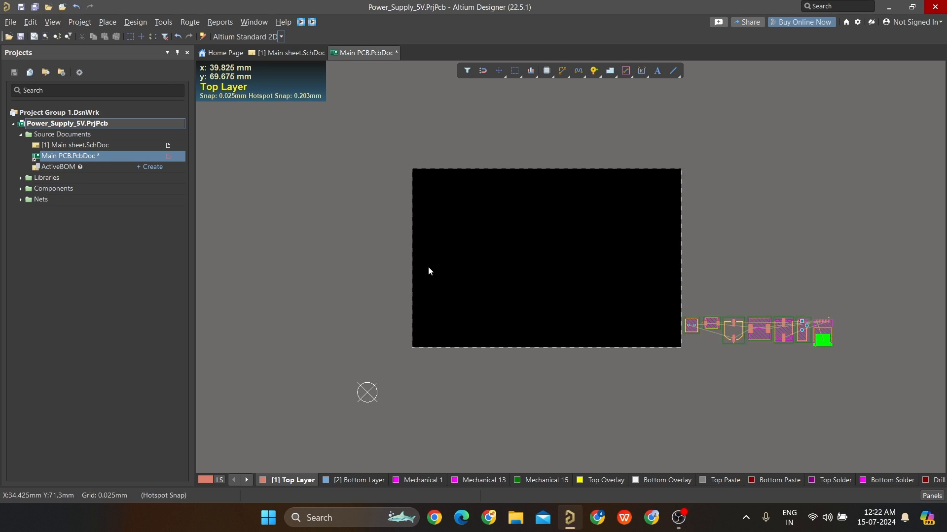
{"action": "scroll", "coordinate": [428, 270], "scroll_direction": "up", "scroll_amount": 1, "text": "ctrl"}
{"action": "scroll", "coordinate": [427, 266], "scroll_direction": "down", "scroll_amount": 3, "text": "ctrl"}
{"action": "scroll", "coordinate": [463, 265], "scroll_direction": "up", "scroll_amount": 3, "text": "ctrl"}
{"action": "scroll", "coordinate": [462, 265], "scroll_direction": "down", "scroll_amount": 1, "text": "ctrl"}
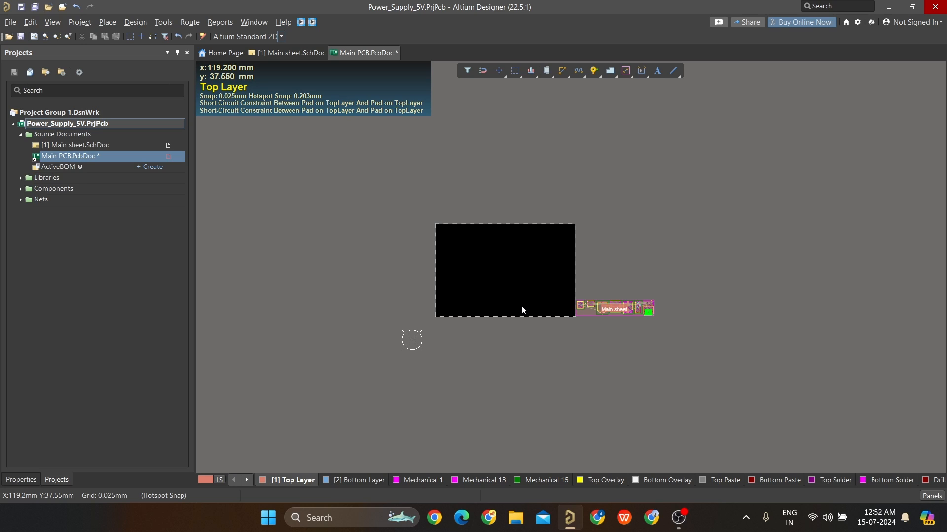
{"action": "scroll", "coordinate": [522, 310], "scroll_direction": "up", "scroll_amount": 2, "text": "ctrl"}
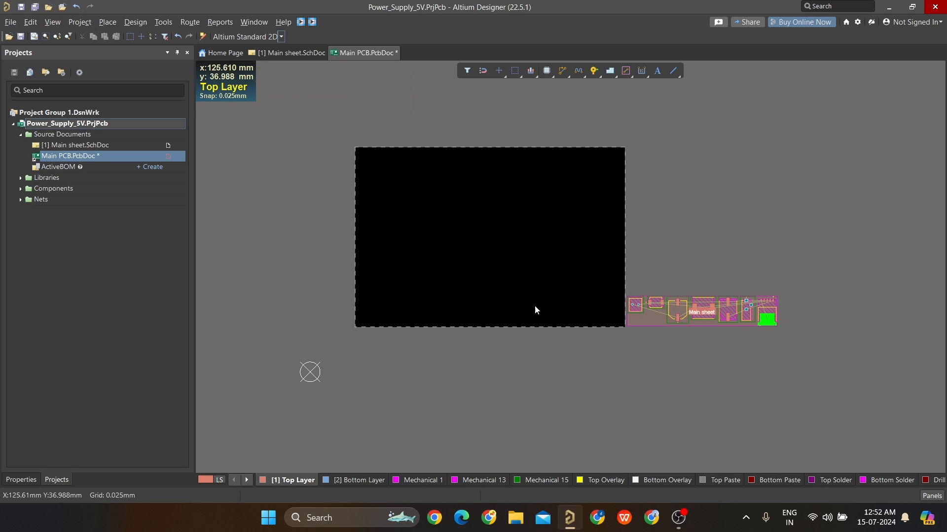
{"action": "scroll", "coordinate": [536, 250], "scroll_direction": "down", "scroll_amount": 1, "text": "ctrl"}
{"action": "scroll", "coordinate": [523, 267], "scroll_direction": "up", "scroll_amount": 1}
{"action": "scroll", "coordinate": [408, 291], "scroll_direction": "up", "scroll_amount": 2, "text": "ctrl"}
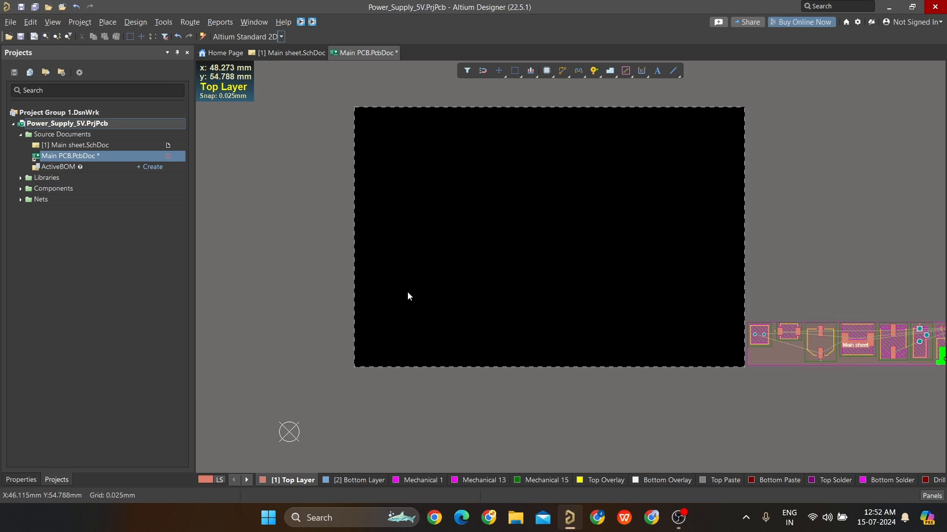
{"action": "scroll", "coordinate": [407, 292], "scroll_direction": "down", "scroll_amount": 1, "text": "ctrl"}
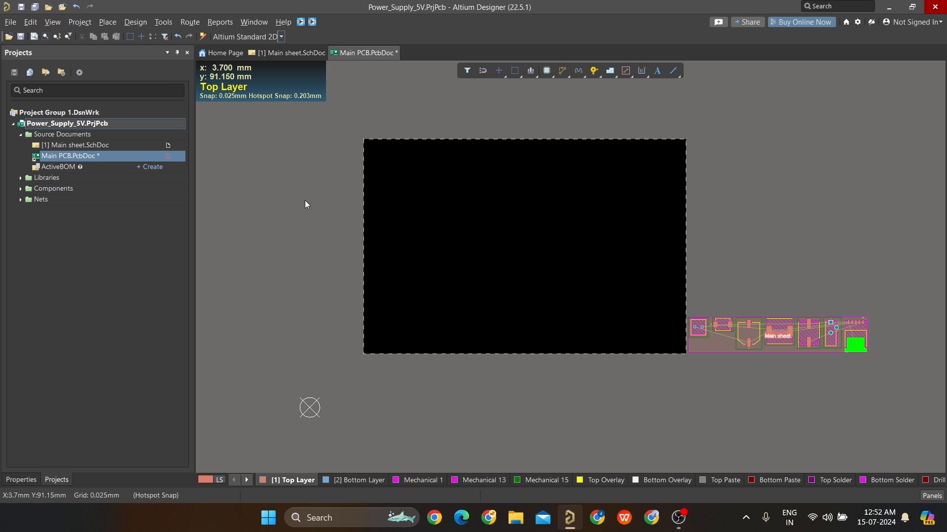
Set the PCB's relative origin at the lower-left corner of the board outline.
{"action": "left_click", "coordinate": [30, 22]}
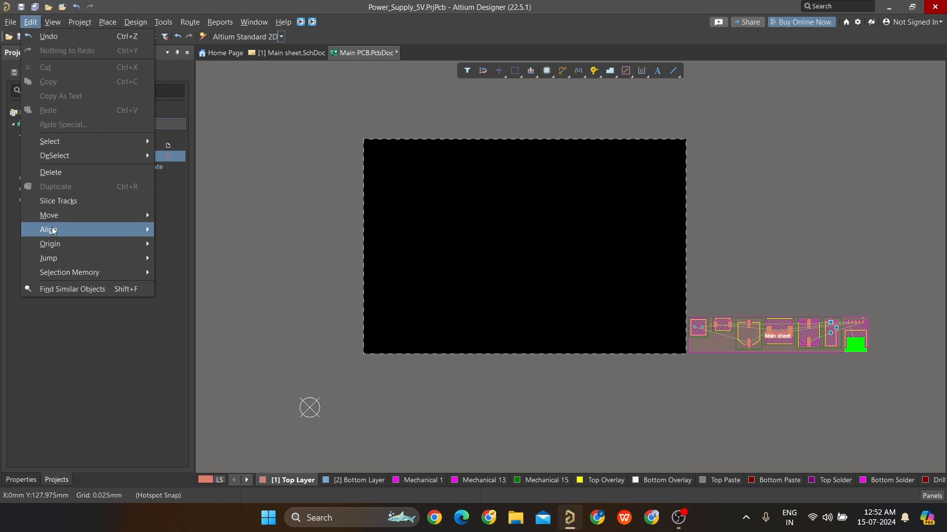
{"action": "mouse_move", "coordinate": [138, 244]}
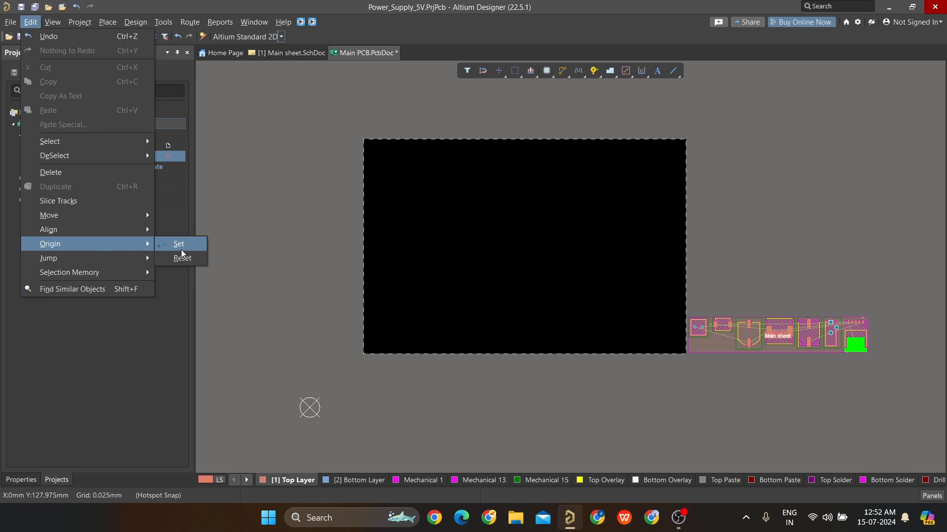
{"action": "left_click", "coordinate": [173, 244]}
{"action": "scroll", "coordinate": [354, 352], "scroll_direction": "up", "scroll_amount": 3, "text": "ctrl"}
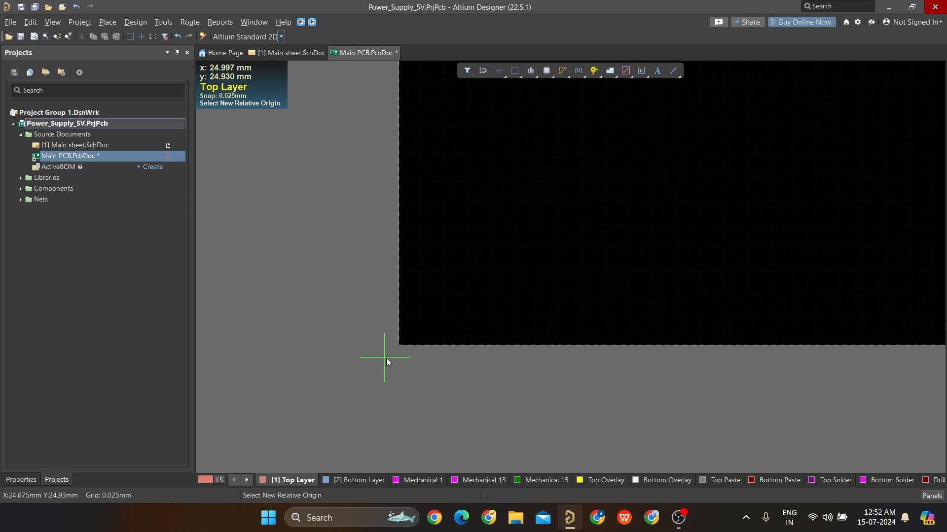
{"action": "scroll", "coordinate": [403, 339], "scroll_direction": "up", "scroll_amount": 2, "text": "ctrl"}
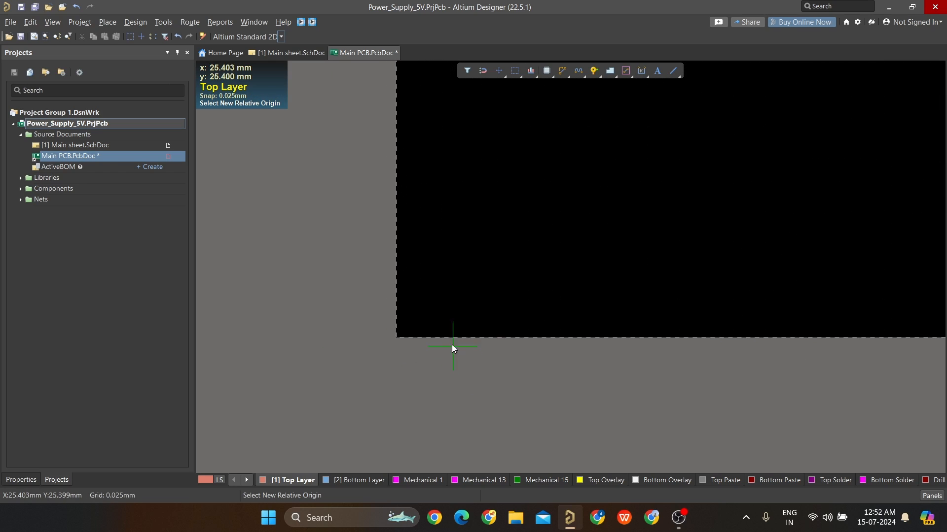
{"action": "left_click", "coordinate": [396, 338]}
{"action": "scroll", "coordinate": [609, 205], "scroll_direction": "down", "scroll_amount": 6, "text": "ctrl"}
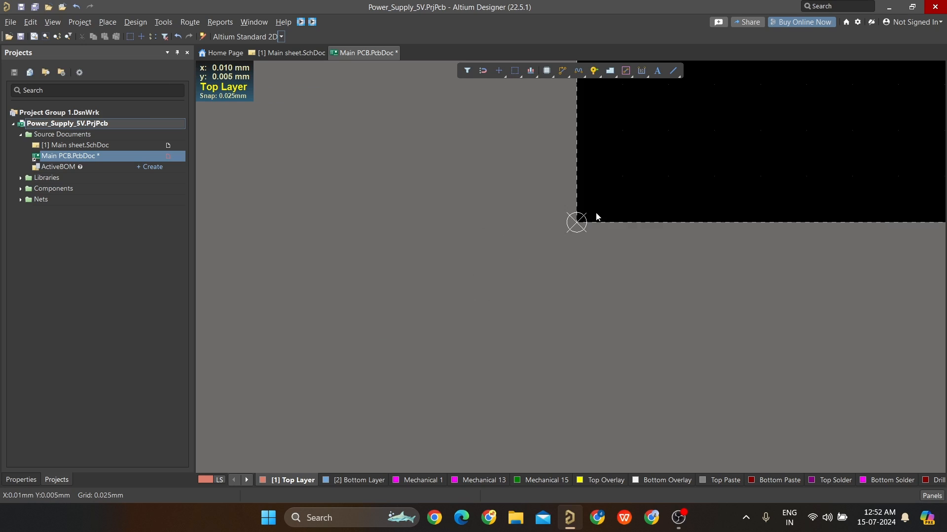
{"action": "mouse_move", "coordinate": [649, 197]}
{"action": "right_mouse_down"}
{"action": "mouse_move", "coordinate": [658, 192]}
{"action": "mouse_move", "coordinate": [483, 294]}
{"action": "right_mouse_up"}
{"action": "scroll", "coordinate": [440, 303], "scroll_direction": "down", "scroll_amount": 6, "text": "ctrl"}
{"action": "right_click", "coordinate": [478, 255]}
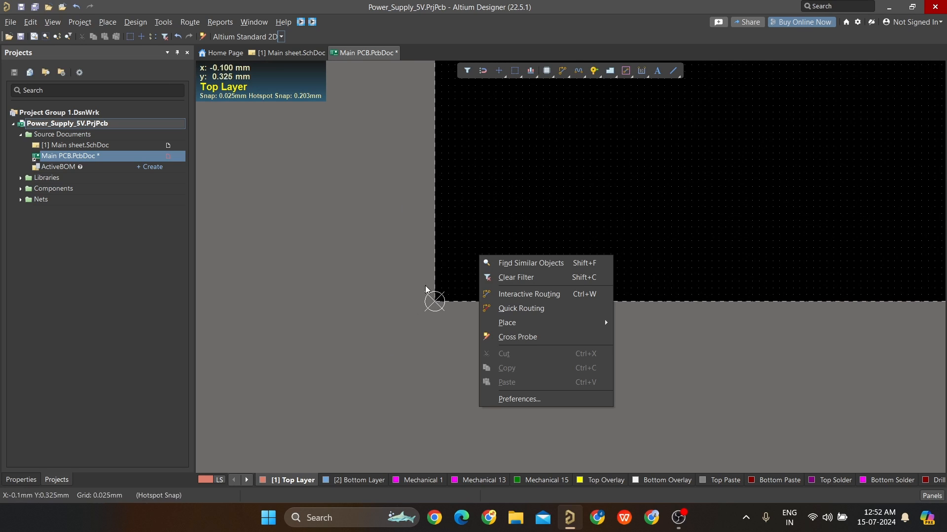
{"action": "left_click", "coordinate": [401, 218]}
{"action": "scroll", "coordinate": [479, 249], "scroll_direction": "down", "scroll_amount": 5, "text": "ctrl"}
{"action": "right_click_drag", "start_coordinate": [594, 213], "coordinate": [482, 308]}
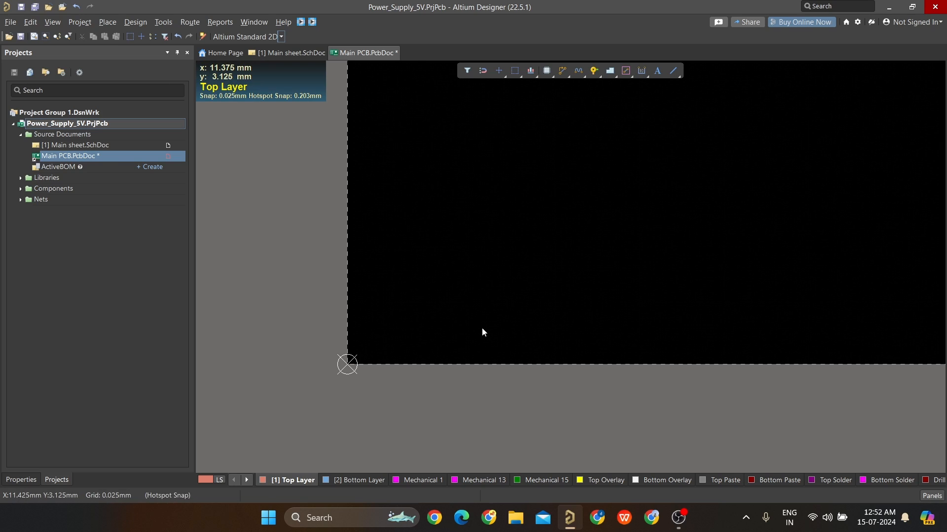
{"action": "scroll", "coordinate": [482, 329], "scroll_direction": "down", "scroll_amount": 1, "text": "ctrl"}
{"action": "right_click_drag", "start_coordinate": [541, 277], "coordinate": [437, 339]}
{"action": "scroll", "coordinate": [437, 279], "scroll_direction": "down", "scroll_amount": 4, "text": "ctrl"}
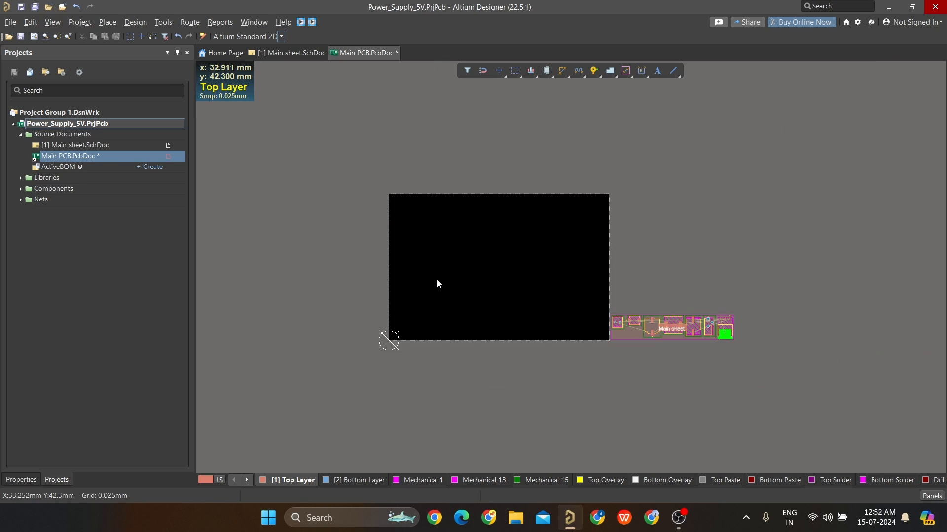
Switch the PCB's measurement units to mils and set the snap grid to 10 mil.
{"action": "scroll", "coordinate": [436, 280], "scroll_direction": "up", "scroll_amount": 3, "text": "ctrl"}
{"action": "scroll", "coordinate": [436, 282], "scroll_direction": "up", "scroll_amount": 5, "text": "ctrl"}
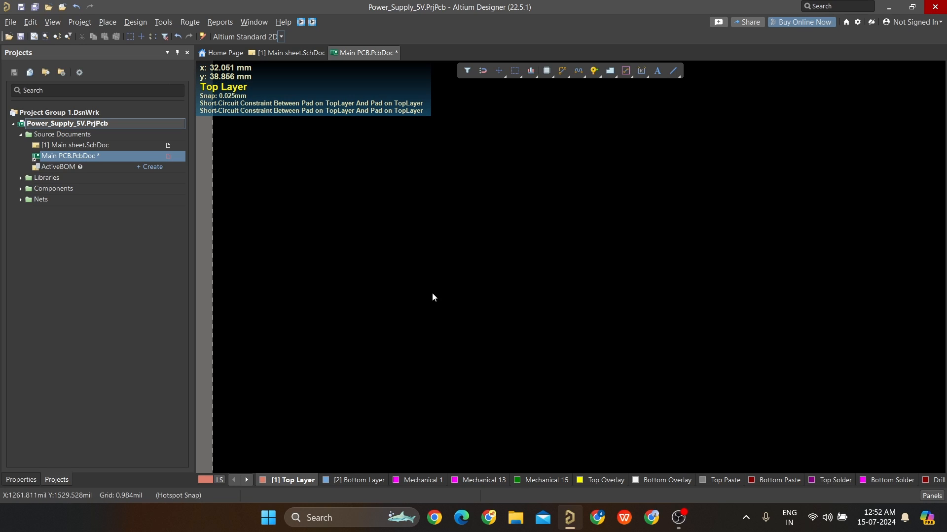
{"action": "key", "text": "q"}
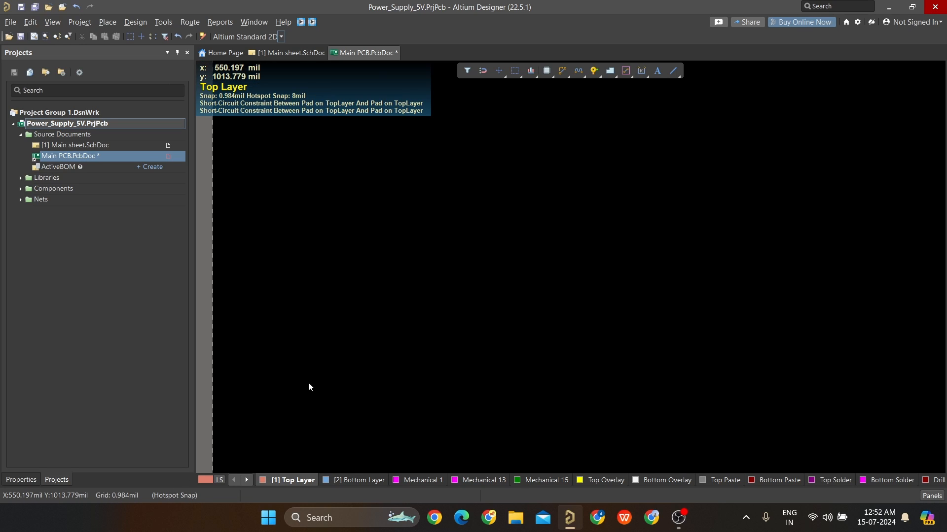
{"action": "right_click", "coordinate": [432, 261]}
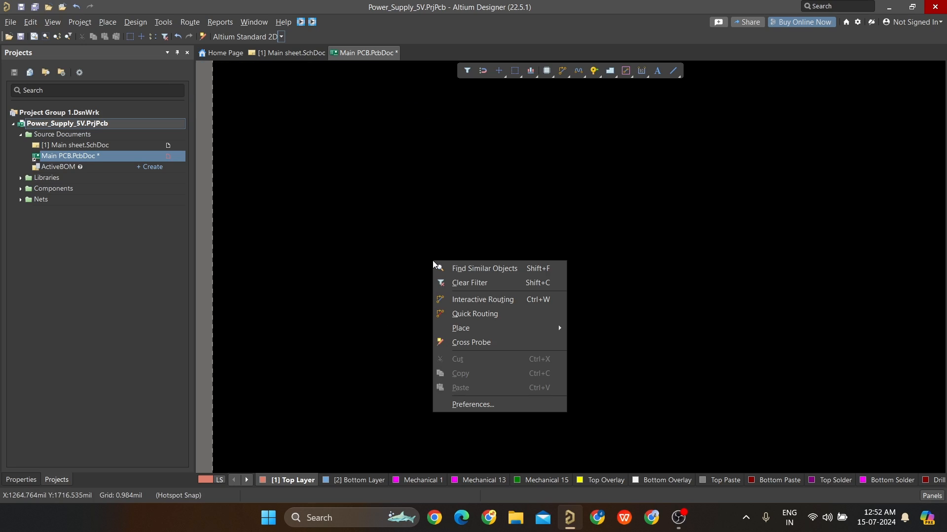
{"action": "left_click", "coordinate": [429, 217]}
{"action": "key", "text": "g"}
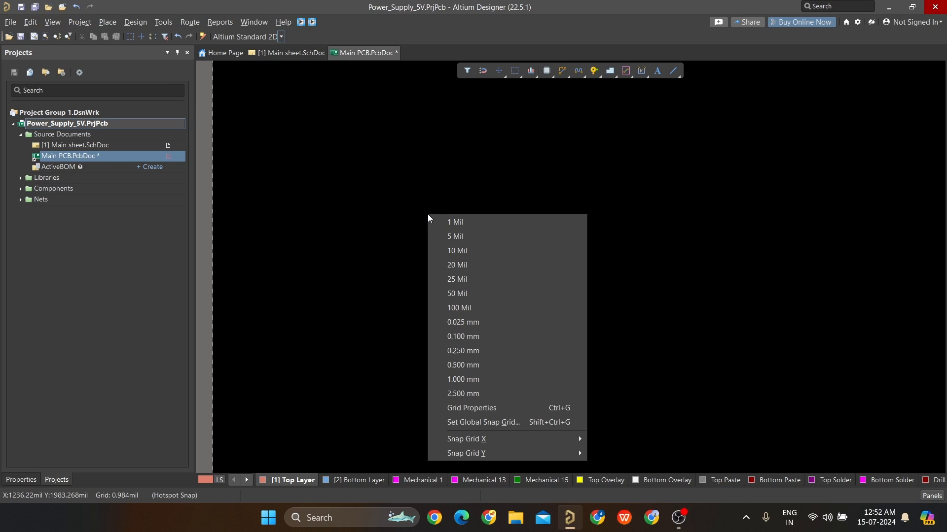
{"action": "left_click", "coordinate": [453, 253]}
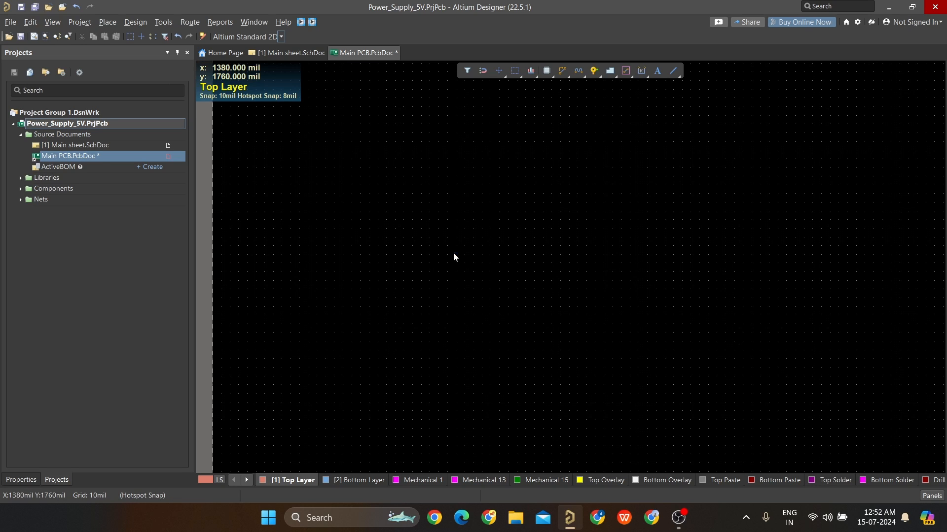
Open the PCB editor preferences and examine the default primitives, including the Ordinate Dimension settings.
{"action": "scroll", "coordinate": [452, 299], "scroll_direction": "down", "scroll_amount": 2, "text": "ctrl"}
{"action": "scroll", "coordinate": [453, 302], "scroll_direction": "up", "scroll_amount": 2, "text": "ctrl"}
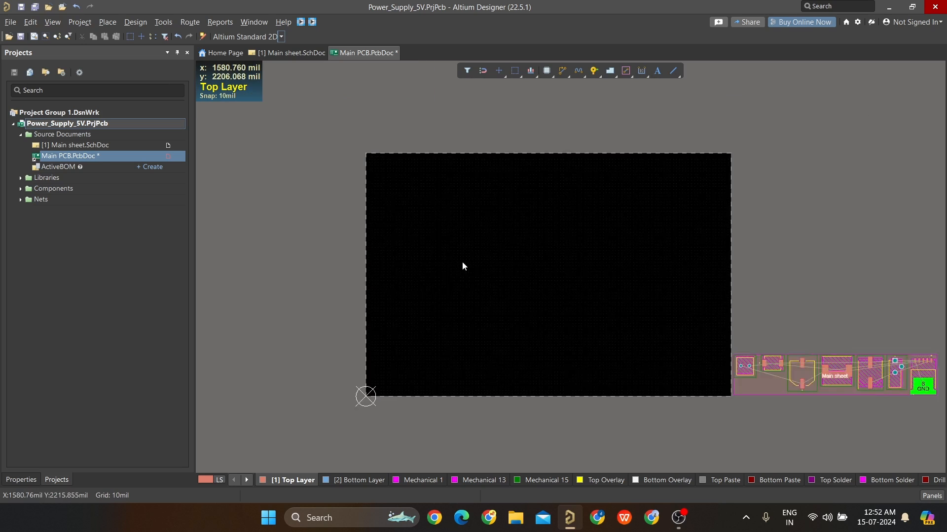
{"action": "right_click", "coordinate": [463, 252]}
{"action": "left_click", "coordinate": [486, 394]}
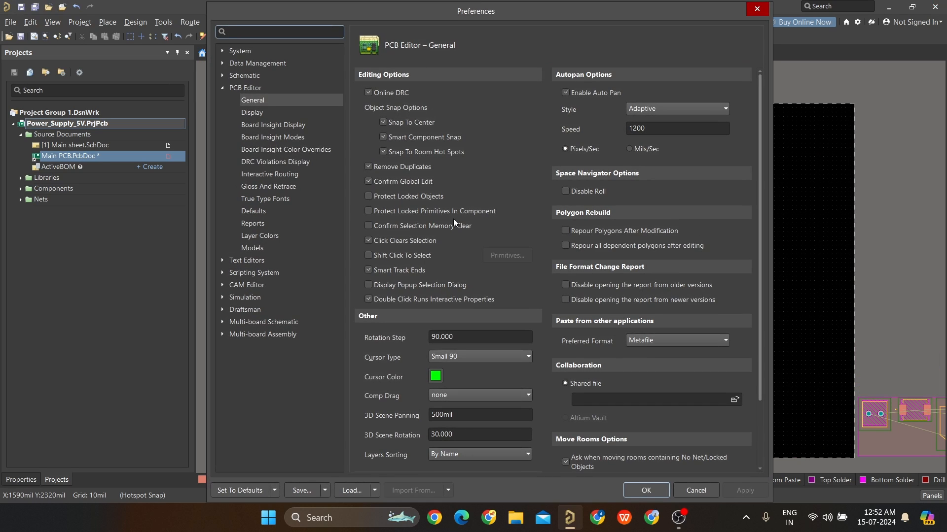
{"action": "left_click", "coordinate": [260, 211]}
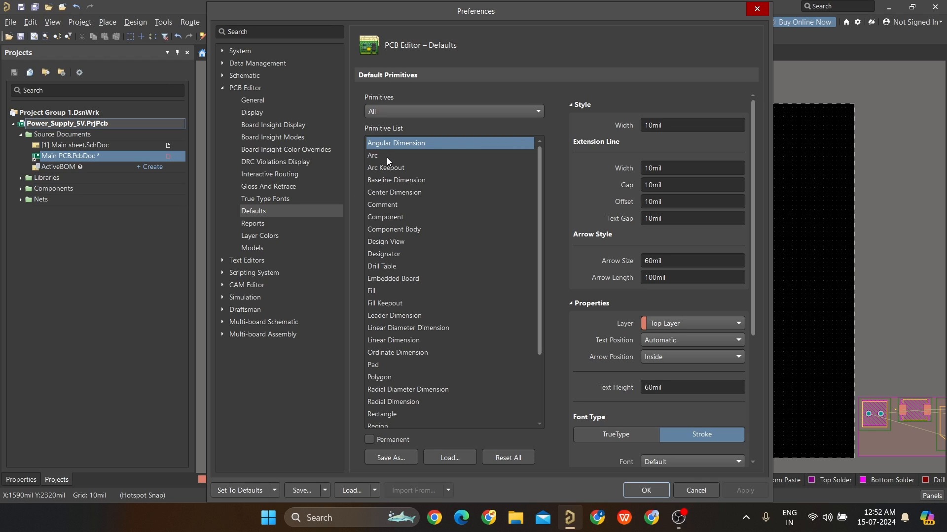
{"action": "scroll", "coordinate": [396, 289], "scroll_direction": "down", "scroll_amount": 3}
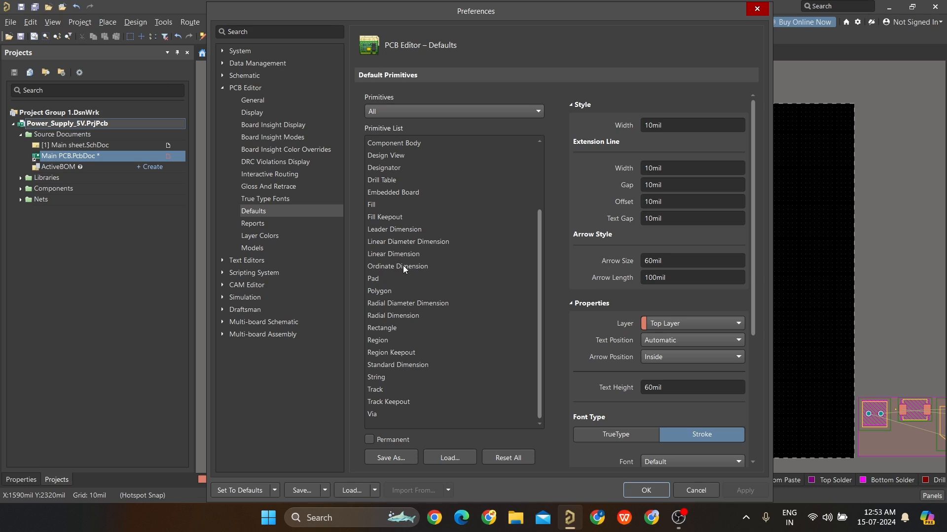
{"action": "left_click", "coordinate": [404, 267]}
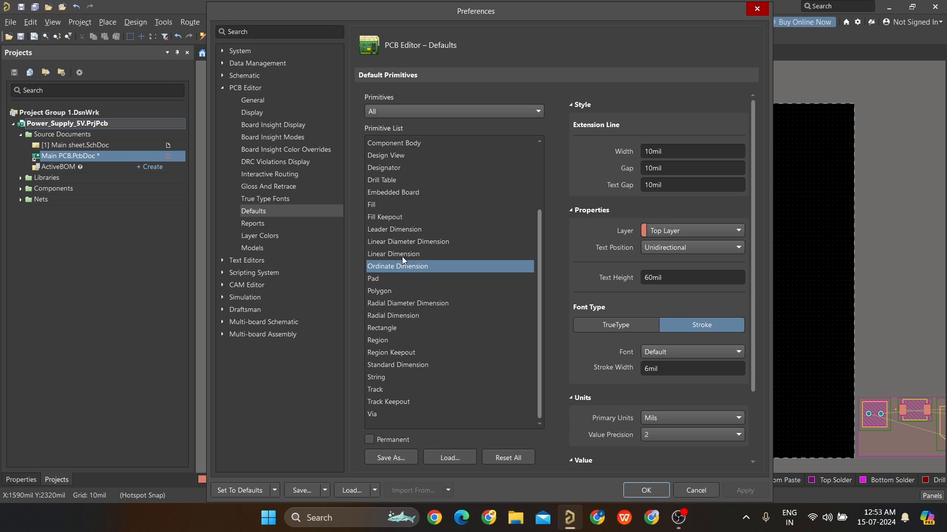
{"action": "scroll", "coordinate": [401, 256], "scroll_direction": "up", "scroll_amount": 3}
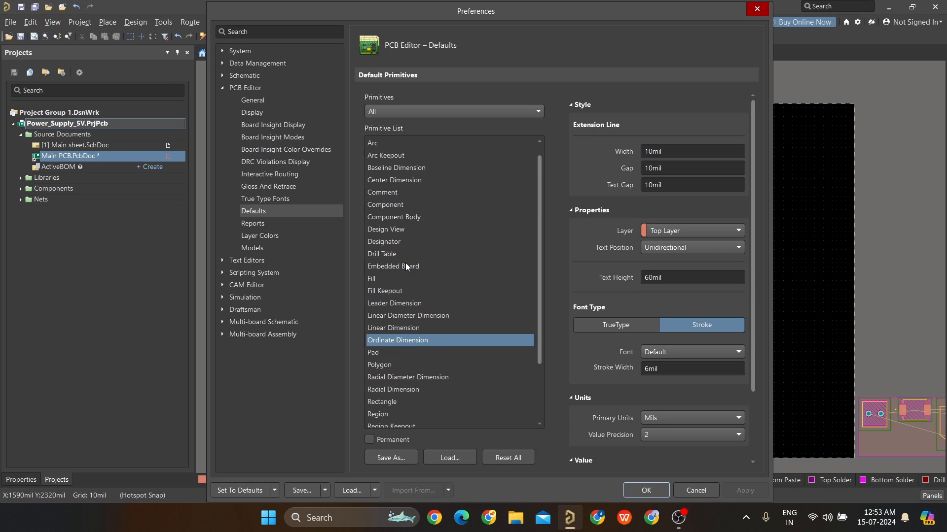
Review the PCB editor's Display, Board Insight Color Overrides and Interactive Routing preferences.
{"action": "left_click", "coordinate": [256, 99]}
{"action": "left_click", "coordinate": [254, 113]}
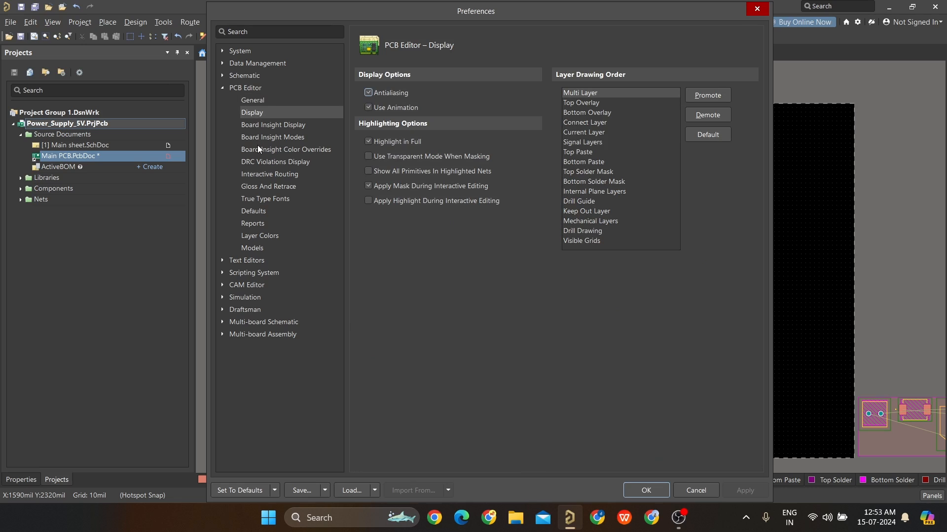
{"action": "left_click", "coordinate": [254, 137]}
{"action": "left_click", "coordinate": [259, 151]}
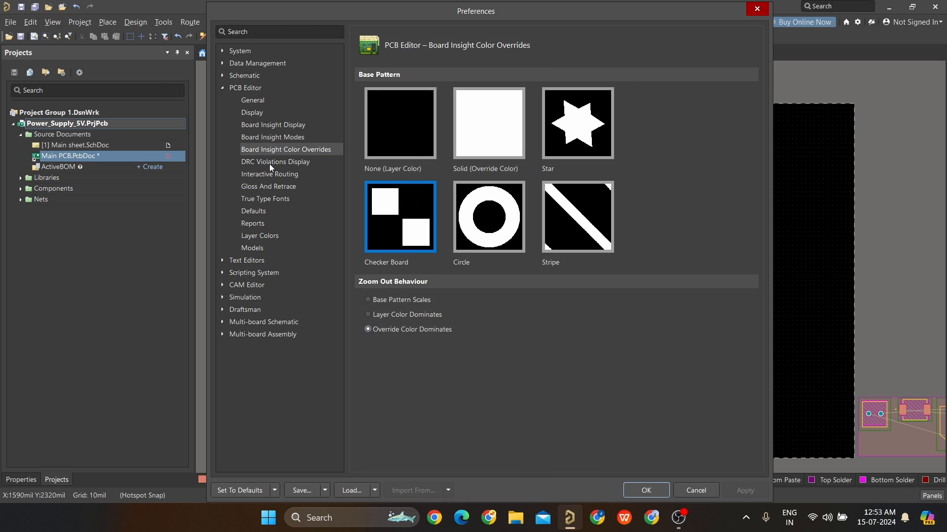
{"action": "left_click", "coordinate": [270, 175]}
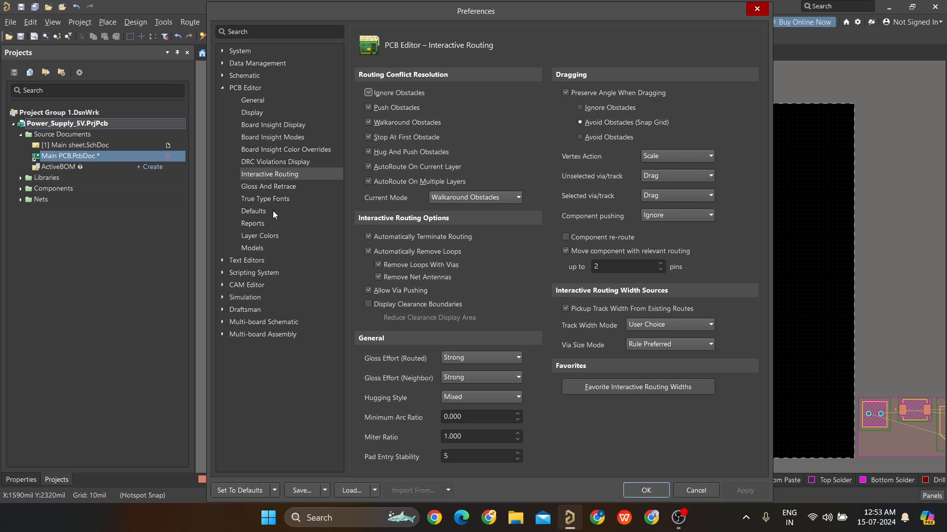
Examine the default properties of the Track primitive among the PCB editor's default primitives.
{"action": "left_click", "coordinate": [258, 211]}
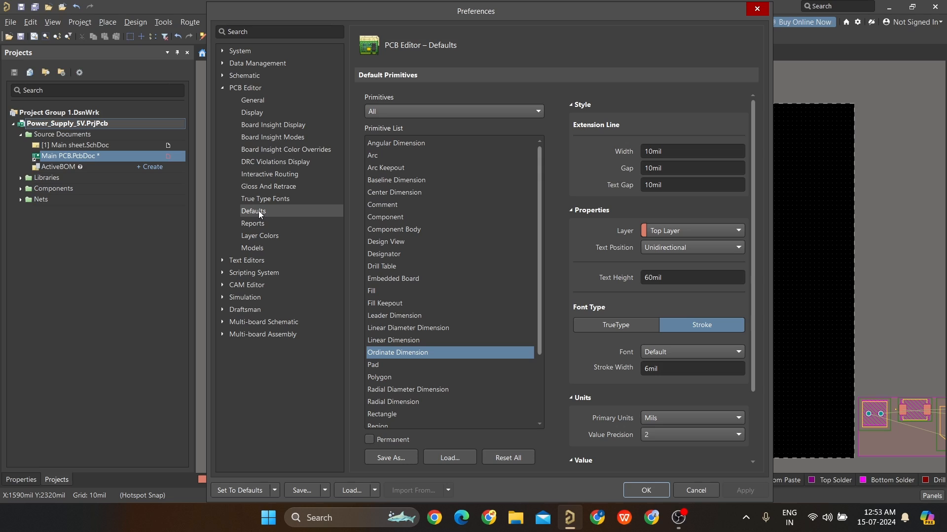
{"action": "scroll", "coordinate": [431, 352], "scroll_direction": "down", "scroll_amount": 3}
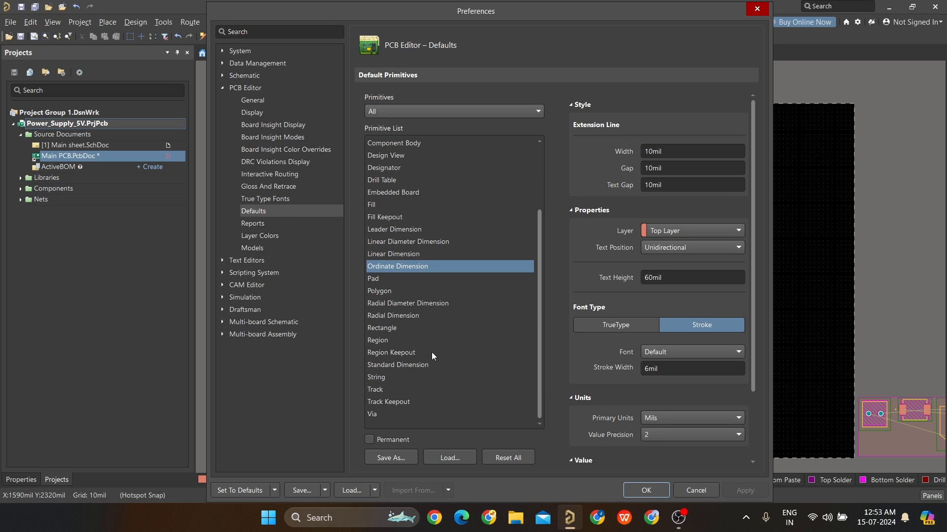
{"action": "left_click", "coordinate": [380, 391]}
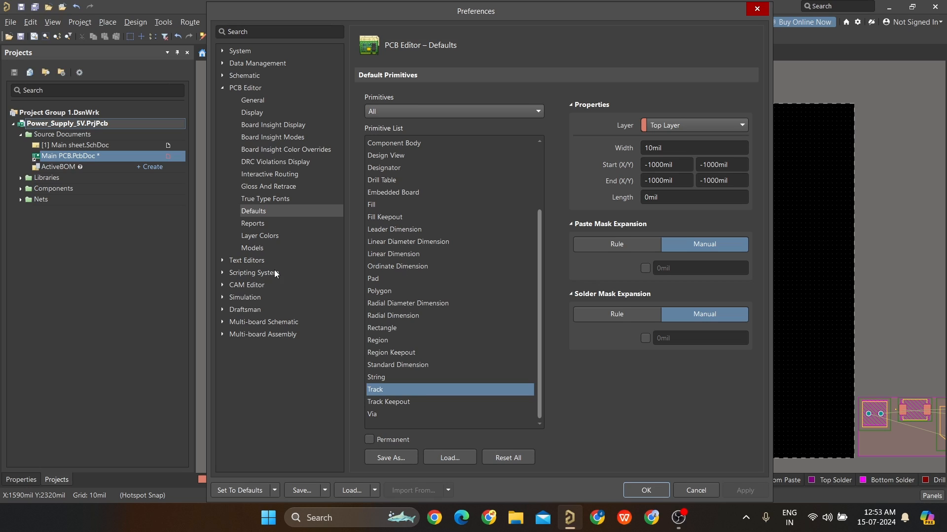
{"action": "scroll", "coordinate": [427, 319], "scroll_direction": "up", "scroll_amount": 3}
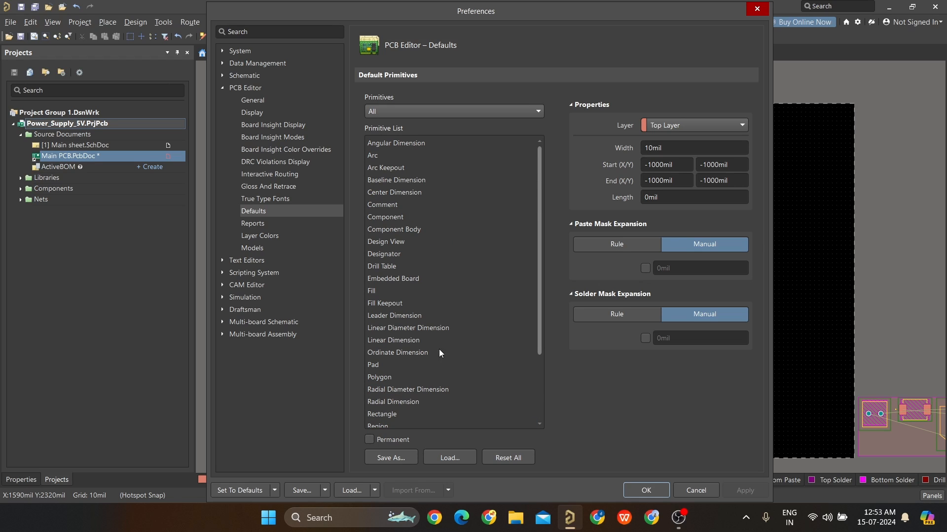
{"action": "scroll", "coordinate": [439, 352], "scroll_direction": "down", "scroll_amount": 3}
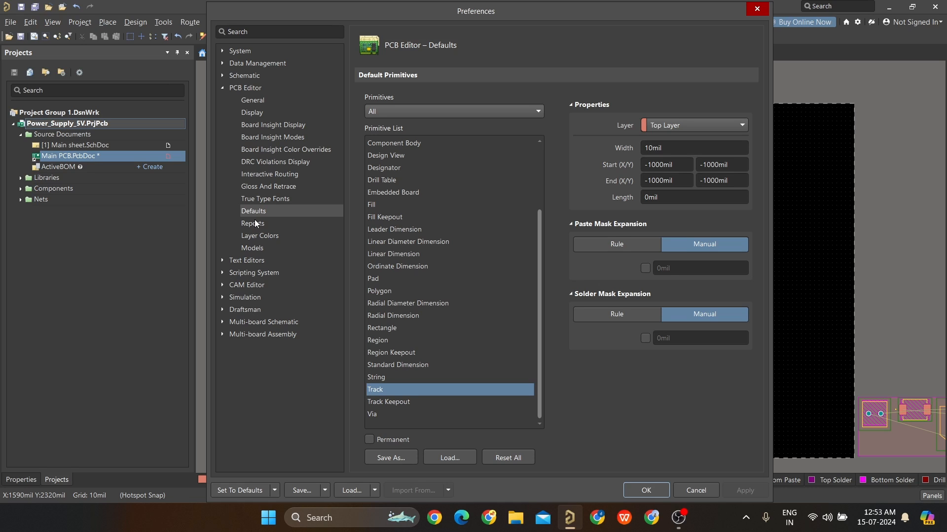
Go through the PCB editor preferences from General through DRC Violations Display and Reports to Models.
{"action": "left_click", "coordinate": [253, 100]}
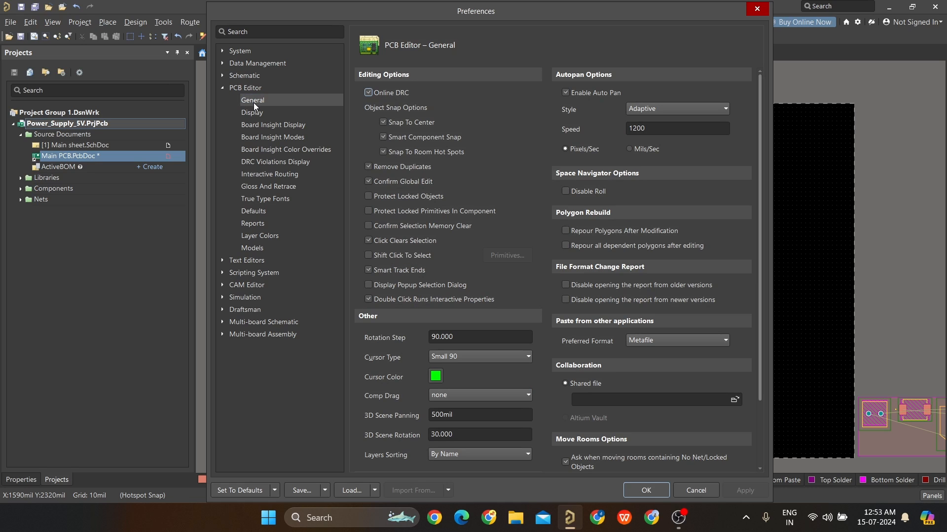
{"action": "scroll", "coordinate": [517, 215], "scroll_direction": "down", "scroll_amount": 5}
{"action": "left_click", "coordinate": [251, 114]}
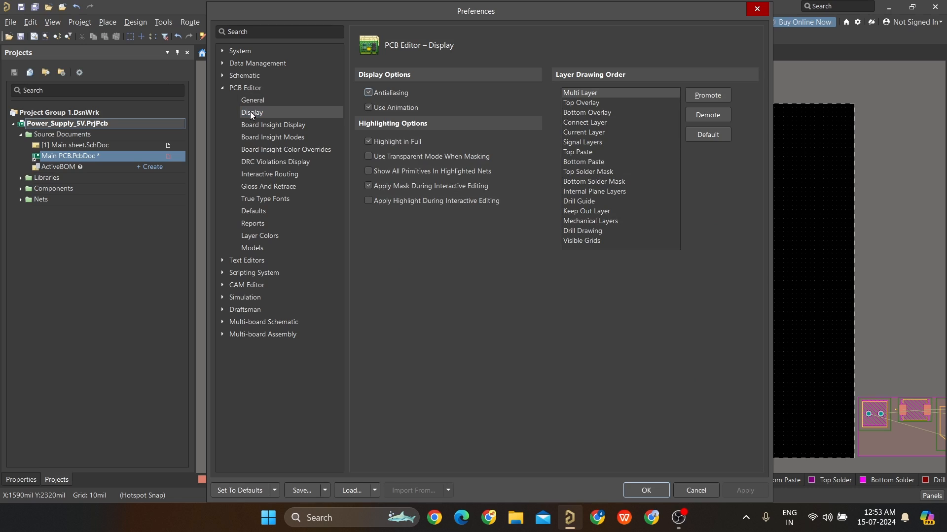
{"action": "left_click", "coordinate": [249, 125]}
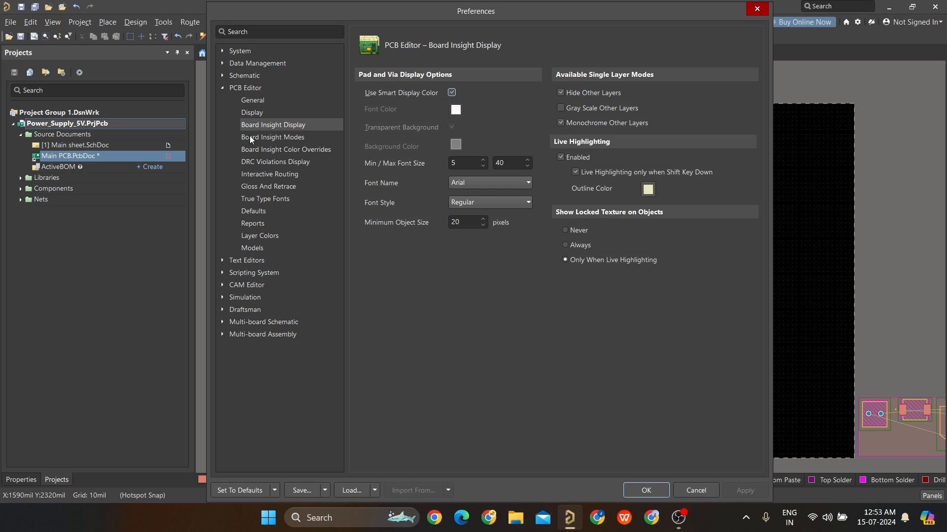
{"action": "left_click", "coordinate": [251, 138]}
{"action": "left_click", "coordinate": [253, 151]}
{"action": "left_click", "coordinate": [253, 163]}
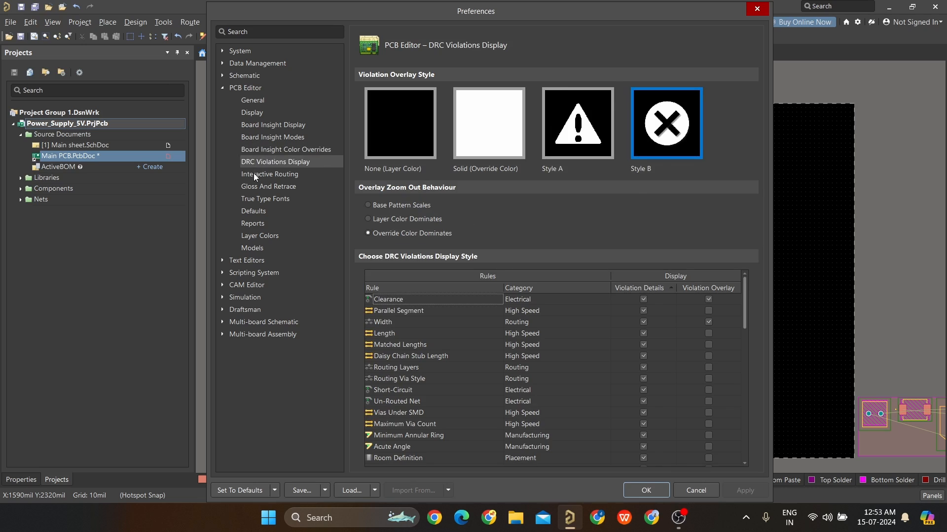
{"action": "left_click", "coordinate": [253, 174]}
{"action": "left_click", "coordinate": [254, 199]}
{"action": "left_click", "coordinate": [253, 211]}
{"action": "left_click", "coordinate": [253, 223]}
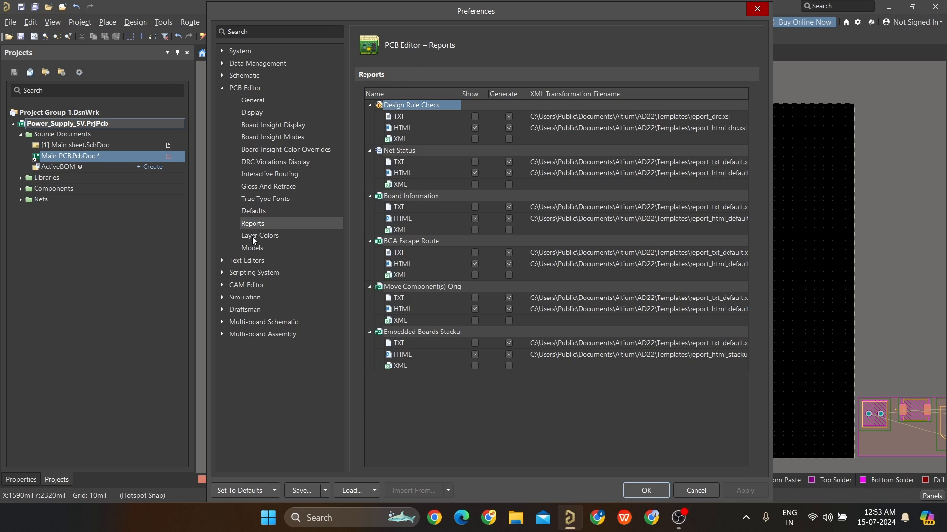
{"action": "left_click", "coordinate": [252, 240]}
{"action": "left_click", "coordinate": [252, 251]}
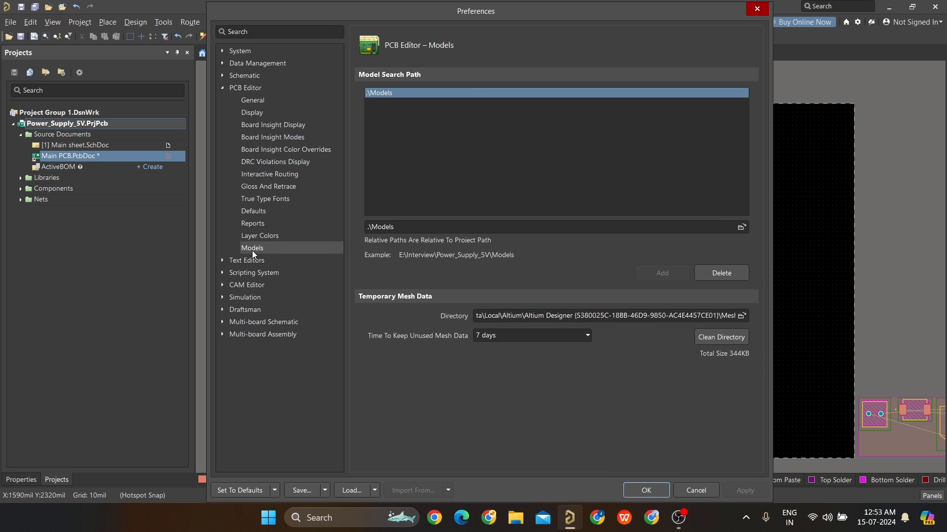
Look at the Scripting System preferences, return to the PCB editor's General preferences, and close the preferences without changes.
{"action": "left_click", "coordinate": [253, 269]}
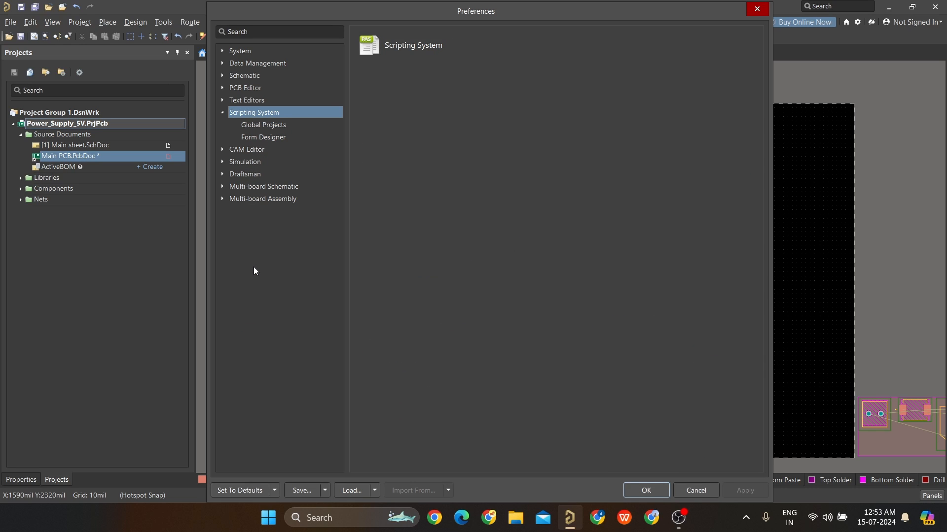
{"action": "left_click", "coordinate": [223, 111]}
{"action": "left_click", "coordinate": [223, 87]}
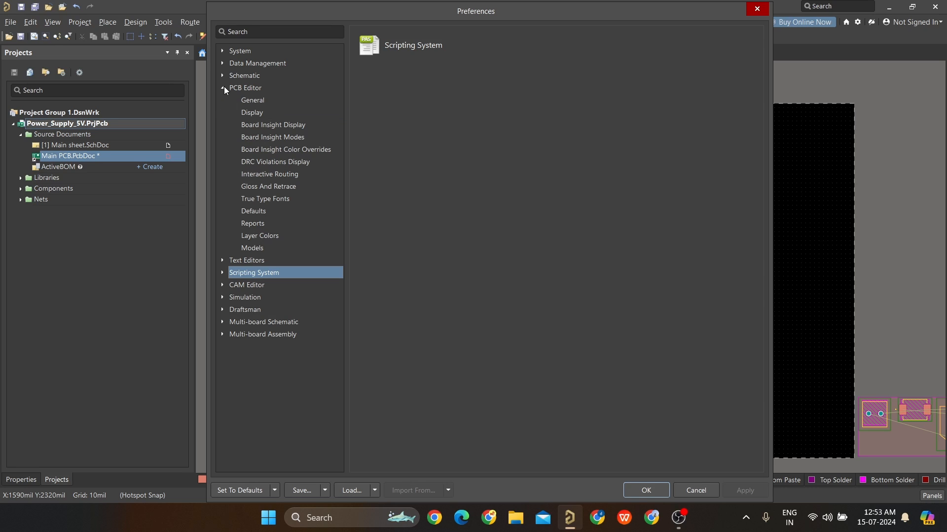
{"action": "left_click", "coordinate": [252, 102]}
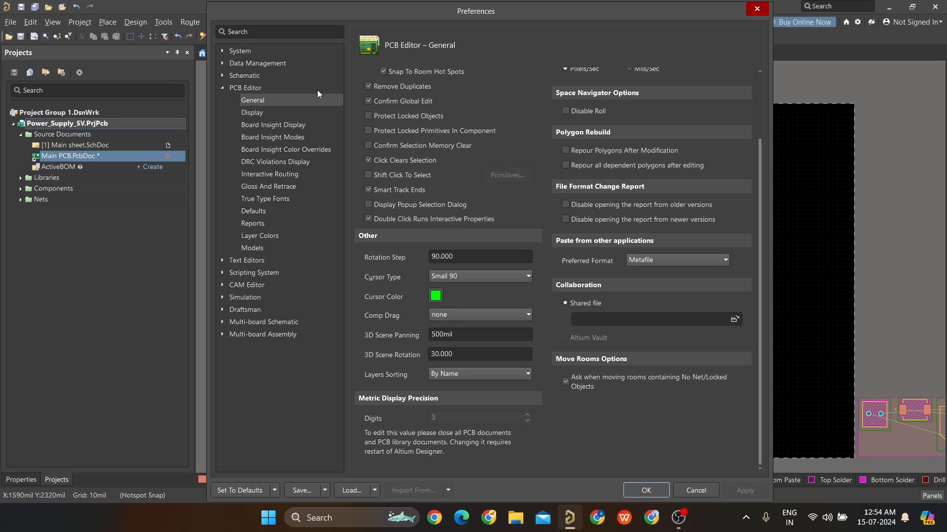
{"action": "left_click", "coordinate": [757, 9]}
Reopen the preferences and review the PCB editor settings from Display to Gloss And Retrace.
{"action": "right_click", "coordinate": [454, 175]}
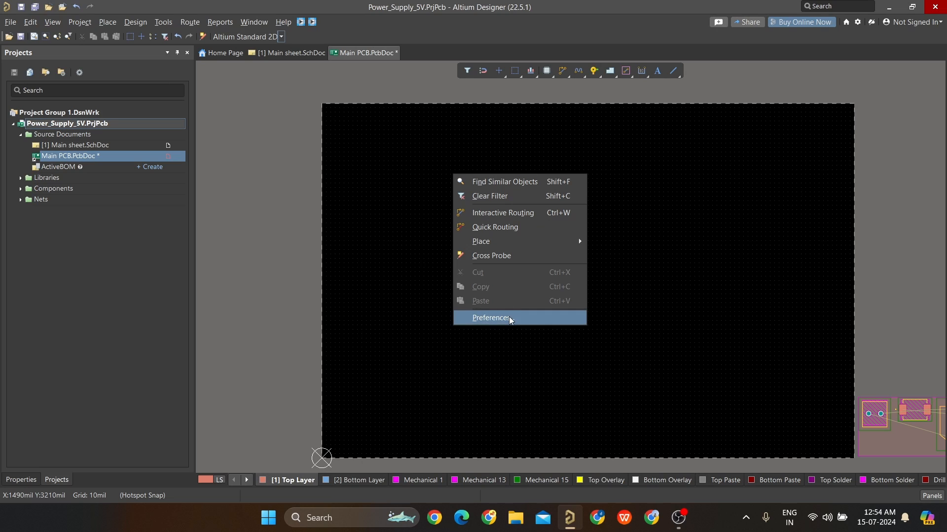
{"action": "left_click", "coordinate": [510, 319]}
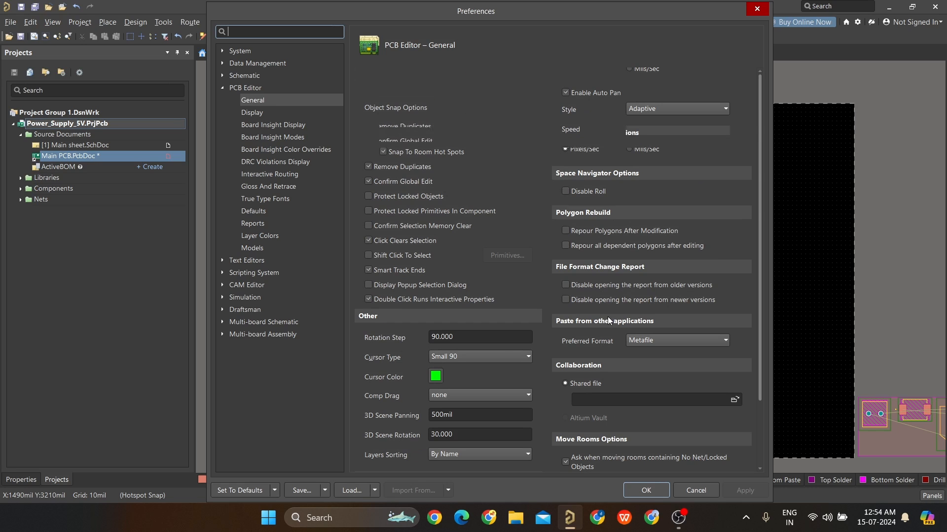
{"action": "left_click", "coordinate": [247, 117]}
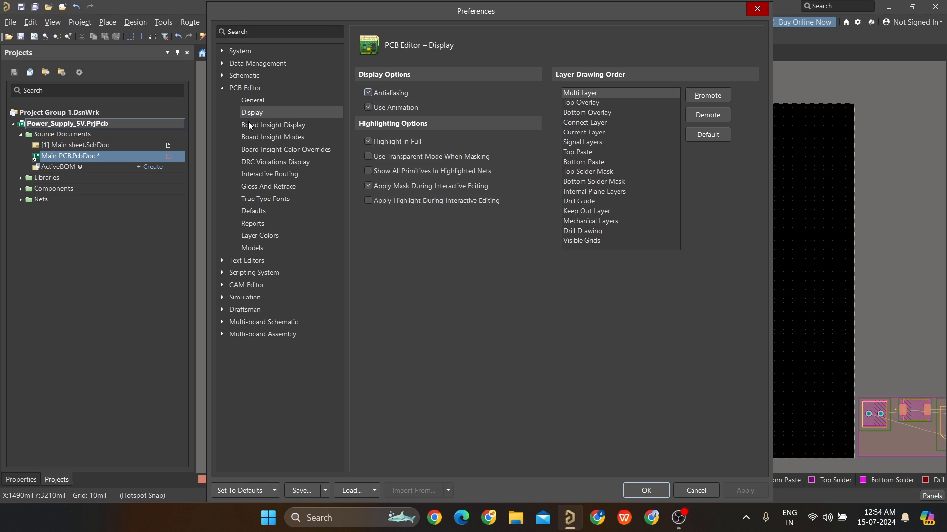
{"action": "left_click", "coordinate": [249, 126]}
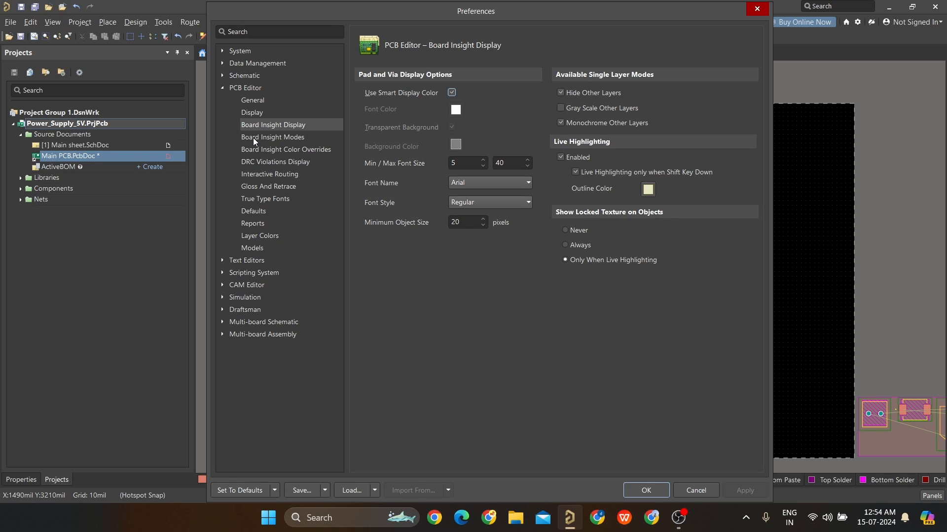
{"action": "left_click", "coordinate": [253, 140]}
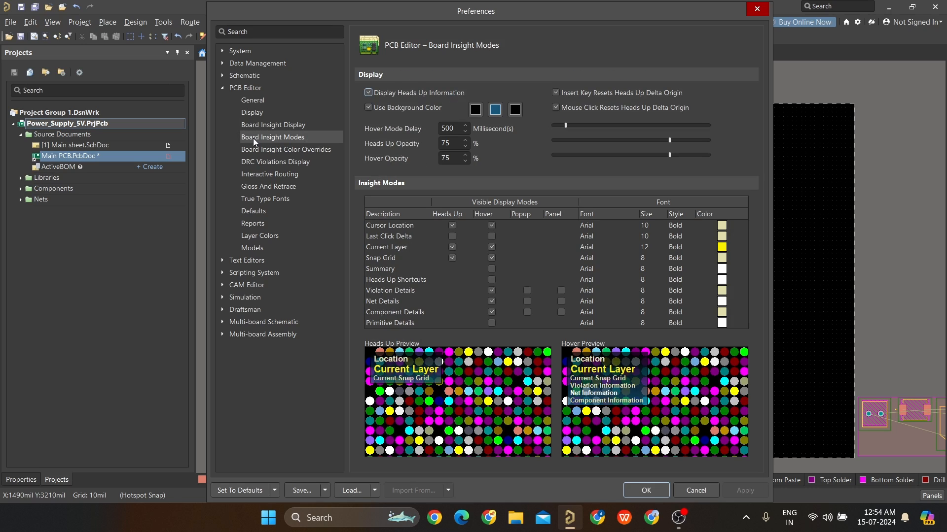
{"action": "left_click", "coordinate": [256, 156]}
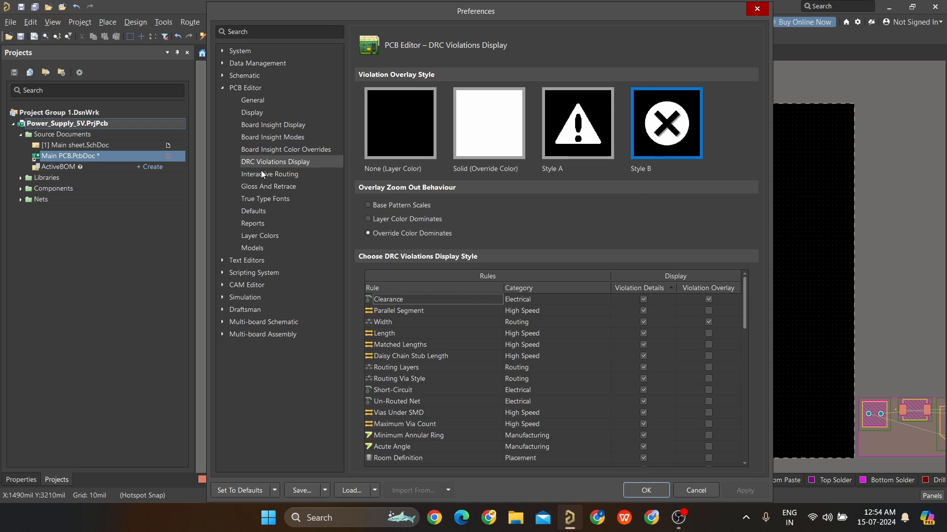
{"action": "left_click", "coordinate": [261, 172]}
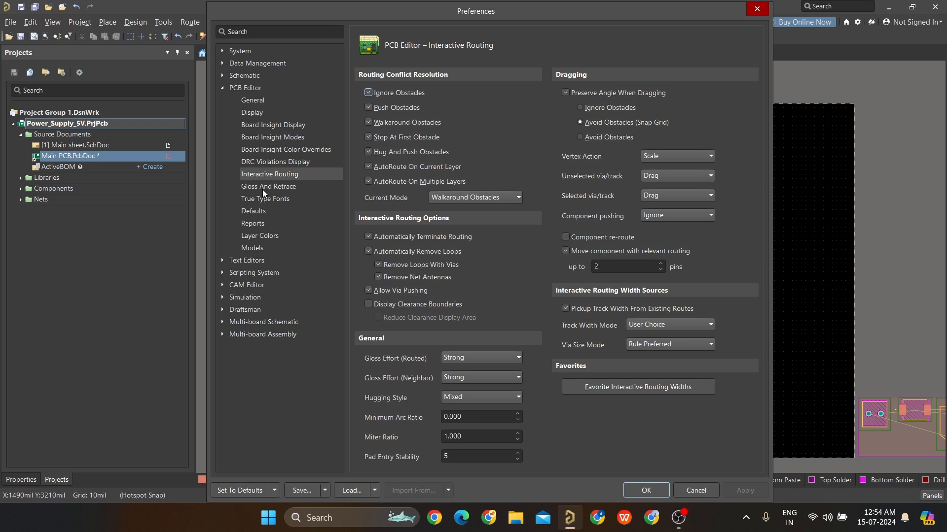
{"action": "left_click", "coordinate": [262, 189]}
Look through the full list of default primitives in the PCB editor's Defaults preferences.
{"action": "left_click", "coordinate": [266, 210]}
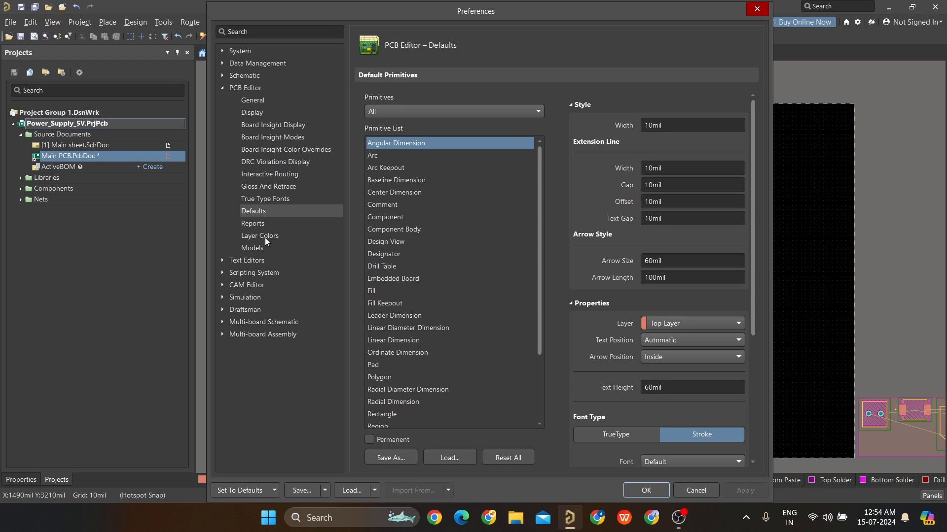
{"action": "left_click", "coordinate": [467, 110]}
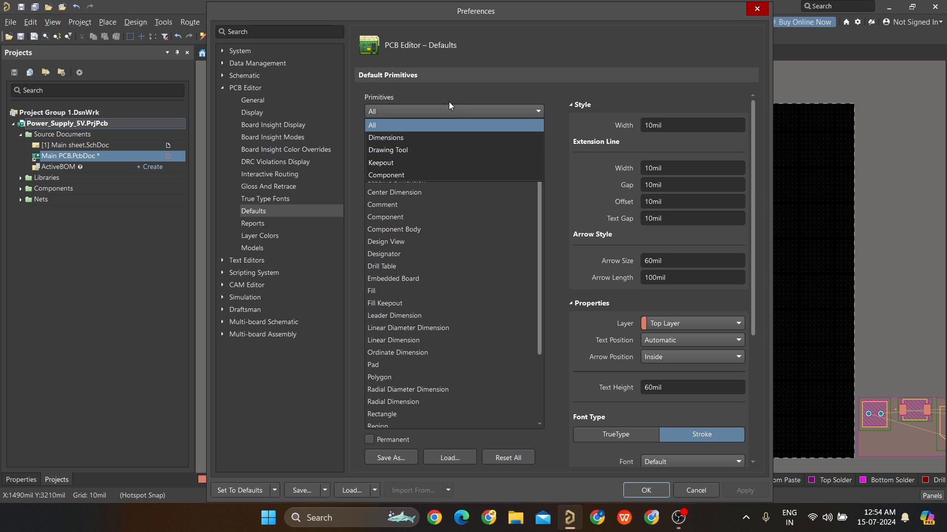
{"action": "left_click", "coordinate": [448, 125]}
{"action": "scroll", "coordinate": [472, 309], "scroll_direction": "down", "scroll_amount": 1}
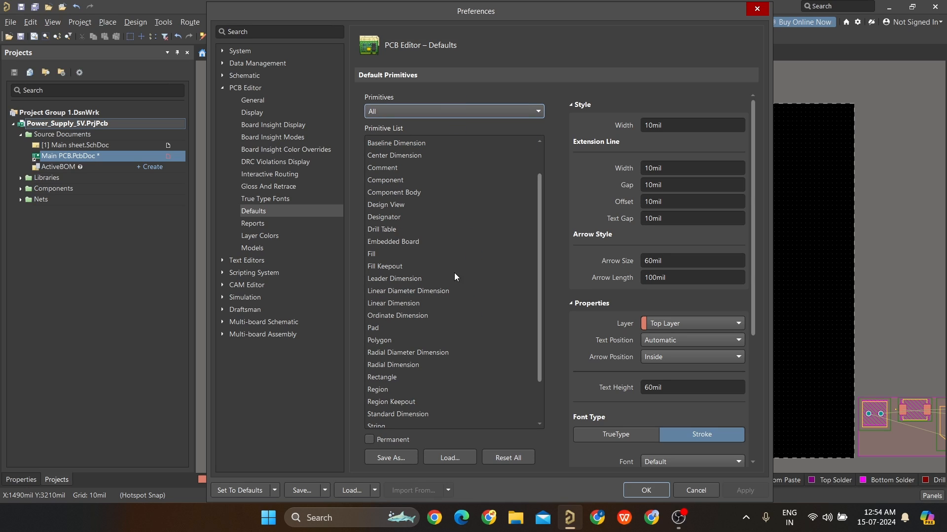
{"action": "scroll", "coordinate": [428, 330], "scroll_direction": "down", "scroll_amount": 2}
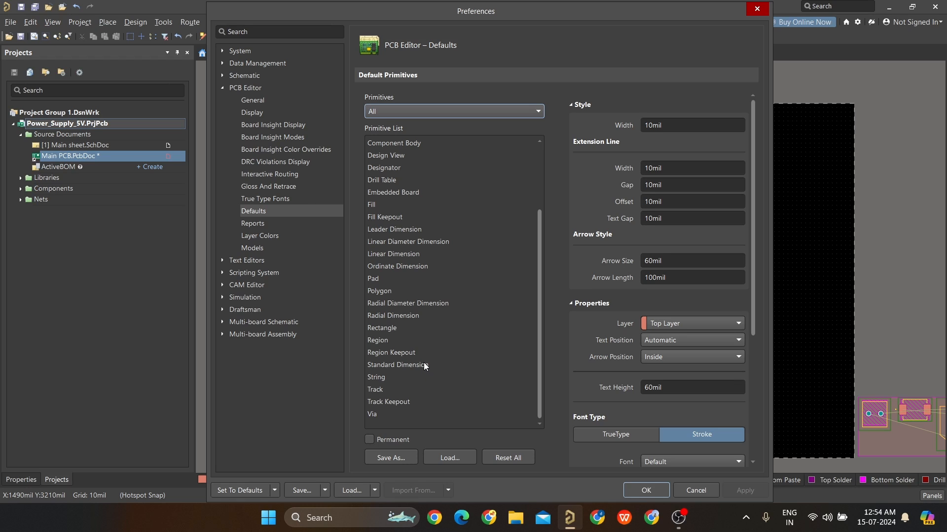
{"action": "scroll", "coordinate": [425, 365], "scroll_direction": "up", "scroll_amount": 3}
Check the Schematic Grids preferences and return to the PCB Editor preferences.
{"action": "left_click", "coordinate": [244, 76]}
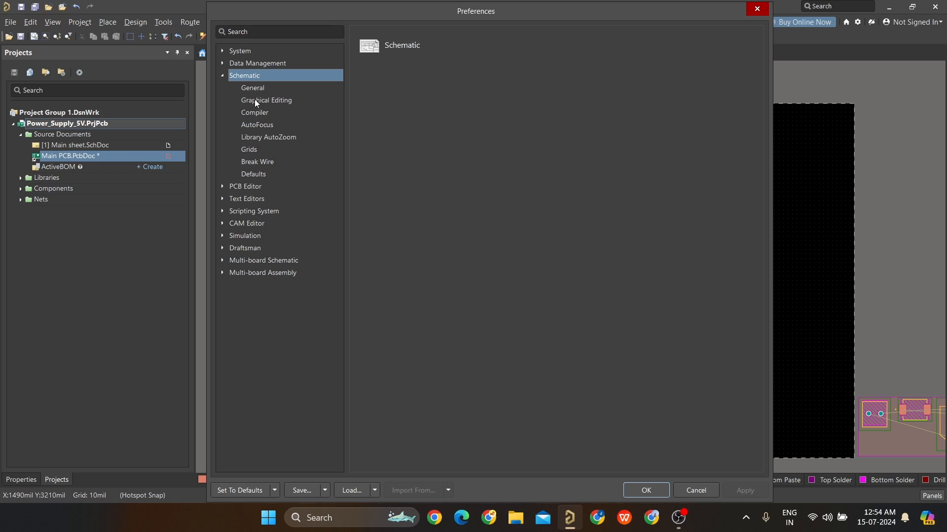
{"action": "left_click", "coordinate": [255, 149]}
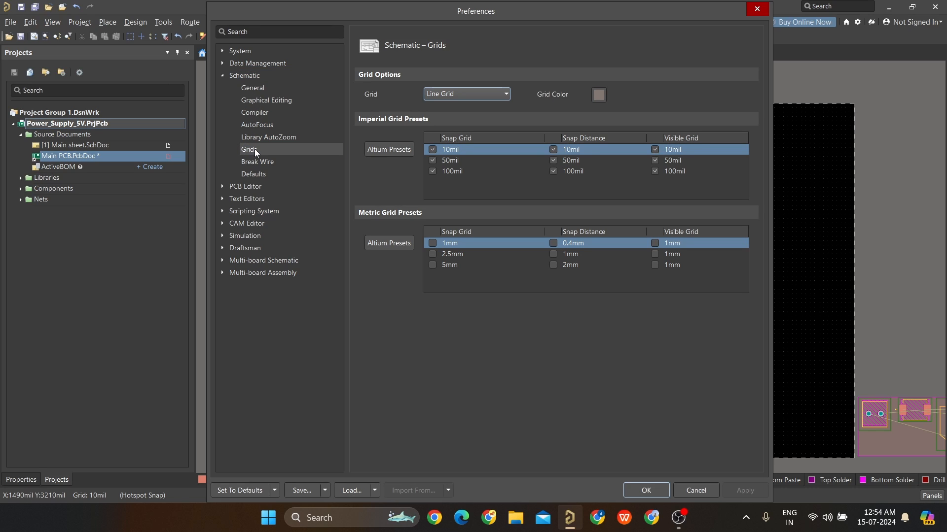
{"action": "left_click", "coordinate": [238, 77]}
{"action": "left_click", "coordinate": [234, 186]}
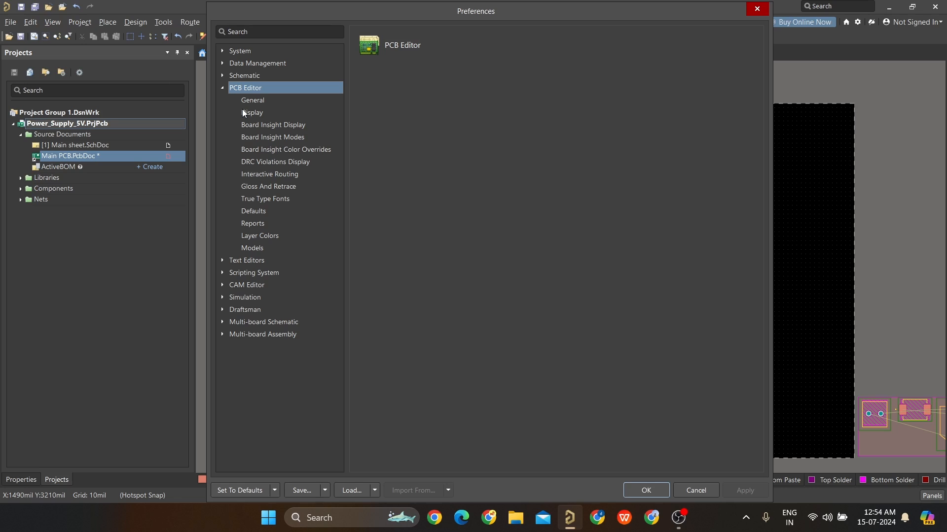
Examine the default properties of the Linear Diameter Dimension, Linear Dimension and Pad primitives, and close the preferences.
{"action": "left_click", "coordinate": [276, 211]}
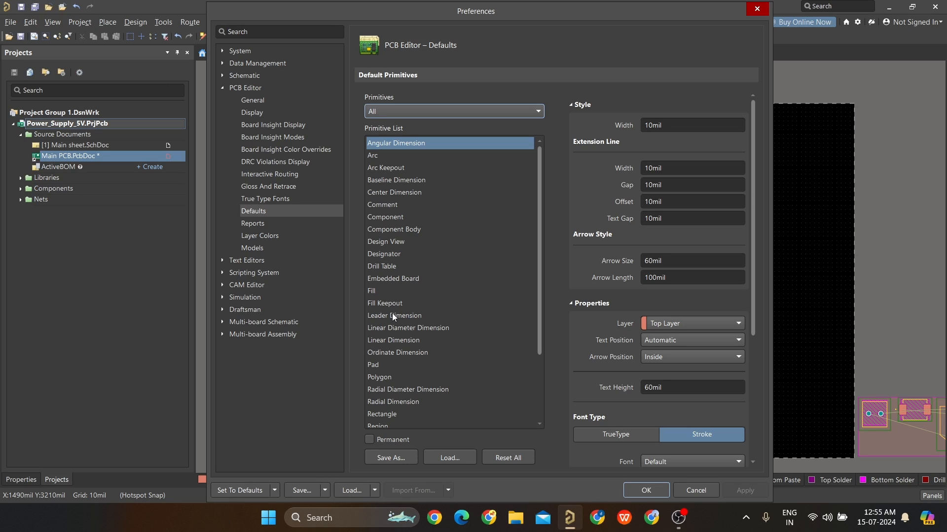
{"action": "left_click", "coordinate": [401, 327]}
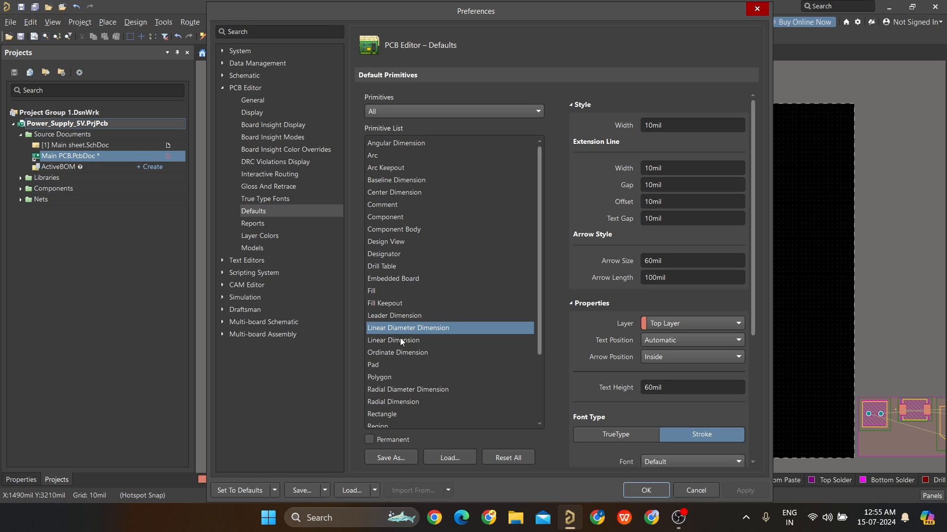
{"action": "left_click", "coordinate": [401, 341]}
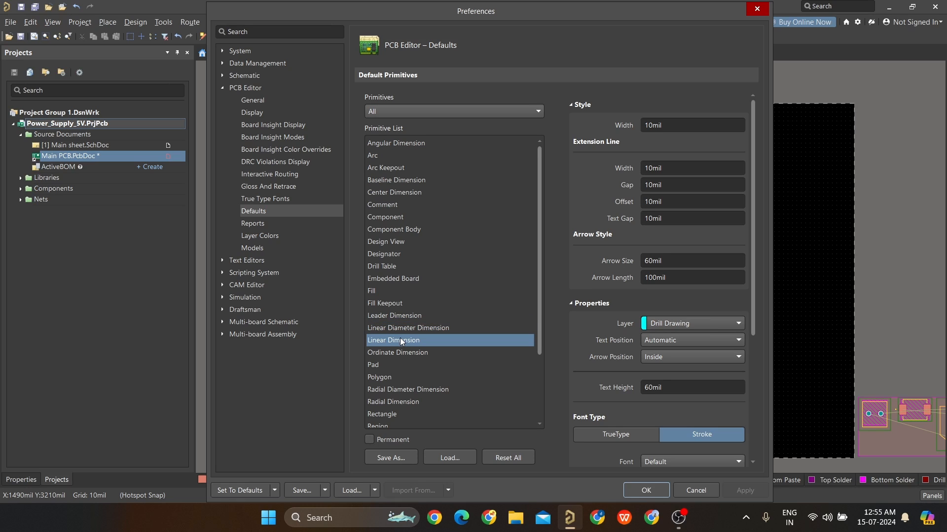
{"action": "left_click", "coordinate": [399, 366]}
{"action": "scroll", "coordinate": [421, 381], "scroll_direction": "down", "scroll_amount": 2}
{"action": "scroll", "coordinate": [414, 381], "scroll_direction": "down", "scroll_amount": 1}
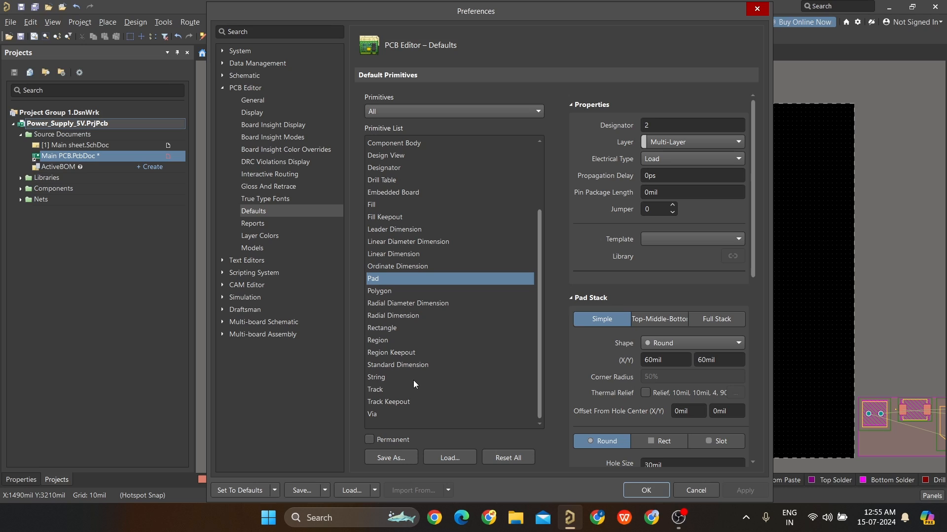
{"action": "left_click", "coordinate": [659, 490]}
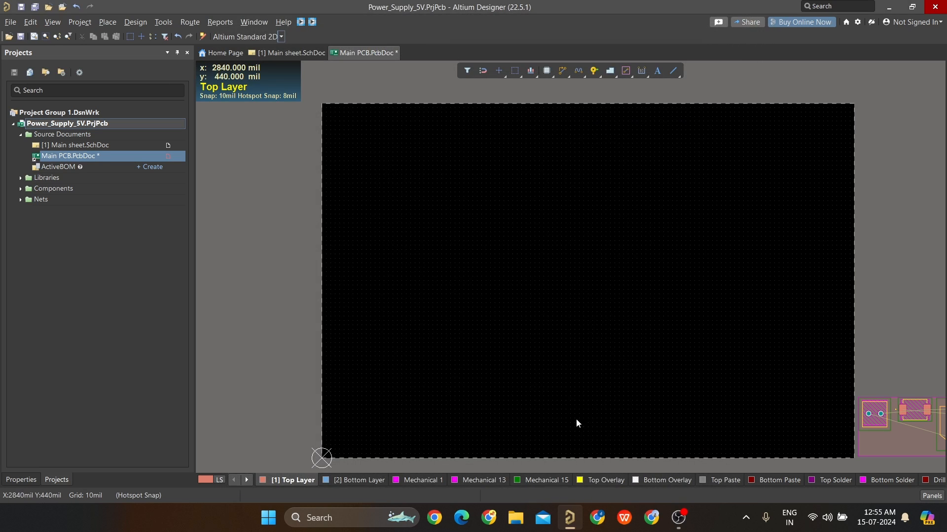
View the global board snap grid's properties in the Cartesian Grid Editor and close it without changes.
{"action": "scroll", "coordinate": [528, 263], "scroll_direction": "down", "scroll_amount": 5, "text": "ctrl"}
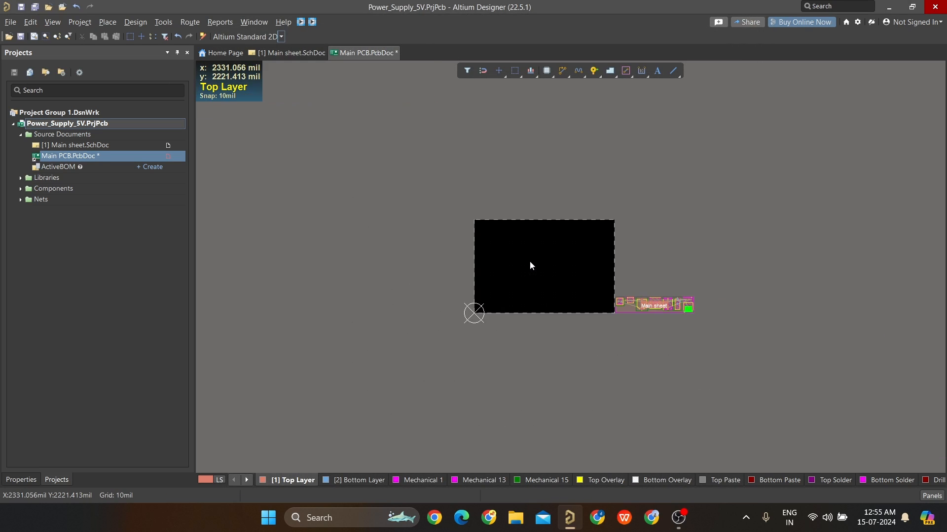
{"action": "scroll", "coordinate": [579, 251], "scroll_direction": "up", "scroll_amount": 5, "text": "ctrl"}
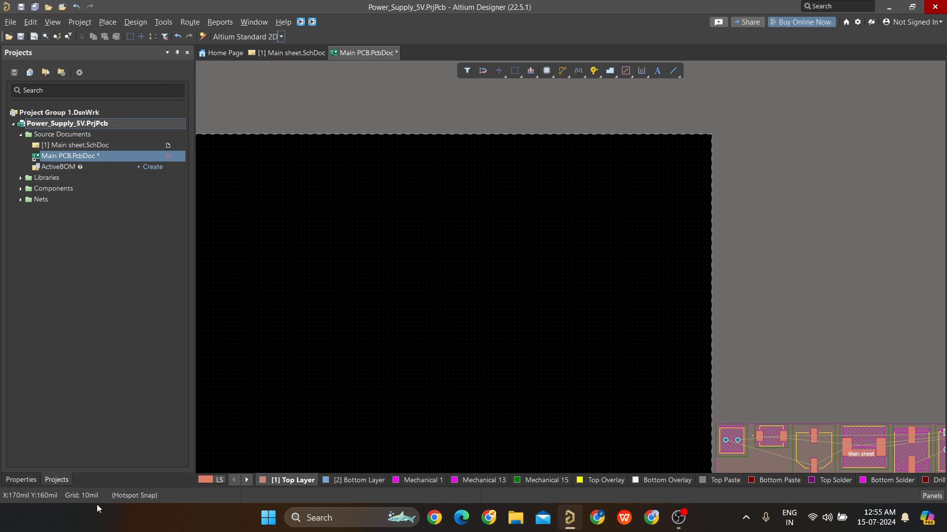
{"action": "key", "text": "g"}
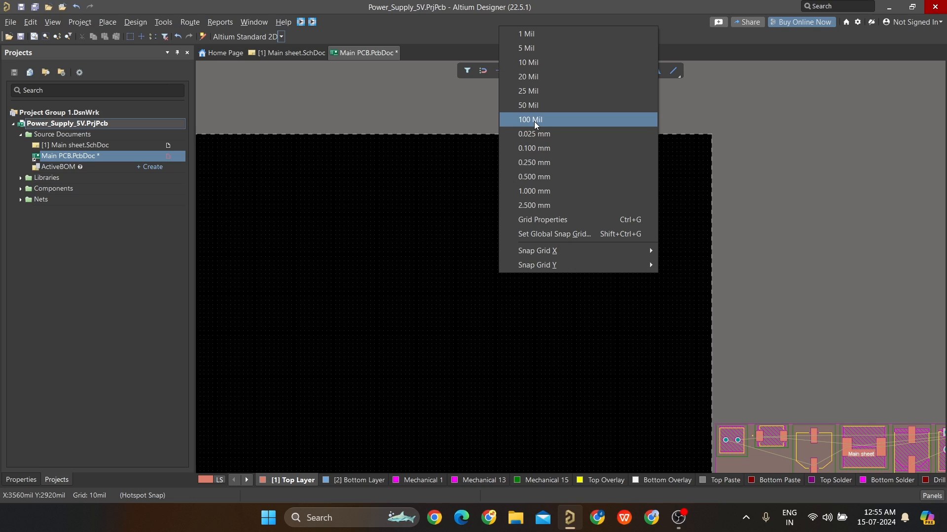
{"action": "left_click", "coordinate": [559, 220]}
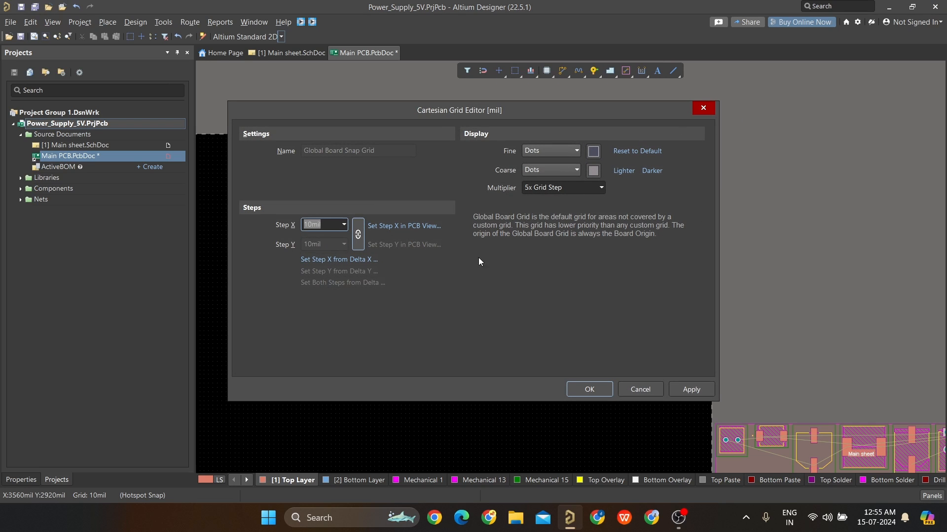
{"action": "left_click", "coordinate": [703, 107]}
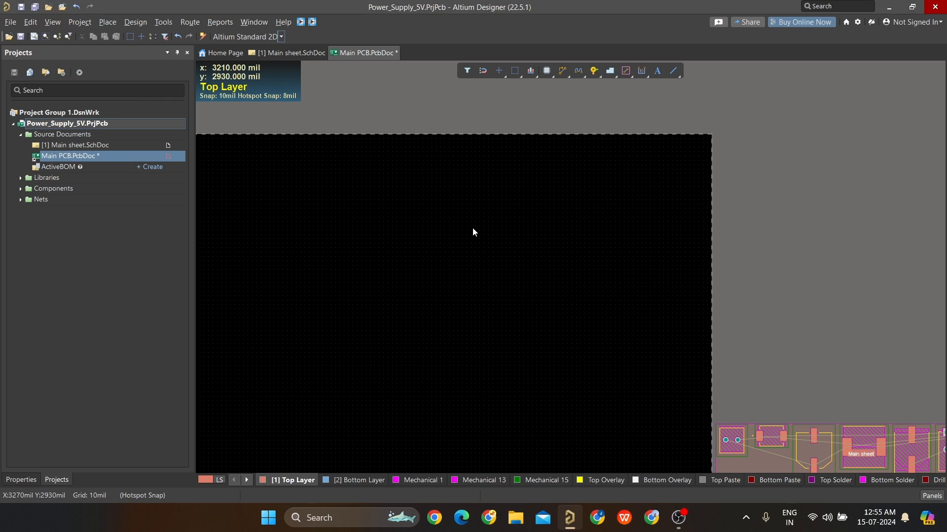
Switch the PCB's measurement units to millimetres.
{"action": "scroll", "coordinate": [475, 271], "scroll_direction": "down", "scroll_amount": 5, "text": "ctrl"}
{"action": "scroll", "coordinate": [469, 284], "scroll_direction": "up", "scroll_amount": 2, "text": "ctrl"}
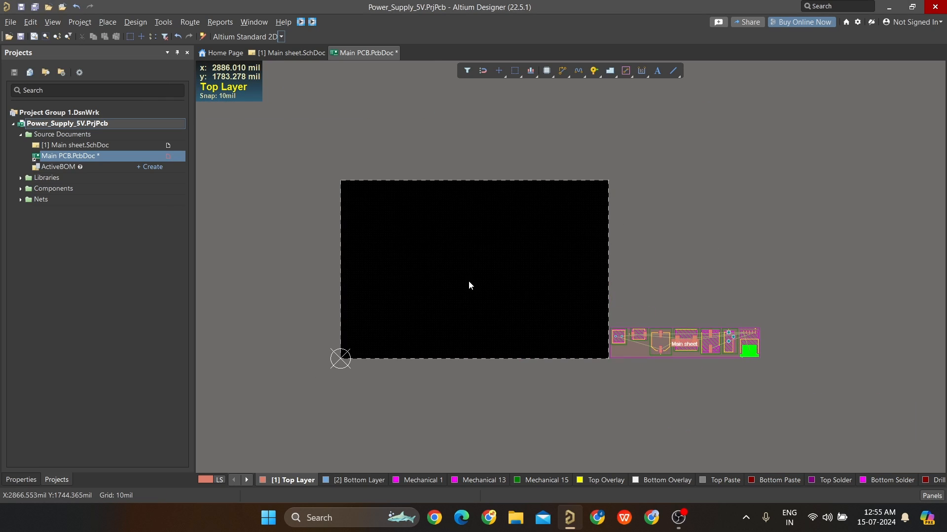
{"action": "scroll", "coordinate": [469, 284], "scroll_direction": "up", "scroll_amount": 2, "text": "ctrl"}
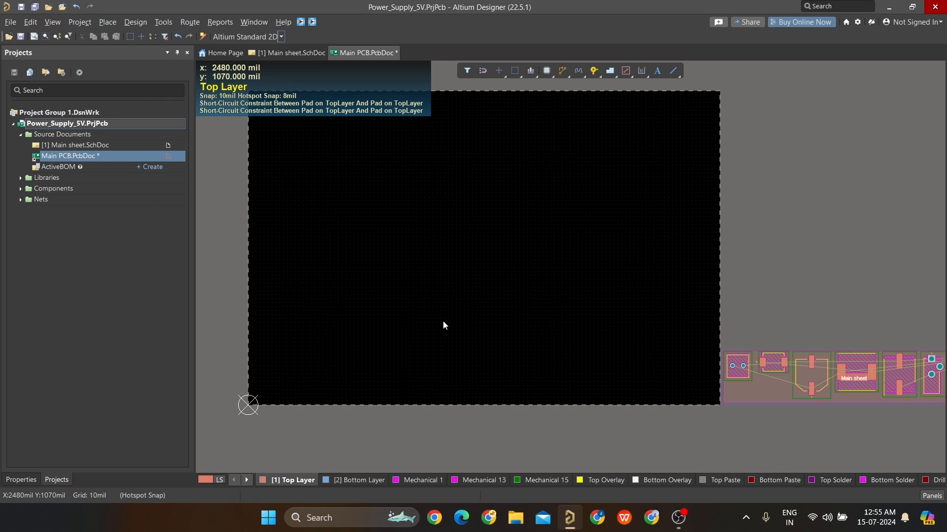
{"action": "key", "text": "q"}
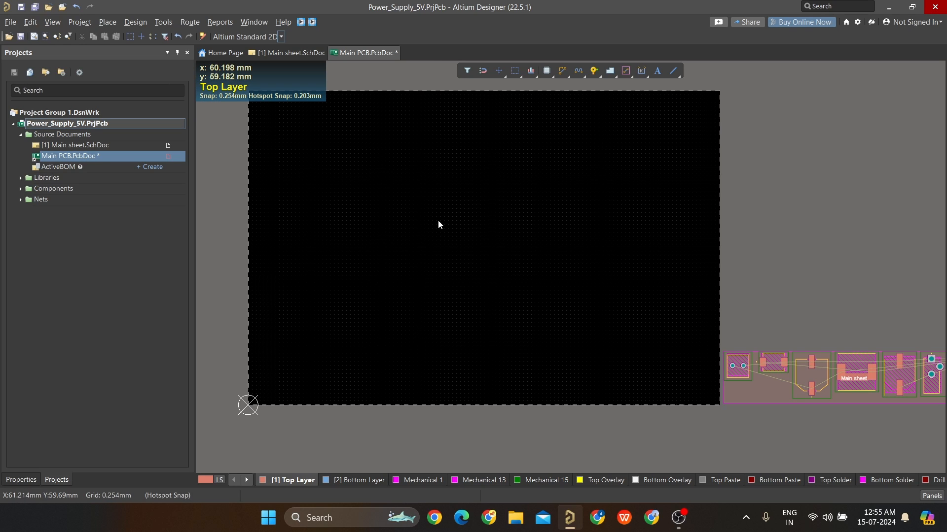
{"action": "scroll", "coordinate": [442, 240], "scroll_direction": "down", "scroll_amount": 2, "text": "ctrl"}
{"action": "scroll", "coordinate": [483, 217], "scroll_direction": "up", "scroll_amount": 2, "text": "ctrl"}
{"action": "scroll", "coordinate": [629, 270], "scroll_direction": "down", "scroll_amount": 2, "text": "ctrl"}
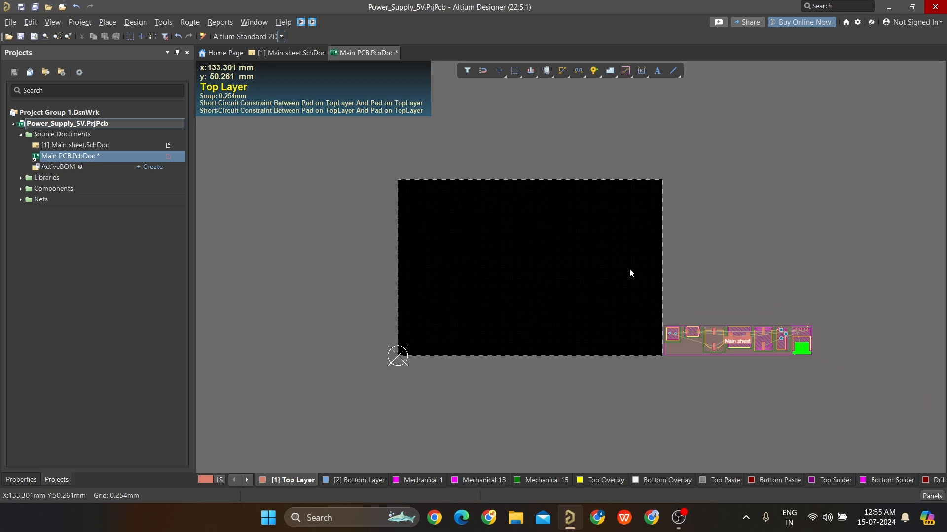
{"action": "scroll", "coordinate": [469, 264], "scroll_direction": "up", "scroll_amount": 2, "text": "ctrl"}
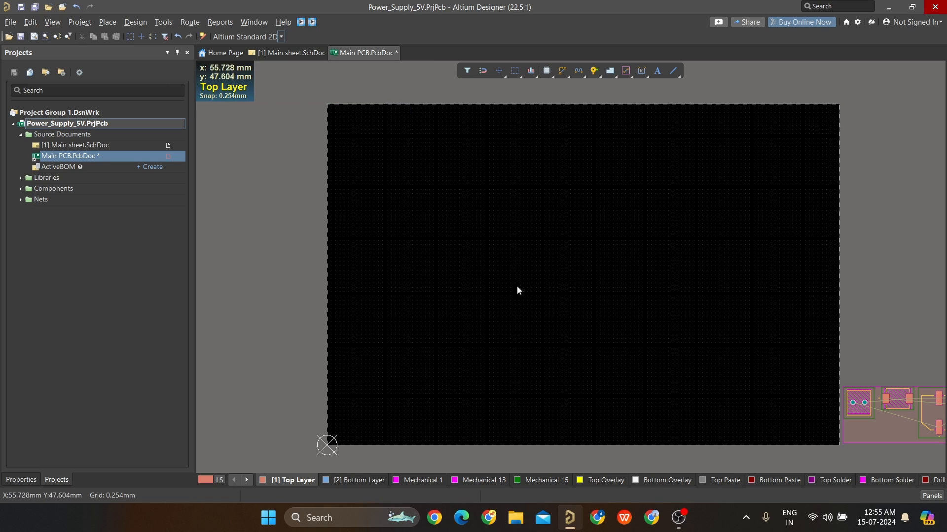
{"action": "right_click_drag", "start_coordinate": [596, 331], "coordinate": [550, 283]}
{"action": "scroll", "coordinate": [549, 281], "scroll_direction": "down", "scroll_amount": 2, "text": "ctrl"}
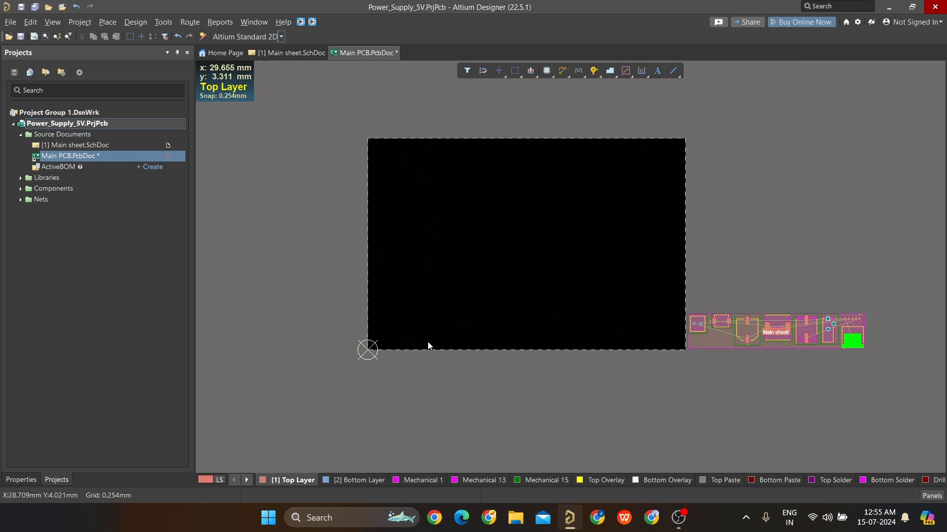
{"action": "scroll", "coordinate": [428, 342], "scroll_direction": "up", "scroll_amount": 1, "text": "ctrl"}
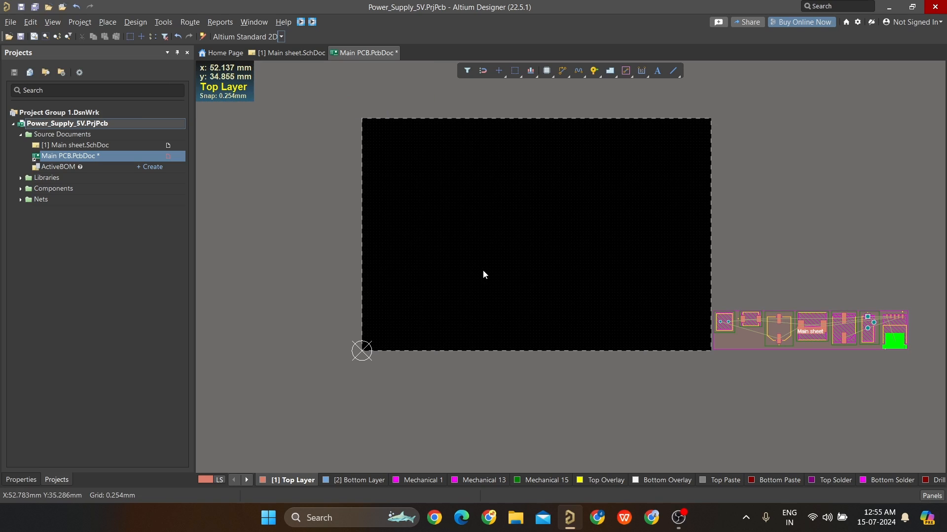
Start placing a line on the Drill Drawing layer with a line width of 0.254 mm.
{"action": "left_click", "coordinate": [670, 77]}
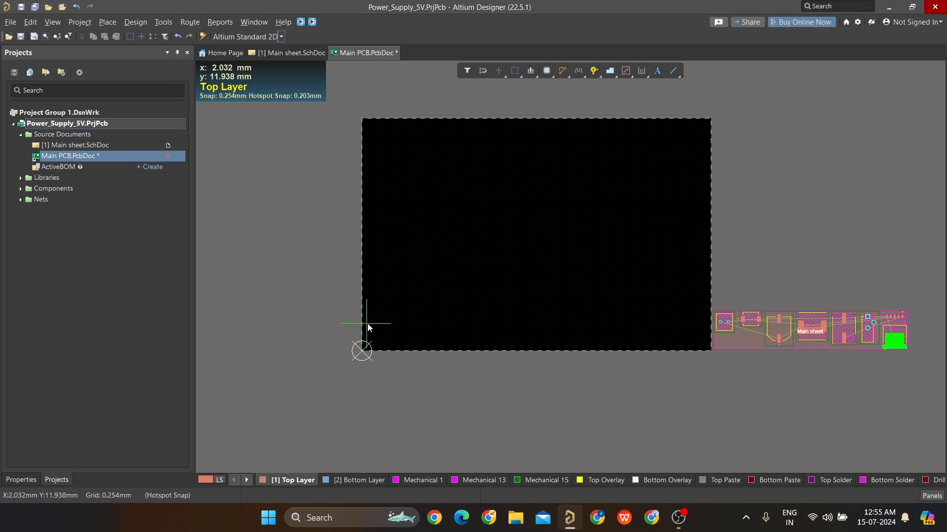
{"action": "key", "text": "Tab"}
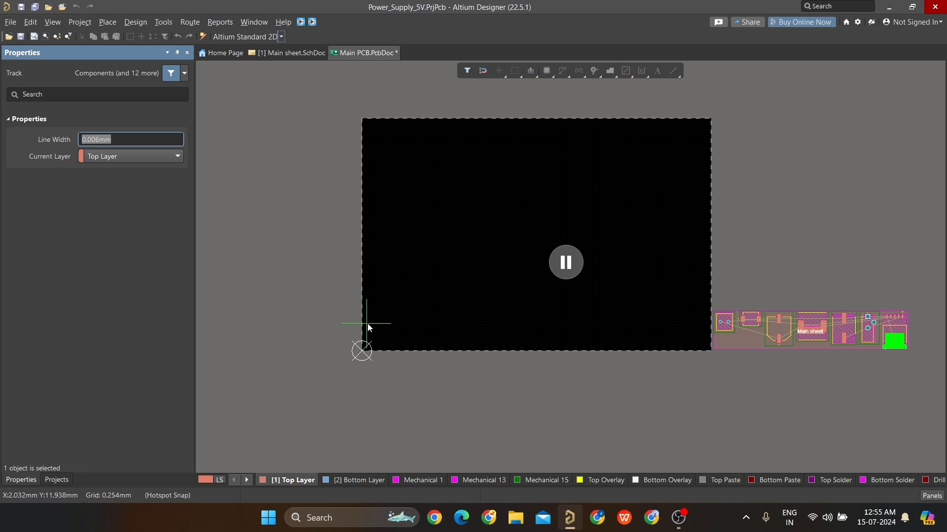
{"action": "left_click", "coordinate": [97, 155]}
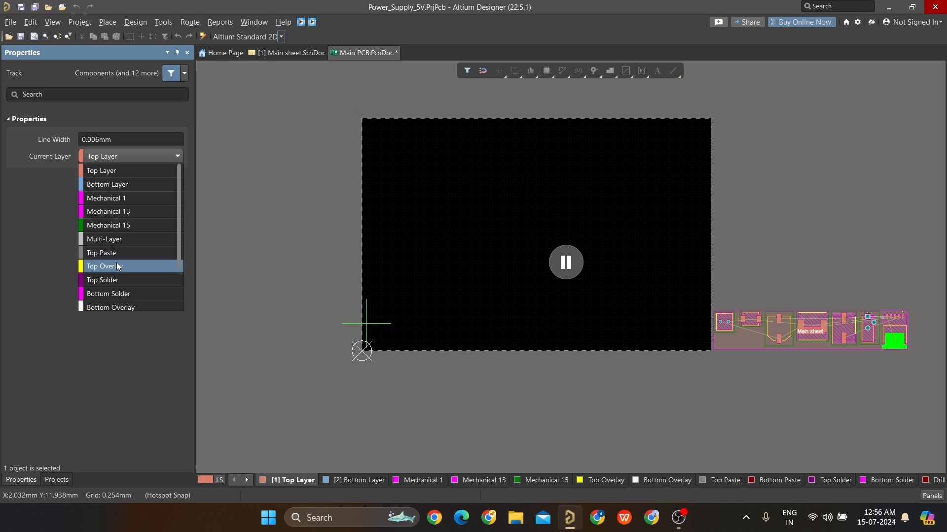
{"action": "scroll", "coordinate": [120, 298], "scroll_direction": "down", "scroll_amount": 2}
{"action": "left_click", "coordinate": [120, 298]}
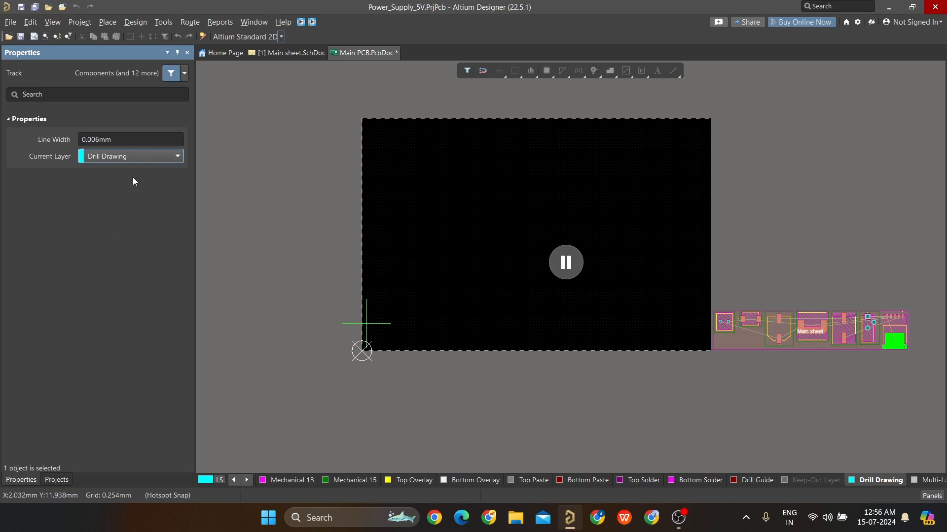
{"action": "left_click", "coordinate": [128, 136]}
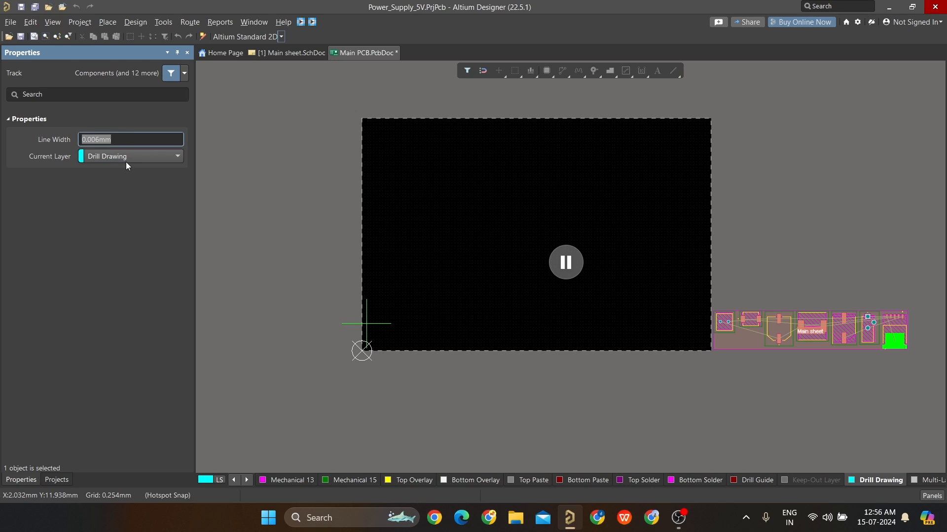
{"action": "type", "text": "0.254"}
{"action": "key", "text": "Return"}
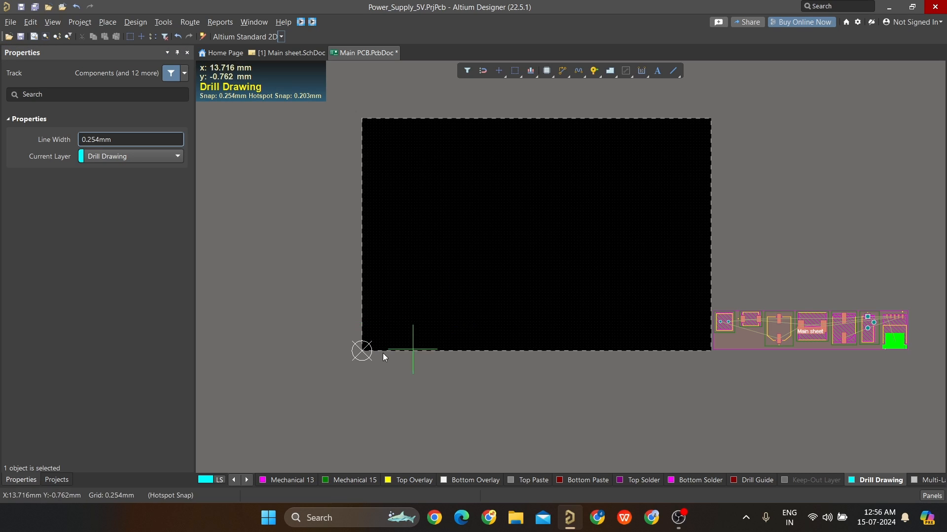
Draw the outline's bottom edge as a horizontal line about 100 mm long, starting at the board origin.
{"action": "scroll", "coordinate": [382, 353], "scroll_direction": "up", "scroll_amount": 5, "text": "ctrl"}
{"action": "scroll", "coordinate": [389, 443], "scroll_direction": "down", "scroll_amount": 3}
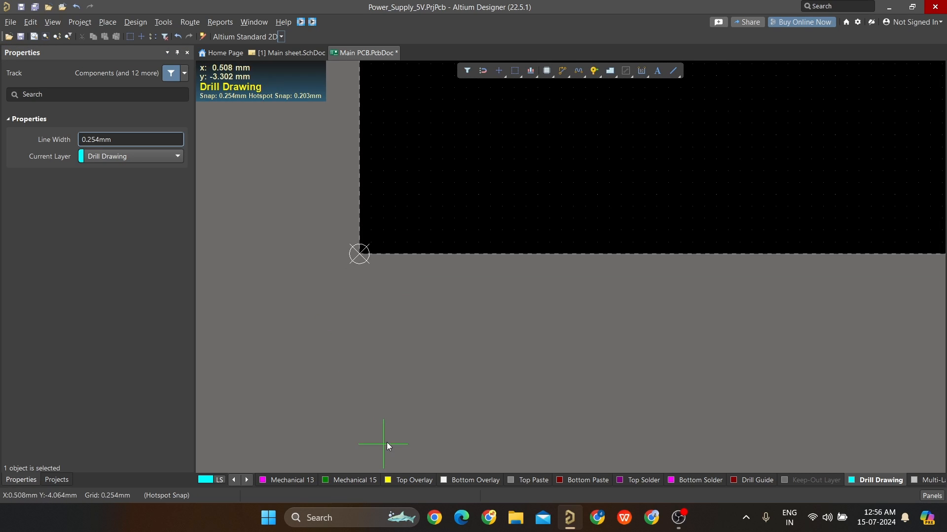
{"action": "scroll", "coordinate": [379, 229], "scroll_direction": "up", "scroll_amount": 4, "text": "ctrl"}
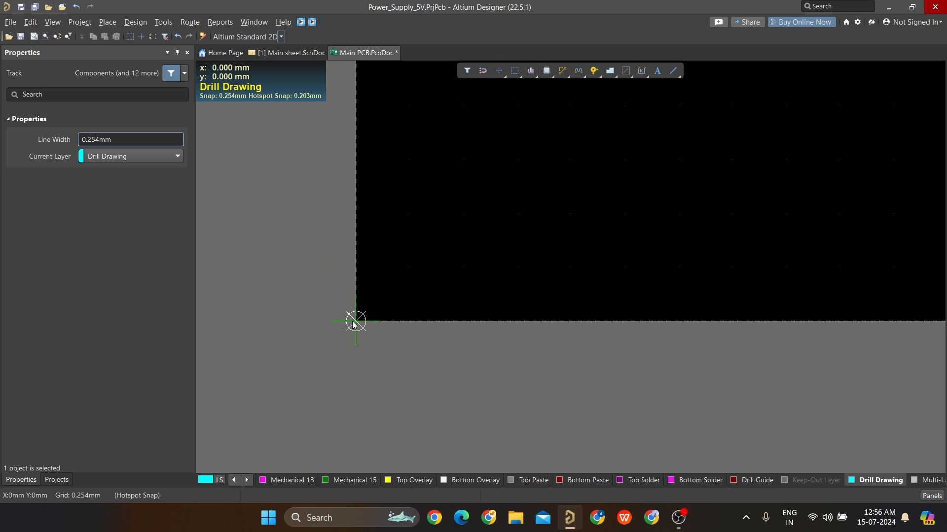
{"action": "left_click", "coordinate": [354, 324]}
{"action": "scroll", "coordinate": [554, 324], "scroll_direction": "down", "scroll_amount": 3, "text": "ctrl"}
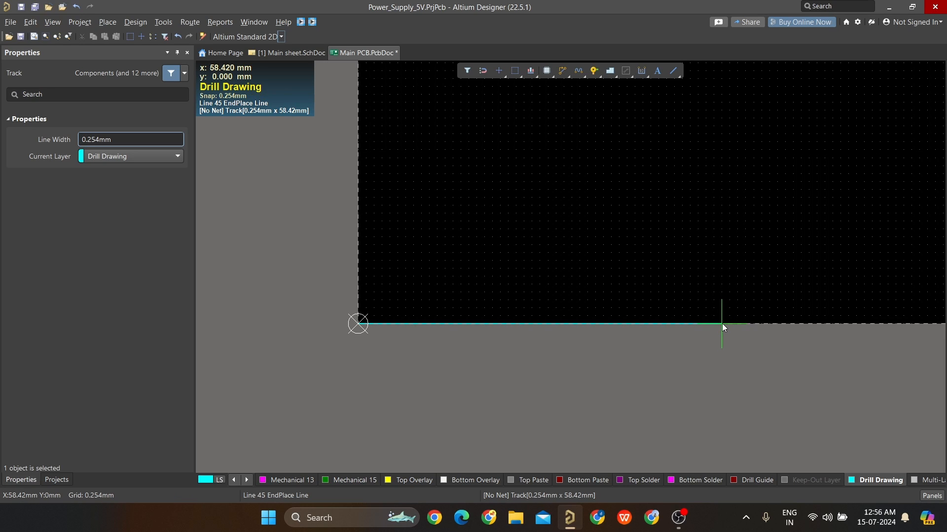
{"action": "scroll", "coordinate": [722, 323], "scroll_direction": "up", "scroll_amount": 2, "text": "ctrl"}
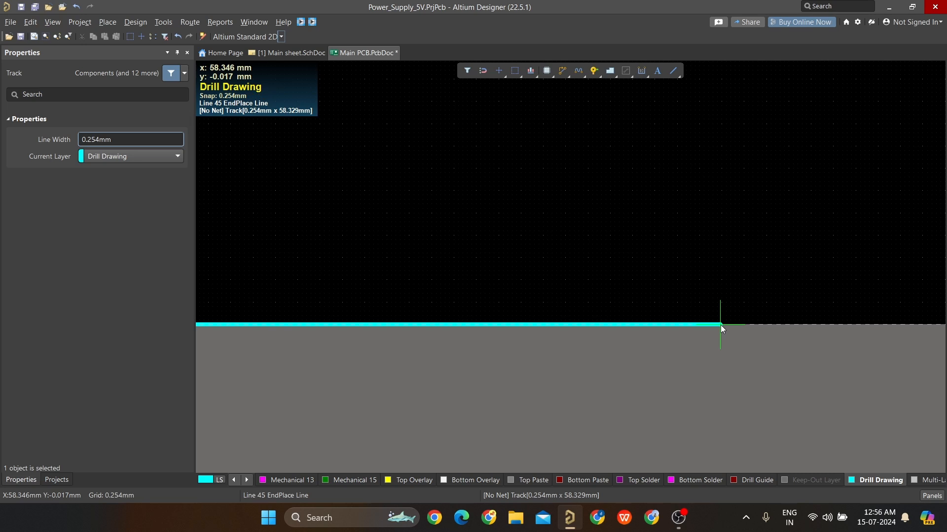
{"action": "scroll", "coordinate": [720, 325], "scroll_direction": "down", "scroll_amount": 2, "text": "ctrl"}
{"action": "scroll", "coordinate": [919, 324], "scroll_direction": "down", "scroll_amount": 3, "text": "ctrl"}
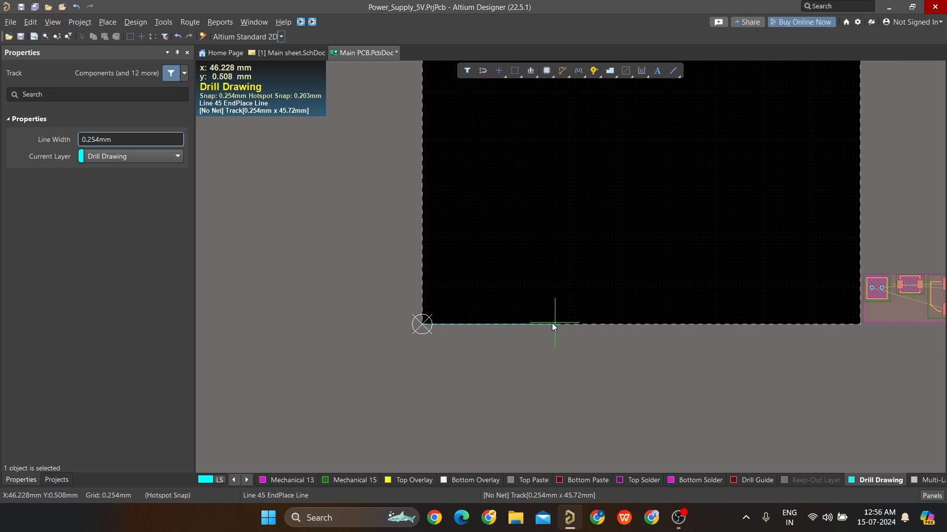
{"action": "scroll", "coordinate": [645, 334], "scroll_direction": "up", "scroll_amount": 1, "text": "ctrl"}
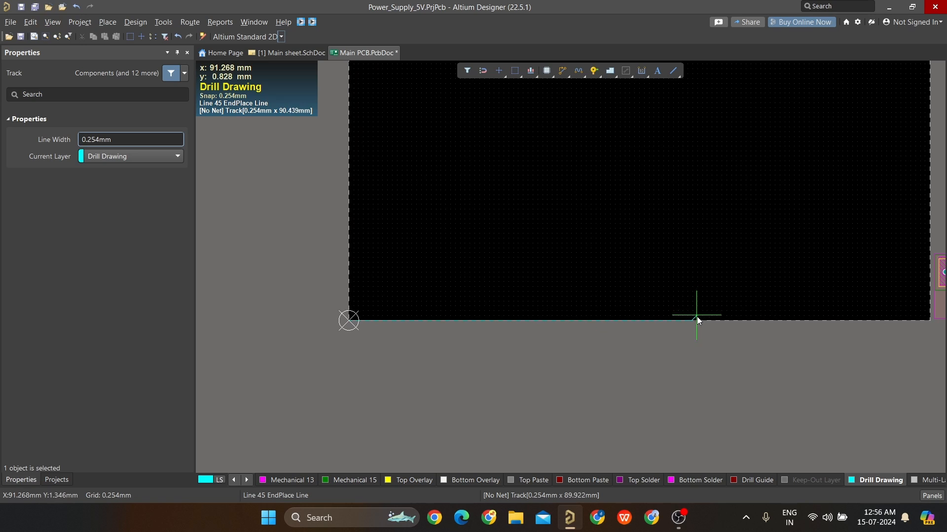
{"action": "scroll", "coordinate": [696, 324], "scroll_direction": "up", "scroll_amount": 2, "text": "ctrl"}
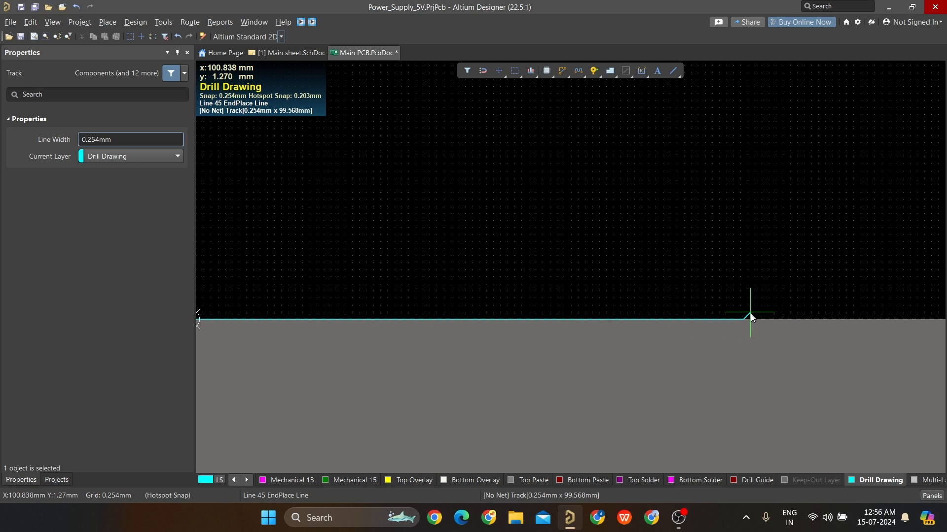
{"action": "scroll", "coordinate": [747, 318], "scroll_direction": "up", "scroll_amount": 5, "text": "ctrl"}
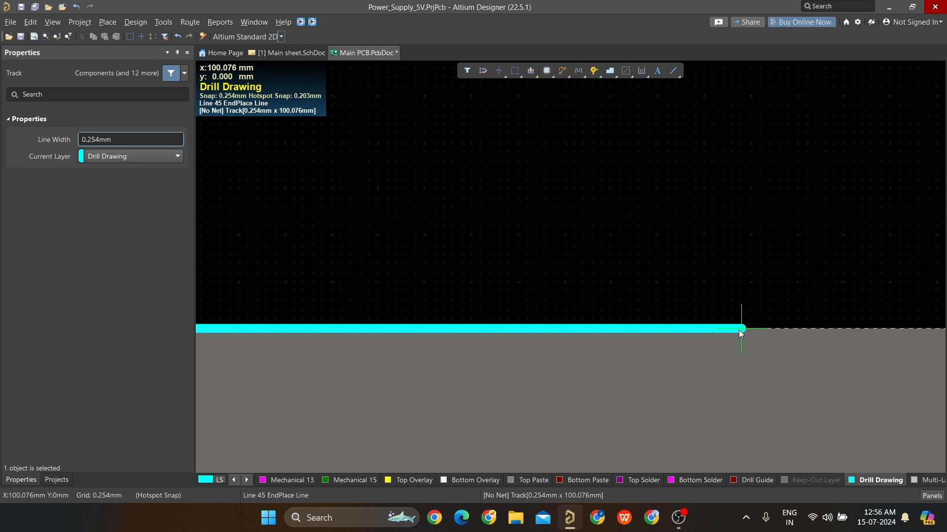
{"action": "left_click", "coordinate": [738, 330]}
Draw the outline's right edge vertically upward from the bottom edge's end, about 60.5 mm long.
{"action": "scroll", "coordinate": [738, 330], "scroll_direction": "down", "scroll_amount": 2, "text": "ctrl"}
{"action": "scroll", "coordinate": [739, 330], "scroll_direction": "down", "scroll_amount": 2, "text": "ctrl"}
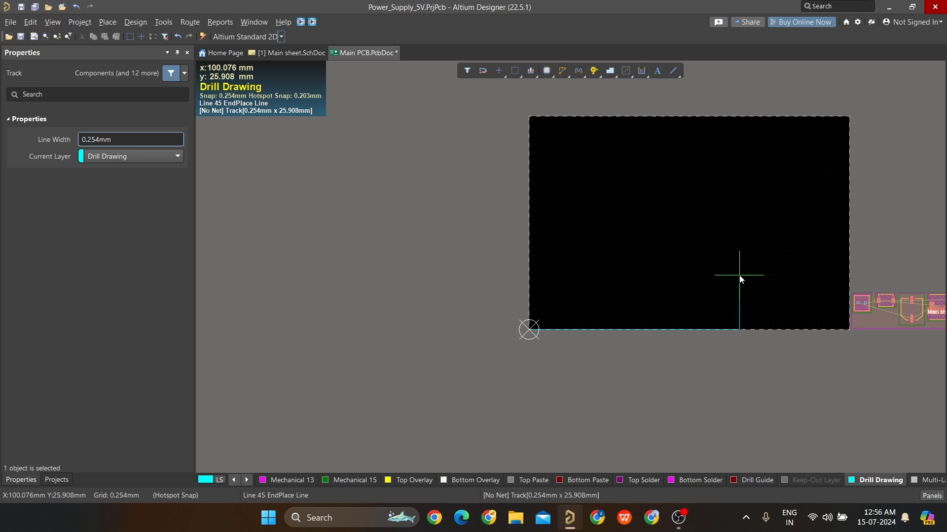
{"action": "scroll", "coordinate": [740, 276], "scroll_direction": "up", "scroll_amount": 2}
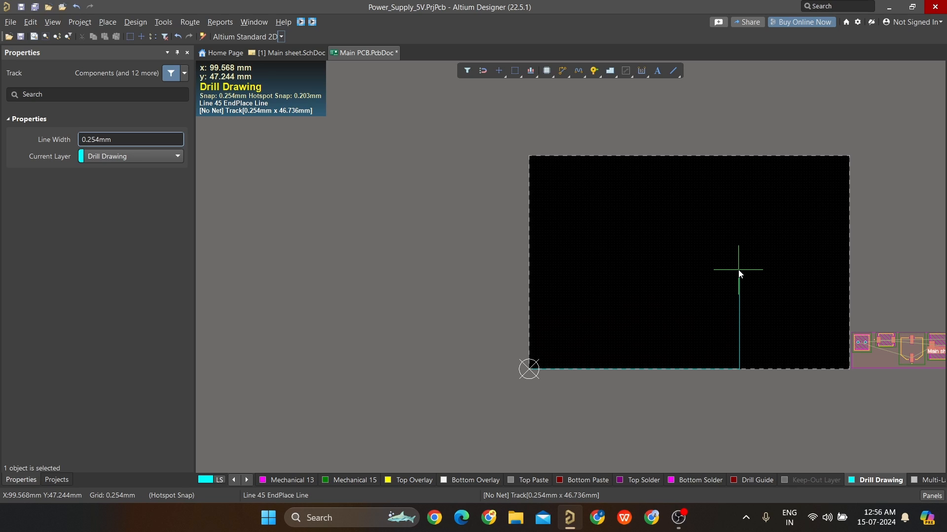
{"action": "scroll", "coordinate": [738, 274], "scroll_direction": "up", "scroll_amount": 2}
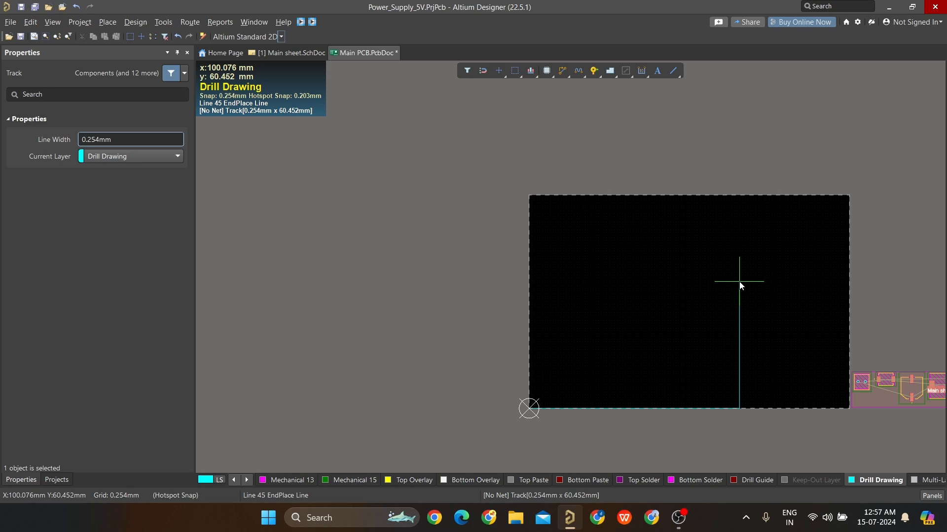
{"action": "left_click", "coordinate": [738, 282]}
Draw the outline's top edge horizontally back to x = 0, about 100 mm long.
{"action": "scroll", "coordinate": [528, 285], "scroll_direction": "up", "scroll_amount": 2, "text": "ctrl"}
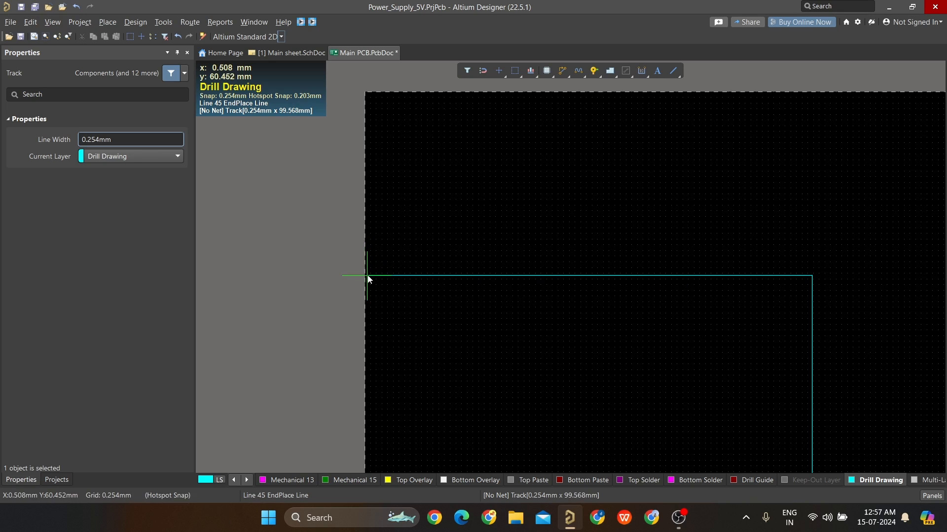
{"action": "scroll", "coordinate": [369, 277], "scroll_direction": "up", "scroll_amount": 3, "text": "ctrl"}
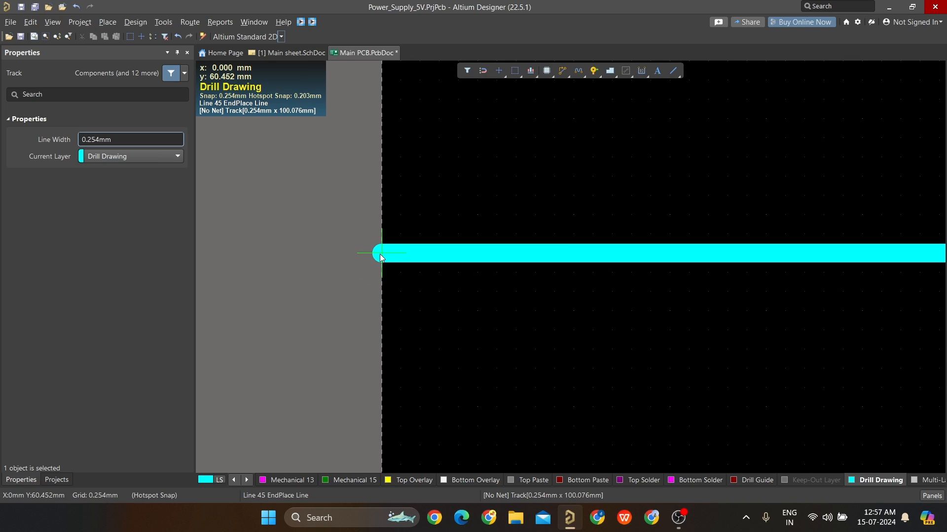
{"action": "left_click", "coordinate": [379, 256]}
Close the rectangular outline with its left edge down to the origin and end line placement.
{"action": "scroll", "coordinate": [380, 262], "scroll_direction": "down", "scroll_amount": 3, "text": "ctrl"}
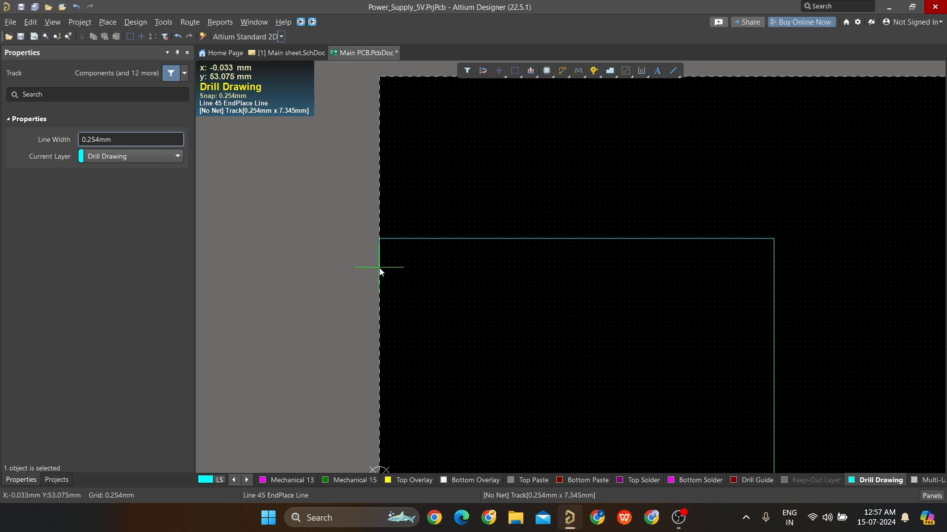
{"action": "scroll", "coordinate": [379, 271], "scroll_direction": "down", "scroll_amount": 3, "text": "ctrl"}
{"action": "scroll", "coordinate": [380, 332], "scroll_direction": "up", "scroll_amount": 5, "text": "ctrl"}
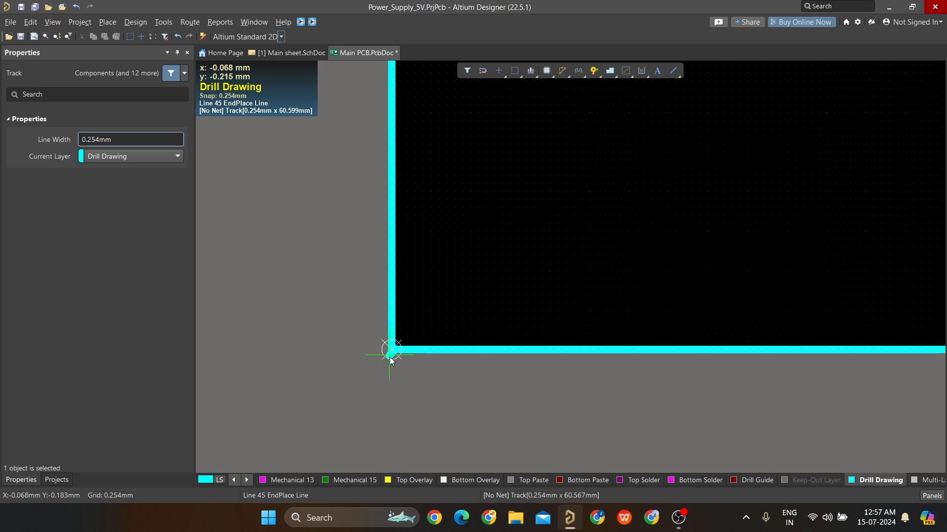
{"action": "scroll", "coordinate": [389, 357], "scroll_direction": "up", "scroll_amount": 5, "text": "ctrl"}
{"action": "left_click", "coordinate": [403, 332]}
{"action": "scroll", "coordinate": [464, 342], "scroll_direction": "down", "scroll_amount": 3, "text": "ctrl"}
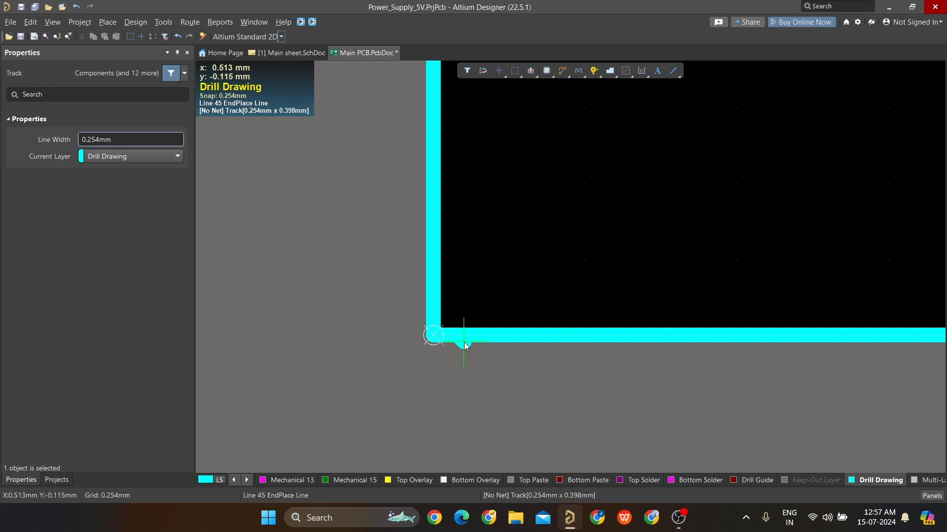
{"action": "scroll", "coordinate": [463, 342], "scroll_direction": "down", "scroll_amount": 2, "text": "ctrl"}
{"action": "right_click", "coordinate": [387, 384]}
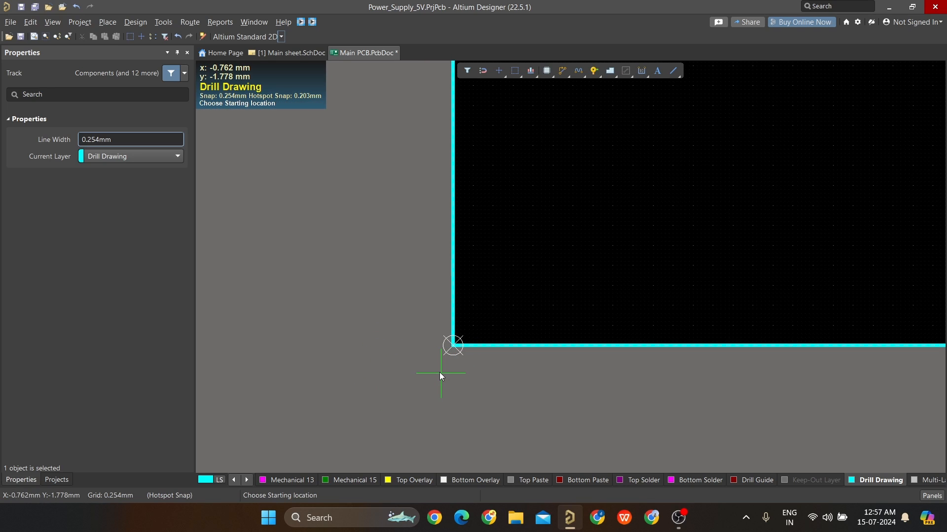
{"action": "right_click", "coordinate": [506, 306]}
Select all four connected tracks of the rectangular outline.
{"action": "left_click_drag", "start_coordinate": [494, 251], "coordinate": [410, 288]}
{"action": "scroll", "coordinate": [487, 270], "scroll_direction": "down", "scroll_amount": 3, "text": "ctrl"}
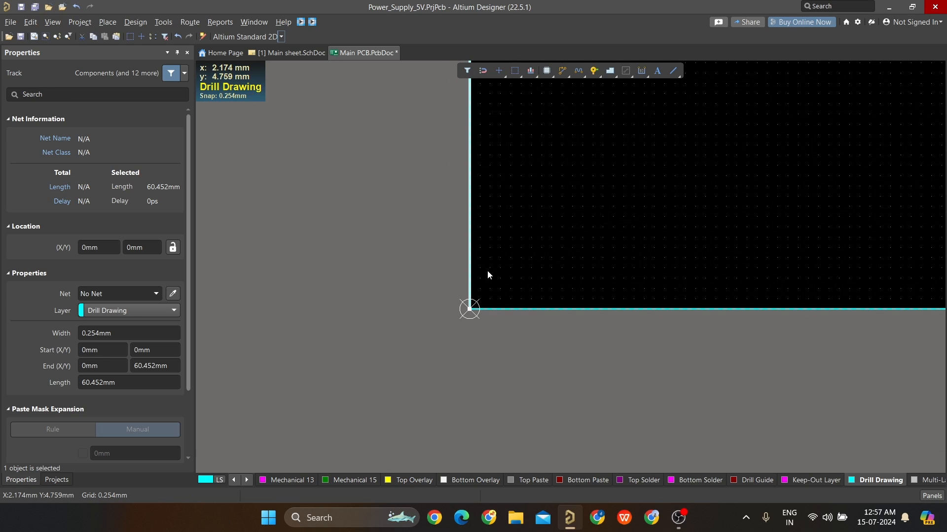
{"action": "key", "text": "Tab"}
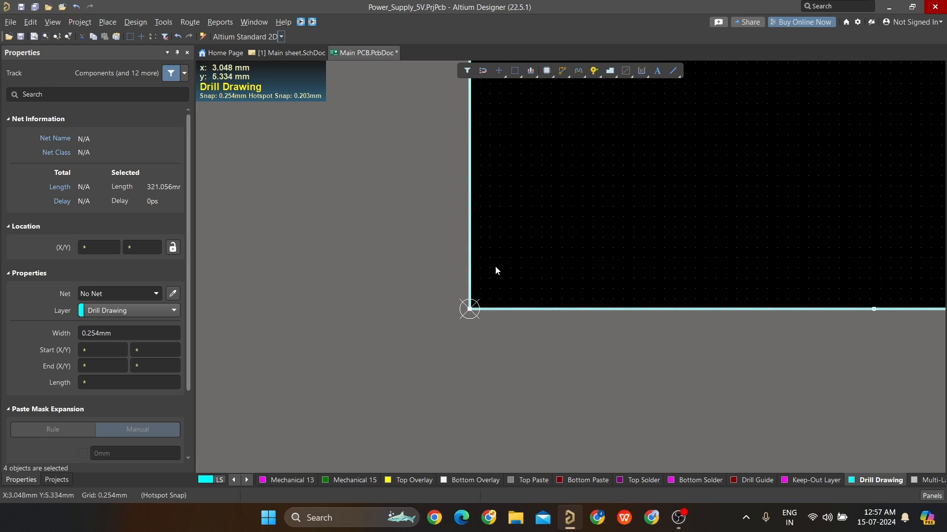
{"action": "scroll", "coordinate": [582, 222], "scroll_direction": "down", "scroll_amount": 6, "text": "ctrl"}
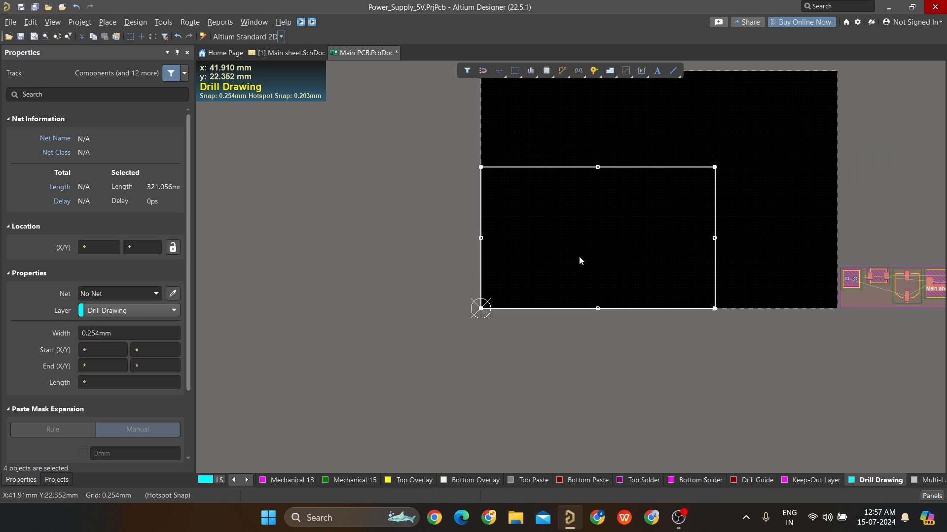
{"action": "right_click_drag", "start_coordinate": [579, 260], "coordinate": [538, 305]}
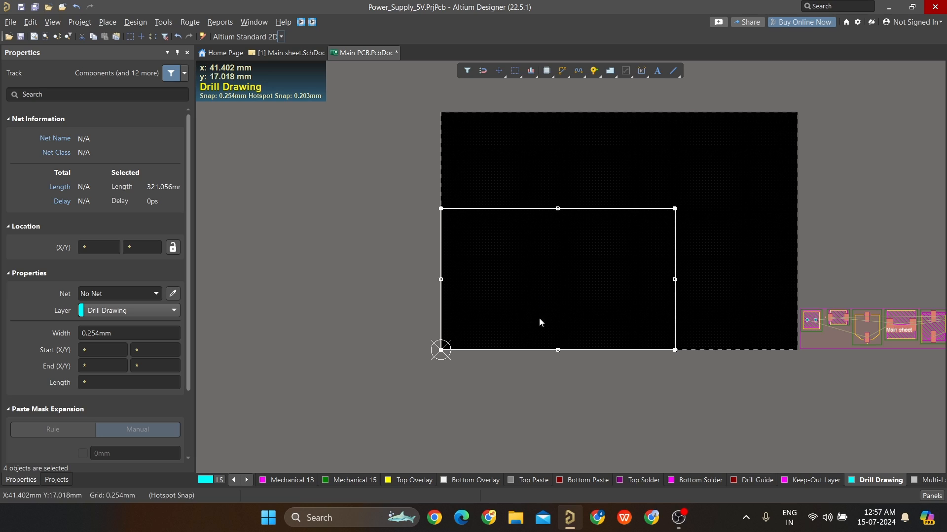
{"action": "left_click", "coordinate": [679, 518]}
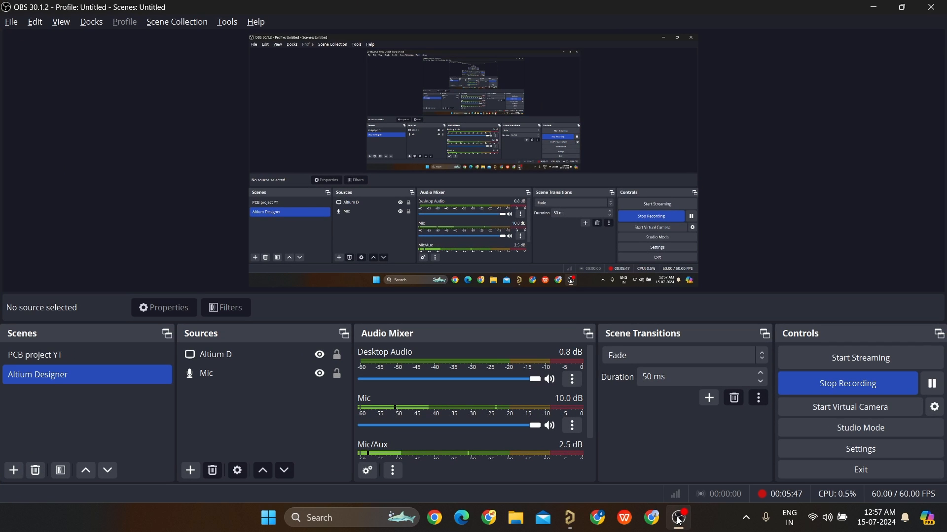
{"action": "left_click", "coordinate": [679, 519]}
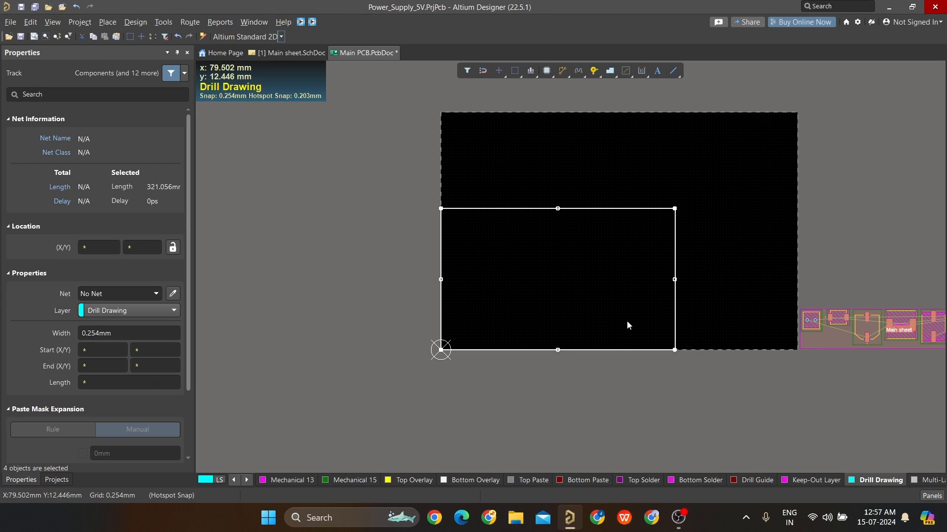
Clear the track selection and inspect the upper corners of the drawn outline.
{"action": "left_click", "coordinate": [617, 253]}
{"action": "scroll", "coordinate": [650, 203], "scroll_direction": "up", "scroll_amount": 2, "text": "ctrl"}
{"action": "scroll", "coordinate": [666, 238], "scroll_direction": "up", "scroll_amount": 2, "text": "ctrl"}
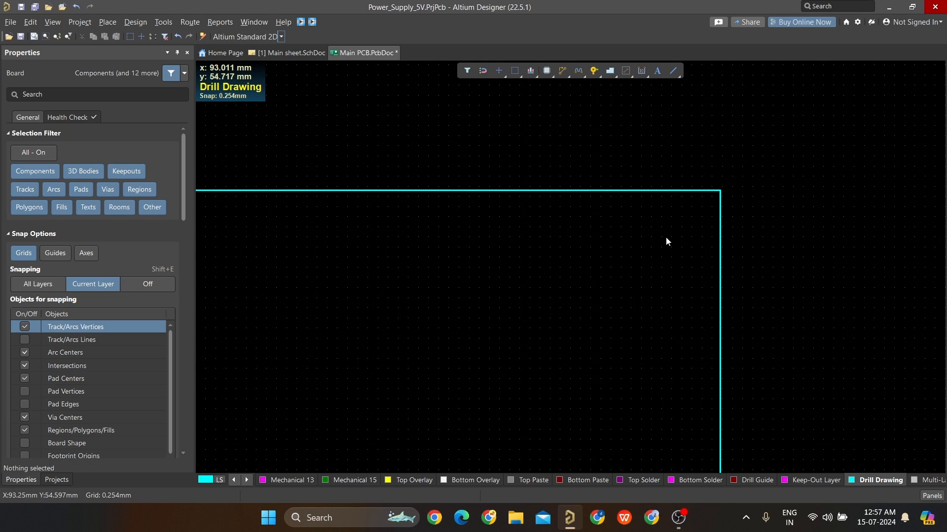
{"action": "scroll", "coordinate": [666, 239], "scroll_direction": "down", "scroll_amount": 2, "text": "ctrl"}
{"action": "scroll", "coordinate": [351, 235], "scroll_direction": "up", "scroll_amount": 4, "text": "ctrl"}
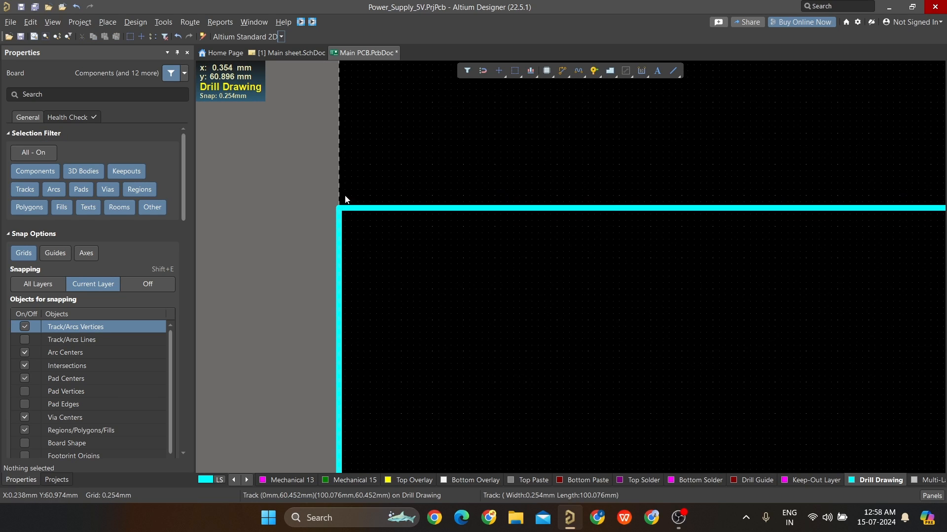
{"action": "scroll", "coordinate": [345, 199], "scroll_direction": "down", "scroll_amount": 6, "text": "ctrl"}
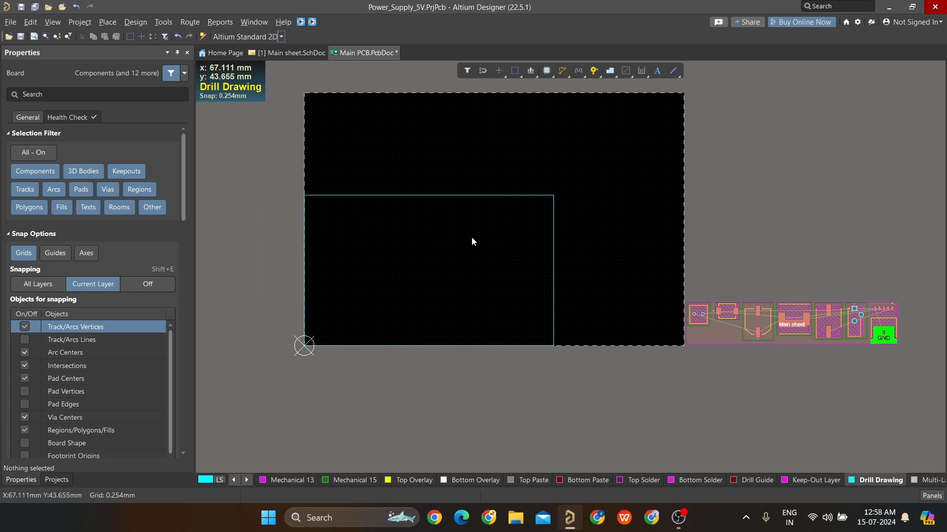
Select all four connected outline tracks, define the board shape from these selected objects, and clear the selection.
{"action": "scroll", "coordinate": [543, 197], "scroll_direction": "up", "scroll_amount": 4, "text": "ctrl"}
{"action": "left_click_drag", "start_coordinate": [603, 185], "coordinate": [552, 273]}
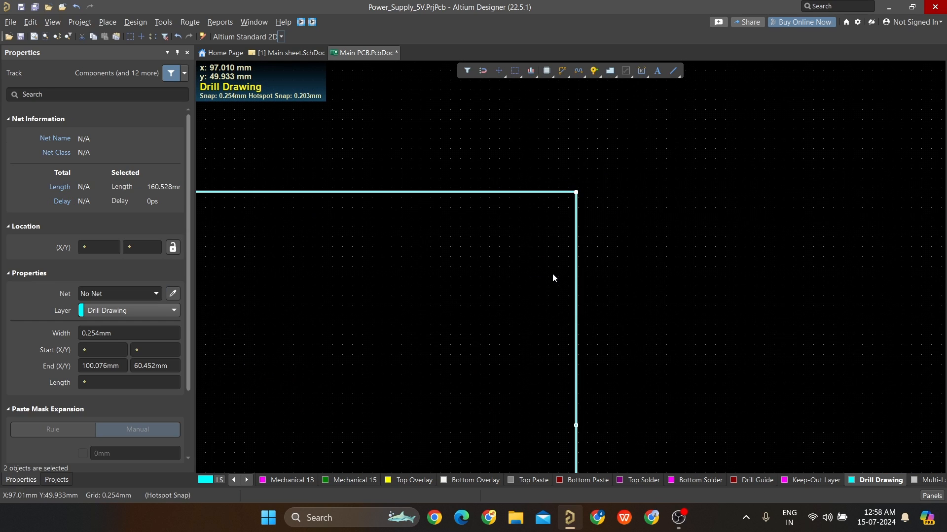
{"action": "key", "text": "Tab"}
{"action": "scroll", "coordinate": [552, 273], "scroll_direction": "down", "scroll_amount": 8, "text": "ctrl"}
{"action": "scroll", "coordinate": [306, 162], "scroll_direction": "up", "scroll_amount": 2, "text": "ctrl"}
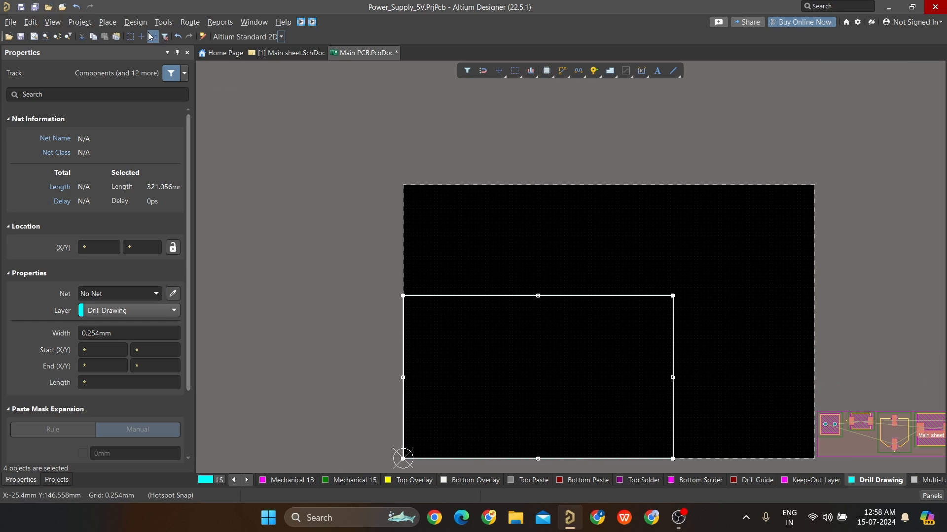
{"action": "left_click", "coordinate": [135, 21]}
{"action": "mouse_move", "coordinate": [166, 98]}
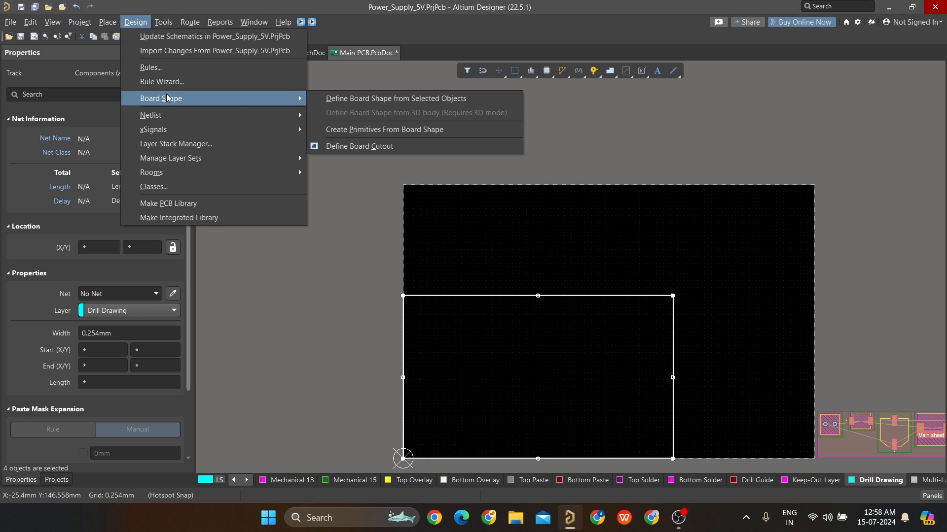
{"action": "left_click", "coordinate": [362, 101]}
{"action": "left_click", "coordinate": [786, 283]}
Examine the upper corners of the redefined board to see how its edge aligns with the outline tracks.
{"action": "right_click_drag", "start_coordinate": [753, 359], "coordinate": [746, 294]}
{"action": "scroll", "coordinate": [508, 340], "scroll_direction": "up", "scroll_amount": 2, "text": "ctrl"}
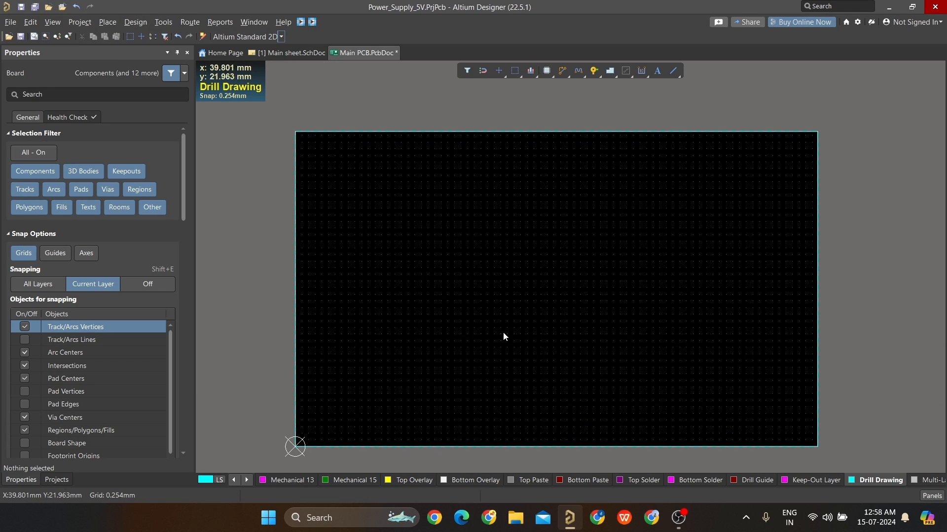
{"action": "scroll", "coordinate": [342, 195], "scroll_direction": "up", "scroll_amount": 2, "text": "ctrl"}
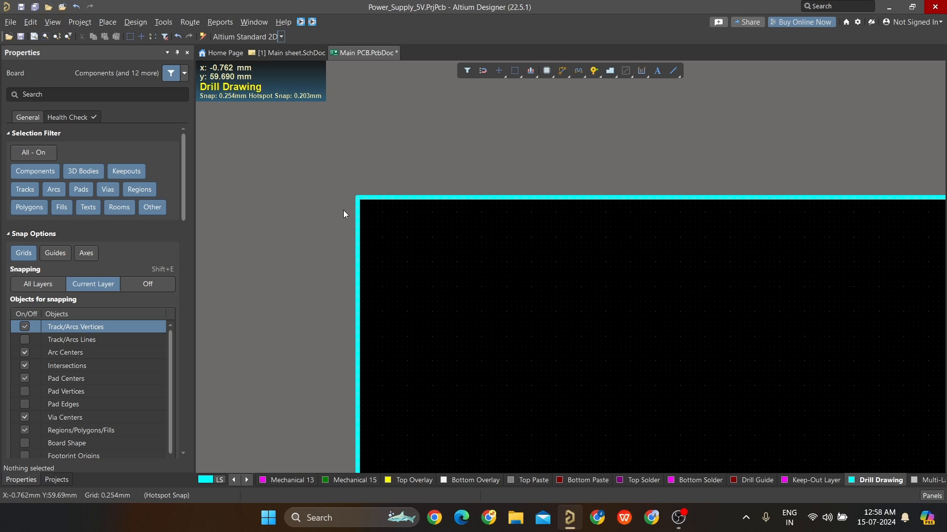
{"action": "scroll", "coordinate": [383, 188], "scroll_direction": "up", "scroll_amount": 4, "text": "ctrl"}
{"action": "scroll", "coordinate": [378, 212], "scroll_direction": "down", "scroll_amount": 4, "text": "ctrl"}
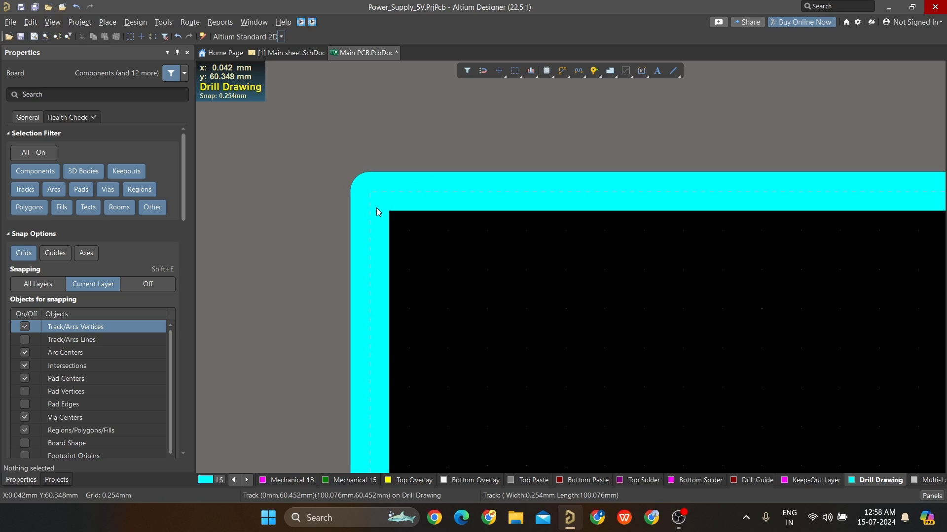
{"action": "scroll", "coordinate": [590, 253], "scroll_direction": "down", "scroll_amount": 4, "text": "ctrl"}
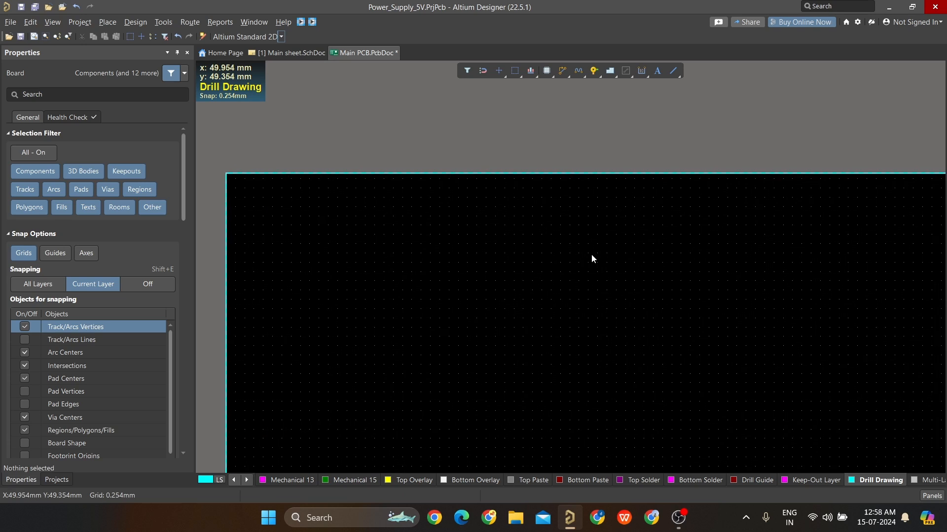
{"action": "scroll", "coordinate": [568, 245], "scroll_direction": "up", "scroll_amount": 4, "text": "ctrl"}
{"action": "scroll", "coordinate": [568, 245], "scroll_direction": "up", "scroll_amount": 5, "text": "ctrl"}
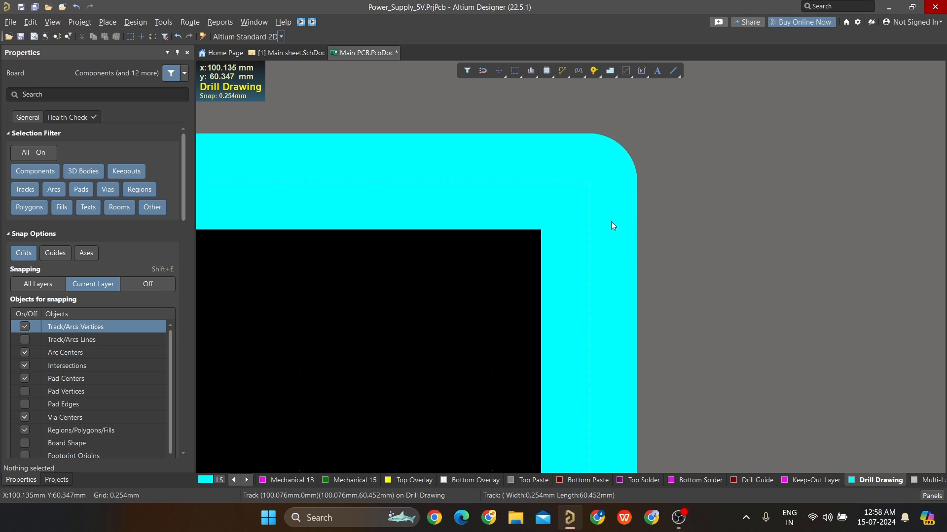
{"action": "scroll", "coordinate": [611, 220], "scroll_direction": "down", "scroll_amount": 5, "text": "ctrl"}
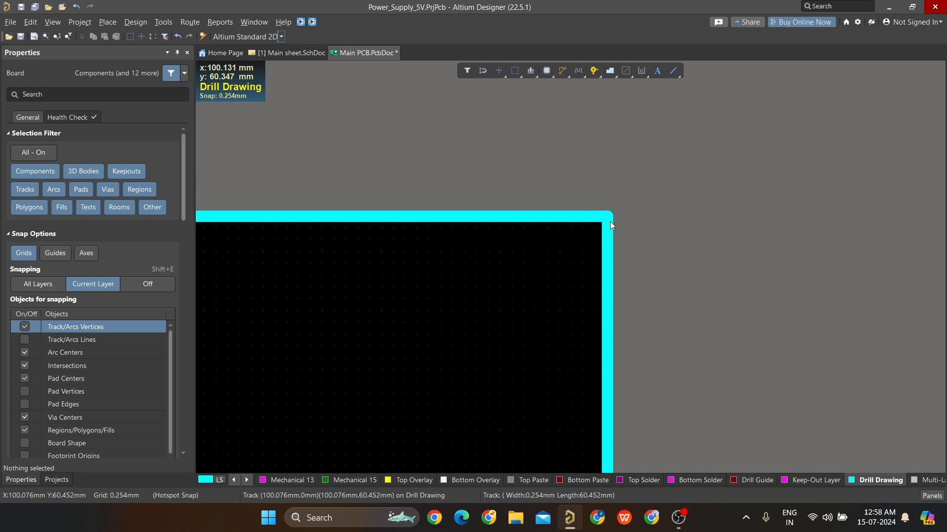
Inspect the upper corners, side edges and overall rectangle of the board, comparing its edge with the centre of the outline tracks.
{"action": "scroll", "coordinate": [610, 221], "scroll_direction": "down", "scroll_amount": 1, "text": "ctrl"}
{"action": "scroll", "coordinate": [611, 221], "scroll_direction": "up", "scroll_amount": 3, "text": "ctrl"}
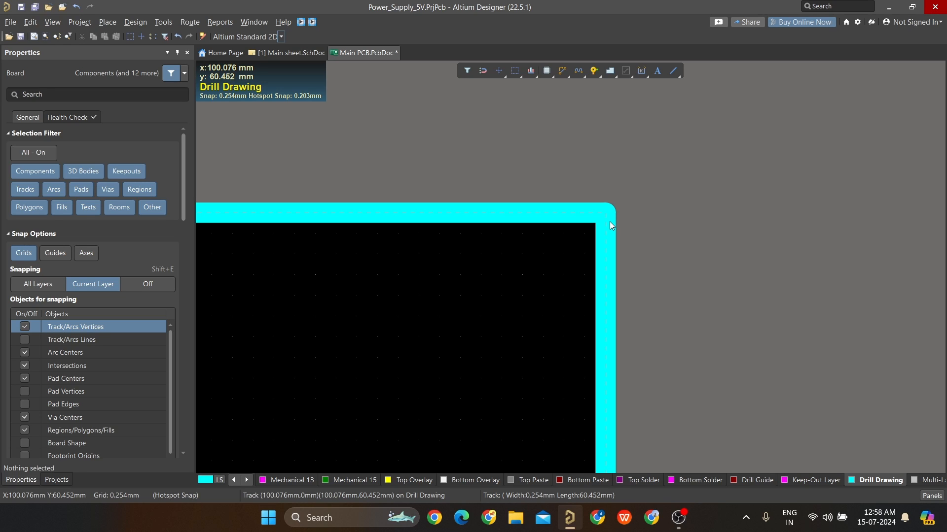
{"action": "scroll", "coordinate": [609, 221], "scroll_direction": "down", "scroll_amount": 7, "text": "ctrl"}
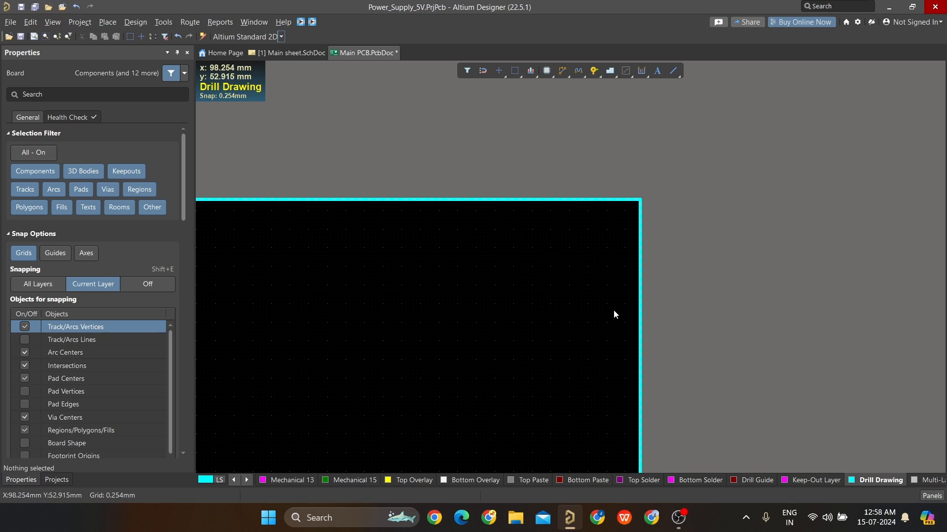
{"action": "scroll", "coordinate": [575, 227], "scroll_direction": "down", "scroll_amount": 3, "text": "ctrl"}
{"action": "right_click_drag", "start_coordinate": [550, 302], "coordinate": [702, 292]}
{"action": "scroll", "coordinate": [705, 292], "scroll_direction": "down", "scroll_amount": 3, "text": "ctrl"}
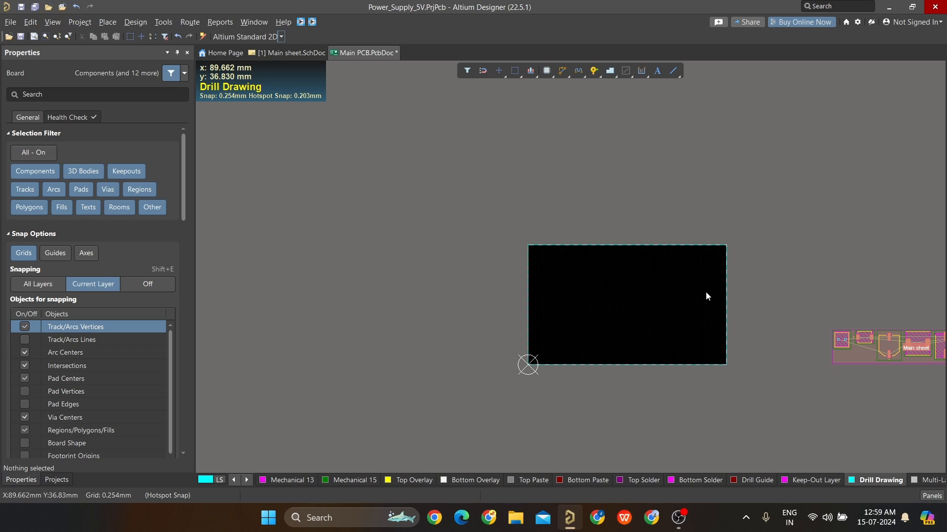
{"action": "scroll", "coordinate": [705, 291], "scroll_direction": "up", "scroll_amount": 5, "text": "ctrl"}
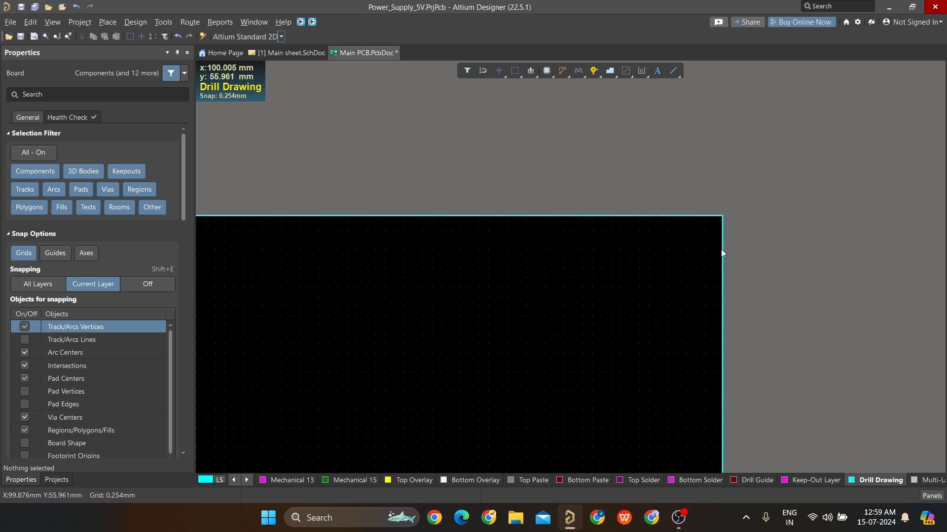
{"action": "scroll", "coordinate": [707, 223], "scroll_direction": "up", "scroll_amount": 2, "text": "ctrl"}
{"action": "scroll", "coordinate": [706, 222], "scroll_direction": "down", "scroll_amount": 5, "text": "ctrl"}
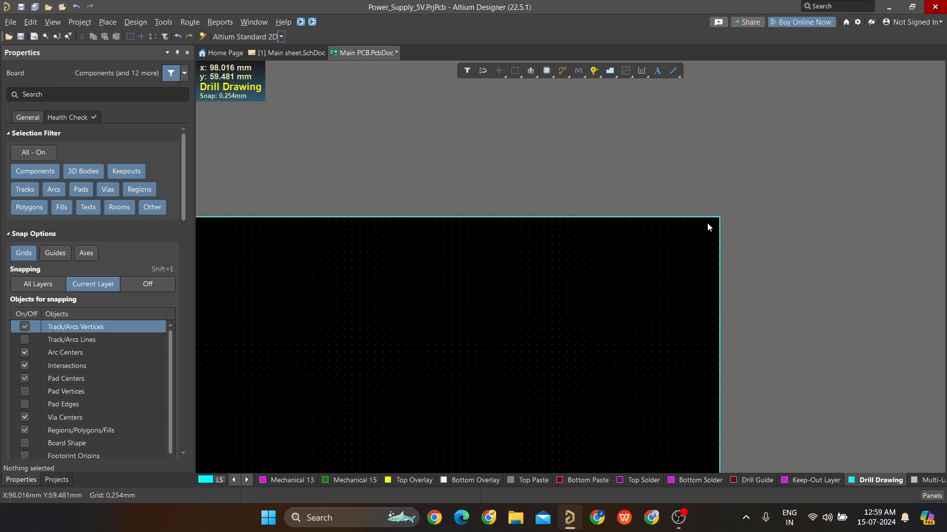
{"action": "scroll", "coordinate": [707, 223], "scroll_direction": "down", "scroll_amount": 2, "text": "ctrl"}
{"action": "scroll", "coordinate": [430, 240], "scroll_direction": "up", "scroll_amount": 3, "text": "ctrl"}
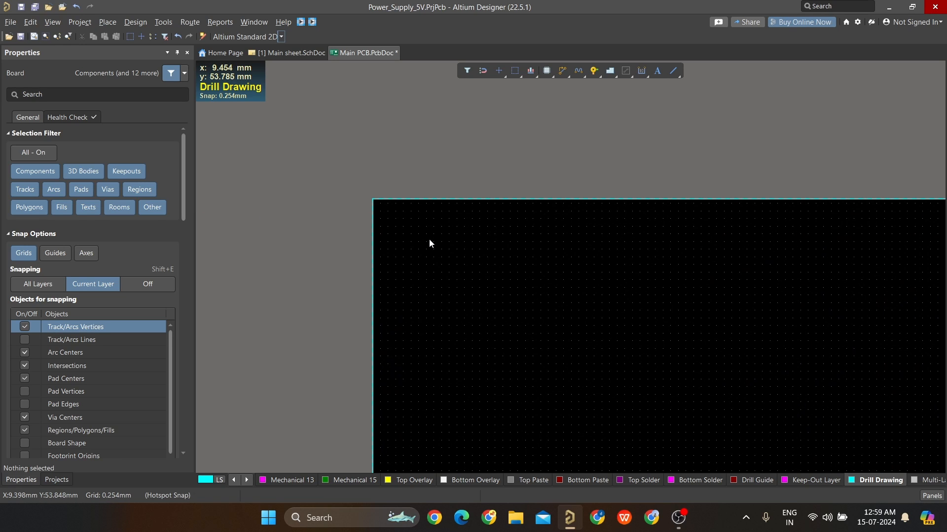
{"action": "scroll", "coordinate": [537, 247], "scroll_direction": "down", "scroll_amount": 3, "text": "ctrl"}
{"action": "scroll", "coordinate": [549, 253], "scroll_direction": "up", "scroll_amount": 3, "text": "ctrl"}
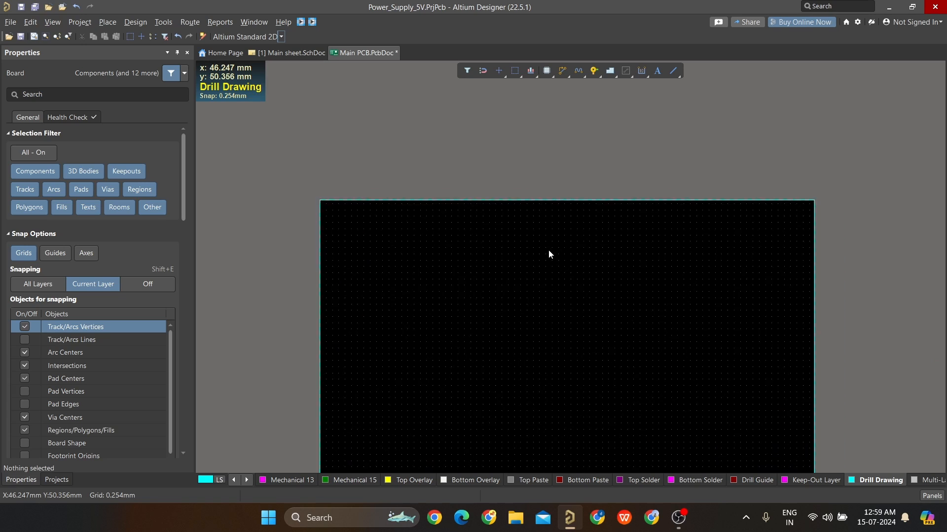
{"action": "scroll", "coordinate": [549, 251], "scroll_direction": "down", "scroll_amount": 2, "text": "ctrl"}
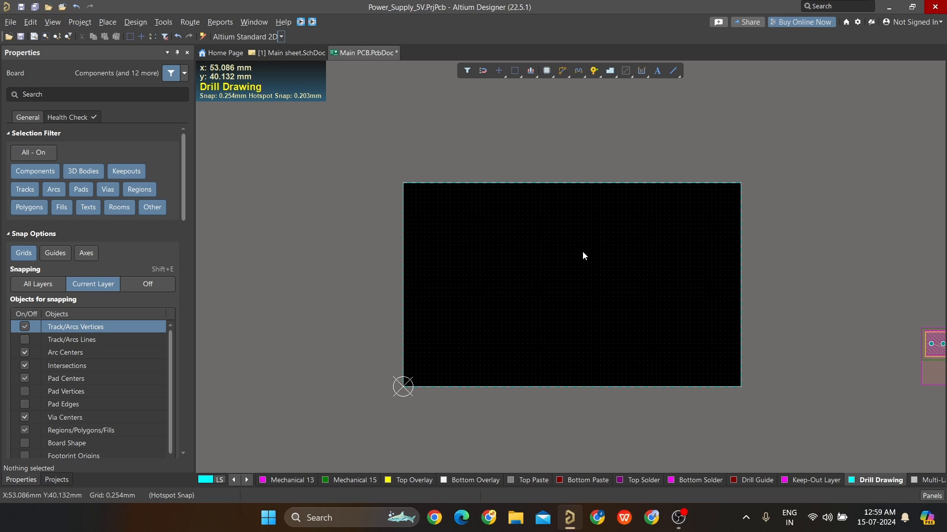
{"action": "scroll", "coordinate": [583, 253], "scroll_direction": "down", "scroll_amount": 2, "text": "ctrl"}
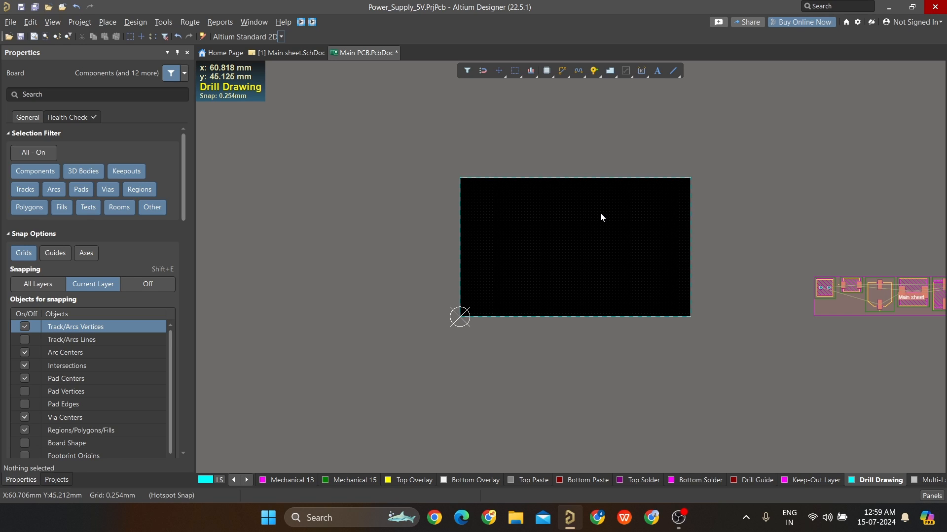
{"action": "scroll", "coordinate": [617, 233], "scroll_direction": "up", "scroll_amount": 3, "text": "ctrl"}
{"action": "scroll", "coordinate": [617, 231], "scroll_direction": "down", "scroll_amount": 2, "text": "ctrl"}
{"action": "scroll", "coordinate": [619, 238], "scroll_direction": "up", "scroll_amount": 2, "text": "ctrl"}
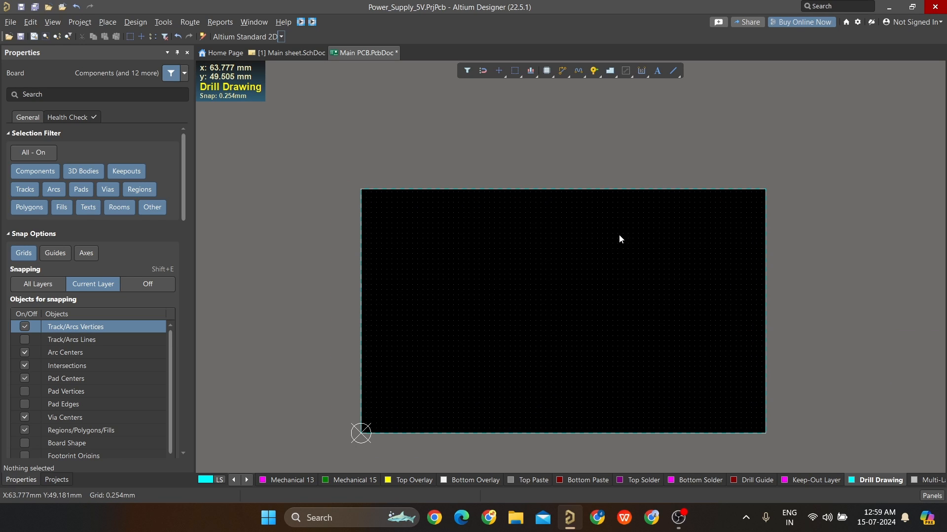
{"action": "scroll", "coordinate": [387, 261], "scroll_direction": "up", "scroll_amount": 2, "text": "ctrl"}
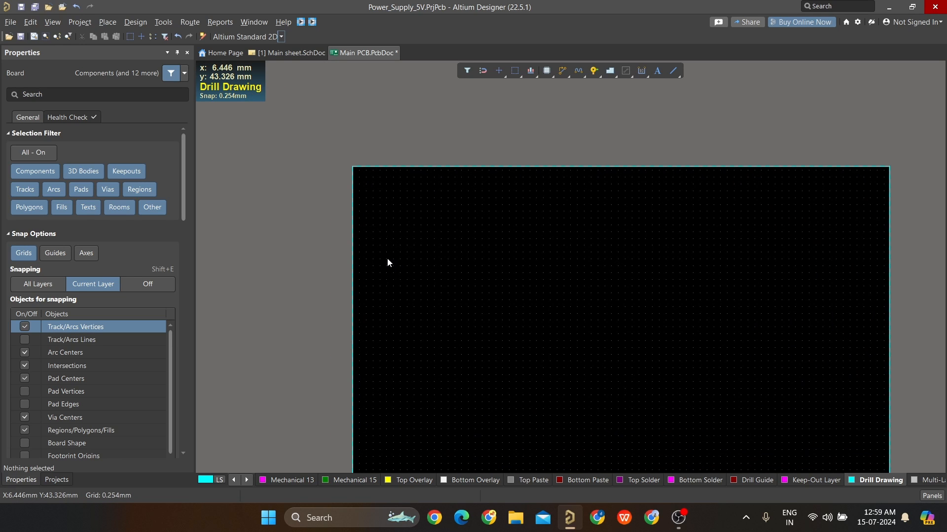
Delete the drawn outline tracks around the board and check the board shape's own edge near the upper corners.
{"action": "left_click", "coordinate": [289, 286]}
{"action": "scroll", "coordinate": [452, 258], "scroll_direction": "down", "scroll_amount": 2, "text": "ctrl"}
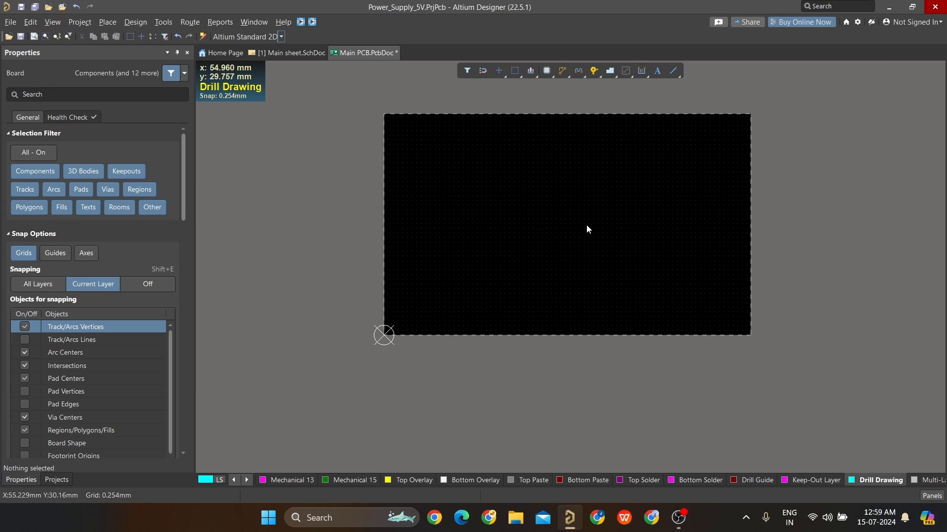
{"action": "scroll", "coordinate": [581, 270], "scroll_direction": "down", "scroll_amount": 3, "text": "ctrl"}
{"action": "scroll", "coordinate": [615, 229], "scroll_direction": "up", "scroll_amount": 4, "text": "ctrl"}
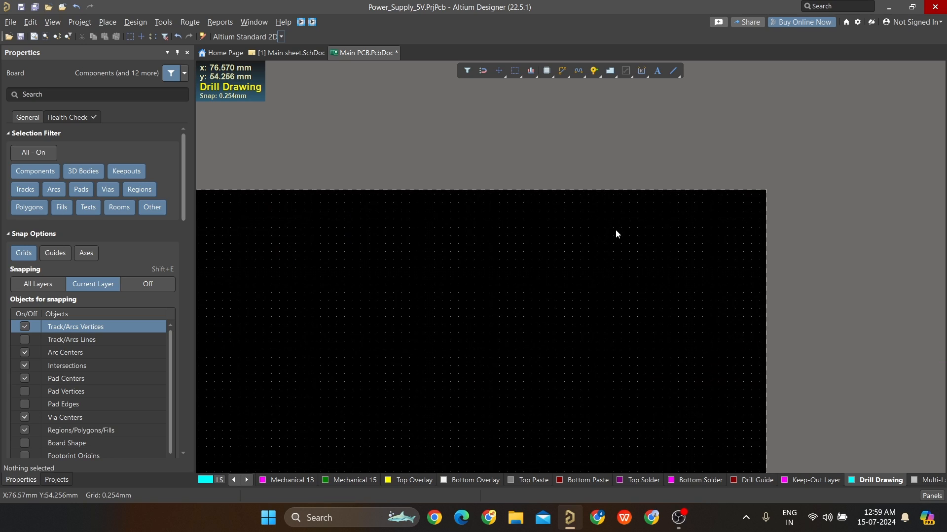
{"action": "scroll", "coordinate": [616, 229], "scroll_direction": "down", "scroll_amount": 2, "text": "ctrl"}
{"action": "right_click_drag", "start_coordinate": [628, 256], "coordinate": [724, 222]}
{"action": "scroll", "coordinate": [723, 222], "scroll_direction": "up", "scroll_amount": 3, "text": "ctrl"}
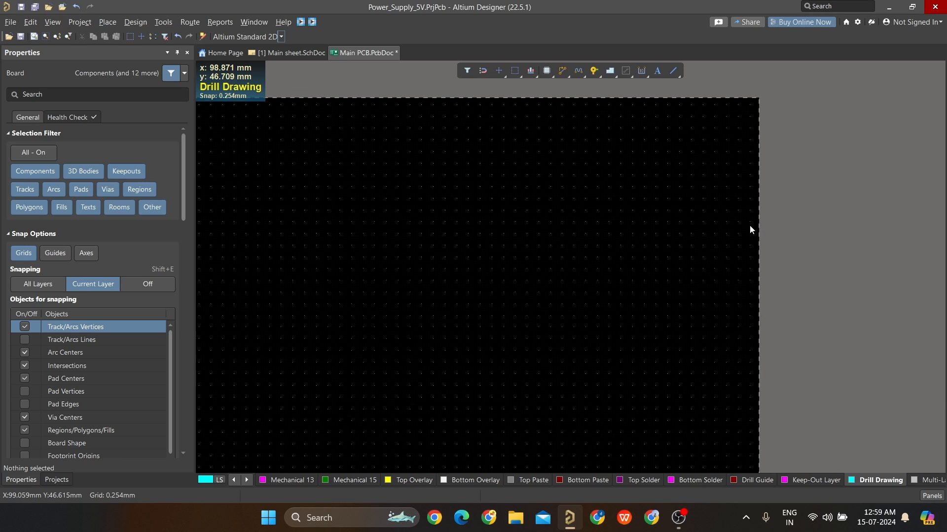
{"action": "scroll", "coordinate": [750, 225], "scroll_direction": "down", "scroll_amount": 3, "text": "ctrl"}
Switch the board to the 3D view and rotate it to examine the shape from several angles.
{"action": "key", "text": "3"}
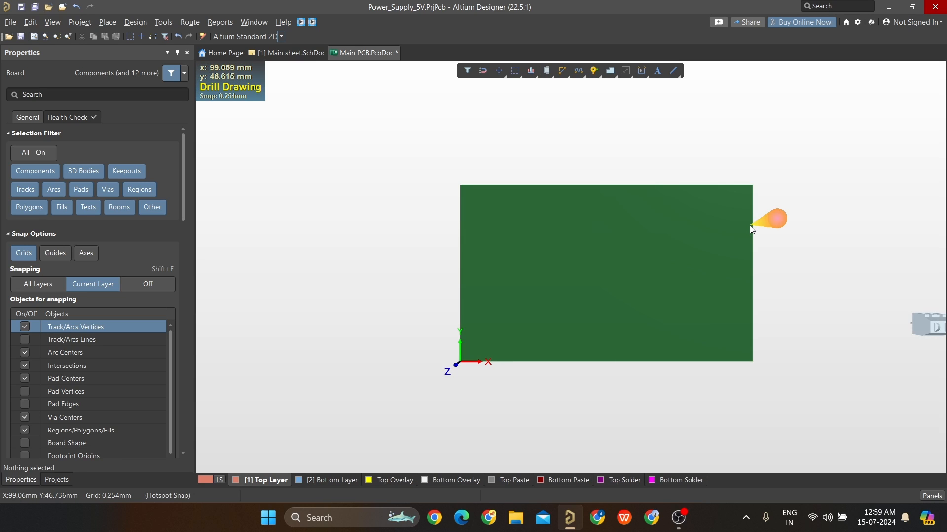
{"action": "right_click_drag", "start_coordinate": [740, 279], "coordinate": [450, 282], "text": "shift"}
{"action": "right_click_drag", "start_coordinate": [757, 292], "coordinate": [940, 235], "text": "shift"}
{"action": "scroll", "coordinate": [699, 269], "scroll_direction": "up", "scroll_amount": 3, "text": "ctrl"}
{"action": "scroll", "coordinate": [558, 290], "scroll_direction": "down", "scroll_amount": 3, "text": "ctrl"}
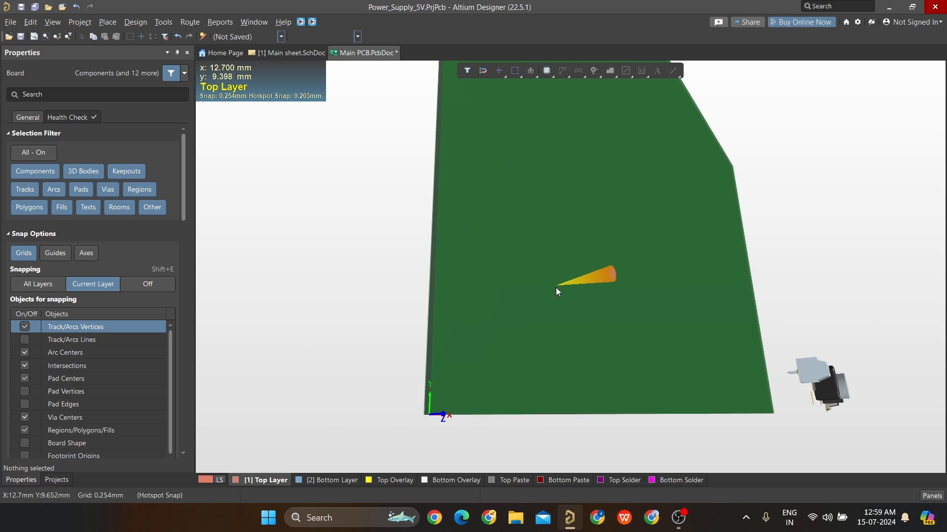
{"action": "right_click_drag", "start_coordinate": [558, 289], "coordinate": [573, 310], "text": "shift"}
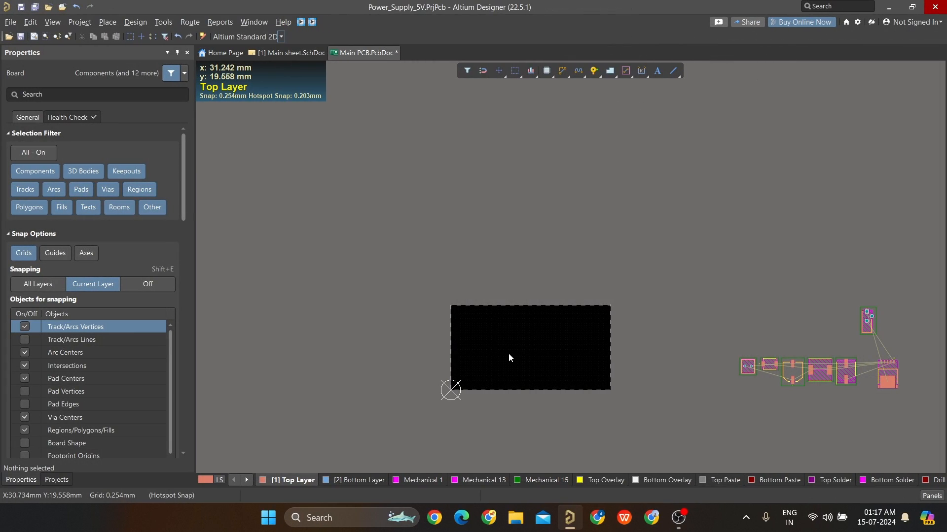
Move connector J1 onto the board near its lower-left corner, at about X 8.128 mm, Y 14.398 mm, and clear the selection.
{"action": "scroll", "coordinate": [558, 344], "scroll_direction": "up", "scroll_amount": 2, "text": "ctrl"}
{"action": "scroll", "coordinate": [558, 344], "scroll_direction": "down", "scroll_amount": 1, "text": "ctrl"}
{"action": "scroll", "coordinate": [504, 344], "scroll_direction": "down", "scroll_amount": 3, "text": "ctrl"}
{"action": "right_click_drag", "start_coordinate": [729, 370], "coordinate": [652, 312]}
{"action": "scroll", "coordinate": [843, 328], "scroll_direction": "up", "scroll_amount": 2, "text": "ctrl"}
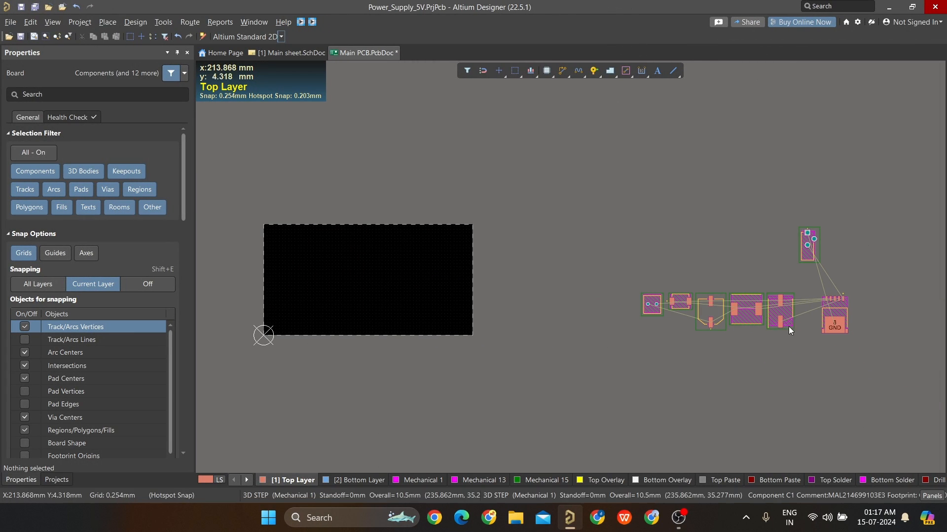
{"action": "right_click_drag", "start_coordinate": [299, 371], "coordinate": [389, 454]}
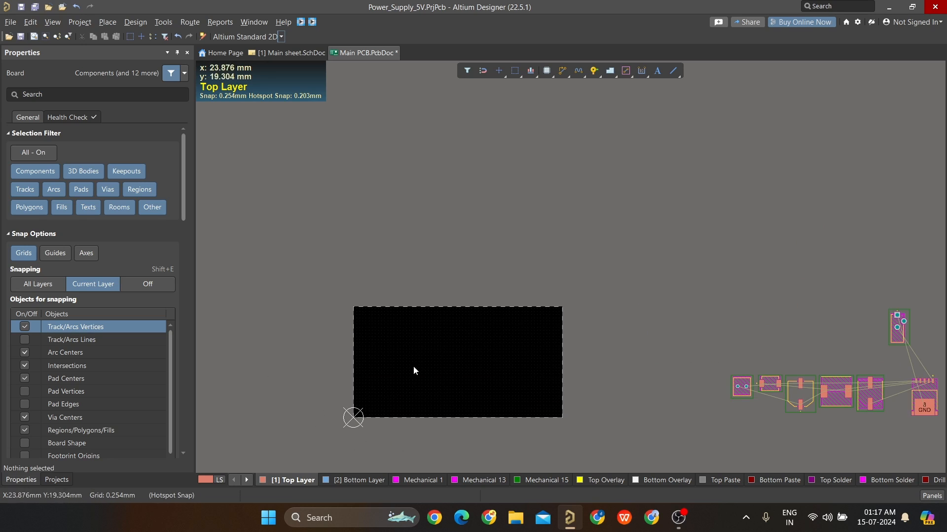
{"action": "mouse_move", "coordinate": [890, 419]}
{"action": "right_mouse_down"}
{"action": "mouse_move", "coordinate": [676, 335]}
{"action": "mouse_move", "coordinate": [738, 368]}
{"action": "right_mouse_up"}
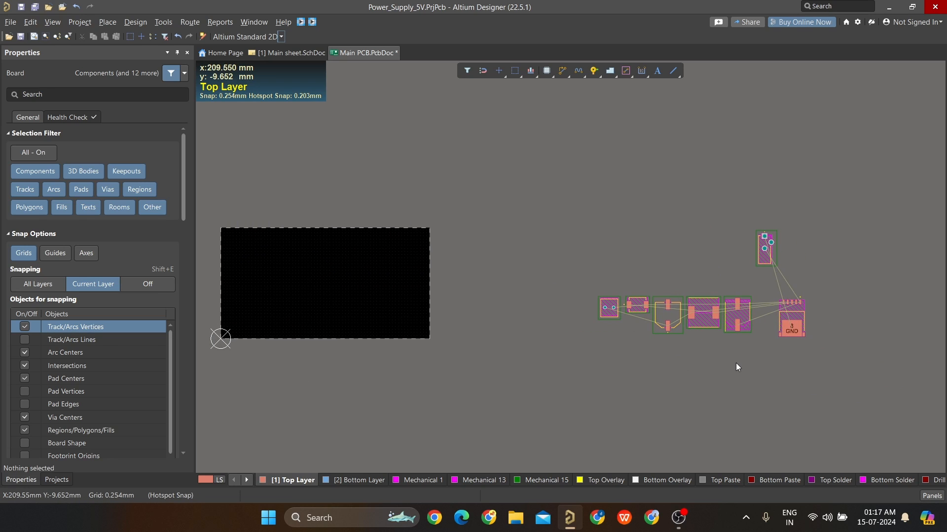
{"action": "left_click_drag", "start_coordinate": [765, 247], "coordinate": [247, 308]}
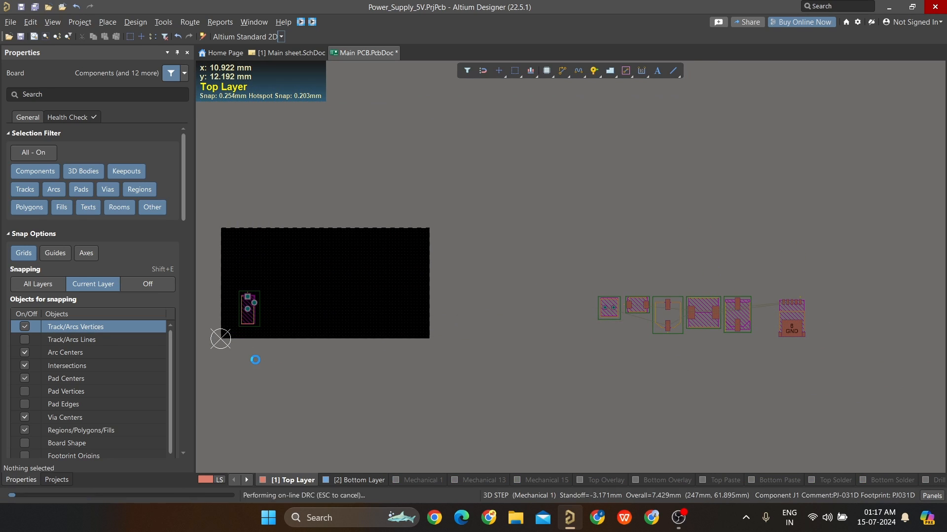
{"action": "right_click_drag", "start_coordinate": [258, 367], "coordinate": [475, 357]}
{"action": "scroll", "coordinate": [471, 320], "scroll_direction": "up", "scroll_amount": 5, "text": "ctrl"}
{"action": "left_click_drag", "start_coordinate": [439, 265], "coordinate": [410, 295]}
{"action": "left_click", "coordinate": [408, 309]}
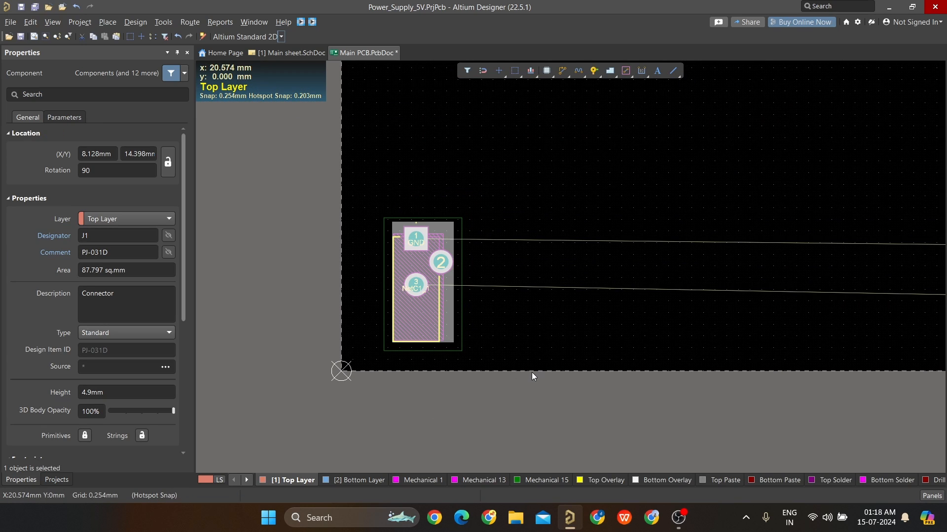
{"action": "left_click", "coordinate": [498, 400]}
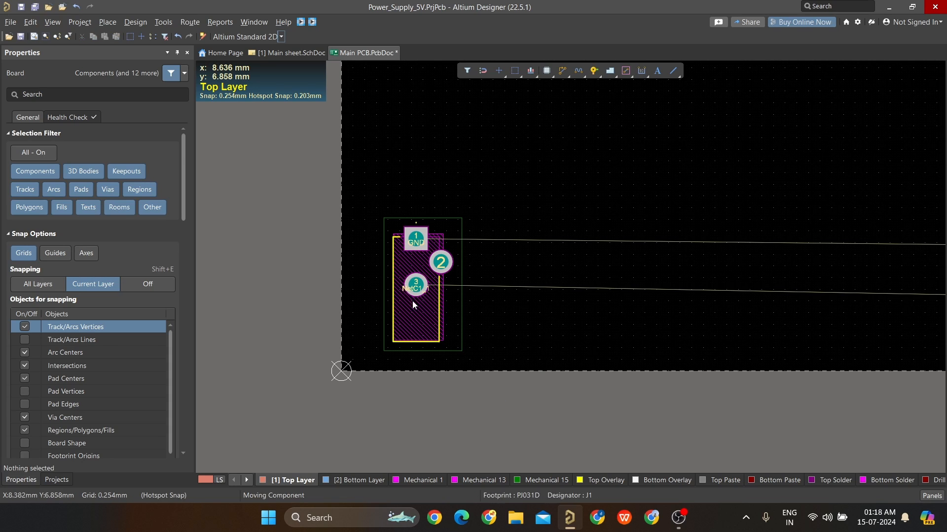
Move connector J1 off the board into the empty area beyond its right edge.
{"action": "left_click_drag", "start_coordinate": [412, 300], "coordinate": [874, 285]}
{"action": "scroll", "coordinate": [384, 320], "scroll_direction": "down", "scroll_amount": 1, "text": "ctrl"}
{"action": "scroll", "coordinate": [385, 321], "scroll_direction": "down", "scroll_amount": 1, "text": "ctrl"}
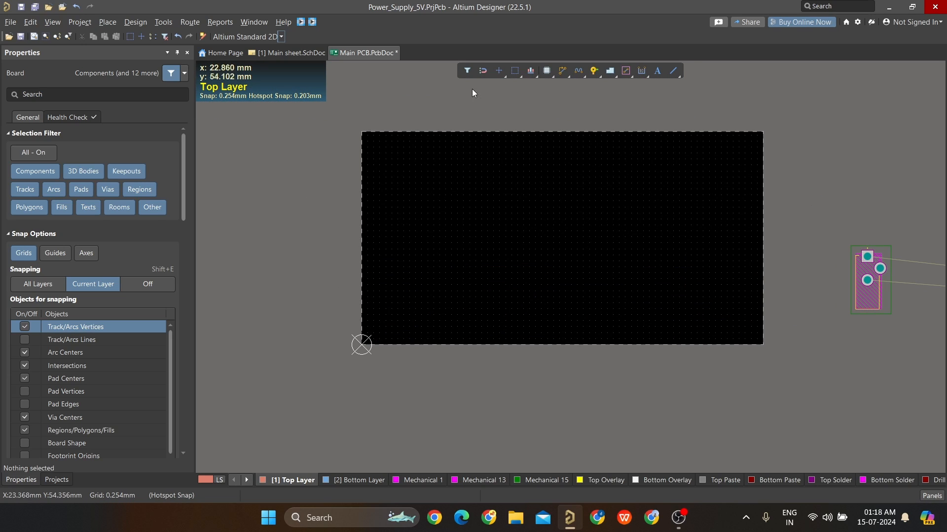
{"action": "key", "text": "ctrl+w"}
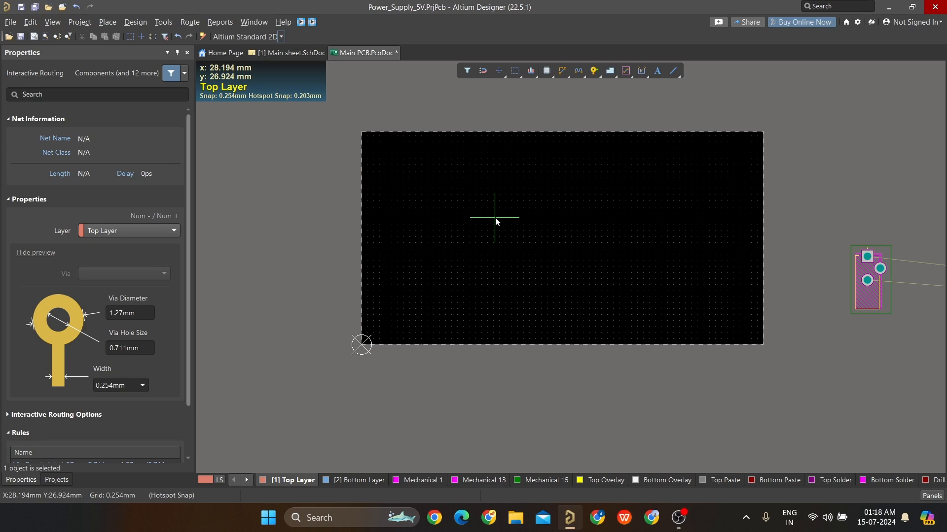
{"action": "left_click", "coordinate": [150, 233]}
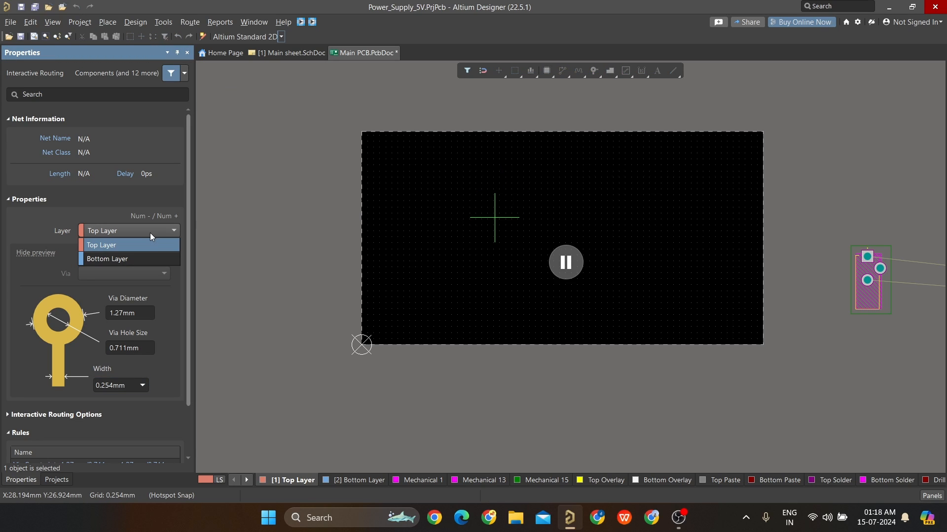
{"action": "left_click", "coordinate": [178, 234]}
{"action": "key", "text": "Escape"}
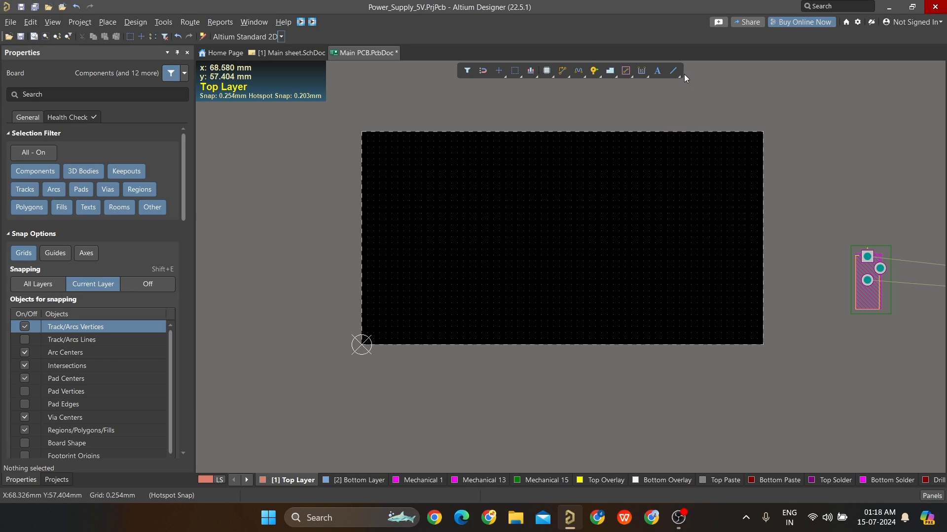
Start placing a line and set its layer to Top Solder.
{"action": "left_click", "coordinate": [674, 71]}
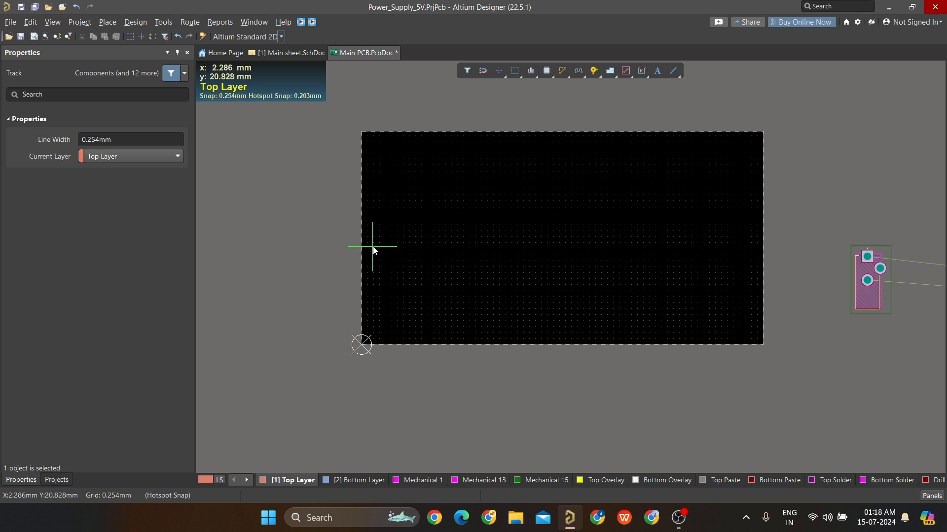
{"action": "key", "text": "Tab"}
{"action": "left_click", "coordinate": [153, 157]}
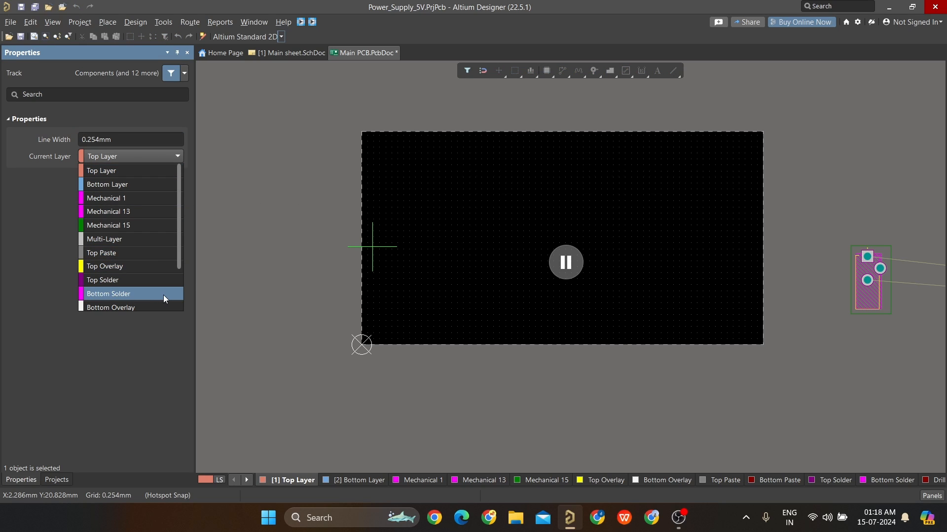
{"action": "scroll", "coordinate": [107, 285], "scroll_direction": "down", "scroll_amount": 2}
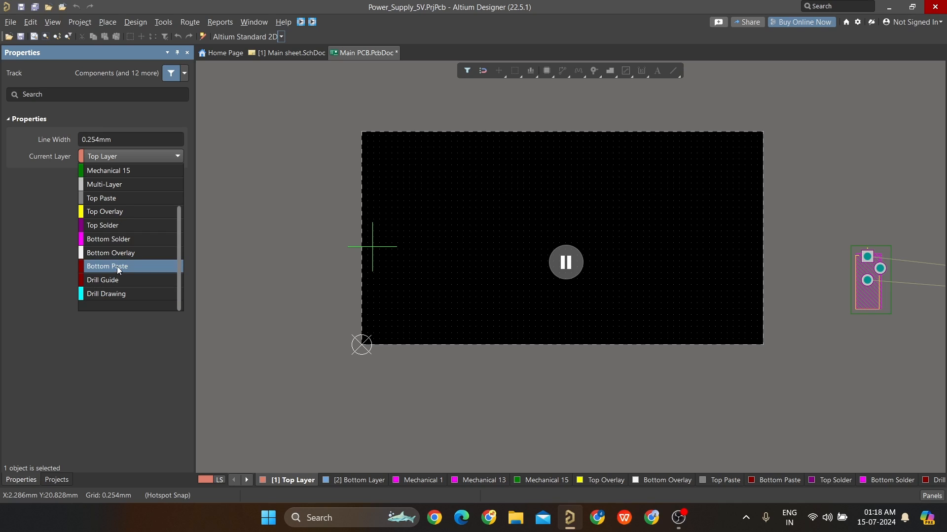
{"action": "scroll", "coordinate": [117, 267], "scroll_direction": "up", "scroll_amount": 2}
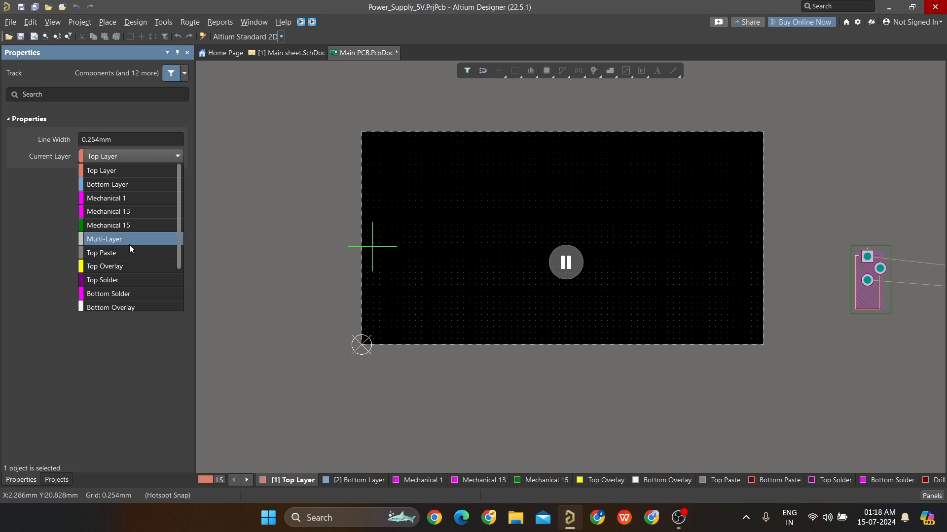
{"action": "left_click", "coordinate": [122, 280]}
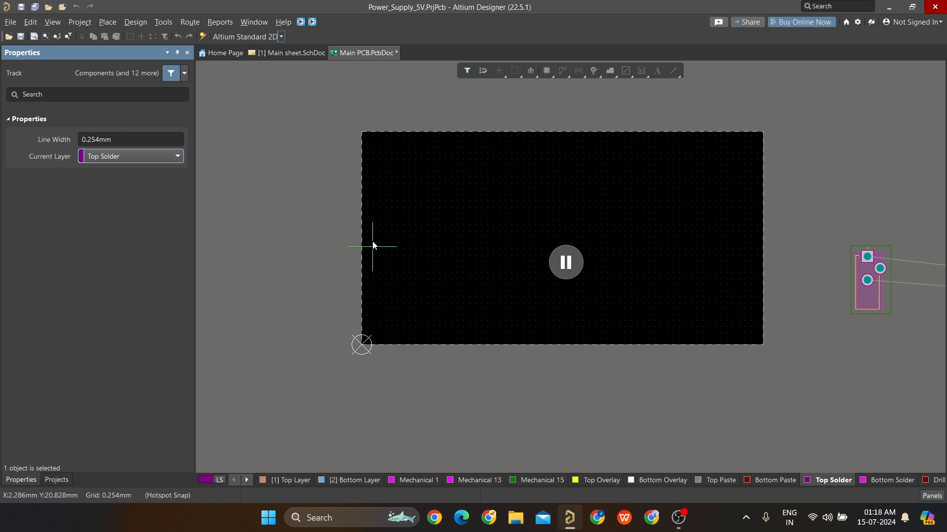
Draw the border's lower line along the board edge from the origin to the lower-right corner, about 85.09 mm long.
{"action": "scroll", "coordinate": [363, 345], "scroll_direction": "up", "scroll_amount": 2, "text": "ctrl"}
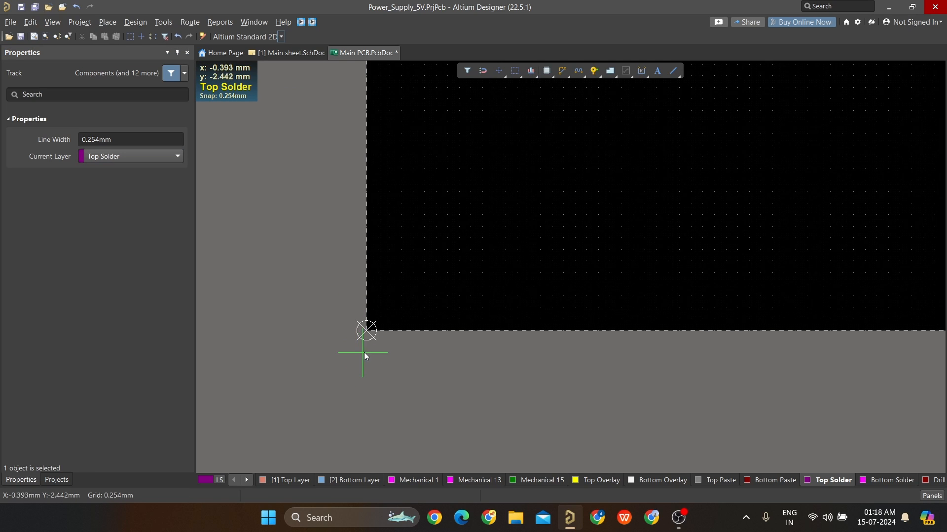
{"action": "scroll", "coordinate": [364, 353], "scroll_direction": "up", "scroll_amount": 12, "text": "ctrl"}
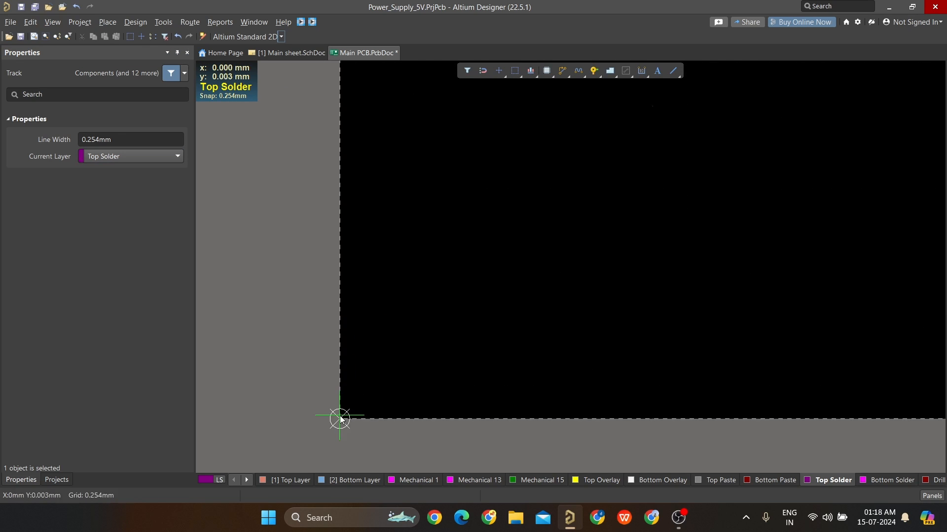
{"action": "scroll", "coordinate": [335, 449], "scroll_direction": "up", "scroll_amount": 5, "text": "ctrl"}
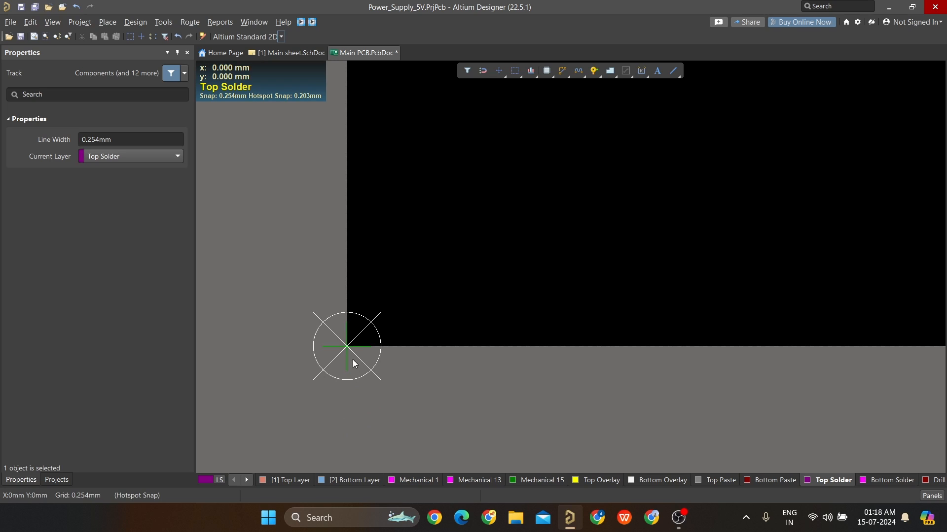
{"action": "left_click", "coordinate": [353, 363]}
{"action": "scroll", "coordinate": [370, 381], "scroll_direction": "down", "scroll_amount": 5, "text": "ctrl"}
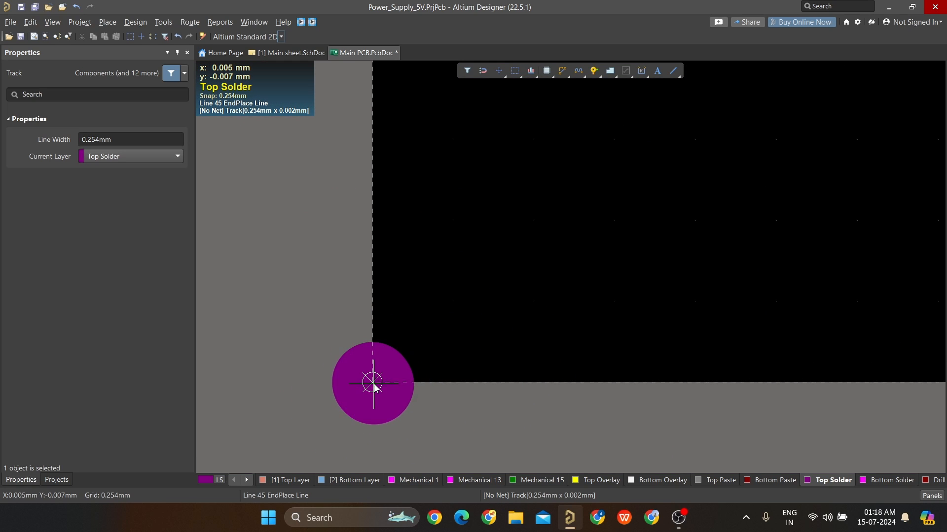
{"action": "scroll", "coordinate": [373, 384], "scroll_direction": "down", "scroll_amount": 4, "text": "ctrl"}
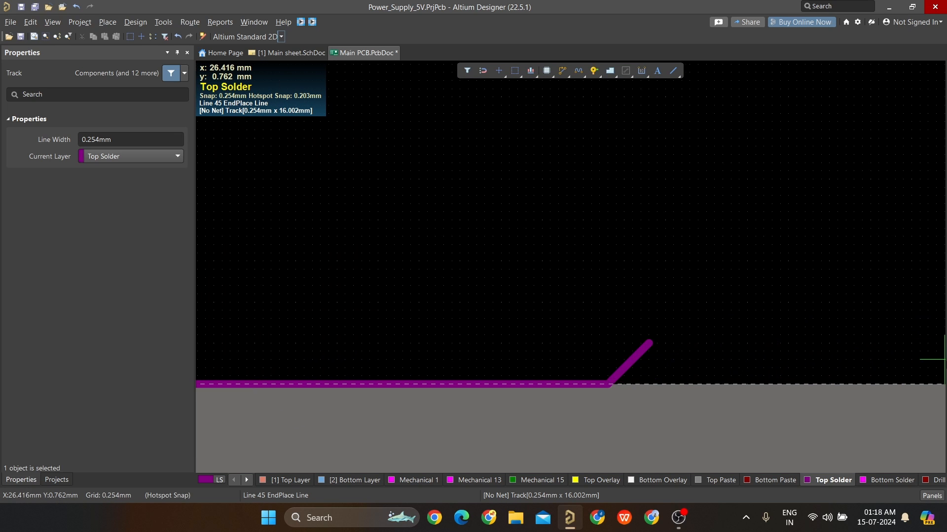
{"action": "scroll", "coordinate": [714, 339], "scroll_direction": "down", "scroll_amount": 6, "text": "ctrl"}
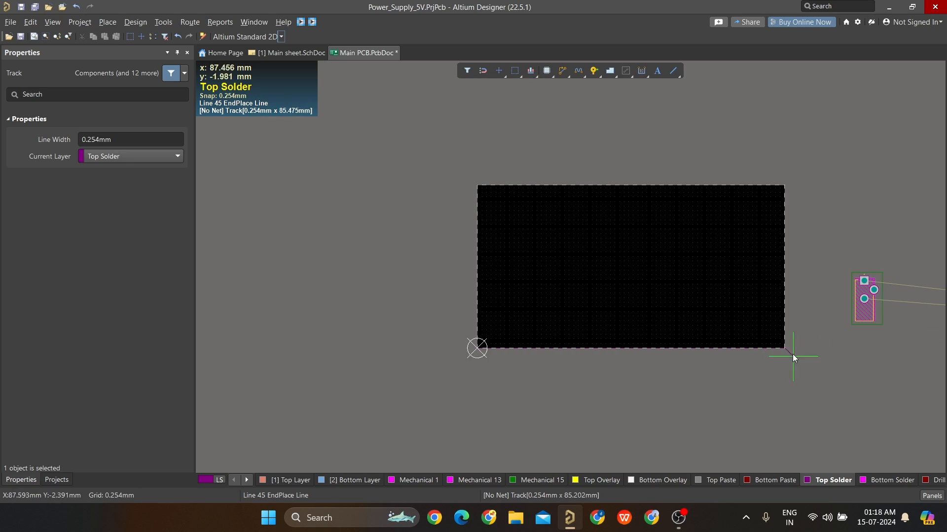
{"action": "scroll", "coordinate": [787, 348], "scroll_direction": "up", "scroll_amount": 3, "text": "ctrl"}
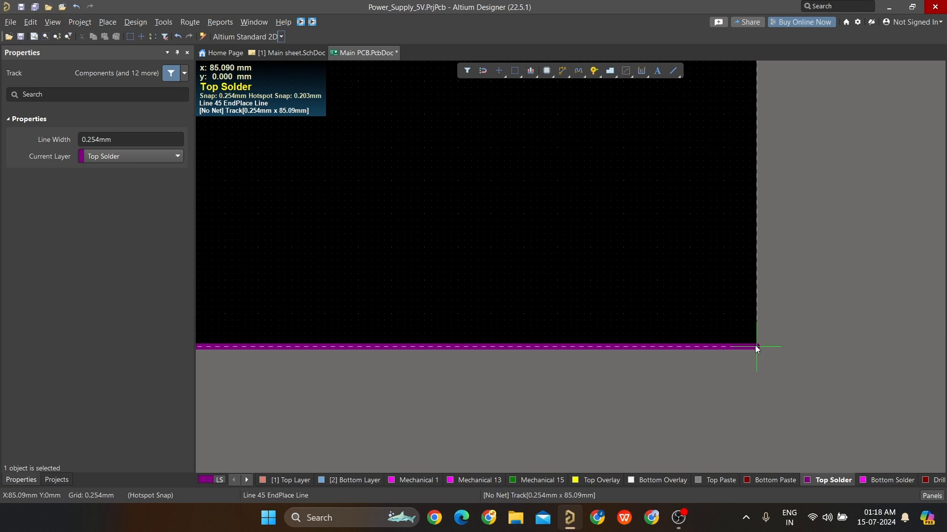
{"action": "left_click", "coordinate": [755, 345]}
Continue the border up the board's right edge to its upper-right corner, about 45.2 mm long.
{"action": "scroll", "coordinate": [764, 257], "scroll_direction": "down", "scroll_amount": 10, "text": "ctrl"}
{"action": "scroll", "coordinate": [765, 260], "scroll_direction": "up", "scroll_amount": 4}
{"action": "scroll", "coordinate": [756, 454], "scroll_direction": "up", "scroll_amount": 4, "text": "ctrl"}
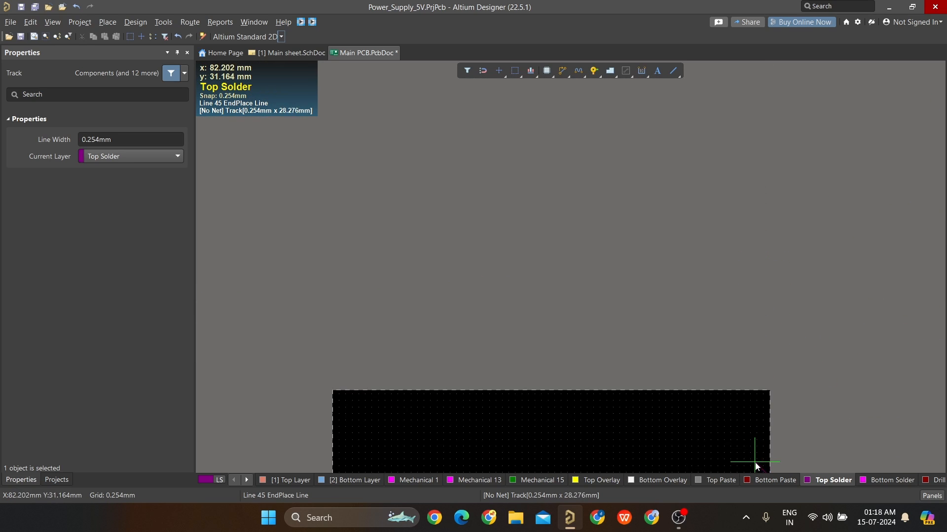
{"action": "scroll", "coordinate": [765, 380], "scroll_direction": "up", "scroll_amount": 5, "text": "ctrl"}
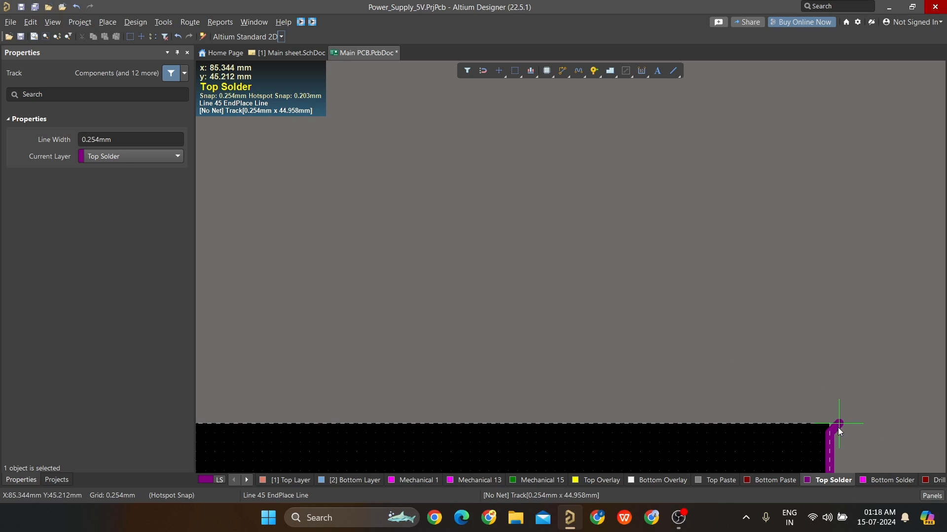
{"action": "left_click", "coordinate": [829, 428]}
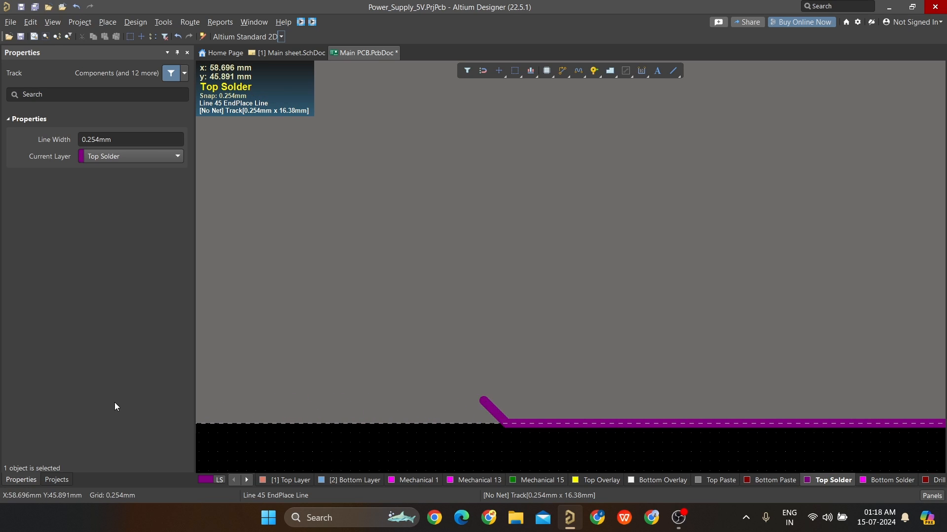
Continue the border along the board's upper edge to its upper-left corner, about 85.09 mm long.
{"action": "scroll", "coordinate": [358, 382], "scroll_direction": "down", "scroll_amount": 6, "text": "ctrl"}
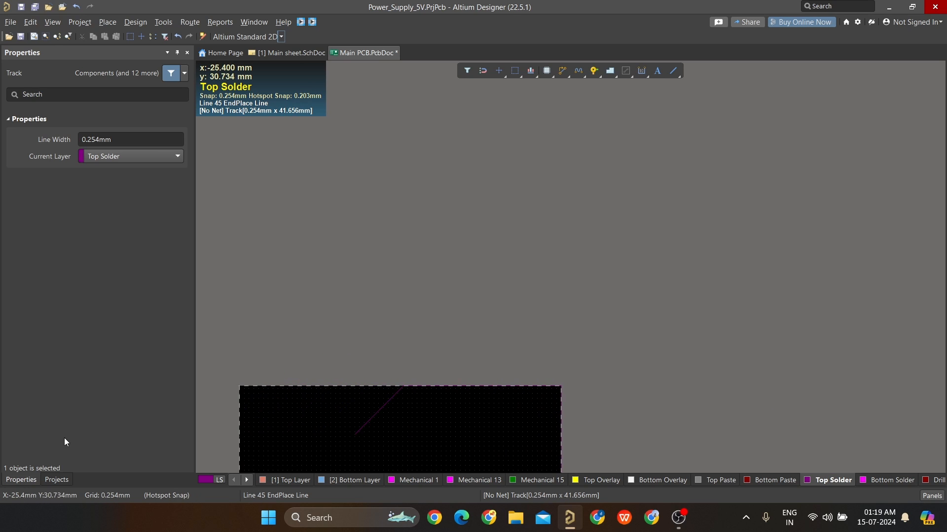
{"action": "scroll", "coordinate": [316, 374], "scroll_direction": "up", "scroll_amount": 4, "text": "ctrl"}
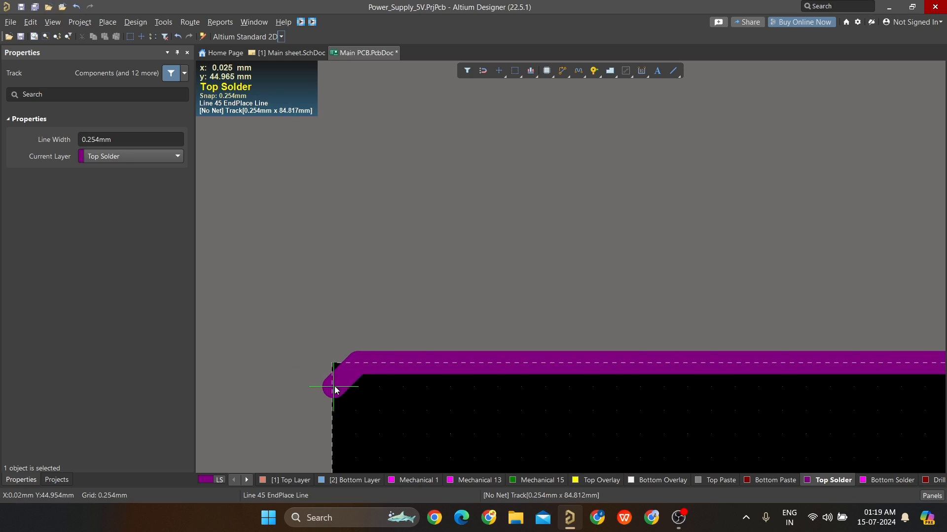
{"action": "left_click", "coordinate": [331, 367]}
Close the border down the board's left edge to the origin and end line placement.
{"action": "scroll", "coordinate": [323, 390], "scroll_direction": "down", "scroll_amount": 5, "text": "ctrl"}
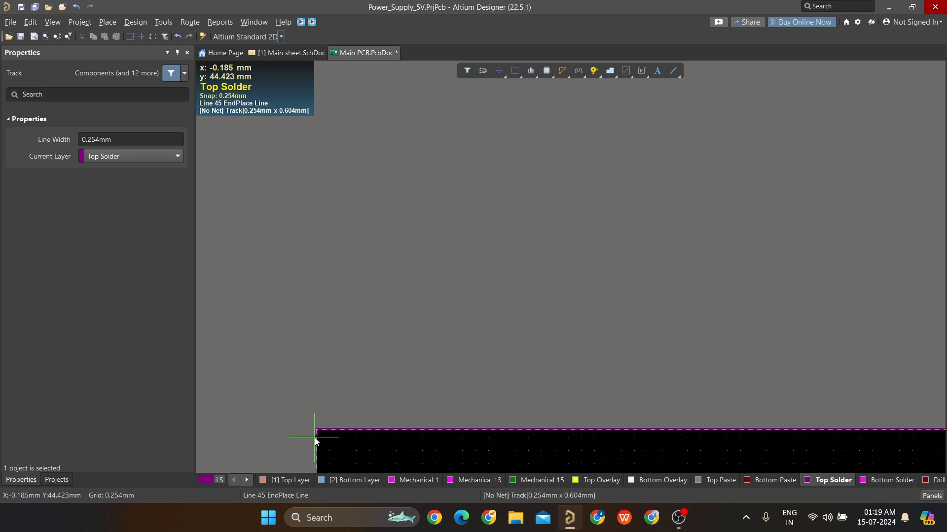
{"action": "left_click", "coordinate": [316, 350]}
{"action": "scroll", "coordinate": [315, 355], "scroll_direction": "up", "scroll_amount": 3, "text": "ctrl"}
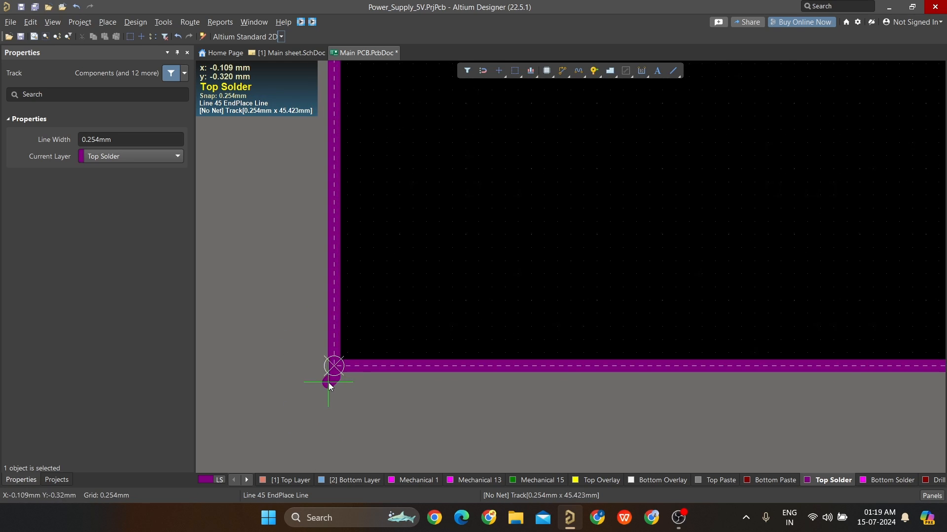
{"action": "scroll", "coordinate": [288, 423], "scroll_direction": "down", "scroll_amount": 3, "text": "ctrl"}
{"action": "right_click", "coordinate": [288, 424]}
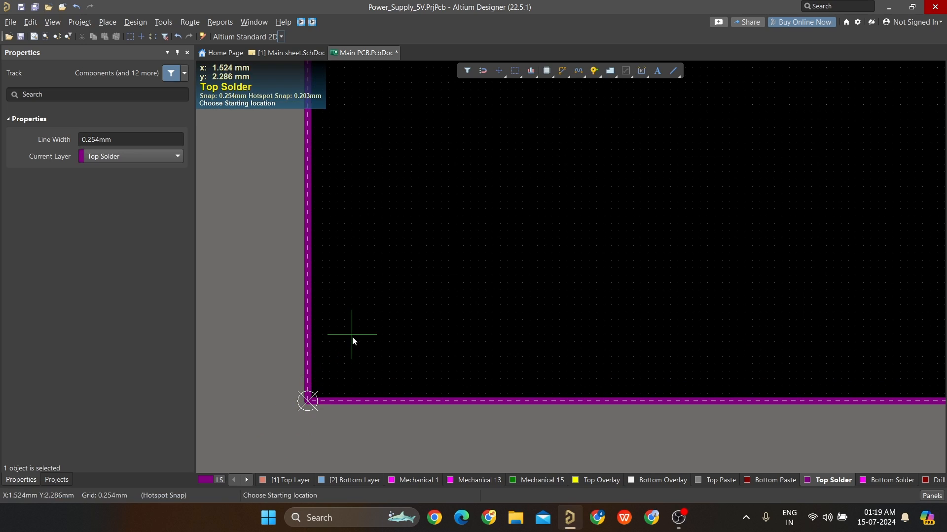
{"action": "scroll", "coordinate": [352, 310], "scroll_direction": "down", "scroll_amount": 4, "text": "ctrl"}
{"action": "right_click", "coordinate": [352, 315]}
{"action": "scroll", "coordinate": [444, 249], "scroll_direction": "down", "scroll_amount": 3, "text": "ctrl"}
{"action": "right_click_drag", "start_coordinate": [437, 285], "coordinate": [400, 373]}
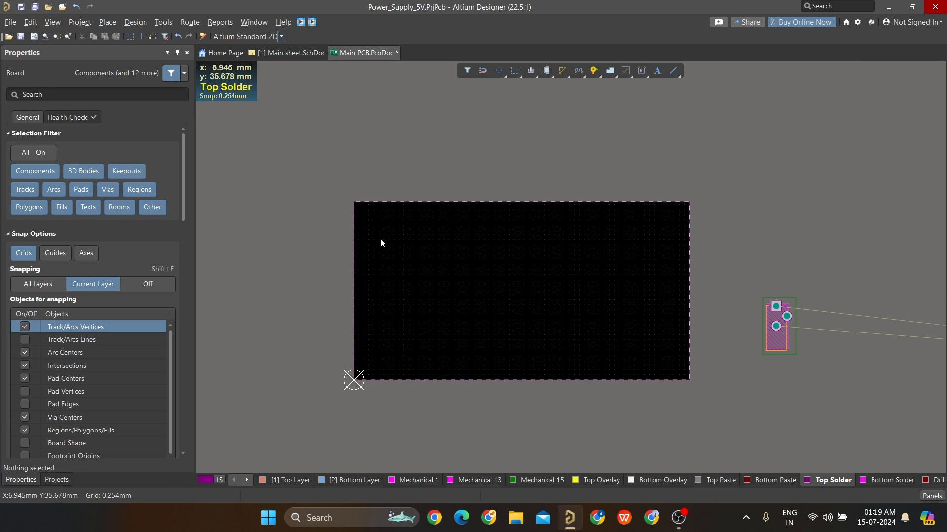
{"action": "scroll", "coordinate": [374, 231], "scroll_direction": "up", "scroll_amount": 3, "text": "ctrl"}
{"action": "scroll", "coordinate": [373, 231], "scroll_direction": "down", "scroll_amount": 2, "text": "ctrl"}
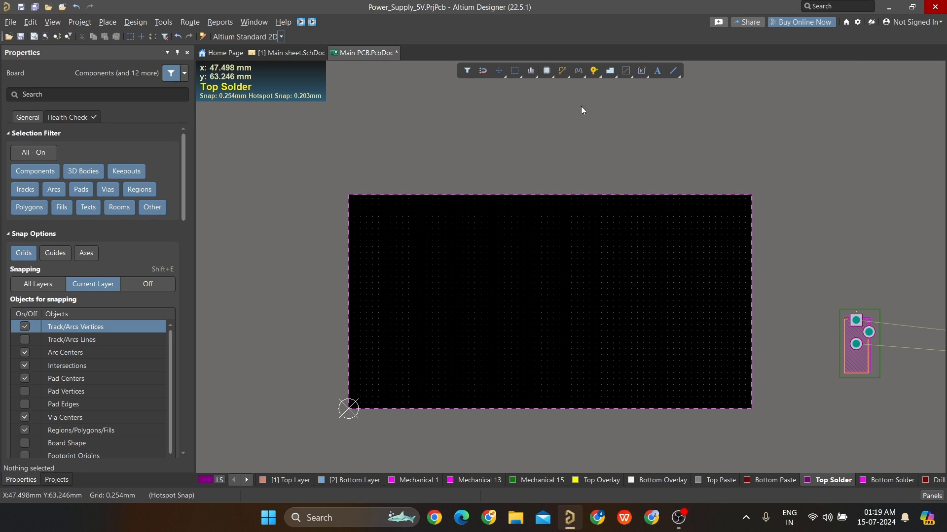
{"action": "left_click", "coordinate": [673, 71]}
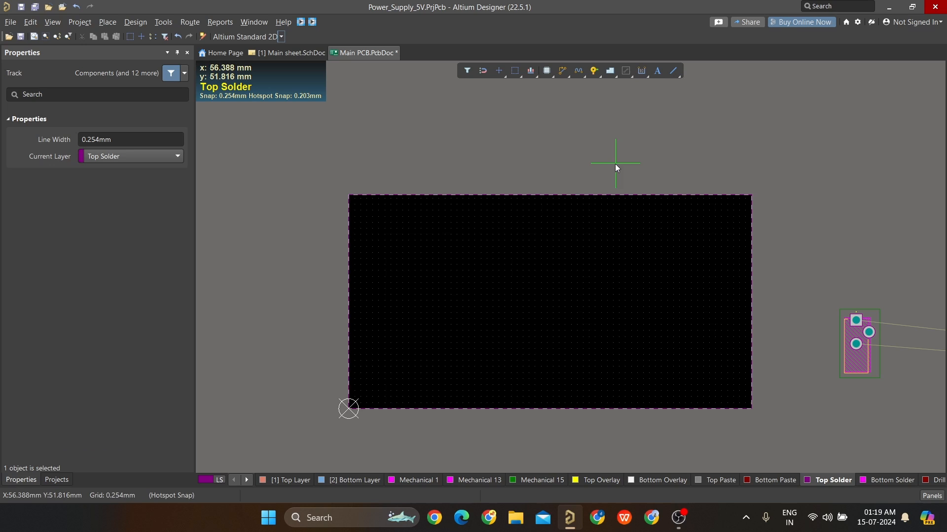
{"action": "right_click", "coordinate": [474, 141]}
Select all four Top Solder border tracks and copy them with the origin corner as the reference point.
{"action": "scroll", "coordinate": [400, 203], "scroll_direction": "up", "scroll_amount": 5, "text": "ctrl"}
{"action": "left_click_drag", "start_coordinate": [475, 138], "coordinate": [406, 217]}
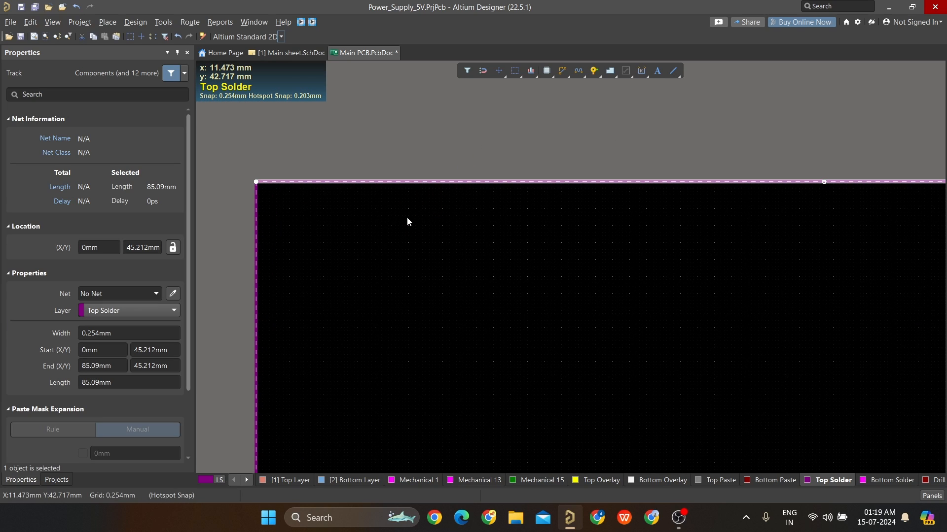
{"action": "key", "text": "Tab"}
{"action": "key", "text": "ctrl+c"}
{"action": "scroll", "coordinate": [407, 217], "scroll_direction": "down", "scroll_amount": 16, "text": "ctrl"}
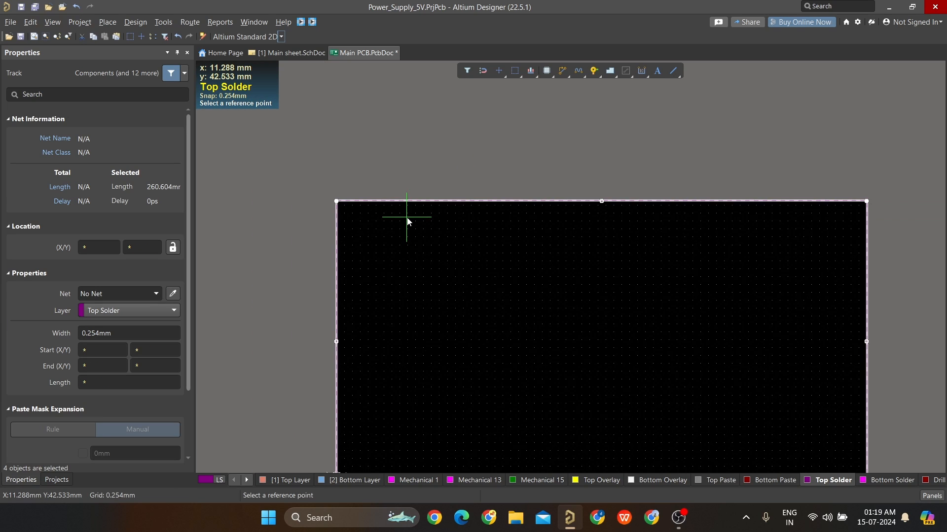
{"action": "scroll", "coordinate": [365, 341], "scroll_direction": "up", "scroll_amount": 1, "text": "ctrl"}
{"action": "scroll", "coordinate": [366, 345], "scroll_direction": "up", "scroll_amount": 8, "text": "ctrl"}
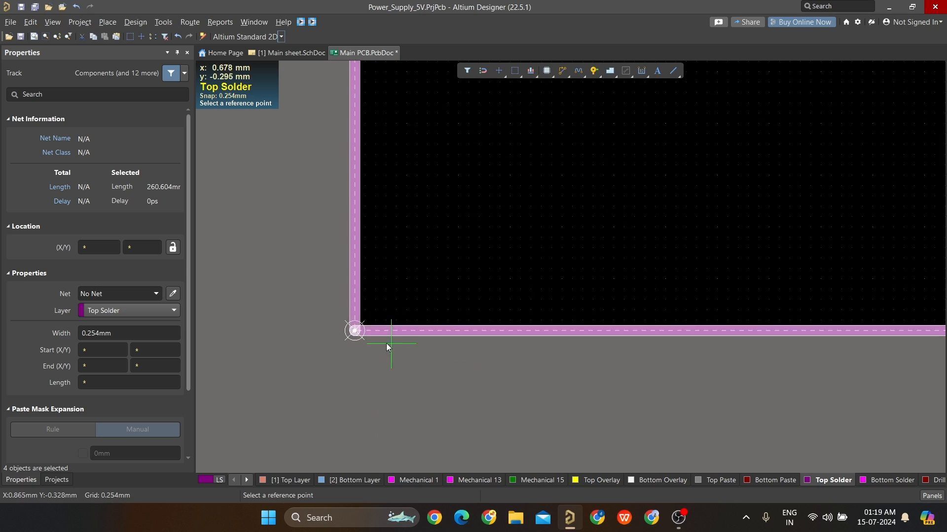
{"action": "left_click", "coordinate": [384, 329]}
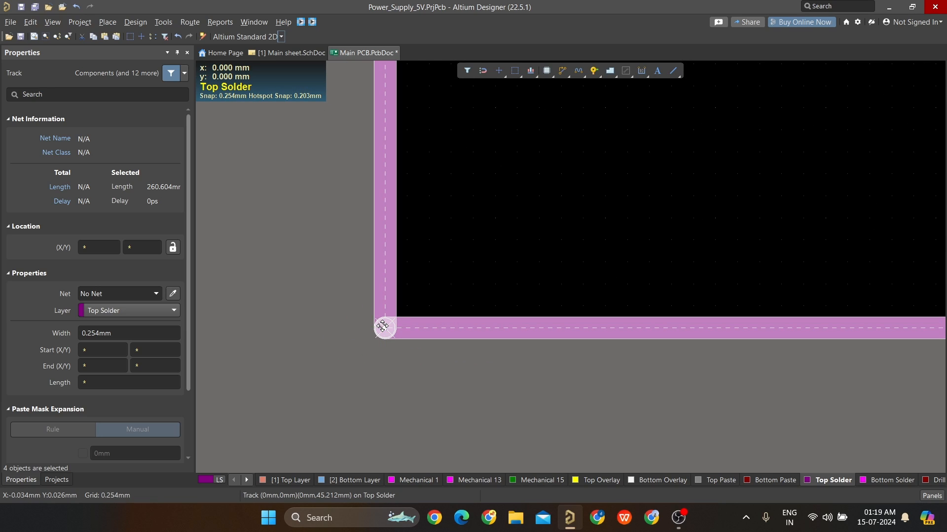
Paste the copied border outline in the empty area above the board and clear the selection.
{"action": "scroll", "coordinate": [384, 327], "scroll_direction": "down", "scroll_amount": 6, "text": "ctrl"}
{"action": "key", "text": "ctrl+v"}
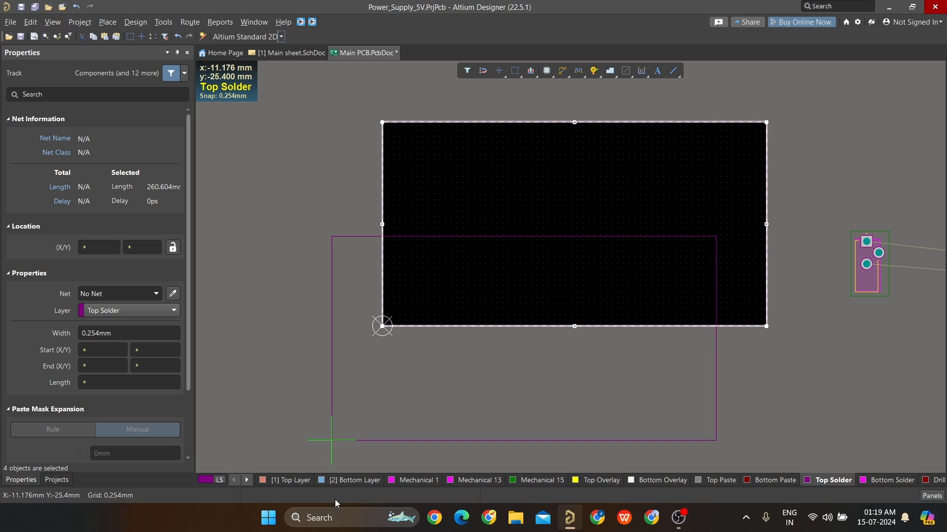
{"action": "scroll", "coordinate": [368, 419], "scroll_direction": "down", "scroll_amount": 3, "text": "ctrl"}
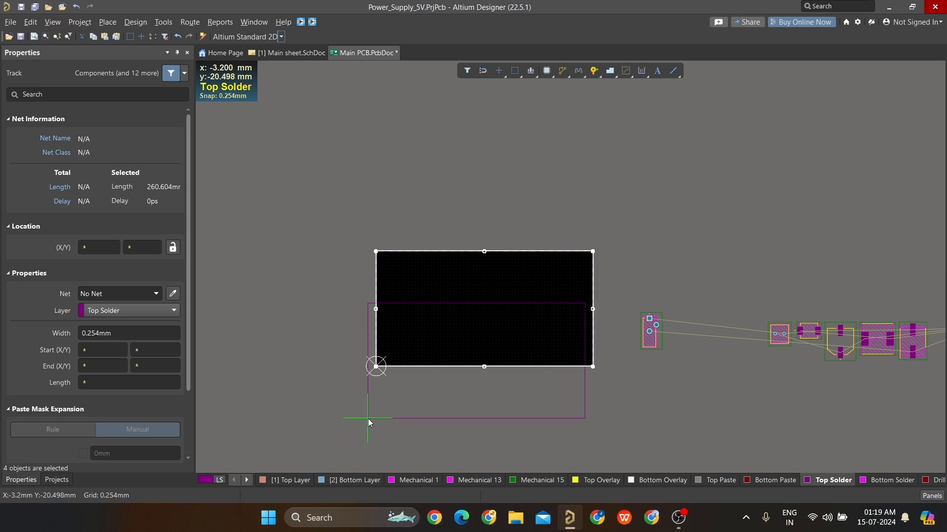
{"action": "left_click", "coordinate": [387, 219]}
{"action": "right_click", "coordinate": [322, 236]}
{"action": "left_click", "coordinate": [678, 148]}
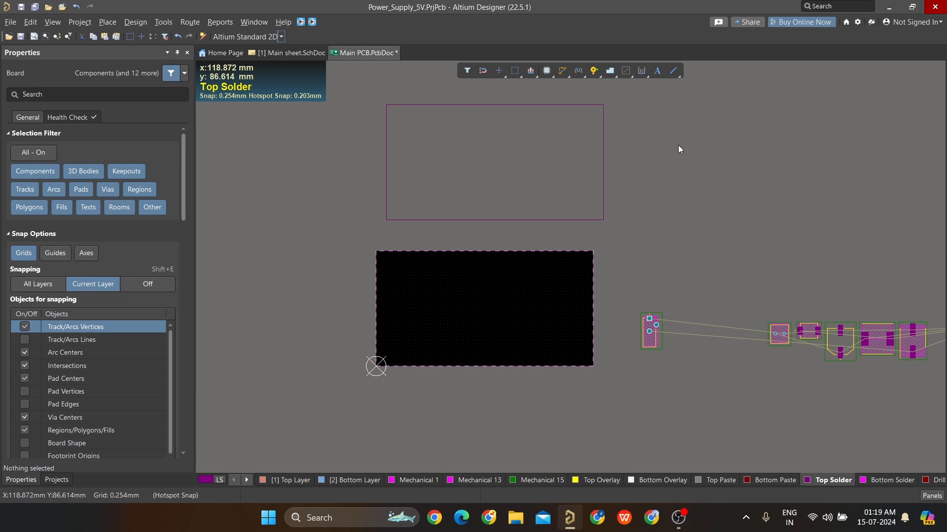
{"action": "left_click_drag", "start_coordinate": [606, 127], "coordinate": [418, 182]}
{"action": "key", "text": "Tab"}
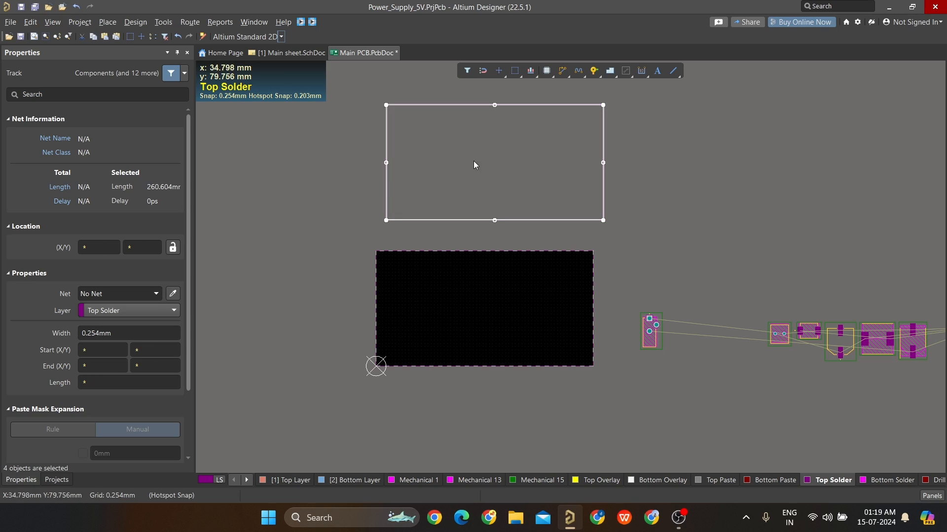
{"action": "left_click", "coordinate": [714, 135]}
Select all four tracks of the pasted outline above the board and change their layer to Bottom Solder.
{"action": "left_click_drag", "start_coordinate": [631, 125], "coordinate": [628, 126]}
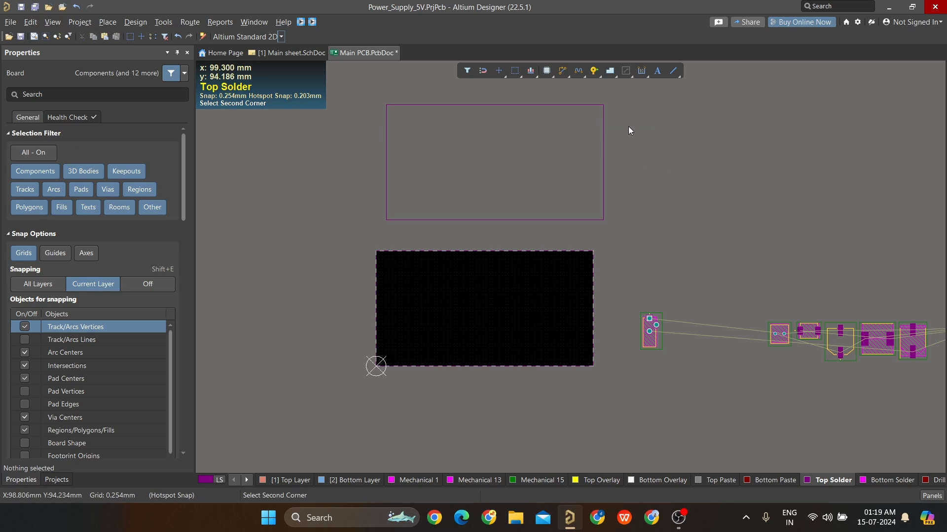
{"action": "left_click", "coordinate": [570, 156]}
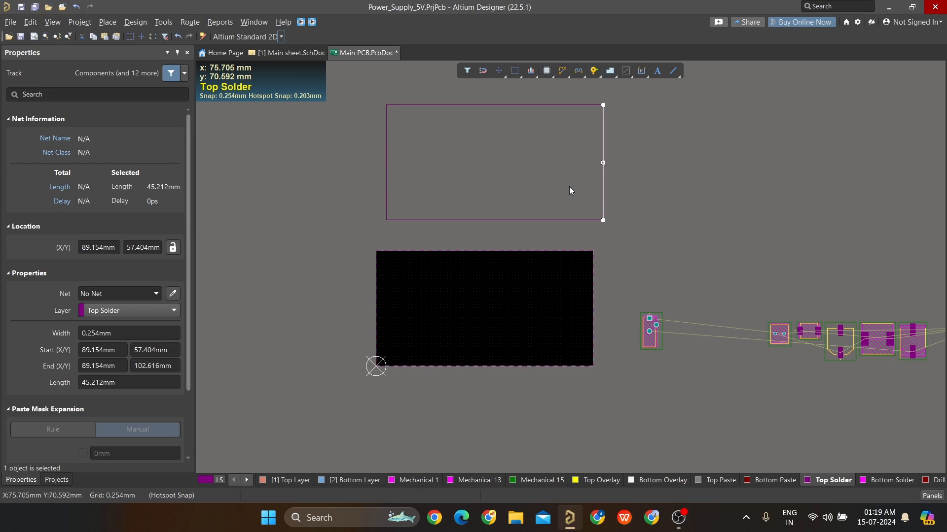
{"action": "key", "text": "Tab"}
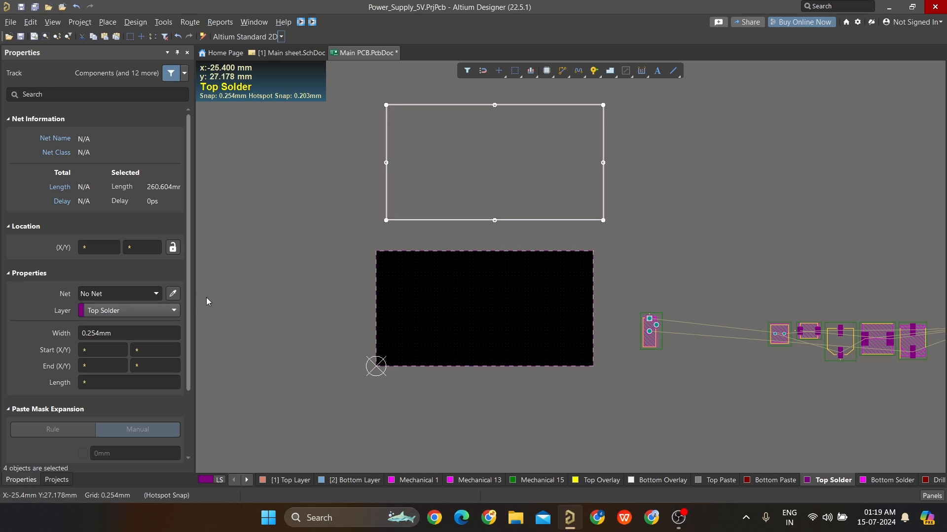
{"action": "left_click", "coordinate": [168, 309]}
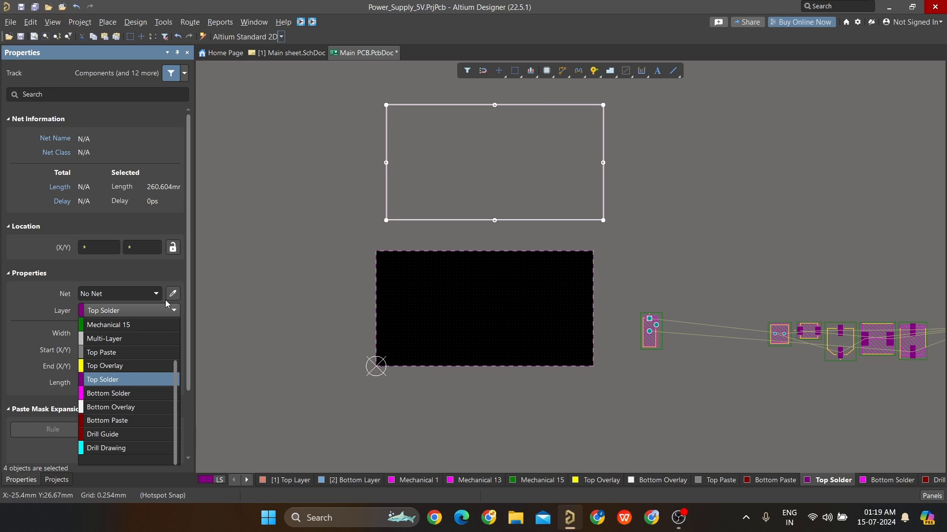
{"action": "left_click", "coordinate": [139, 393]}
{"action": "left_click", "coordinate": [695, 211]}
Select the whole Bottom Solder outline and cut it, using its lower-left corner as the reference point.
{"action": "left_click_drag", "start_coordinate": [628, 138], "coordinate": [561, 164]}
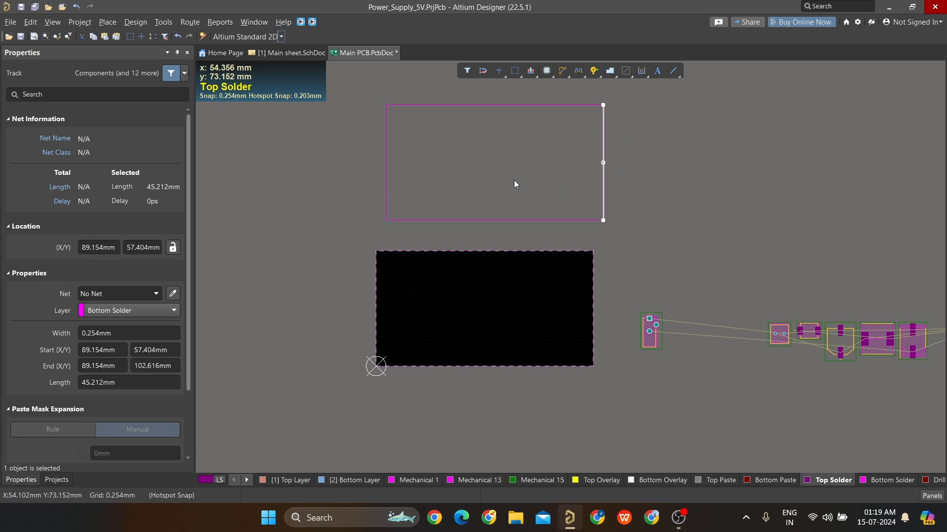
{"action": "key", "text": "Tab"}
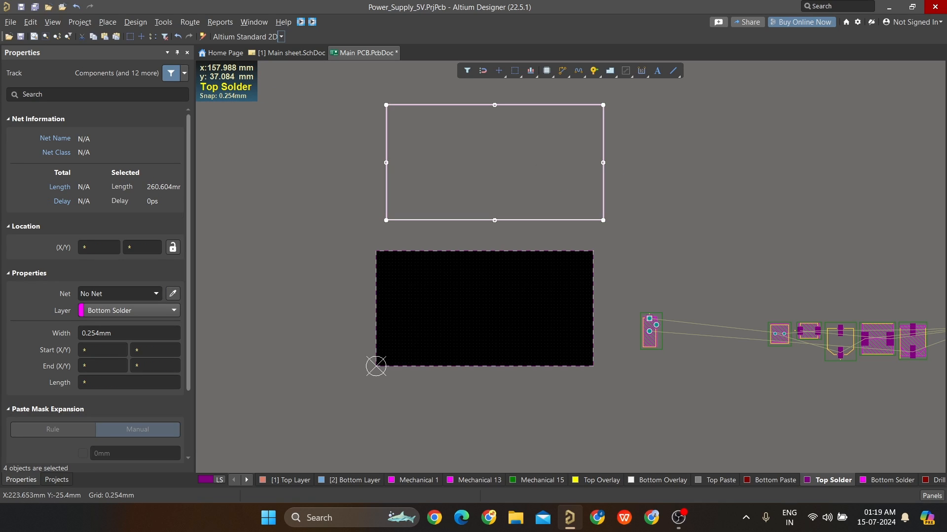
{"action": "key", "text": "ctrl+c"}
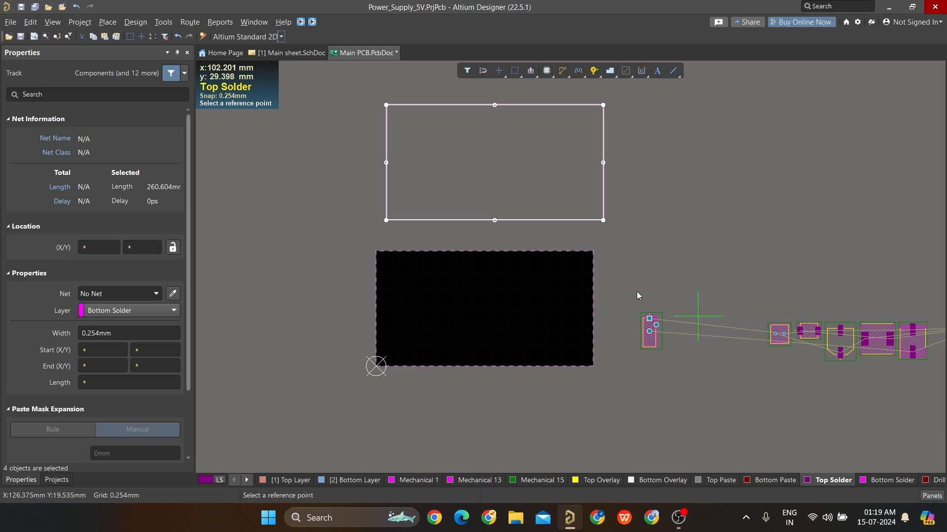
{"action": "scroll", "coordinate": [327, 180], "scroll_direction": "up", "scroll_amount": 2, "text": "ctrl"}
{"action": "scroll", "coordinate": [468, 266], "scroll_direction": "up", "scroll_amount": 4, "text": "ctrl"}
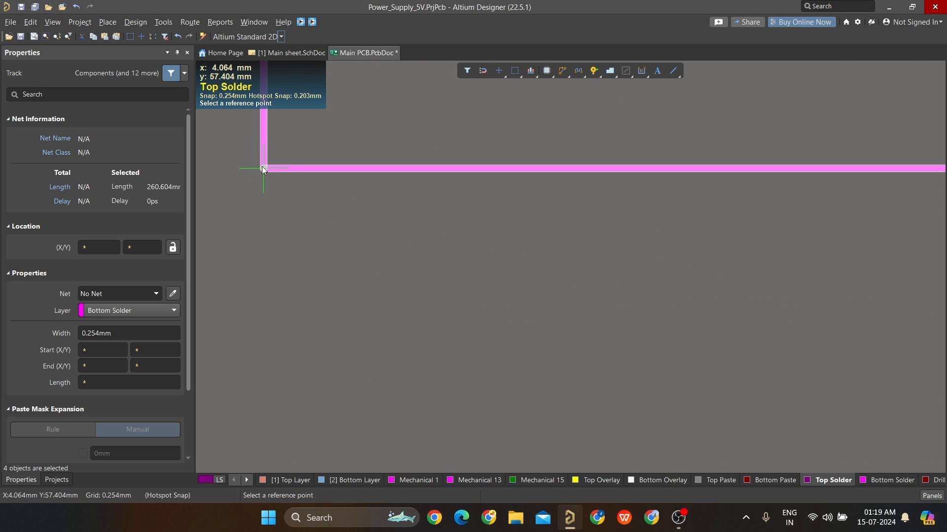
{"action": "left_click", "coordinate": [263, 169]}
{"action": "scroll", "coordinate": [306, 304], "scroll_direction": "down", "scroll_amount": 6, "text": "ctrl"}
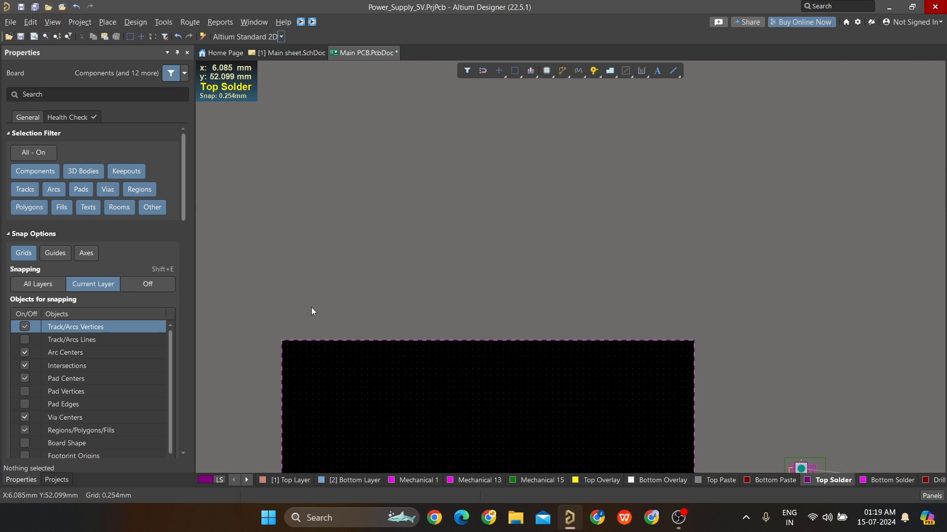
Paste the Bottom Solder outline onto the board with its lower-left corner on the origin.
{"action": "scroll", "coordinate": [457, 304], "scroll_direction": "up", "scroll_amount": 3, "text": "ctrl"}
{"action": "key", "text": "ctrl+v"}
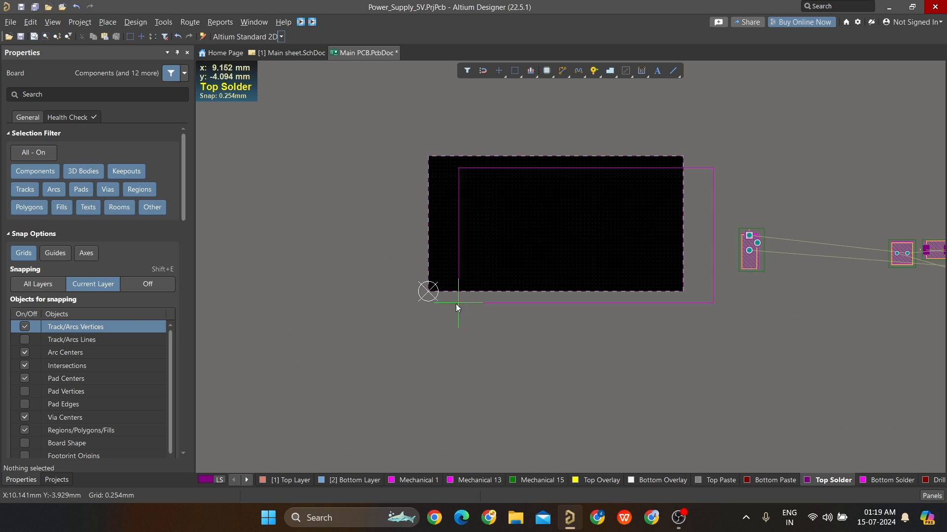
{"action": "scroll", "coordinate": [434, 296], "scroll_direction": "up", "scroll_amount": 4, "text": "ctrl"}
{"action": "scroll", "coordinate": [442, 284], "scroll_direction": "up", "scroll_amount": 3, "text": "ctrl"}
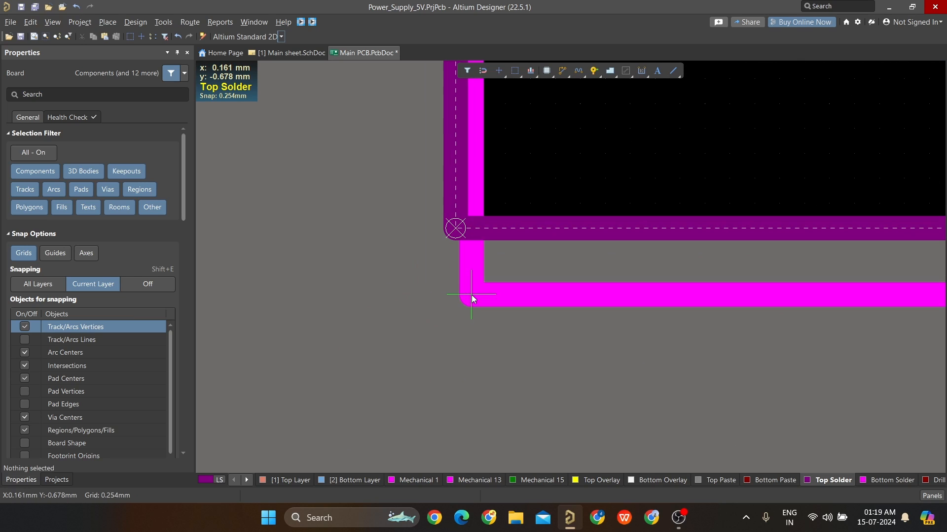
{"action": "left_click", "coordinate": [455, 229]}
{"action": "scroll", "coordinate": [456, 330], "scroll_direction": "down", "scroll_amount": 4, "text": "ctrl"}
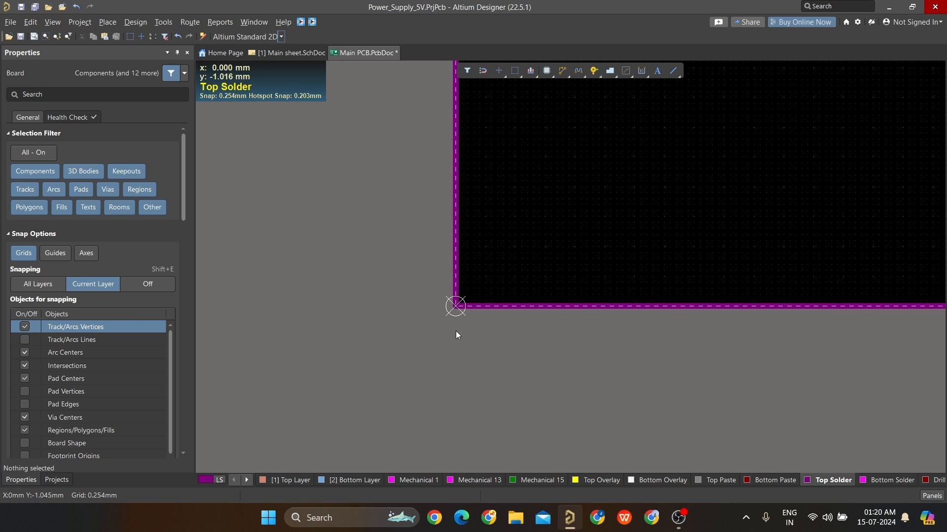
{"action": "scroll", "coordinate": [491, 197], "scroll_direction": "down", "scroll_amount": 2, "text": "ctrl"}
{"action": "scroll", "coordinate": [566, 209], "scroll_direction": "down", "scroll_amount": 5, "text": "ctrl"}
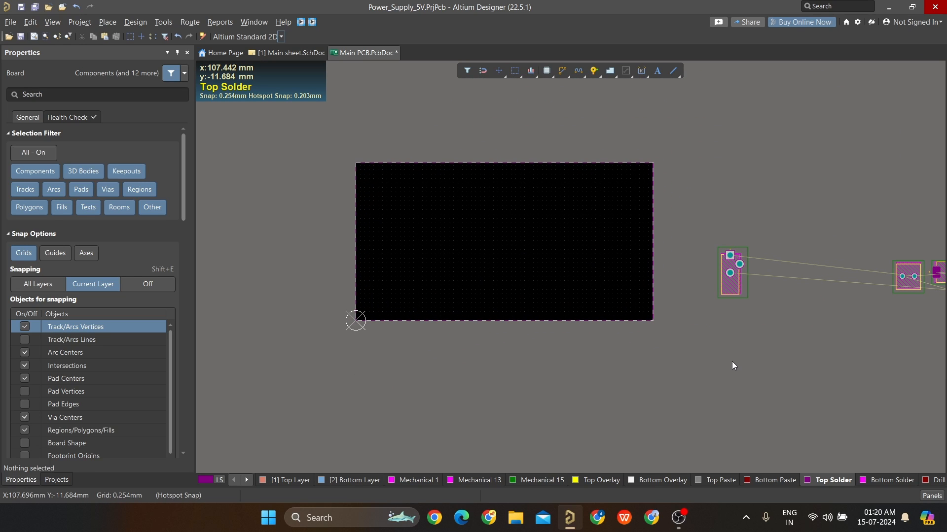
{"action": "scroll", "coordinate": [732, 303], "scroll_direction": "down", "scroll_amount": 2, "text": "ctrl"}
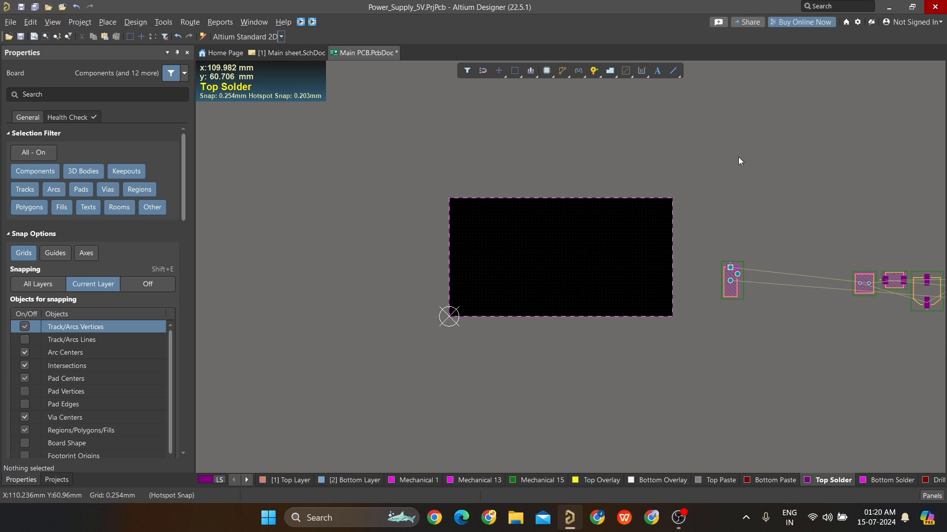
Show Main sheet.SchDoc beside the PCB in a vertical split and select connector J1 in the schematic.
{"action": "left_click", "coordinate": [298, 58]}
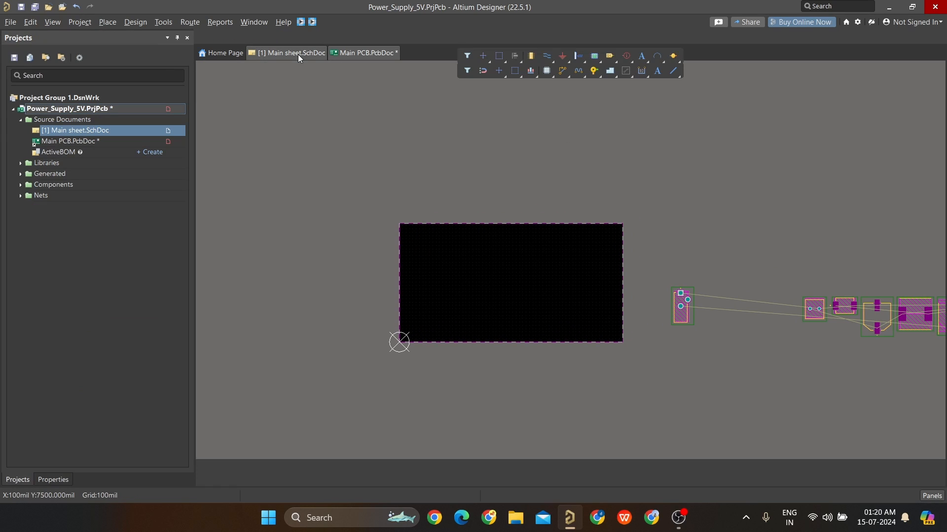
{"action": "right_click", "coordinate": [285, 37]}
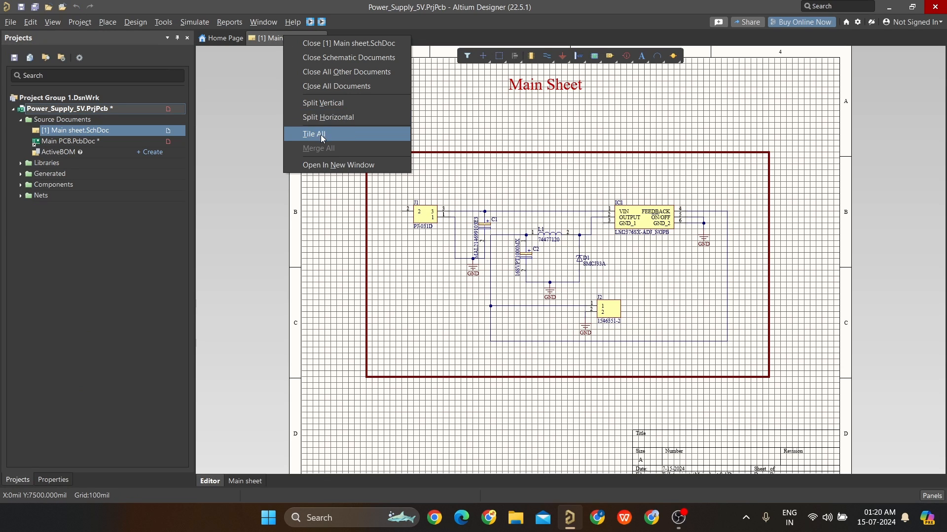
{"action": "left_click", "coordinate": [331, 103]}
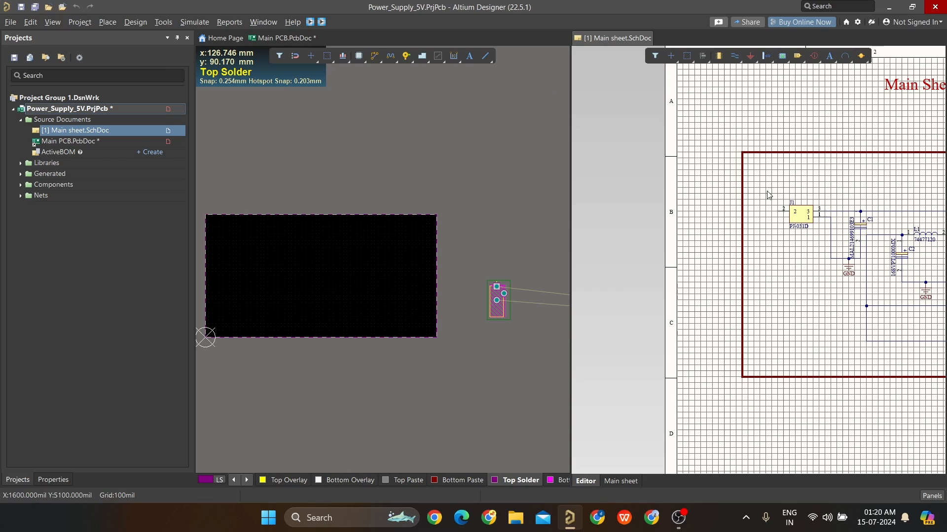
{"action": "left_click", "coordinate": [795, 223]}
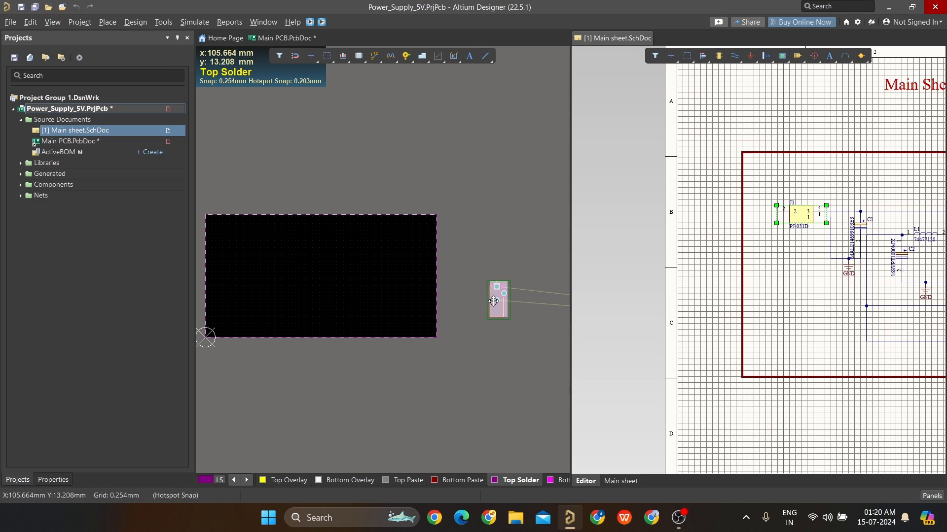
Move connector J1 into the board's lower-left corner and rotate it to lie horizontally with pad 1 facing the board's interior.
{"action": "left_click_drag", "start_coordinate": [498, 322], "coordinate": [460, 324]}
{"action": "right_click_drag", "start_coordinate": [493, 339], "coordinate": [509, 319]}
{"action": "left_click_drag", "start_coordinate": [510, 295], "coordinate": [237, 299]}
{"action": "right_click_drag", "start_coordinate": [267, 336], "coordinate": [397, 312]}
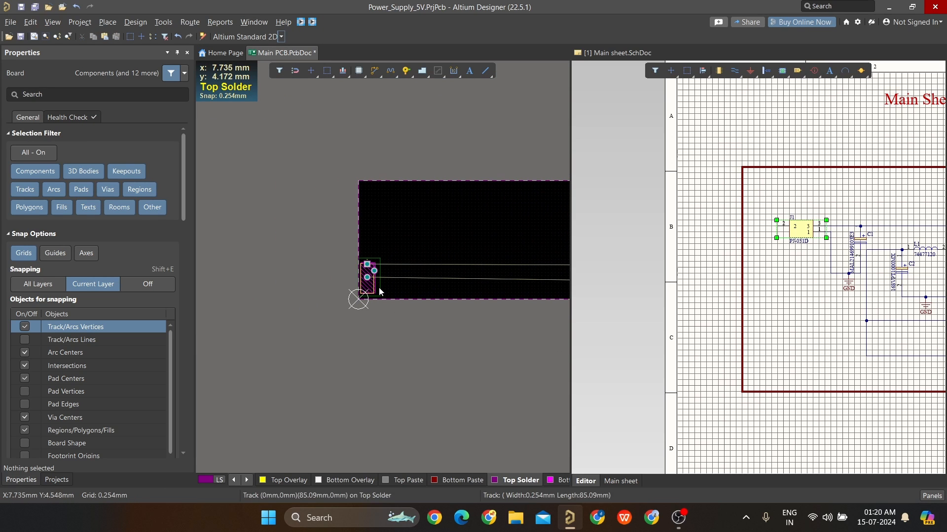
{"action": "scroll", "coordinate": [380, 293], "scroll_direction": "up", "scroll_amount": 4, "text": "ctrl"}
{"action": "key", "text": "space"}
{"action": "left_click_drag", "start_coordinate": [348, 287], "coordinate": [376, 287]}
{"action": "key", "text": "space"}
{"action": "key", "text": "space"}
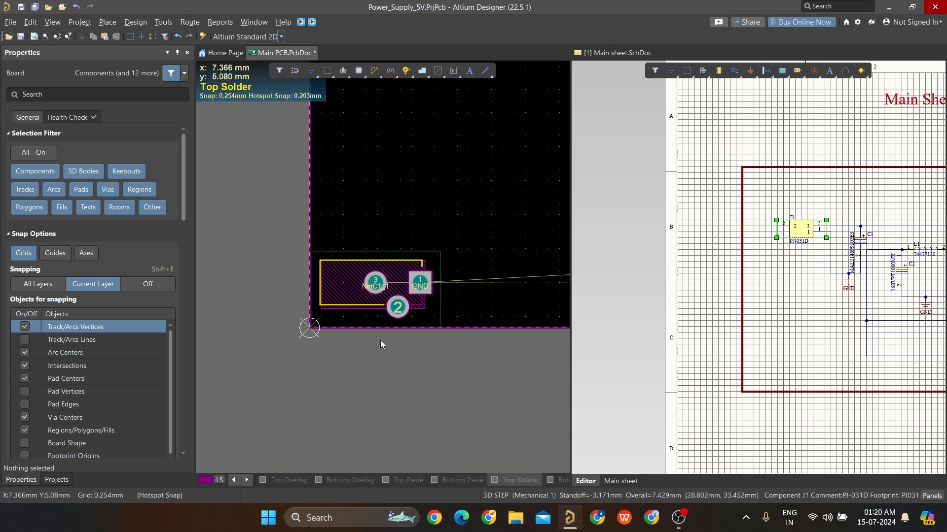
Examine J1's placement and orientation at the board corner in 3D, and return to the 2D layout.
{"action": "scroll", "coordinate": [318, 370], "scroll_direction": "up", "scroll_amount": 1, "text": "ctrl"}
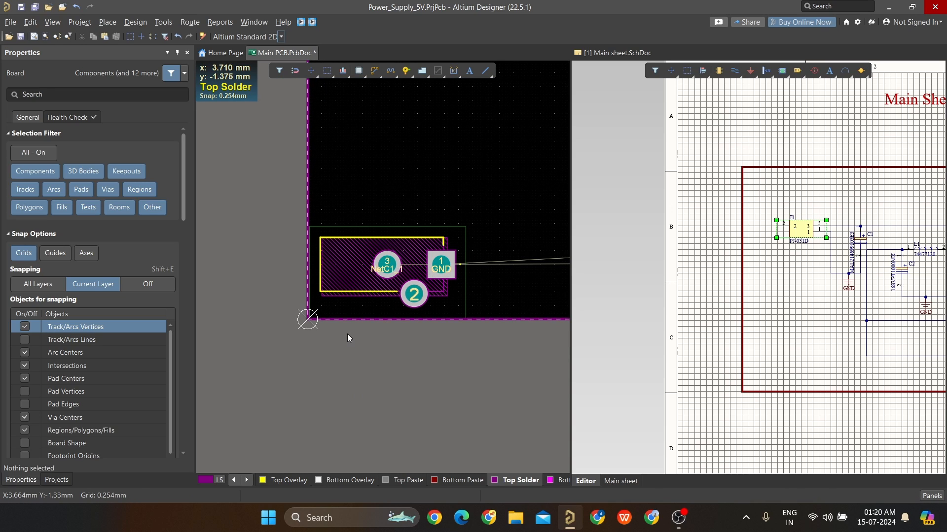
{"action": "right_click_drag", "start_coordinate": [347, 333], "coordinate": [453, 321]}
{"action": "key", "text": "3"}
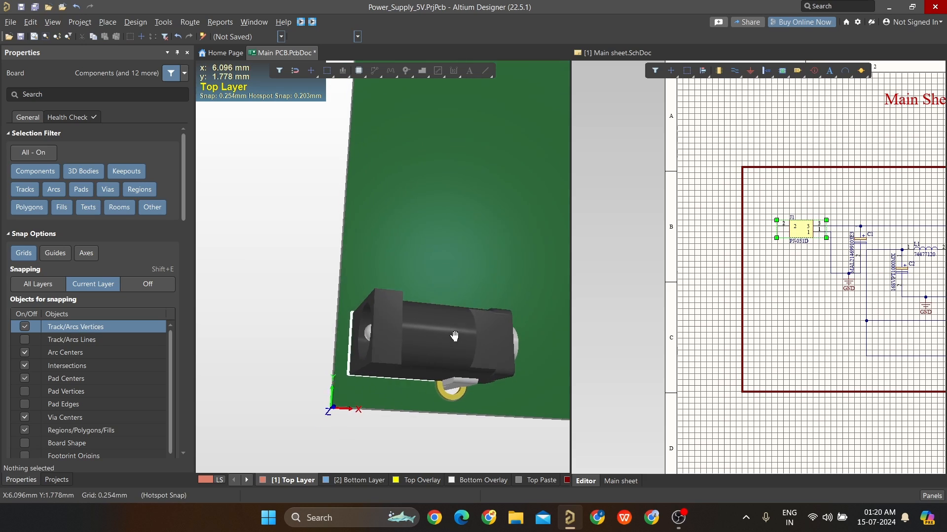
{"action": "right_click_drag", "start_coordinate": [454, 336], "coordinate": [409, 373], "text": "shift"}
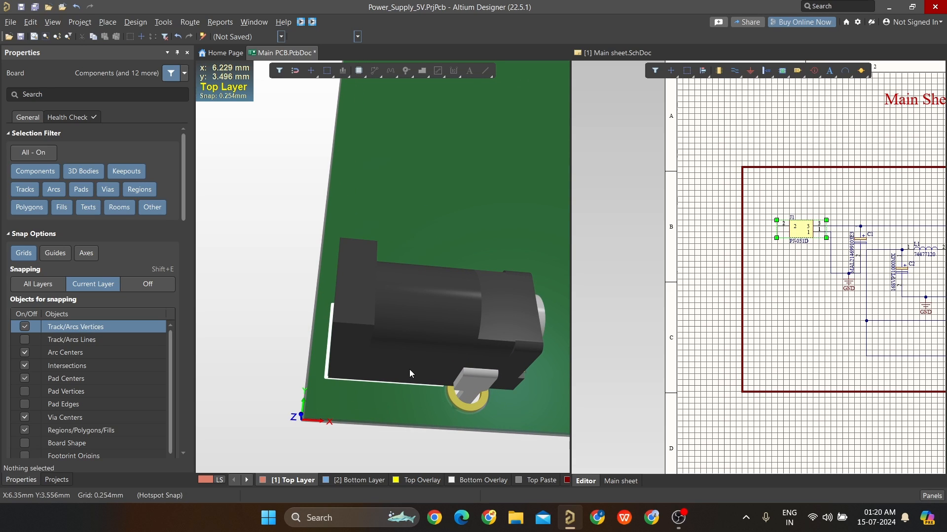
{"action": "key", "text": "2"}
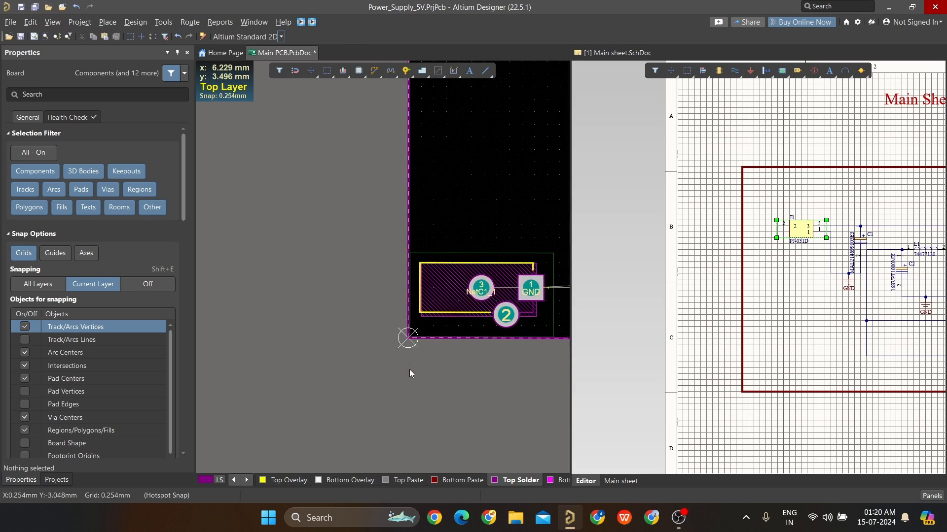
Move J1 closer to the board's left and lower edges so its green courtyard outline extends past the board border.
{"action": "left_click_drag", "start_coordinate": [461, 297], "coordinate": [512, 298]}
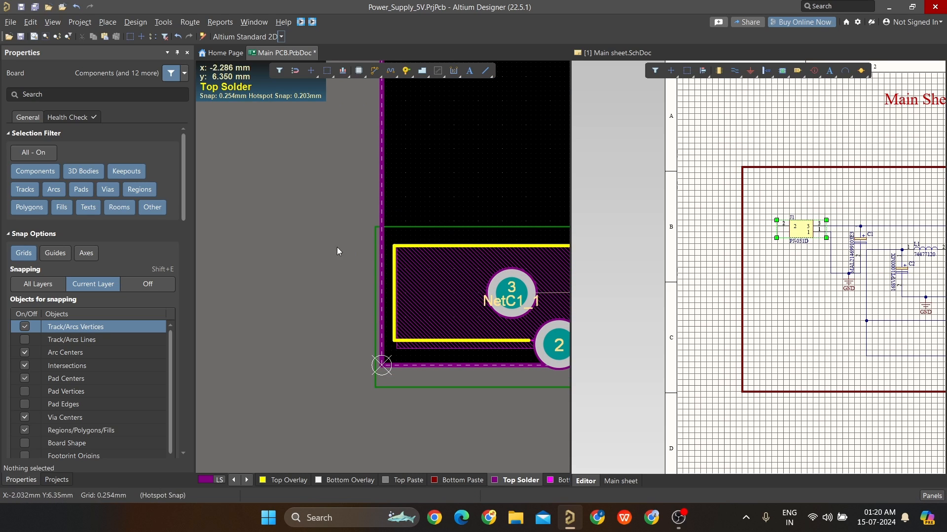
{"action": "scroll", "coordinate": [400, 244], "scroll_direction": "down", "scroll_amount": 2, "text": "ctrl"}
{"action": "right_click_drag", "start_coordinate": [400, 244], "coordinate": [364, 252]}
{"action": "scroll", "coordinate": [522, 333], "scroll_direction": "up", "scroll_amount": 5, "text": "ctrl"}
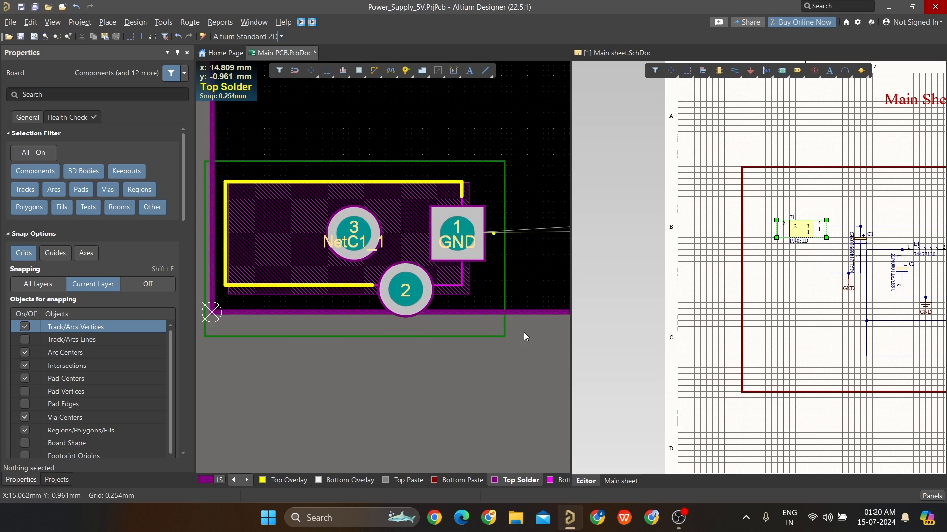
{"action": "scroll", "coordinate": [489, 337], "scroll_direction": "down", "scroll_amount": 2, "text": "ctrl"}
{"action": "scroll", "coordinate": [469, 365], "scroll_direction": "up", "scroll_amount": 3, "text": "ctrl"}
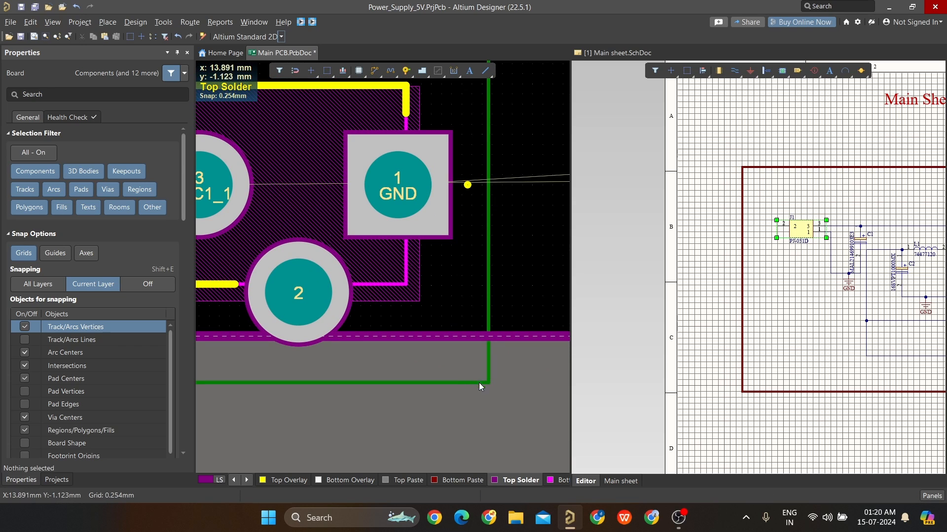
{"action": "scroll", "coordinate": [466, 407], "scroll_direction": "up", "scroll_amount": 3, "text": "ctrl"}
{"action": "left_click", "coordinate": [476, 353]}
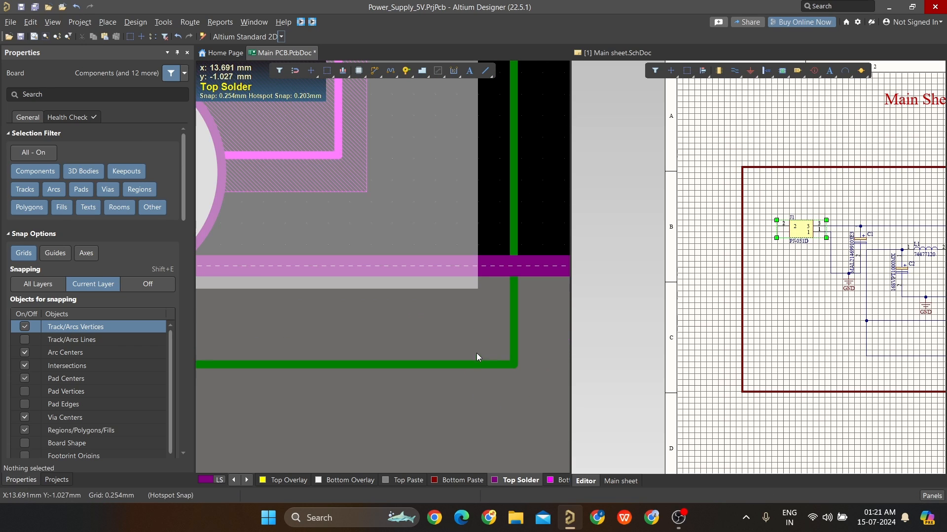
{"action": "left_click", "coordinate": [465, 394]}
{"action": "scroll", "coordinate": [493, 334], "scroll_direction": "down", "scroll_amount": 8, "text": "ctrl"}
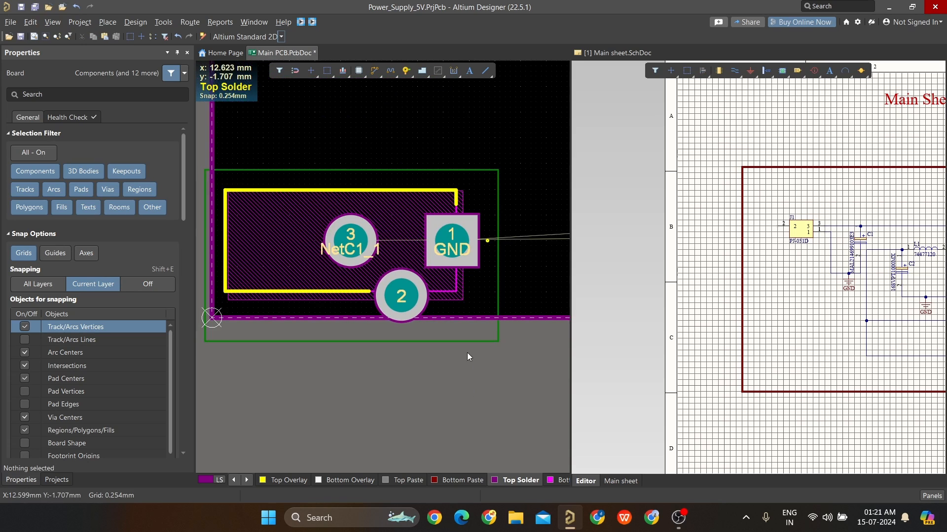
{"action": "scroll", "coordinate": [344, 302], "scroll_direction": "up", "scroll_amount": 2, "text": "ctrl"}
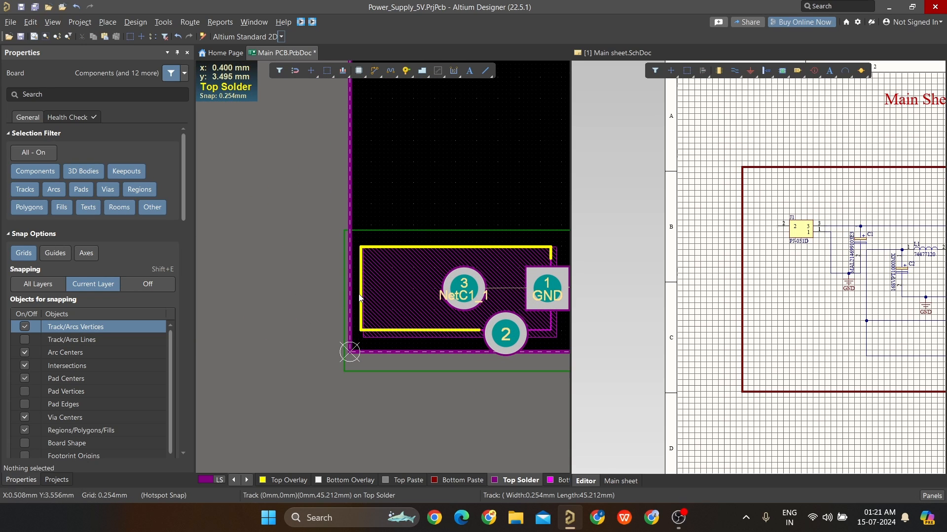
Inspect in 3D how J1's pad 2 sits against the board's lower edge, and return to the 2D layout.
{"action": "key", "text": "3"}
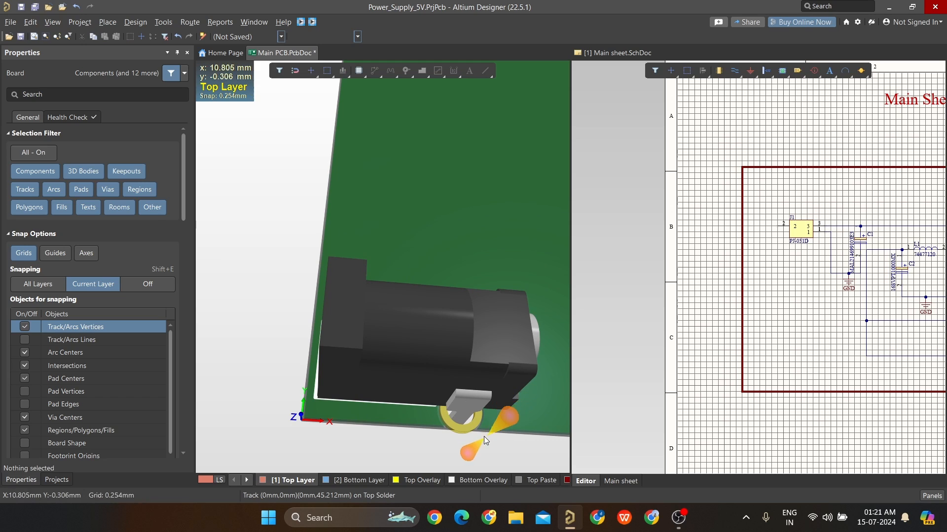
{"action": "right_click_drag", "start_coordinate": [471, 433], "coordinate": [480, 272], "text": "shift"}
{"action": "mouse_move", "coordinate": [457, 345]}
{"action": "right_mouse_down", "text": "shift"}
{"action": "mouse_move", "coordinate": [472, 278]}
{"action": "mouse_move", "coordinate": [445, 348]}
{"action": "right_mouse_up", "text": "shift"}
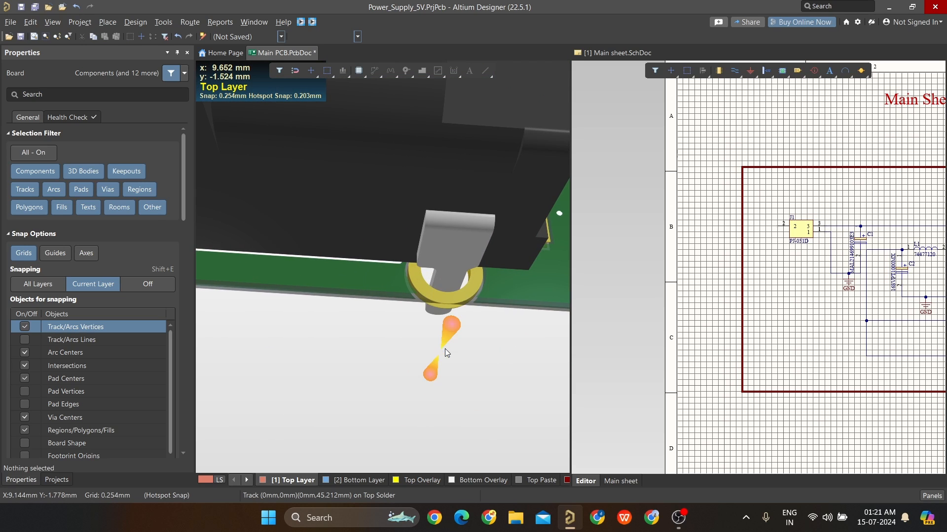
{"action": "key", "text": "2"}
Move J1 inward so its courtyard and pad 2 lie inside the board border, and check the placement in 3D.
{"action": "left_click_drag", "start_coordinate": [465, 293], "coordinate": [473, 272]}
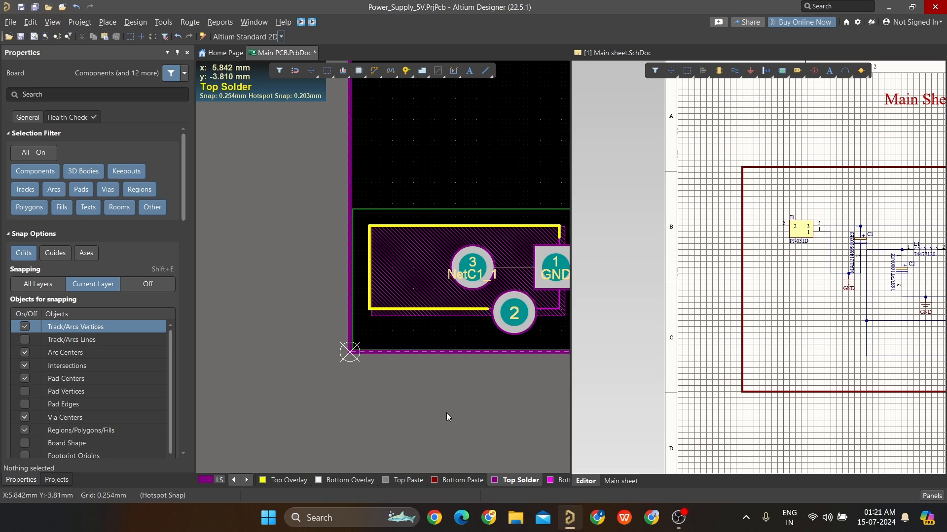
{"action": "key", "text": "3"}
{"action": "scroll", "coordinate": [414, 348], "scroll_direction": "down", "scroll_amount": 2, "text": "ctrl"}
{"action": "right_click_drag", "start_coordinate": [414, 348], "coordinate": [332, 280]}
{"action": "scroll", "coordinate": [358, 321], "scroll_direction": "down", "scroll_amount": 4, "text": "ctrl"}
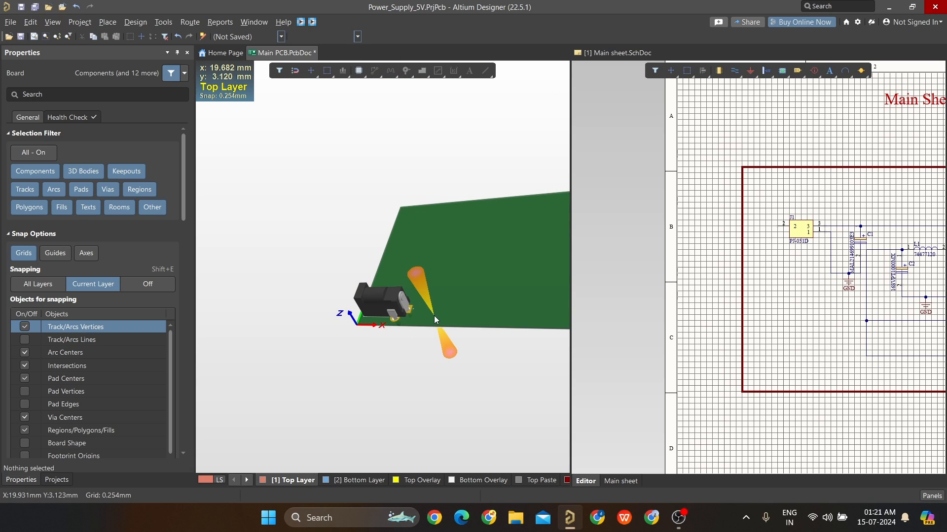
{"action": "scroll", "coordinate": [340, 301], "scroll_direction": "down", "scroll_amount": 2, "text": "ctrl"}
{"action": "scroll", "coordinate": [347, 304], "scroll_direction": "up", "scroll_amount": 8, "text": "ctrl"}
{"action": "scroll", "coordinate": [388, 298], "scroll_direction": "down", "scroll_amount": 3, "text": "ctrl"}
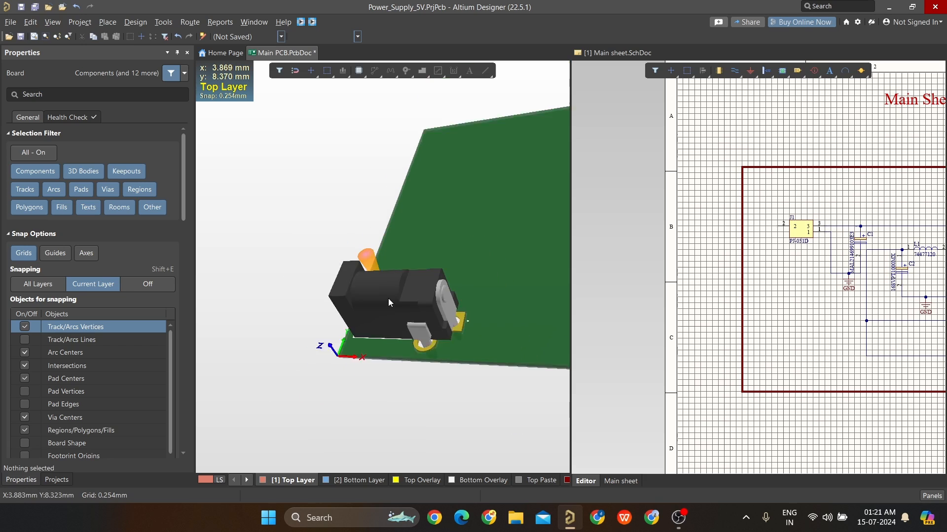
Inspect J1's body and pads at the board corner up close in 3D, and return to the 2D layout.
{"action": "scroll", "coordinate": [388, 299], "scroll_direction": "down", "scroll_amount": 2, "text": "ctrl"}
{"action": "scroll", "coordinate": [389, 299], "scroll_direction": "up", "scroll_amount": 5, "text": "ctrl"}
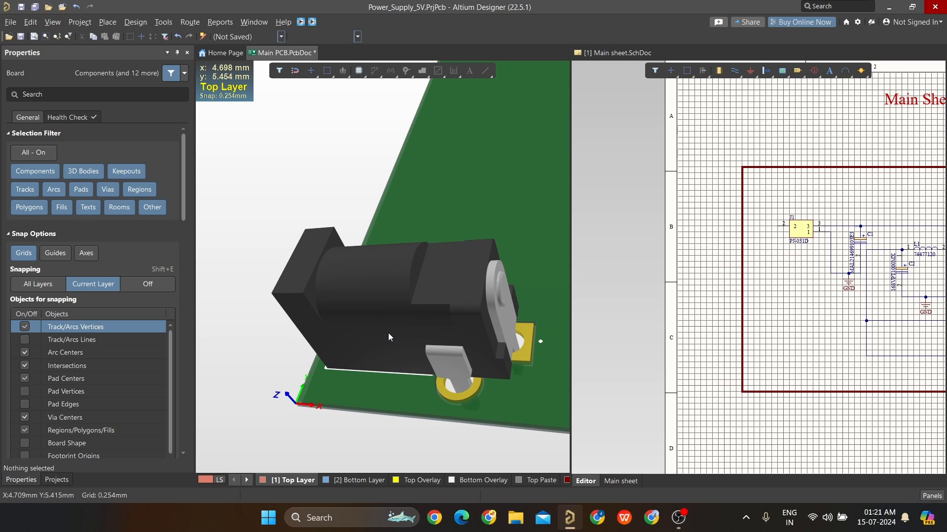
{"action": "scroll", "coordinate": [388, 333], "scroll_direction": "down", "scroll_amount": 5, "text": "ctrl"}
{"action": "key", "text": "2"}
{"action": "scroll", "coordinate": [407, 319], "scroll_direction": "down", "scroll_amount": 1, "text": "ctrl"}
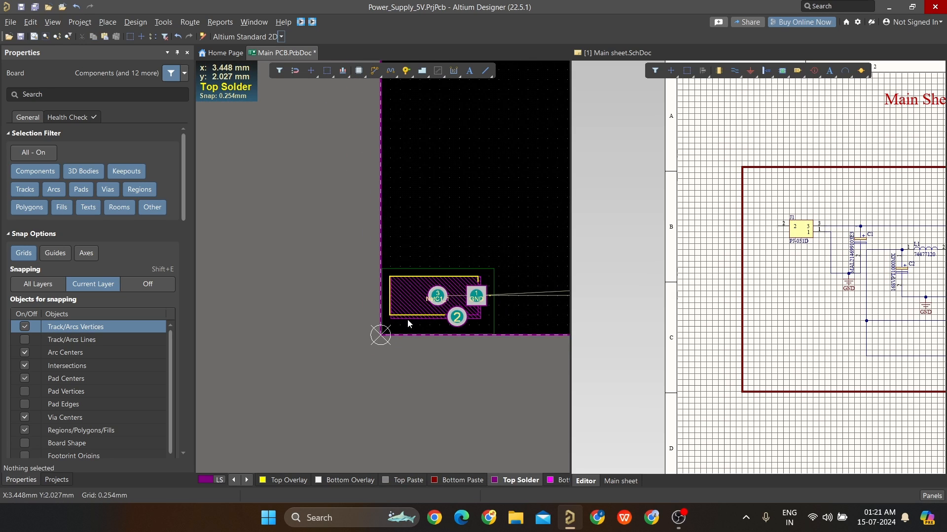
Examine the circuit around J1 in the schematic, select capacitor C1 there, and look for its footprint outside the PCB board.
{"action": "scroll", "coordinate": [408, 319], "scroll_direction": "down", "scroll_amount": 3, "text": "ctrl"}
{"action": "right_click_drag", "start_coordinate": [407, 319], "coordinate": [305, 335]}
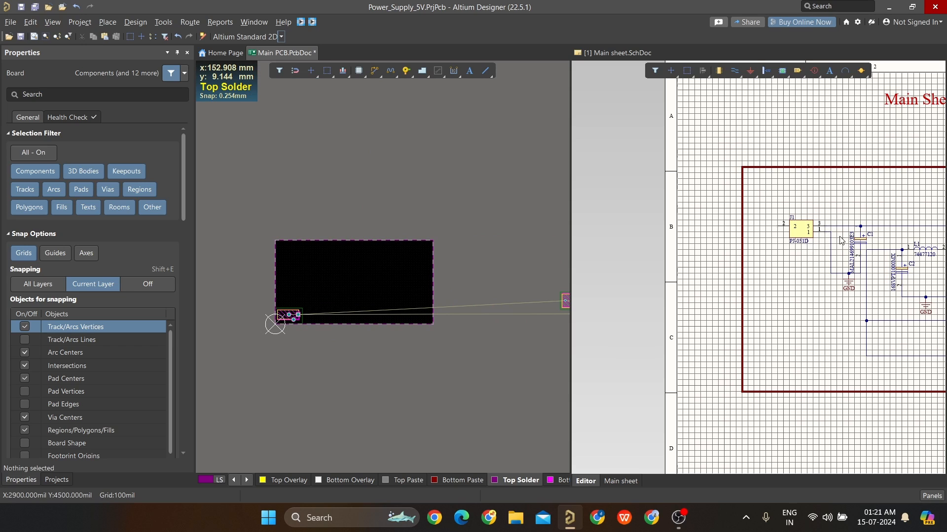
{"action": "scroll", "coordinate": [839, 240], "scroll_direction": "up", "scroll_amount": 2, "text": "ctrl"}
{"action": "right_click_drag", "start_coordinate": [778, 283], "coordinate": [744, 282]}
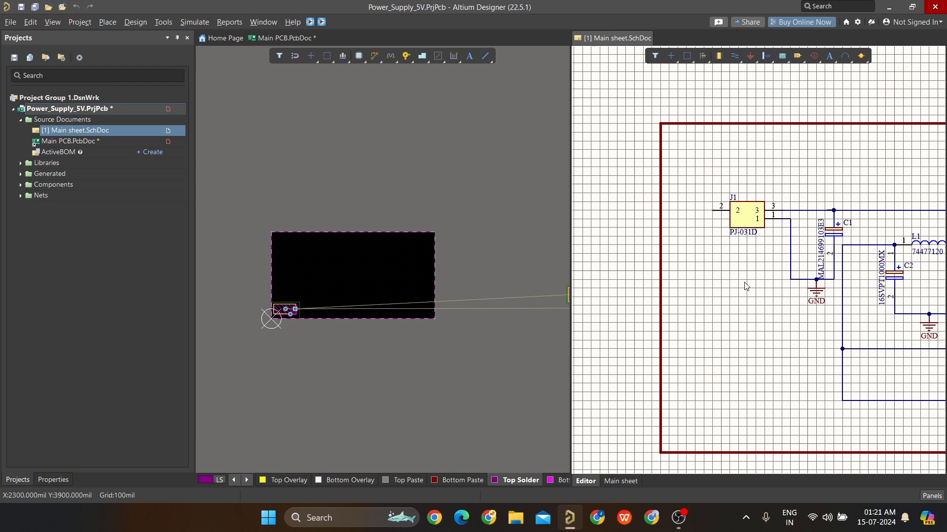
{"action": "left_click", "coordinate": [542, 302]}
{"action": "scroll", "coordinate": [704, 257], "scroll_direction": "down", "scroll_amount": 2, "text": "ctrl"}
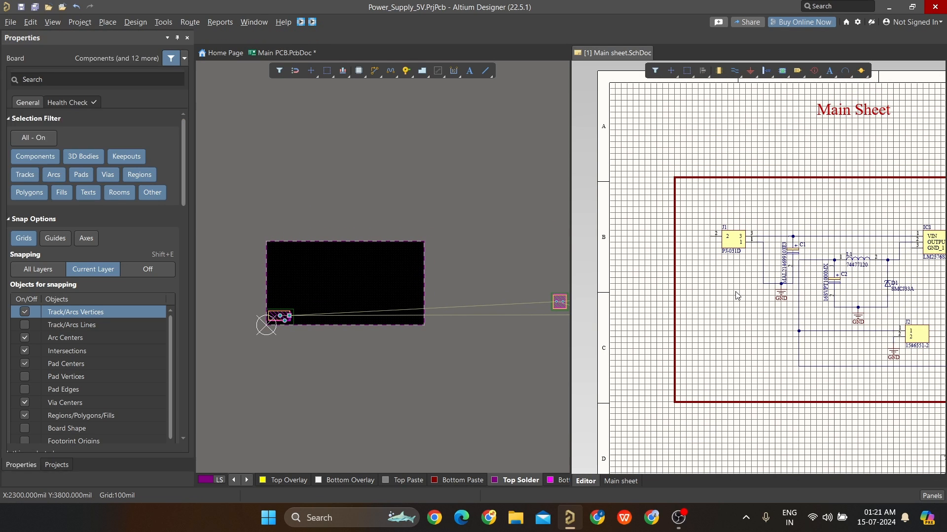
{"action": "right_click_drag", "start_coordinate": [733, 293], "coordinate": [618, 323]}
{"action": "scroll", "coordinate": [707, 266], "scroll_direction": "up", "scroll_amount": 2, "text": "ctrl"}
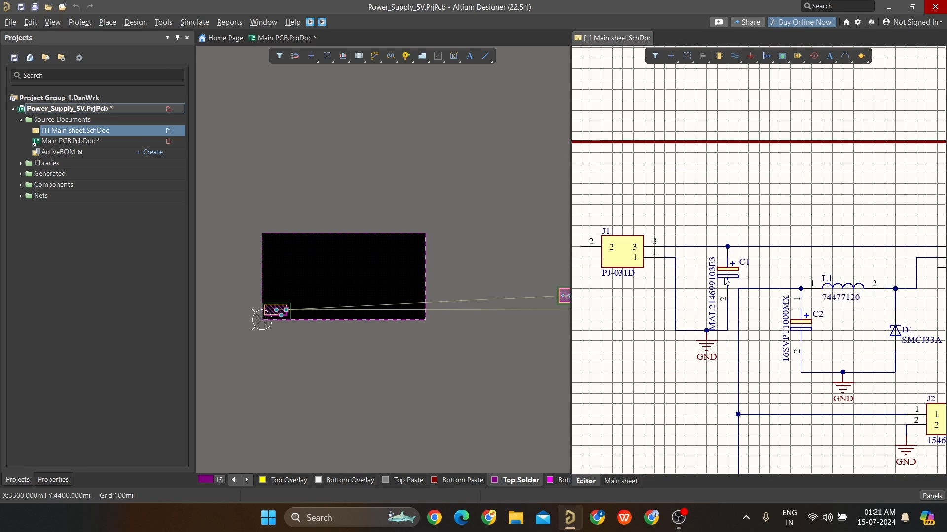
{"action": "scroll", "coordinate": [726, 282], "scroll_direction": "down", "scroll_amount": 2, "text": "ctrl"}
{"action": "right_click_drag", "start_coordinate": [725, 282], "coordinate": [686, 285]}
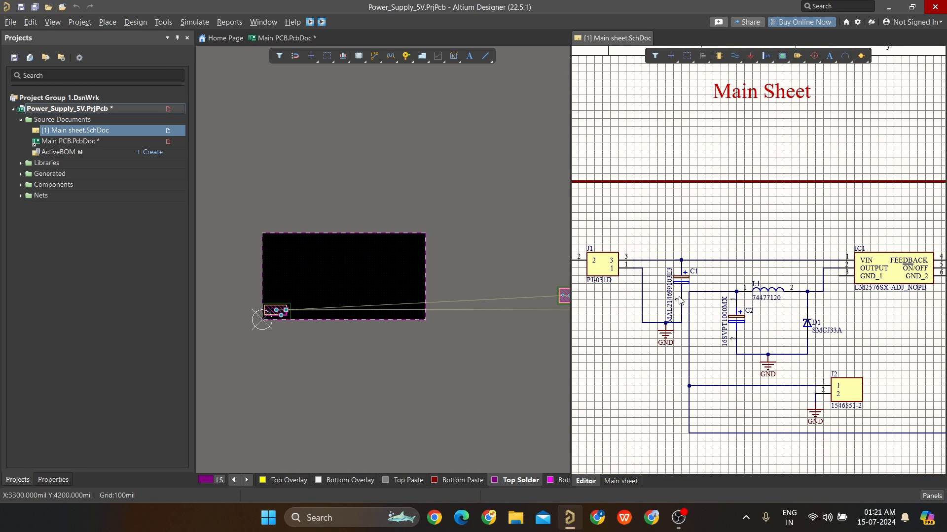
{"action": "scroll", "coordinate": [680, 301], "scroll_direction": "up", "scroll_amount": 1, "text": "ctrl"}
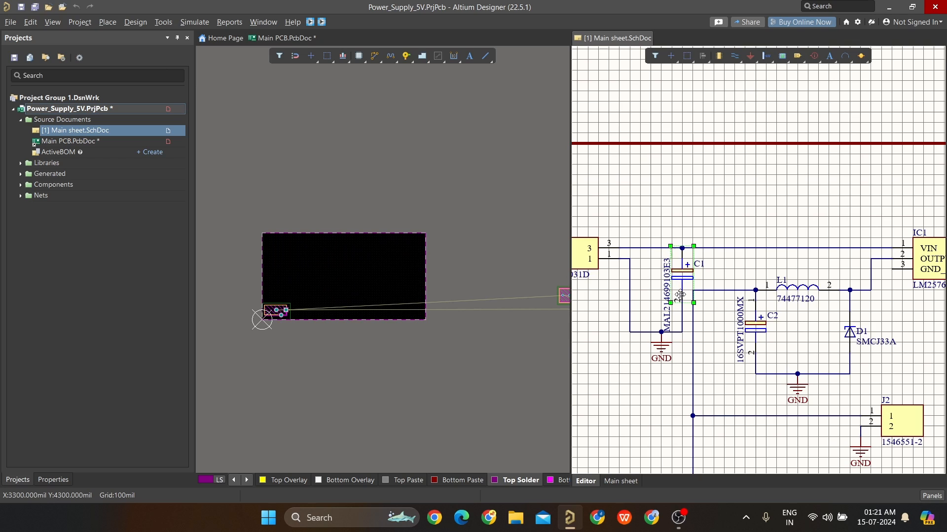
{"action": "scroll", "coordinate": [532, 315], "scroll_direction": "down", "scroll_amount": 3, "text": "ctrl"}
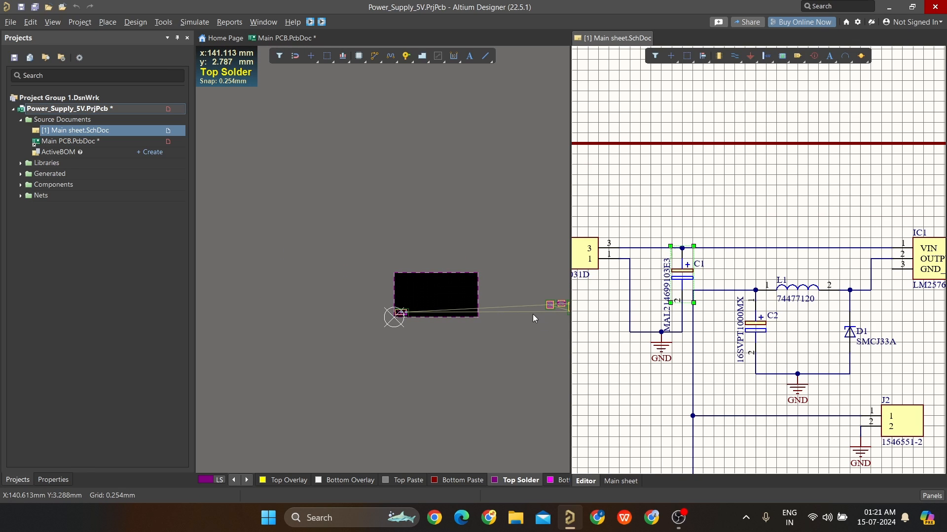
Move capacitor C1 from the unplaced component row onto the board, up and to the right of connector J1.
{"action": "right_click_drag", "start_coordinate": [489, 310], "coordinate": [341, 303]}
{"action": "scroll", "coordinate": [484, 309], "scroll_direction": "up", "scroll_amount": 2, "text": "ctrl"}
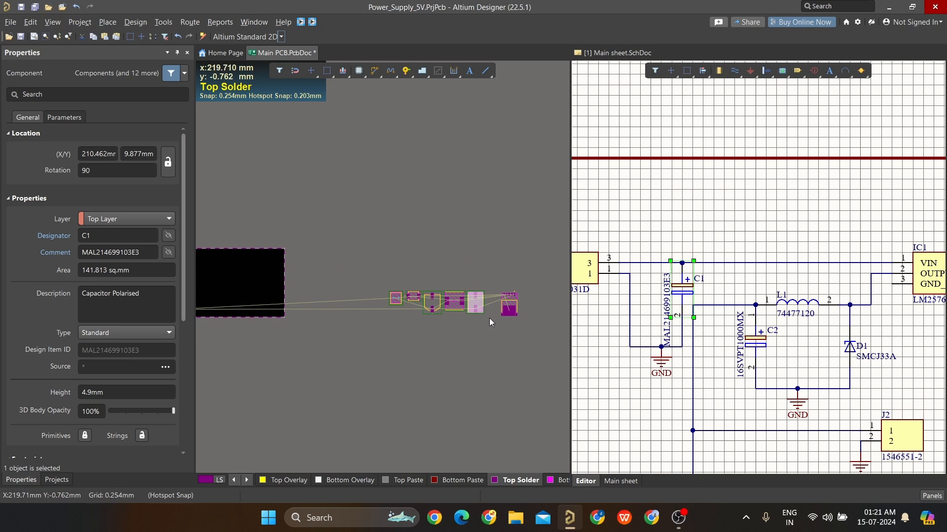
{"action": "left_click_drag", "start_coordinate": [474, 301], "coordinate": [317, 344]}
{"action": "scroll", "coordinate": [373, 313], "scroll_direction": "down", "scroll_amount": 1, "text": "ctrl"}
{"action": "right_click_drag", "start_coordinate": [375, 315], "coordinate": [509, 295]}
{"action": "scroll", "coordinate": [429, 331], "scroll_direction": "up", "scroll_amount": 1, "text": "ctrl"}
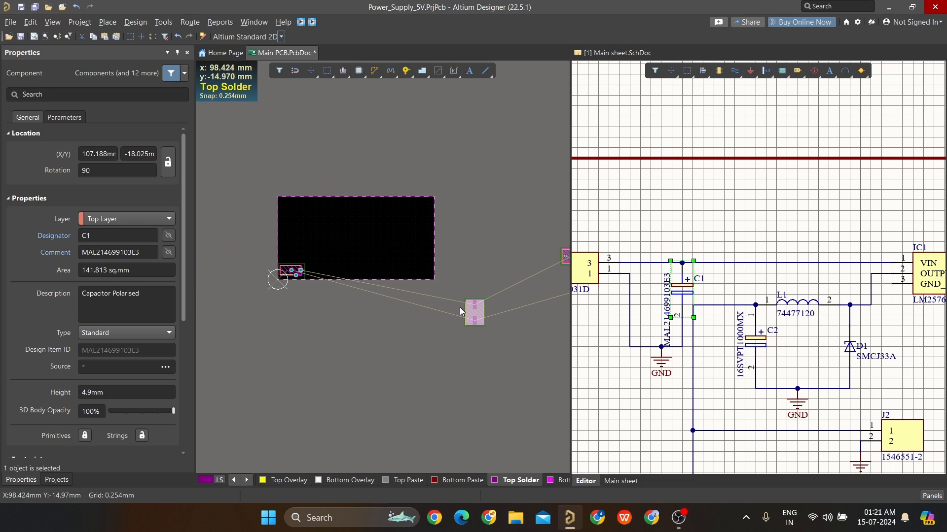
{"action": "left_click_drag", "start_coordinate": [462, 311], "coordinate": [329, 257]}
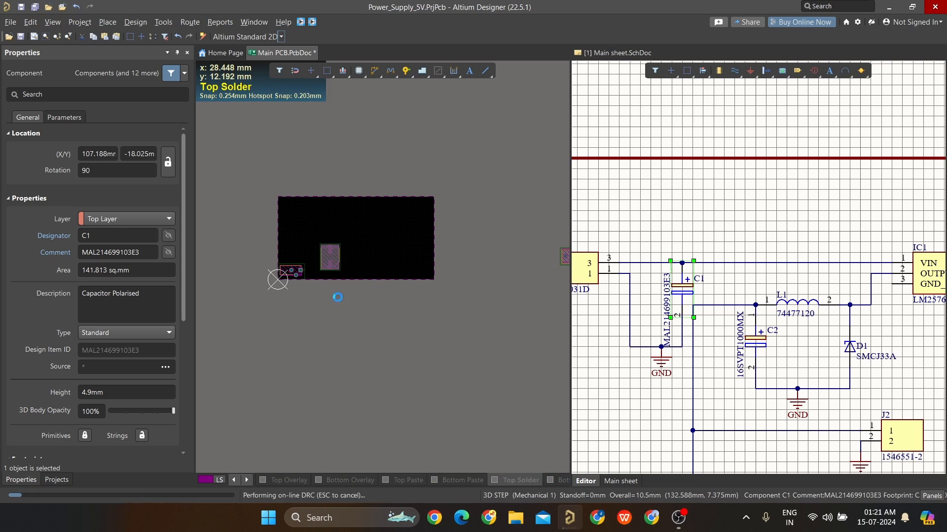
{"action": "scroll", "coordinate": [284, 266], "scroll_direction": "up", "scroll_amount": 4, "text": "ctrl"}
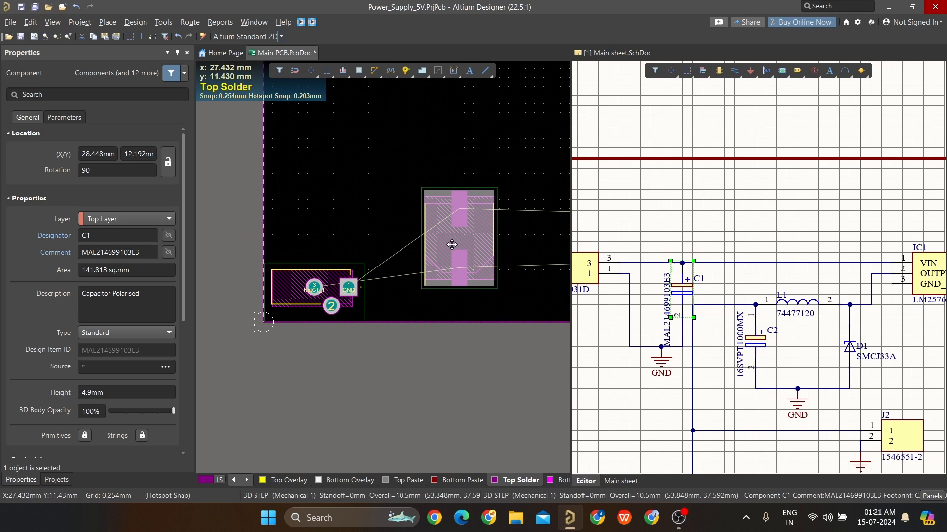
Rotate C1 to 0 degrees and park it just below the board's lower edge, under J1.
{"action": "left_click_drag", "start_coordinate": [452, 245], "coordinate": [412, 194]}
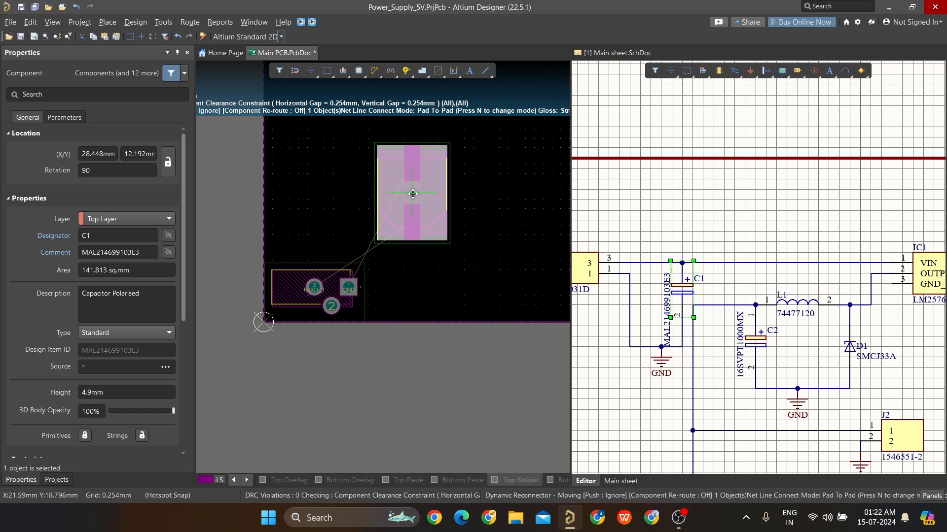
{"action": "left_click_drag", "start_coordinate": [413, 194], "coordinate": [394, 394]}
{"action": "key", "text": "space"}
{"action": "scroll", "coordinate": [423, 213], "scroll_direction": "down", "scroll_amount": 6, "text": "ctrl"}
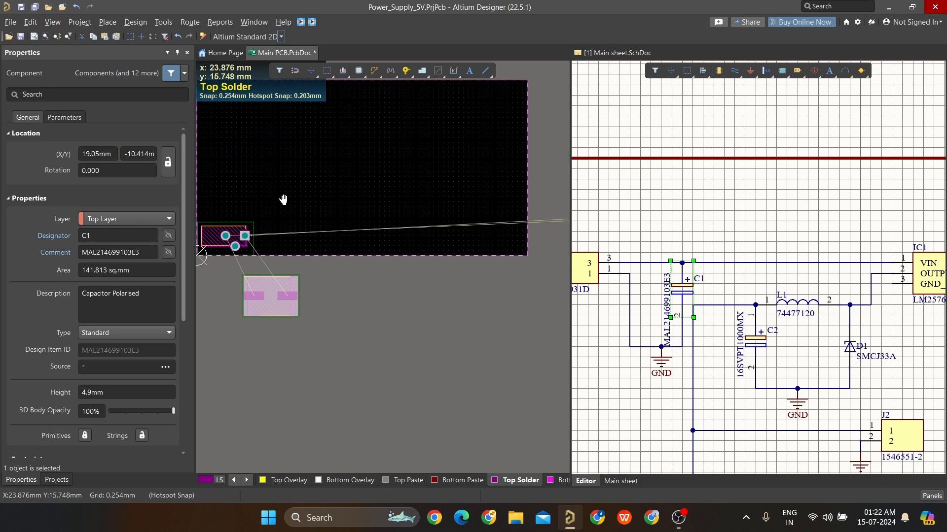
Examine the schematic connections of C1, L1, C2 and D1 between J1 and IC1.
{"action": "scroll", "coordinate": [370, 285], "scroll_direction": "down", "scroll_amount": 3, "text": "ctrl"}
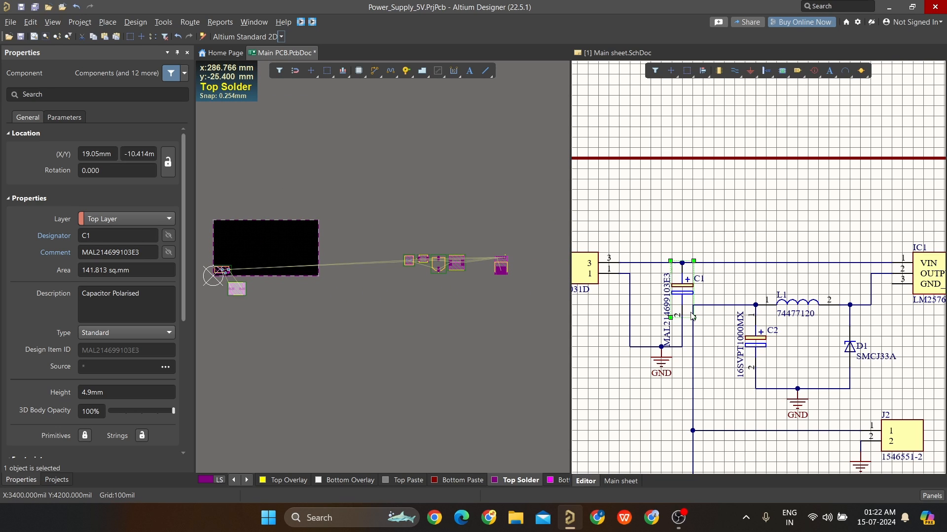
{"action": "scroll", "coordinate": [692, 315], "scroll_direction": "down", "scroll_amount": 3, "text": "ctrl"}
{"action": "scroll", "coordinate": [692, 316], "scroll_direction": "up", "scroll_amount": 1, "text": "ctrl"}
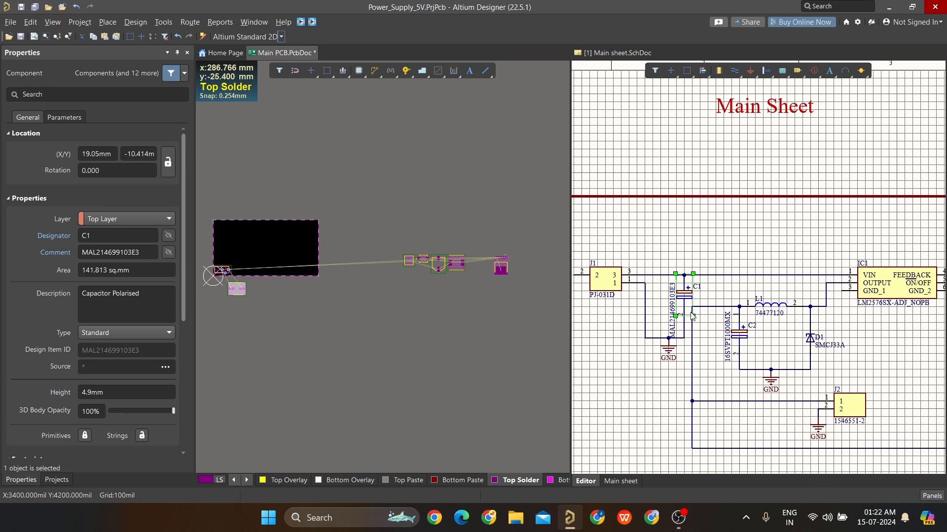
{"action": "scroll", "coordinate": [744, 361], "scroll_direction": "up", "scroll_amount": 1, "text": "ctrl"}
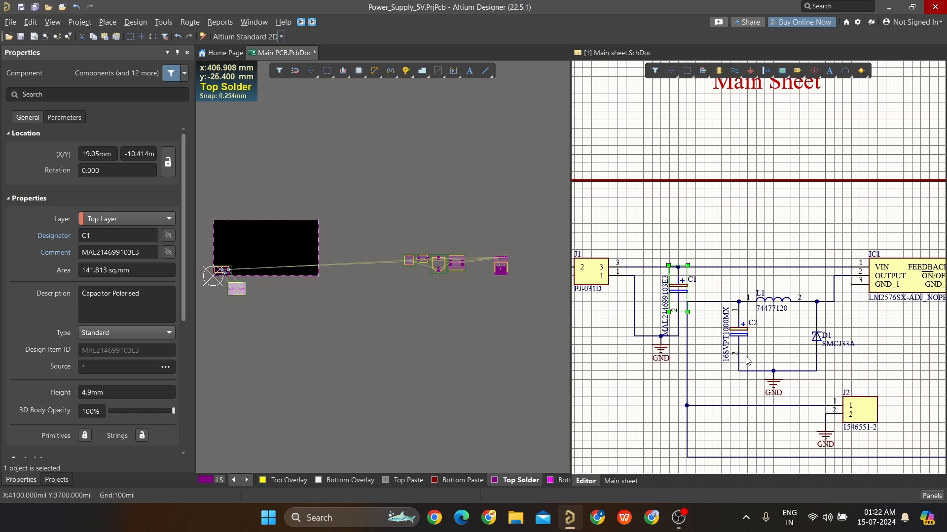
{"action": "right_click_drag", "start_coordinate": [743, 361], "coordinate": [741, 360]}
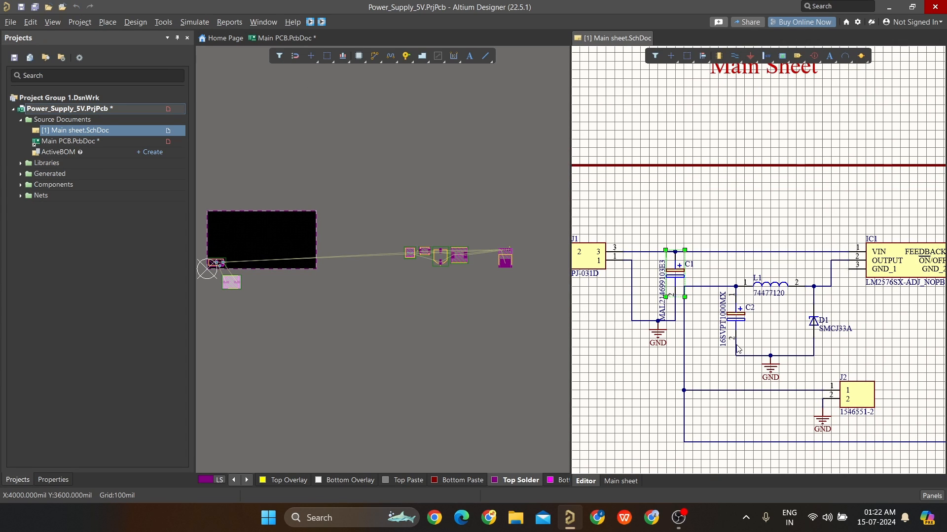
{"action": "scroll", "coordinate": [814, 320], "scroll_direction": "down", "scroll_amount": 2, "text": "ctrl"}
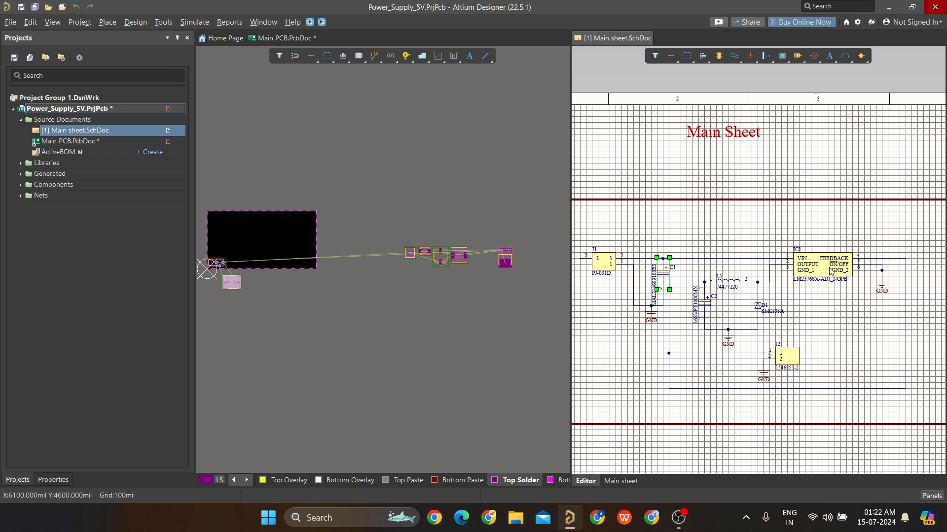
{"action": "scroll", "coordinate": [787, 285], "scroll_direction": "up", "scroll_amount": 1, "text": "ctrl"}
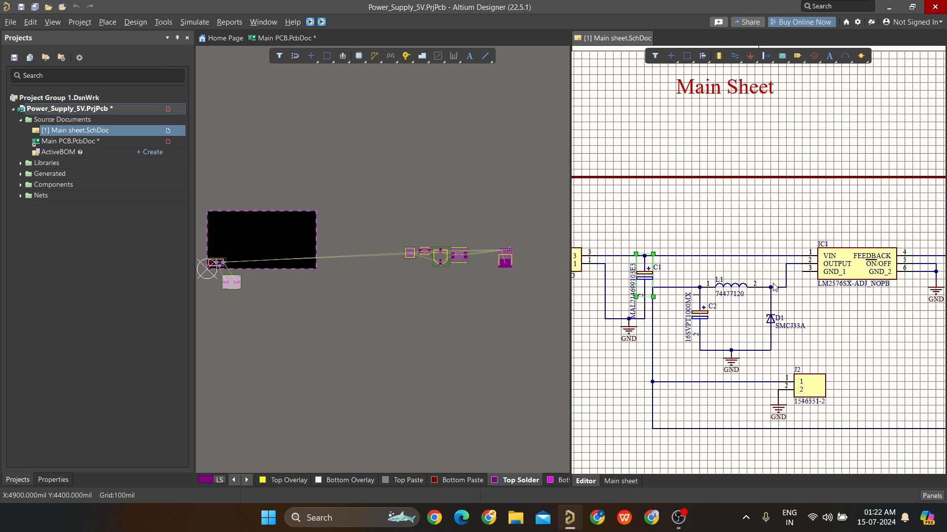
{"action": "right_click_drag", "start_coordinate": [774, 287], "coordinate": [792, 289]}
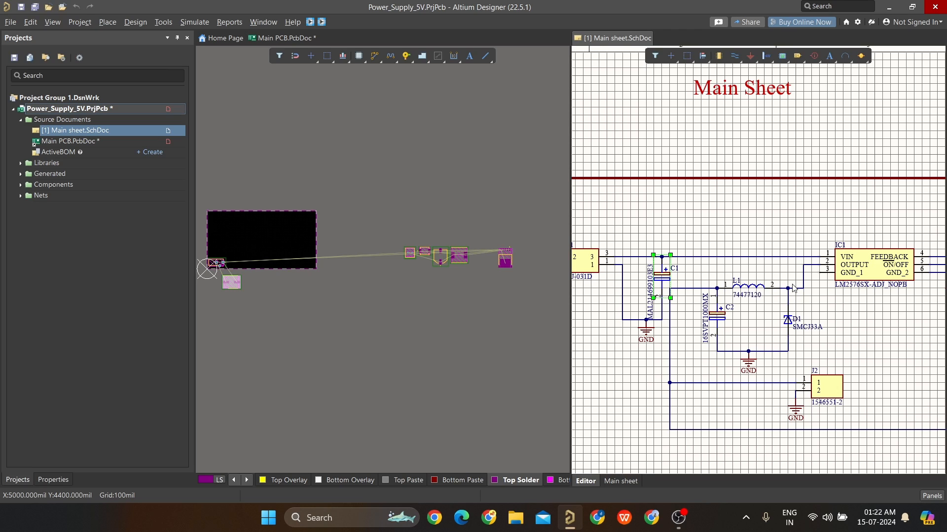
Move regulator IC1 from the far end of the unplaced component row over toward the board.
{"action": "left_click", "coordinate": [300, 335]}
{"action": "right_click_drag", "start_coordinate": [305, 311], "coordinate": [413, 316]}
{"action": "scroll", "coordinate": [347, 296], "scroll_direction": "up", "scroll_amount": 3, "text": "ctrl"}
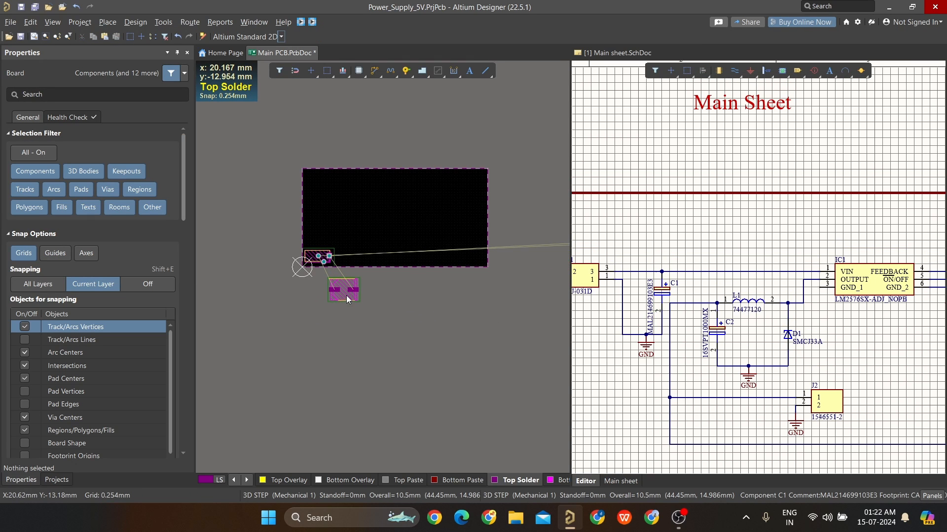
{"action": "scroll", "coordinate": [346, 295], "scroll_direction": "up", "scroll_amount": 5, "text": "ctrl"}
{"action": "scroll", "coordinate": [346, 295], "scroll_direction": "down", "scroll_amount": 6, "text": "ctrl"}
{"action": "right_click_drag", "start_coordinate": [494, 309], "coordinate": [343, 328]}
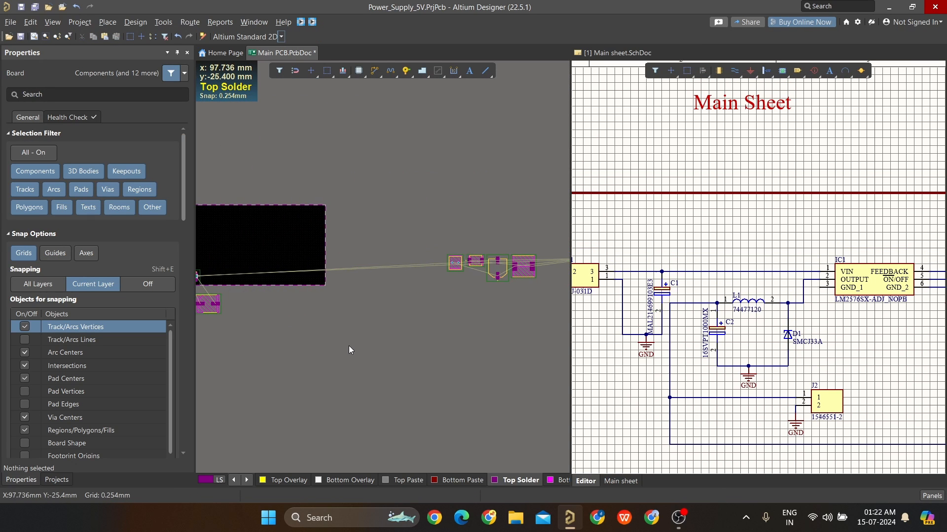
{"action": "scroll", "coordinate": [348, 345], "scroll_direction": "down", "scroll_amount": 2, "text": "ctrl"}
{"action": "scroll", "coordinate": [482, 282], "scroll_direction": "up", "scroll_amount": 3, "text": "ctrl"}
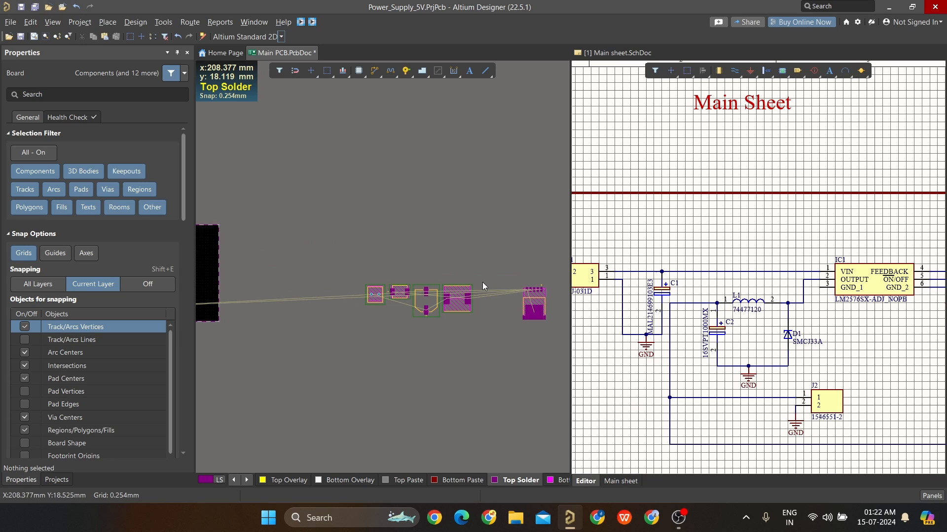
{"action": "scroll", "coordinate": [524, 294], "scroll_direction": "up", "scroll_amount": 2, "text": "ctrl"}
{"action": "left_click_drag", "start_coordinate": [534, 297], "coordinate": [278, 233]}
{"action": "right_click_drag", "start_coordinate": [295, 309], "coordinate": [573, 312]}
{"action": "left_click_drag", "start_coordinate": [562, 257], "coordinate": [292, 291]}
Place IC1 in the board's upper-left area and rotate it 180 degrees so its pin pads face J1.
{"action": "right_click_drag", "start_coordinate": [291, 344], "coordinate": [466, 364]}
{"action": "scroll", "coordinate": [461, 280], "scroll_direction": "up", "scroll_amount": 2, "text": "ctrl"}
{"action": "left_click_drag", "start_coordinate": [458, 316], "coordinate": [370, 237]}
{"action": "key", "text": "space"}
{"action": "scroll", "coordinate": [430, 375], "scroll_direction": "up", "scroll_amount": 3, "text": "ctrl"}
{"action": "key", "text": "space"}
{"action": "scroll", "coordinate": [403, 425], "scroll_direction": "down", "scroll_amount": 2}
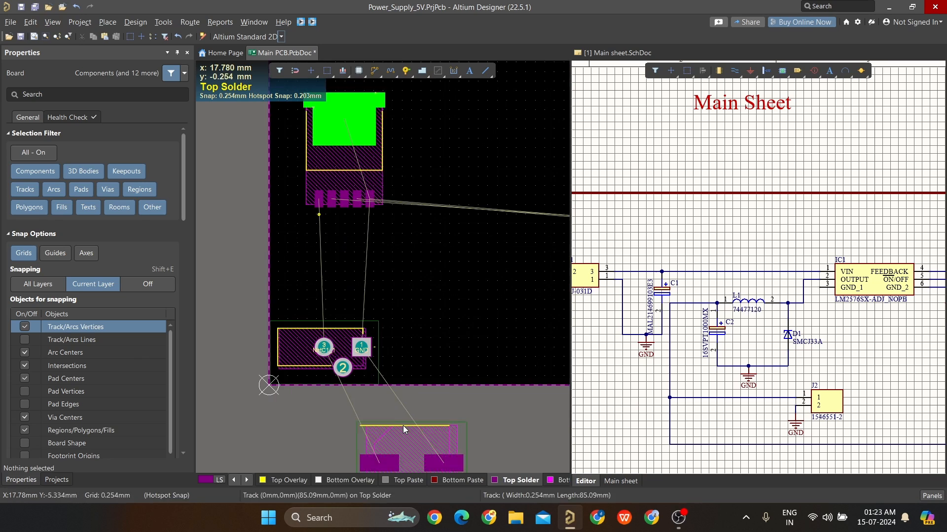
Place C1 on the board between IC1 and J1, and shift IC1 slightly right to line up with it.
{"action": "scroll", "coordinate": [404, 426], "scroll_direction": "down", "scroll_amount": 2}
{"action": "left_click_drag", "start_coordinate": [413, 420], "coordinate": [366, 230]}
{"action": "left_click_drag", "start_coordinate": [330, 151], "coordinate": [351, 155]}
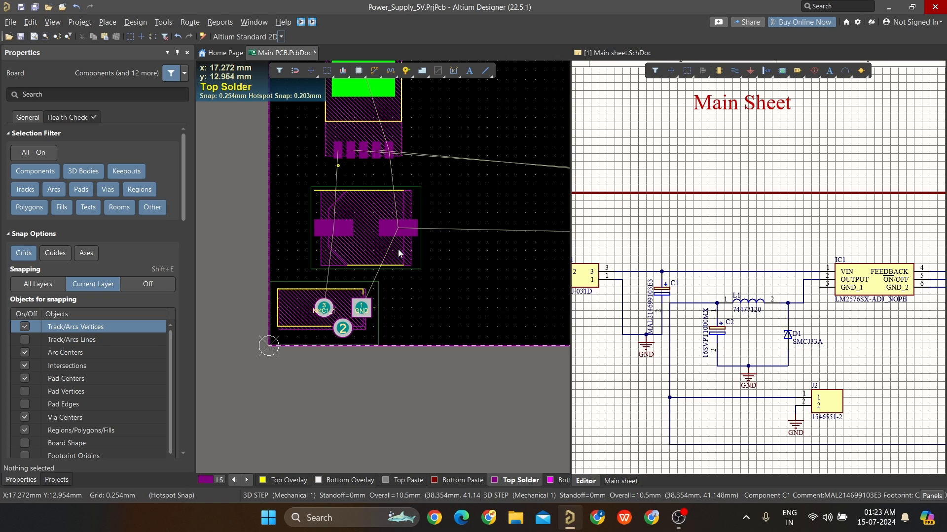
Try IC1 in different orientations above C1, turning it through a full rotation.
{"action": "right_click_drag", "start_coordinate": [400, 179], "coordinate": [393, 240]}
{"action": "mouse_move", "coordinate": [355, 155]}
{"action": "left_mouse_down"}
{"action": "mouse_move", "coordinate": [354, 129]}
{"action": "mouse_move", "coordinate": [350, 171]}
{"action": "mouse_move", "coordinate": [437, 185]}
{"action": "mouse_move", "coordinate": [368, 127]}
{"action": "mouse_move", "coordinate": [359, 146]}
{"action": "left_mouse_up"}
{"action": "key", "text": "space"}
{"action": "key", "text": "space"}
{"action": "key", "text": "space"}
{"action": "key", "text": "space"}
{"action": "scroll", "coordinate": [397, 237], "scroll_direction": "up", "scroll_amount": 1, "text": "ctrl"}
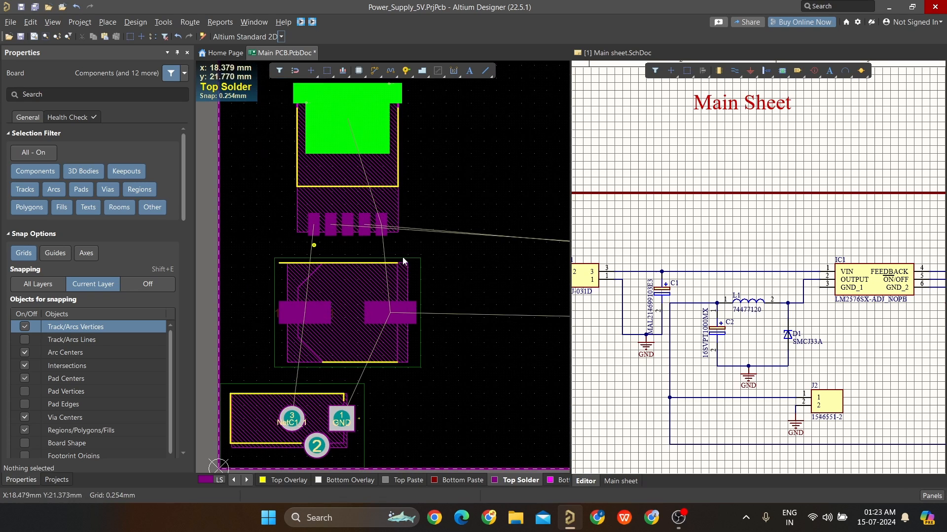
{"action": "scroll", "coordinate": [400, 315], "scroll_direction": "down", "scroll_amount": 1, "text": "ctrl"}
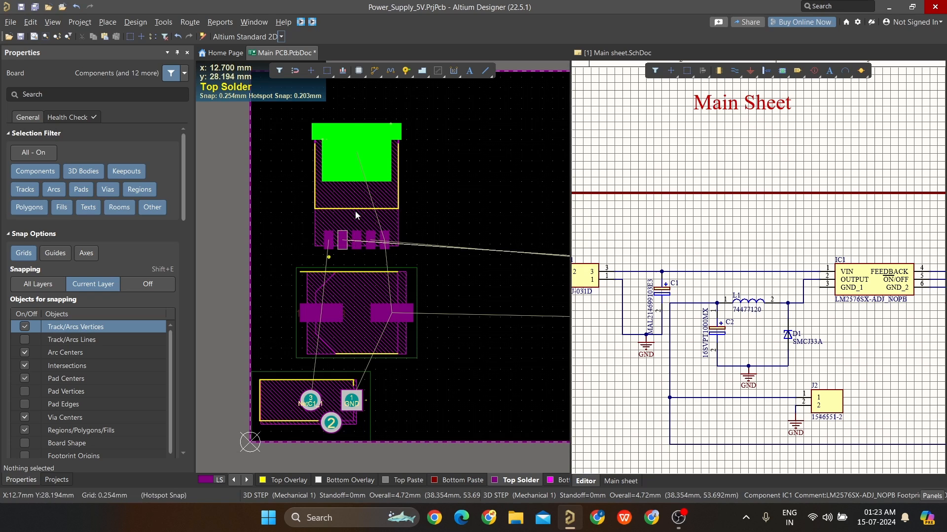
Rotate IC1 so its five pin pads face right, and shift both IC1 and C1 toward the board's left edge.
{"action": "left_click_drag", "start_coordinate": [357, 215], "coordinate": [389, 206]}
{"action": "key", "text": "space"}
{"action": "left_click_drag", "start_coordinate": [385, 292], "coordinate": [321, 316]}
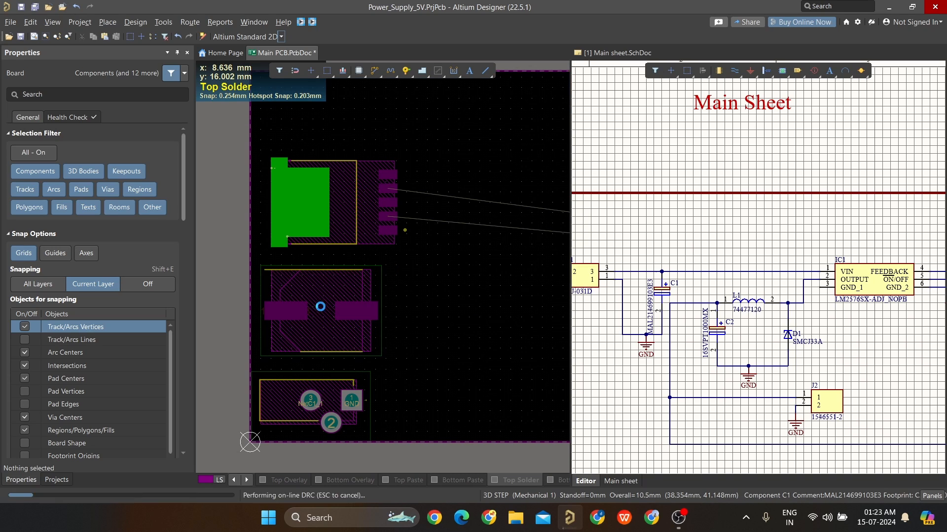
{"action": "left_click_drag", "start_coordinate": [300, 207], "coordinate": [292, 206]}
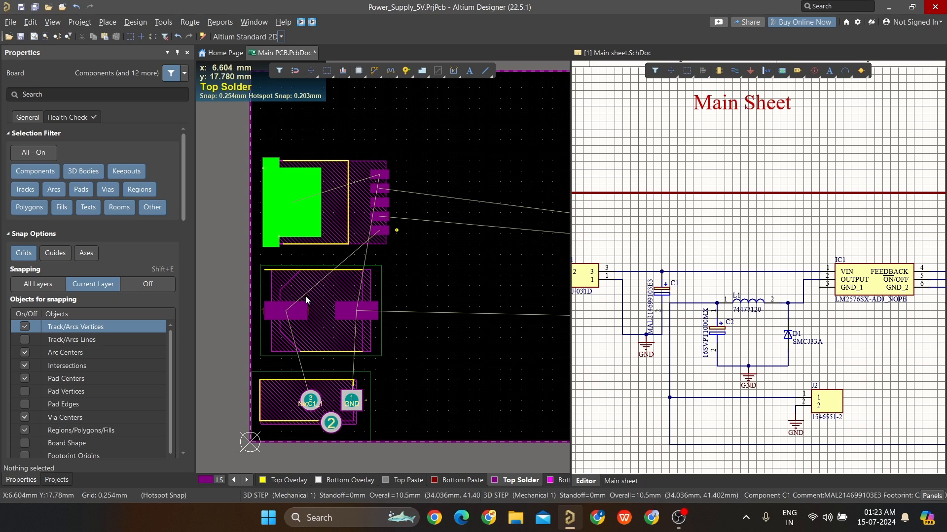
Try C1 in a vertical orientation near the board's left edge, with IC1 moved farther up.
{"action": "mouse_move", "coordinate": [323, 312]}
{"action": "left_mouse_down"}
{"action": "mouse_move", "coordinate": [429, 314]}
{"action": "mouse_move", "coordinate": [325, 310]}
{"action": "mouse_move", "coordinate": [344, 312]}
{"action": "mouse_move", "coordinate": [347, 300]}
{"action": "mouse_move", "coordinate": [319, 308]}
{"action": "left_mouse_up"}
{"action": "key", "text": "space"}
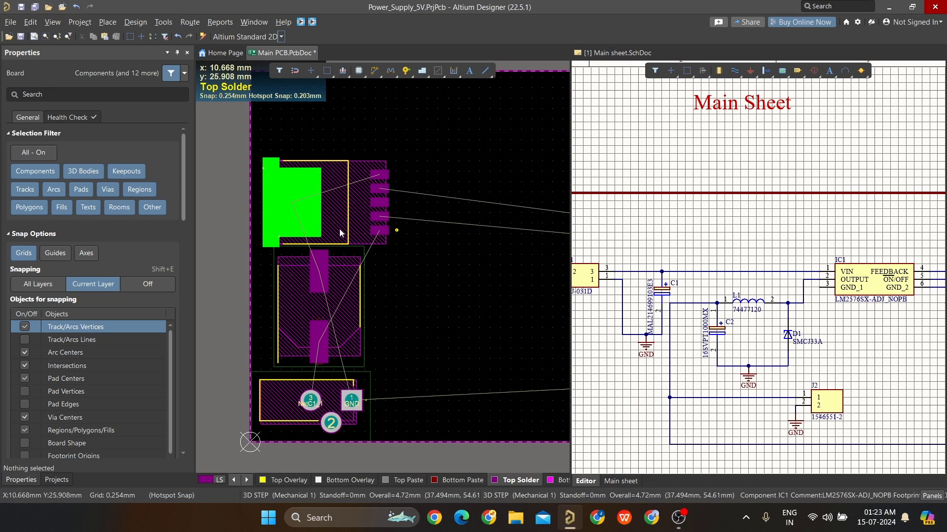
{"action": "left_click_drag", "start_coordinate": [339, 229], "coordinate": [381, 169]}
{"action": "left_click_drag", "start_coordinate": [327, 271], "coordinate": [311, 263]}
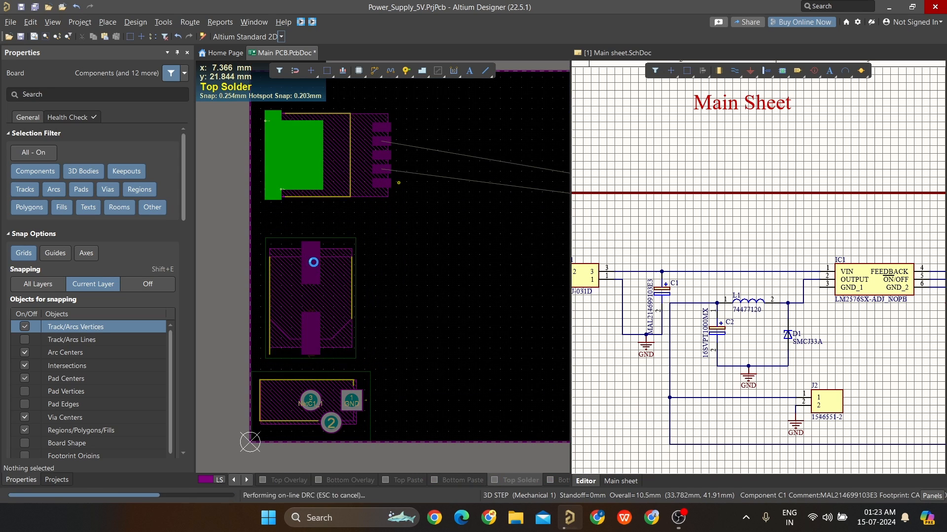
Try IC1 to the right of C1, rotated so its pin pads face the capacitor.
{"action": "left_click_drag", "start_coordinate": [334, 190], "coordinate": [410, 257]}
{"action": "key", "text": "space"}
{"action": "key", "text": "space"}
{"action": "key", "text": "space"}
{"action": "key", "text": "space"}
{"action": "key", "text": "space"}
{"action": "key", "text": "space"}
{"action": "scroll", "coordinate": [316, 309], "scroll_direction": "up", "scroll_amount": 1, "text": "ctrl"}
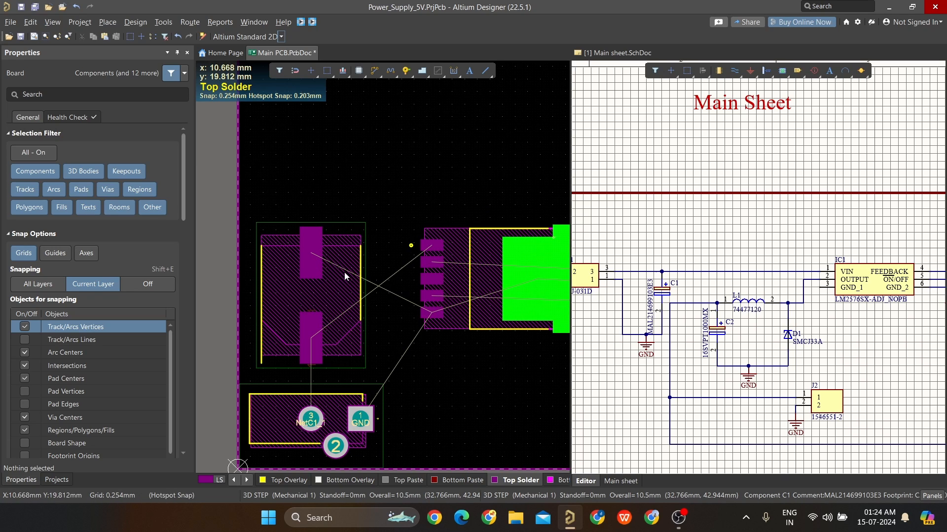
Try different rotations of C1 beside IC1, ending with it horizontal above J1.
{"action": "mouse_move", "coordinate": [325, 288]}
{"action": "left_mouse_down"}
{"action": "mouse_move", "coordinate": [313, 291]}
{"action": "mouse_move", "coordinate": [318, 305]}
{"action": "left_mouse_up"}
{"action": "key", "text": "space"}
{"action": "key", "text": "space"}
{"action": "key", "text": "space"}
{"action": "key", "text": "space"}
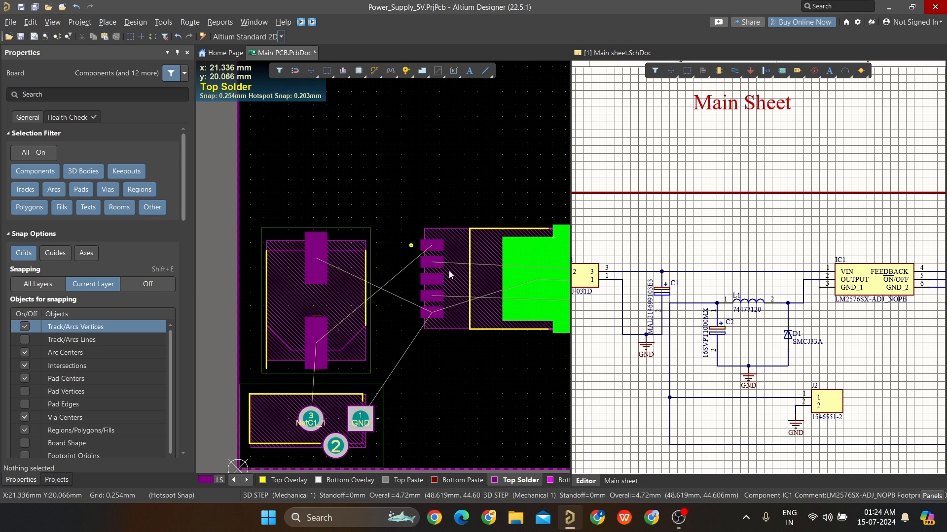
{"action": "key", "text": "space"}
{"action": "left_click_drag", "start_coordinate": [332, 297], "coordinate": [317, 303]}
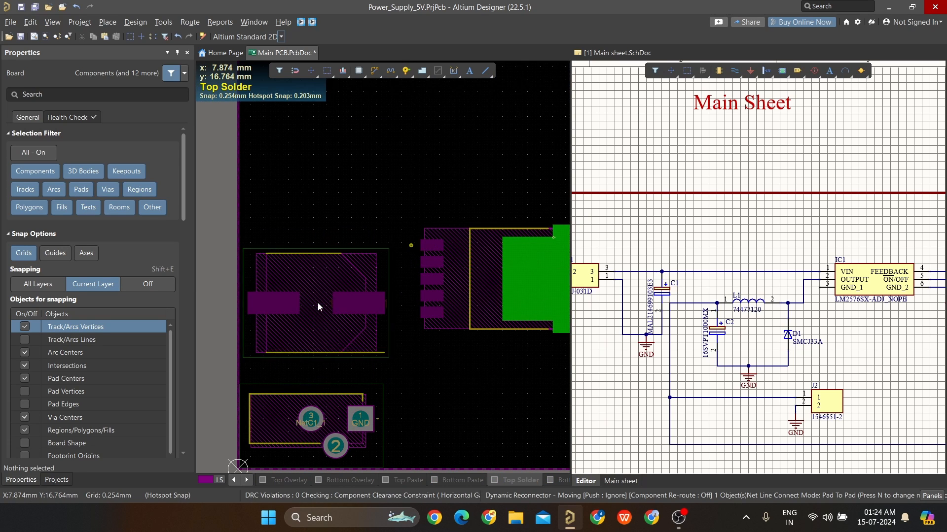
Place IC1 above C1 with its pin pads facing right, and orient C1 horizontally with its GND pad on the right.
{"action": "left_click_drag", "start_coordinate": [537, 275], "coordinate": [293, 162]}
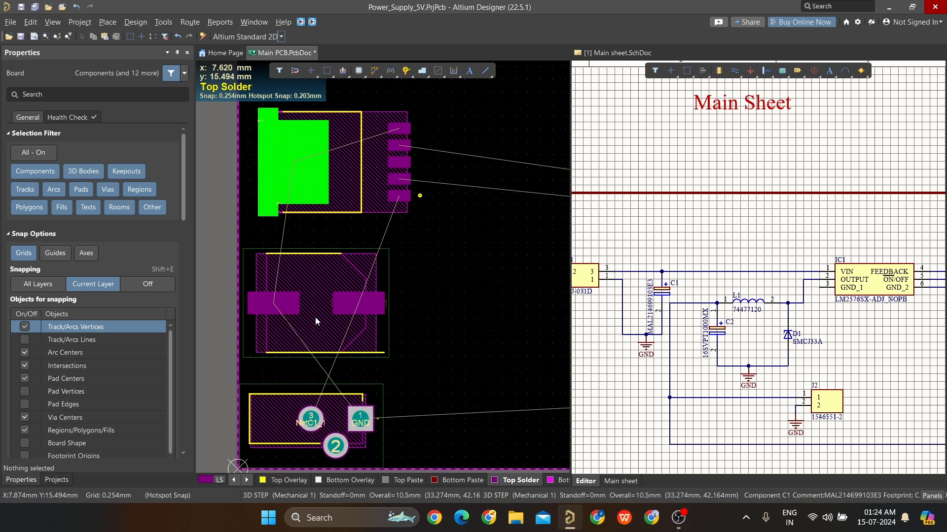
{"action": "left_click_drag", "start_coordinate": [315, 317], "coordinate": [328, 303]}
{"action": "key", "text": "space"}
{"action": "key", "text": "space"}
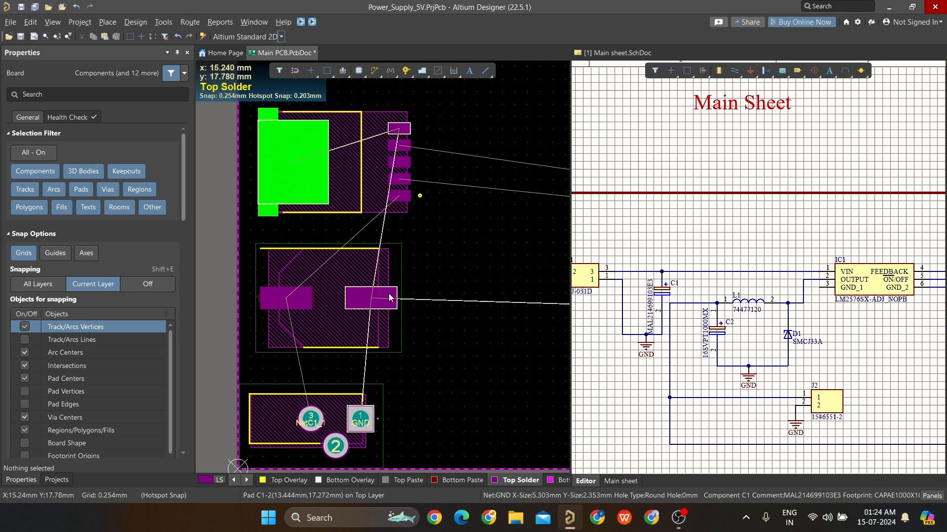
Inspect the placement of IC1, C1 and J1 and the components still outside the board.
{"action": "scroll", "coordinate": [401, 271], "scroll_direction": "down", "scroll_amount": 4, "text": "ctrl"}
{"action": "scroll", "coordinate": [380, 303], "scroll_direction": "up", "scroll_amount": 1, "text": "ctrl"}
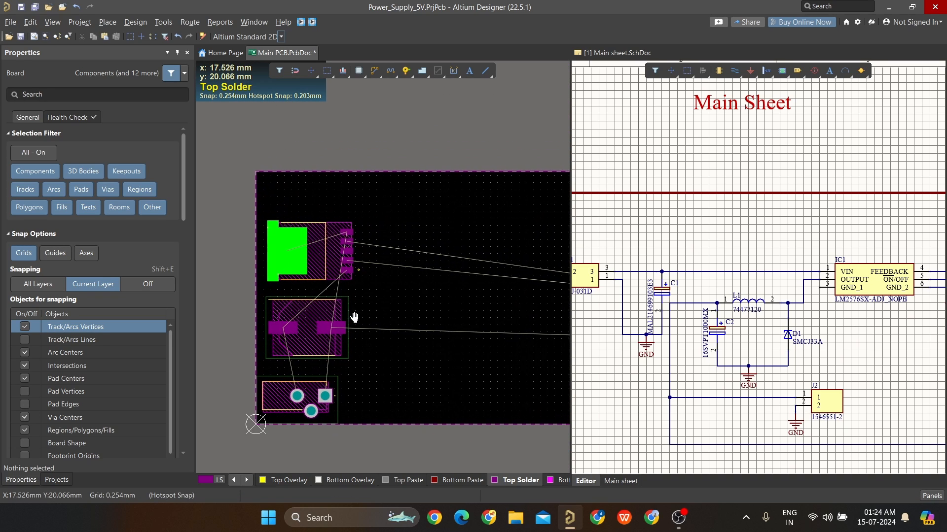
{"action": "scroll", "coordinate": [403, 279], "scroll_direction": "down", "scroll_amount": 5, "text": "ctrl"}
{"action": "right_click_drag", "start_coordinate": [403, 279], "coordinate": [296, 317]}
{"action": "scroll", "coordinate": [349, 297], "scroll_direction": "up", "scroll_amount": 6, "text": "ctrl"}
{"action": "scroll", "coordinate": [374, 289], "scroll_direction": "down", "scroll_amount": 3, "text": "ctrl"}
{"action": "scroll", "coordinate": [389, 291], "scroll_direction": "down", "scroll_amount": 1, "text": "ctrl"}
{"action": "scroll", "coordinate": [342, 296], "scroll_direction": "down", "scroll_amount": 3, "text": "ctrl"}
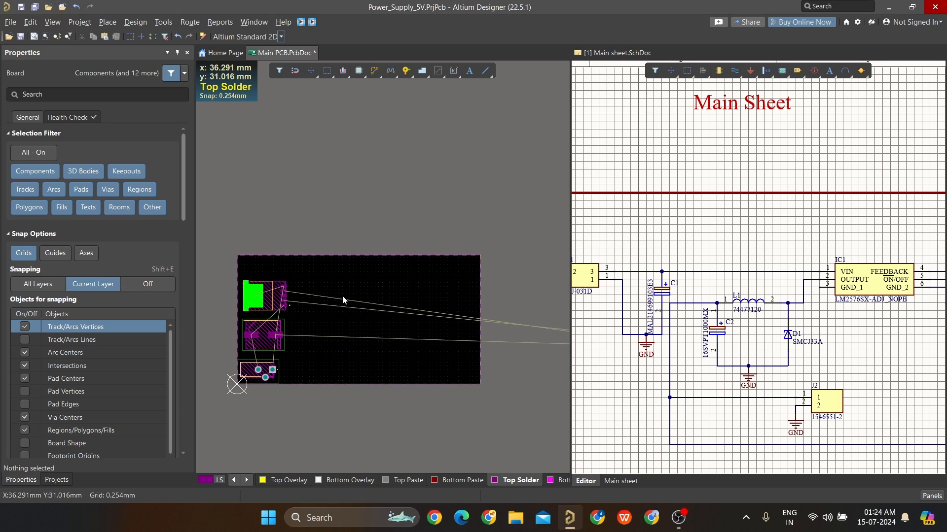
{"action": "right_click_drag", "start_coordinate": [363, 305], "coordinate": [262, 292]}
{"action": "scroll", "coordinate": [309, 297], "scroll_direction": "down", "scroll_amount": 3, "text": "ctrl"}
{"action": "scroll", "coordinate": [491, 330], "scroll_direction": "up", "scroll_amount": 4, "text": "ctrl"}
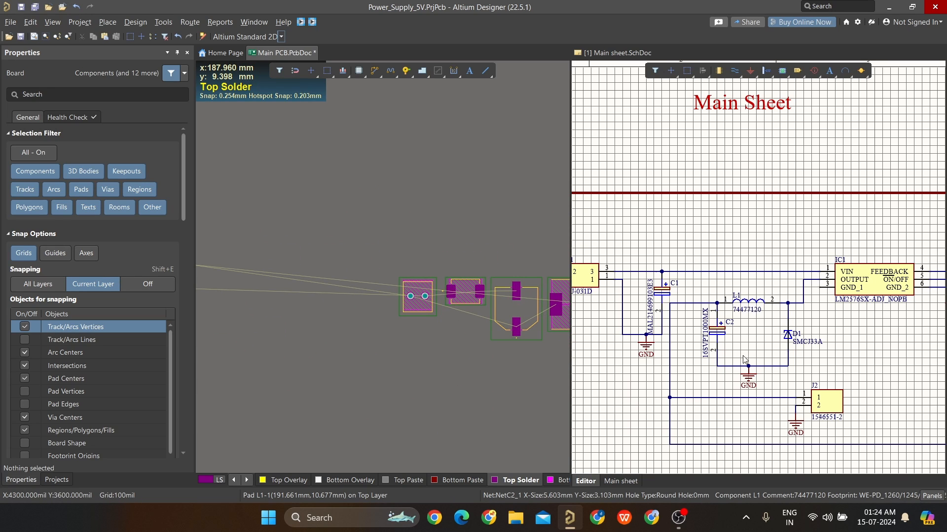
Study the schematic's output section around IC1, L1, D1, C2 and J2.
{"action": "scroll", "coordinate": [795, 355], "scroll_direction": "down", "scroll_amount": 2, "text": "ctrl"}
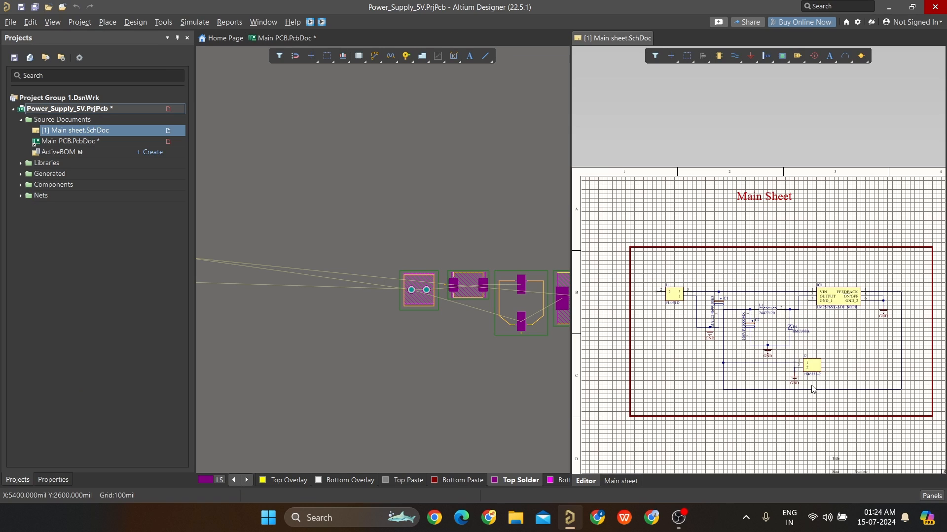
{"action": "scroll", "coordinate": [813, 389], "scroll_direction": "up", "scroll_amount": 1, "text": "ctrl"}
{"action": "scroll", "coordinate": [909, 353], "scroll_direction": "down", "scroll_amount": 1, "text": "ctrl"}
{"action": "scroll", "coordinate": [880, 363], "scroll_direction": "up", "scroll_amount": 3, "text": "ctrl"}
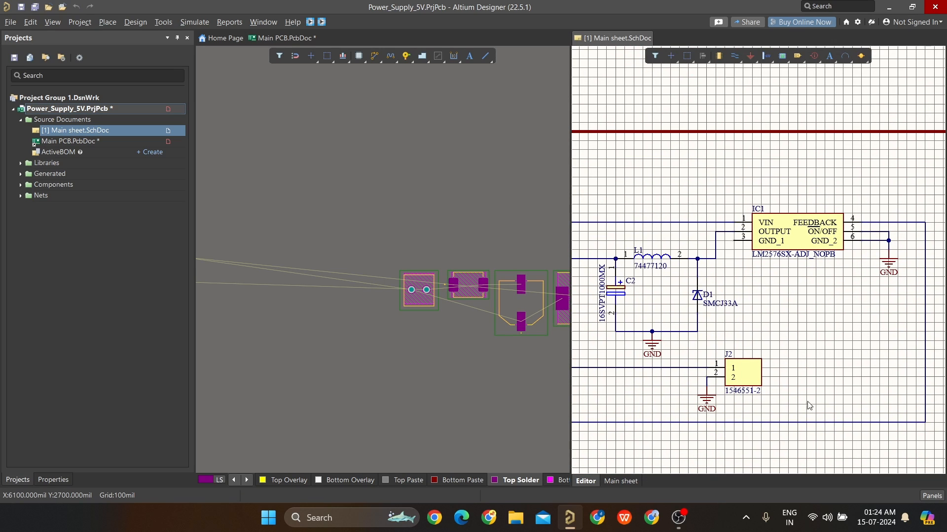
{"action": "scroll", "coordinate": [758, 374], "scroll_direction": "up", "scroll_amount": 1, "text": "ctrl"}
{"action": "scroll", "coordinate": [757, 374], "scroll_direction": "down", "scroll_amount": 1, "text": "ctrl"}
{"action": "right_click_drag", "start_coordinate": [790, 317], "coordinate": [844, 292]}
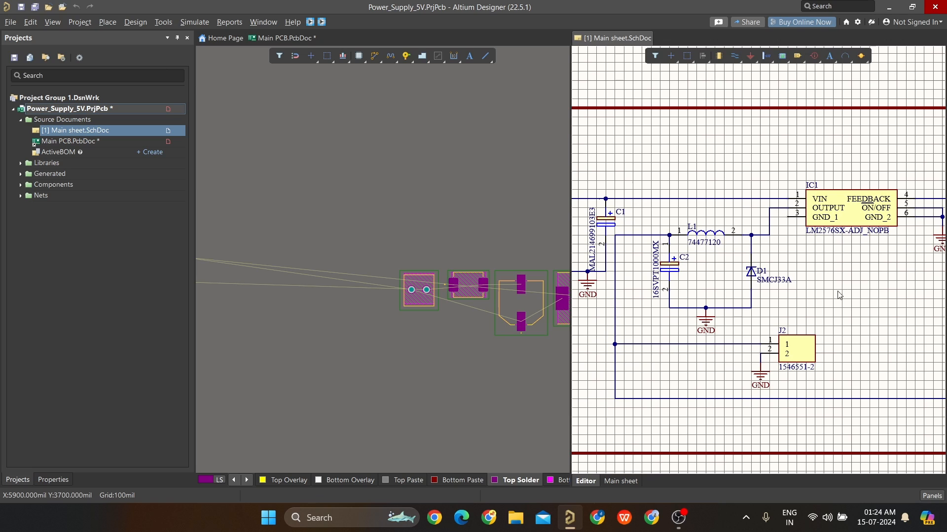
Compare the components still outside the board with L1, D1, C2 and J2 in the schematic's output section.
{"action": "scroll", "coordinate": [395, 339], "scroll_direction": "down", "scroll_amount": 2, "text": "ctrl"}
{"action": "left_click", "coordinate": [395, 340]}
{"action": "right_click_drag", "start_coordinate": [280, 369], "coordinate": [555, 318]}
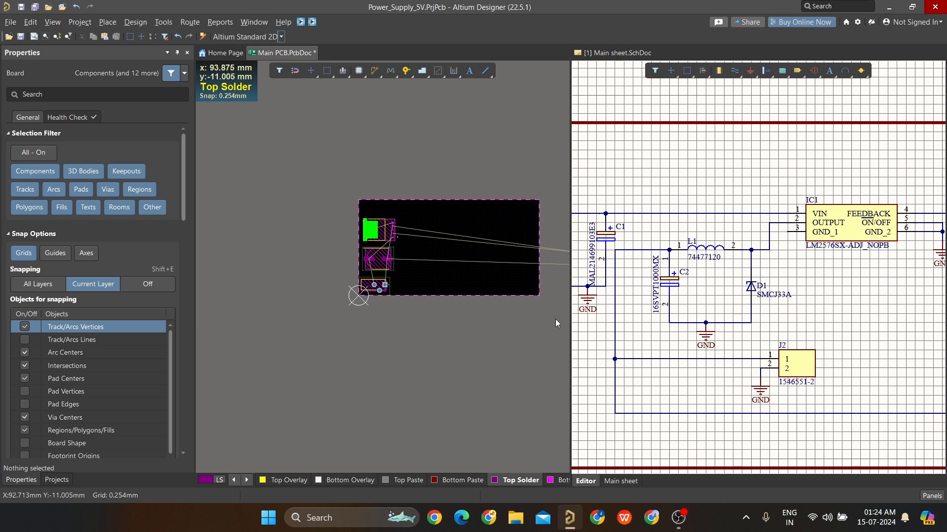
{"action": "right_click_drag", "start_coordinate": [442, 263], "coordinate": [398, 291]}
{"action": "scroll", "coordinate": [478, 278], "scroll_direction": "down", "scroll_amount": 2, "text": "ctrl"}
{"action": "right_click_drag", "start_coordinate": [477, 278], "coordinate": [357, 329]}
{"action": "scroll", "coordinate": [454, 305], "scroll_direction": "up", "scroll_amount": 2, "text": "ctrl"}
{"action": "scroll", "coordinate": [494, 321], "scroll_direction": "up", "scroll_amount": 2, "text": "ctrl"}
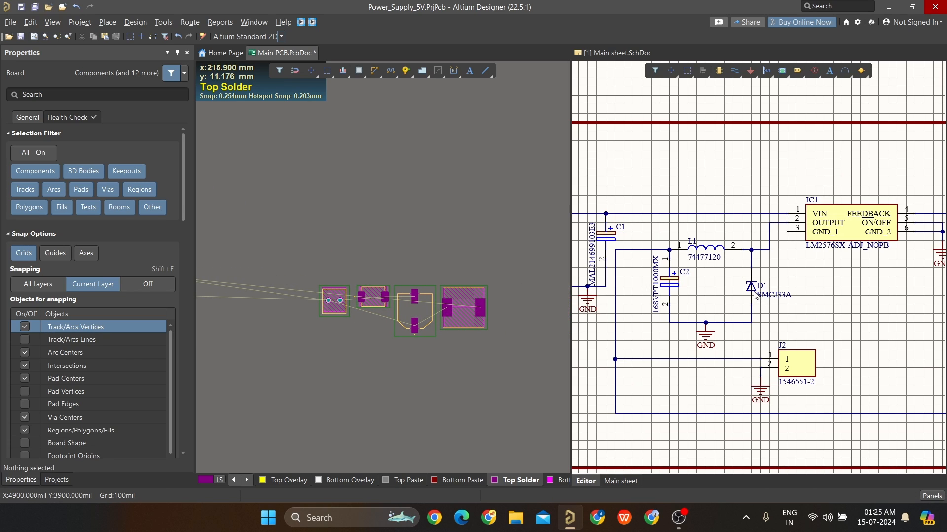
{"action": "left_click", "coordinate": [754, 295]}
{"action": "scroll", "coordinate": [412, 337], "scroll_direction": "down", "scroll_amount": 3, "text": "ctrl"}
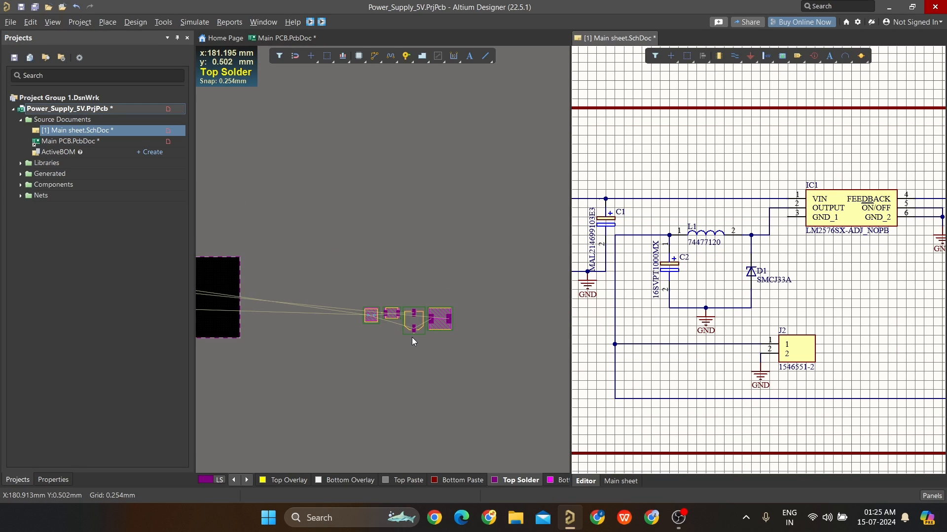
{"action": "scroll", "coordinate": [291, 336], "scroll_direction": "up", "scroll_amount": 5, "text": "ctrl"}
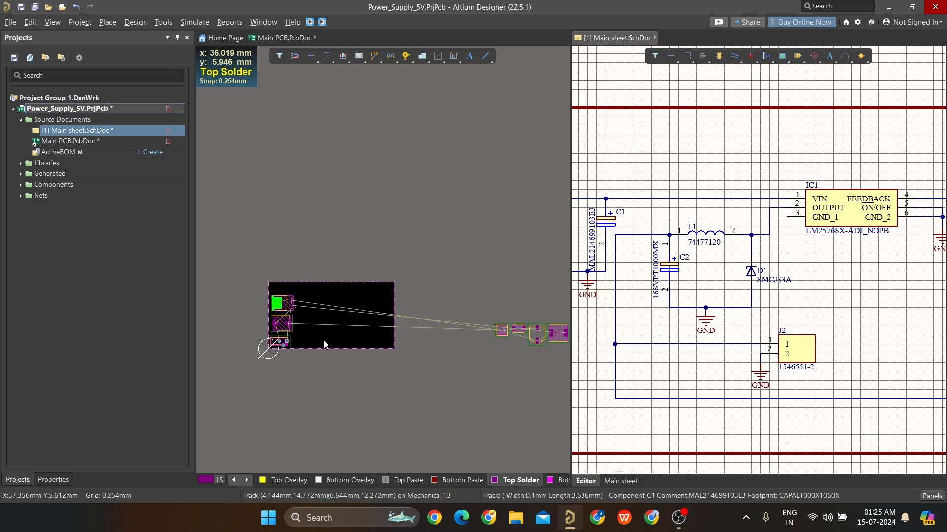
{"action": "scroll", "coordinate": [364, 315], "scroll_direction": "down", "scroll_amount": 3, "text": "ctrl"}
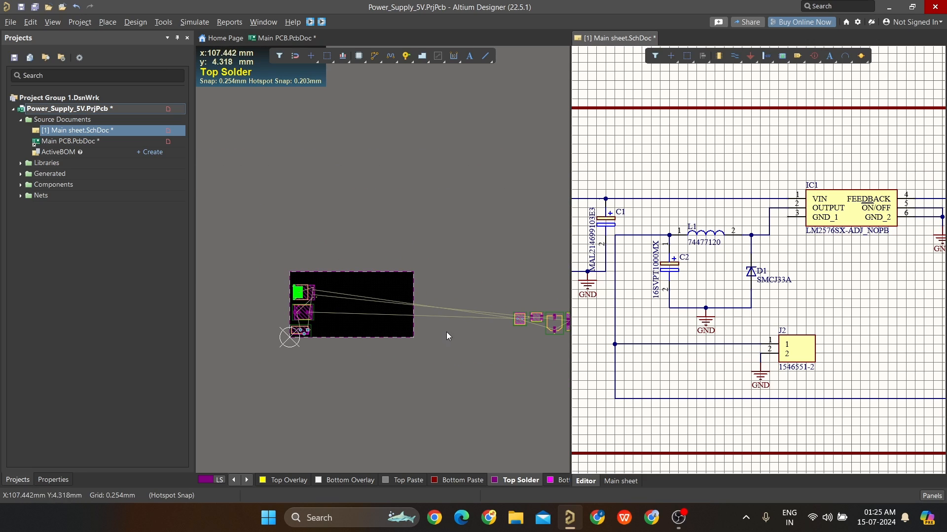
{"action": "right_click_drag", "start_coordinate": [442, 331], "coordinate": [322, 351]}
{"action": "scroll", "coordinate": [469, 327], "scroll_direction": "up", "scroll_amount": 4, "text": "ctrl"}
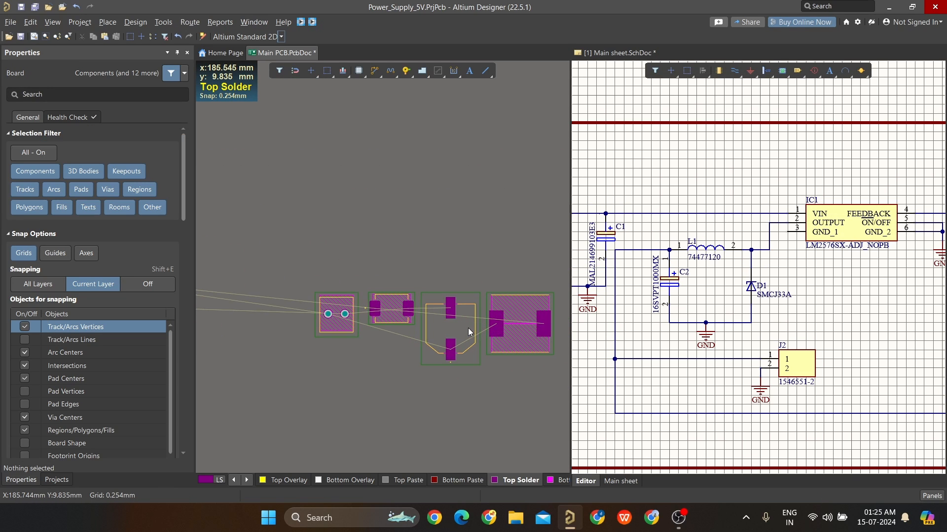
{"action": "right_click", "coordinate": [510, 326]}
{"action": "left_click", "coordinate": [481, 259]}
{"action": "scroll", "coordinate": [510, 316], "scroll_direction": "up", "scroll_amount": 2, "text": "ctrl"}
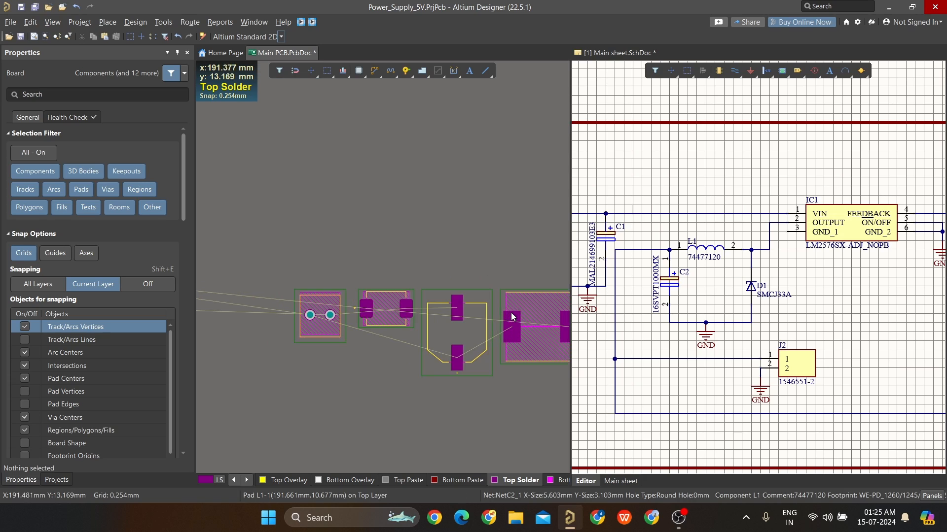
{"action": "right_click_drag", "start_coordinate": [516, 314], "coordinate": [466, 281]}
Place diode D1 on the board beside IC1's pin pads, rotated to 90 degrees at about X 25.7 mm, Y 31.4 mm.
{"action": "left_click", "coordinate": [753, 295]}
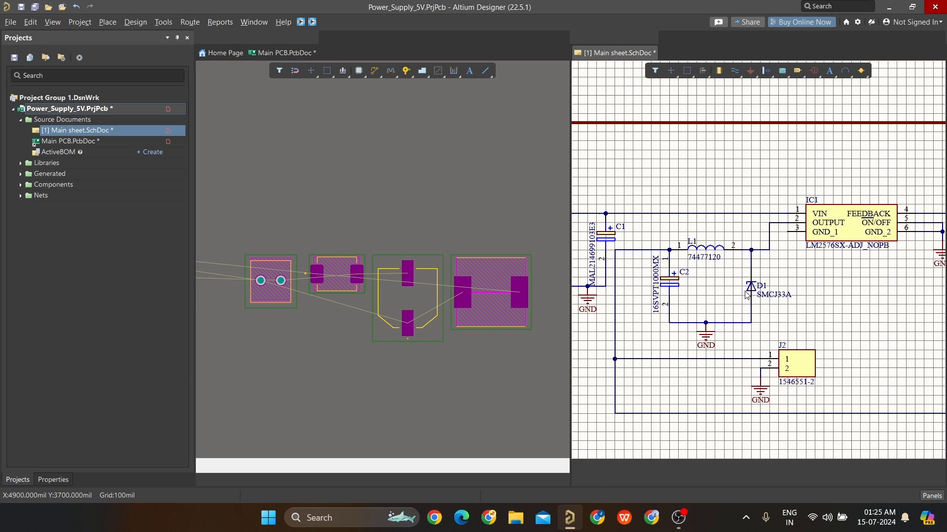
{"action": "left_click", "coordinate": [748, 273]}
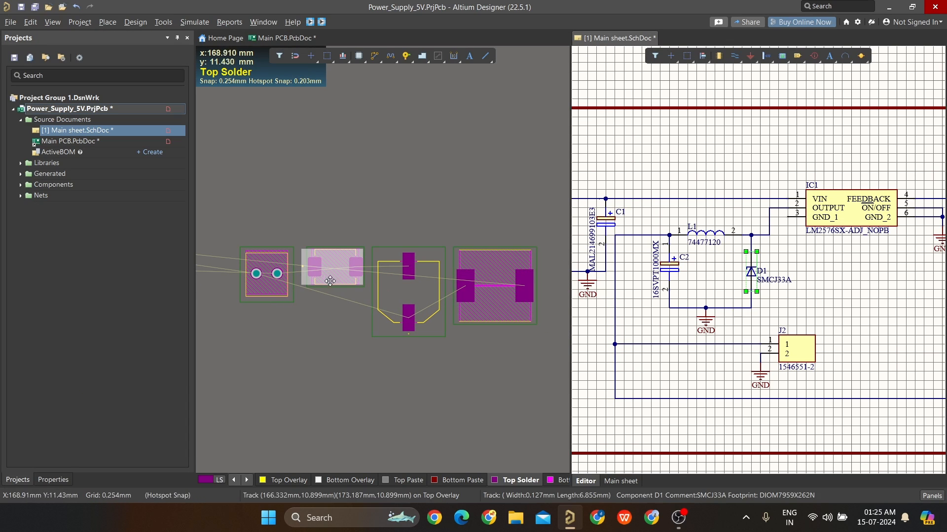
{"action": "left_click_drag", "start_coordinate": [329, 279], "coordinate": [181, 258]}
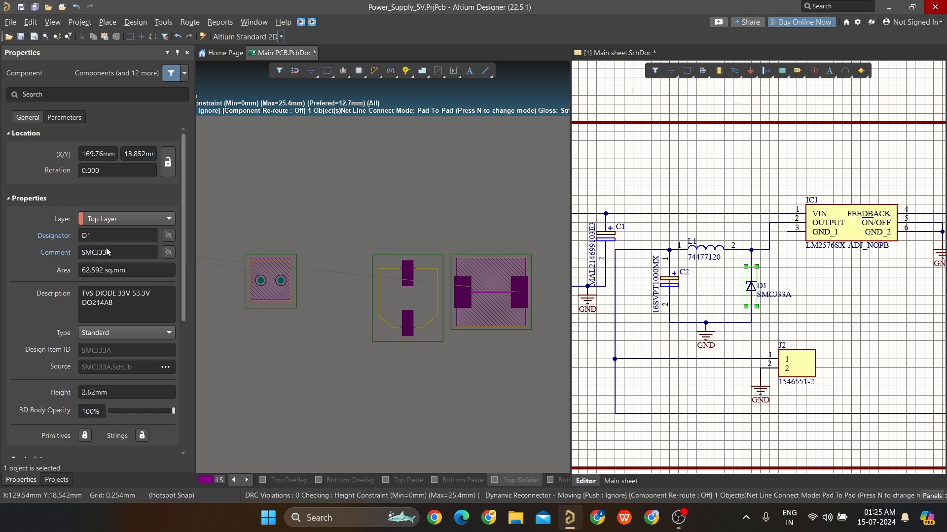
{"action": "left_click_drag", "start_coordinate": [106, 247], "coordinate": [291, 258]}
{"action": "scroll", "coordinate": [309, 171], "scroll_direction": "up", "scroll_amount": 2, "text": "ctrl"}
{"action": "left_click_drag", "start_coordinate": [310, 171], "coordinate": [485, 215]}
{"action": "key", "text": "space"}
{"action": "scroll", "coordinate": [443, 245], "scroll_direction": "down", "scroll_amount": 3, "text": "ctrl"}
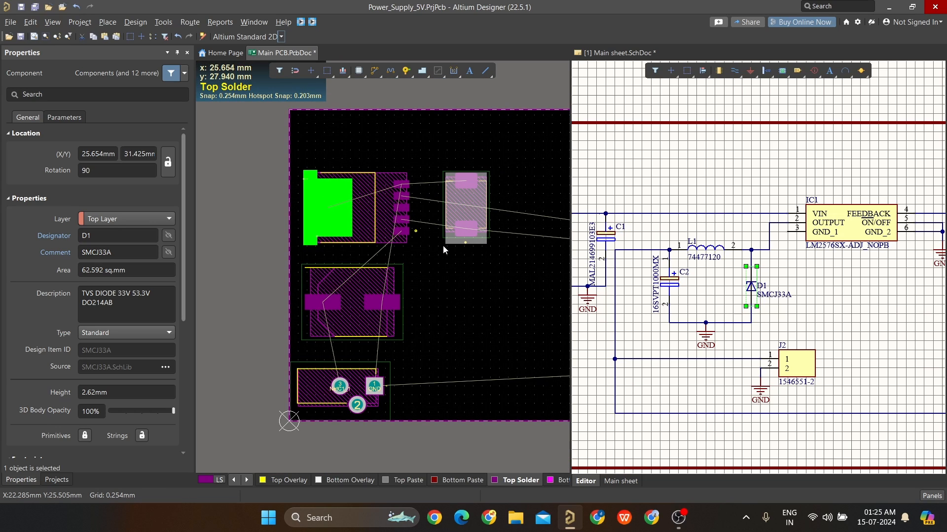
{"action": "scroll", "coordinate": [443, 245], "scroll_direction": "up", "scroll_amount": 2, "text": "ctrl"}
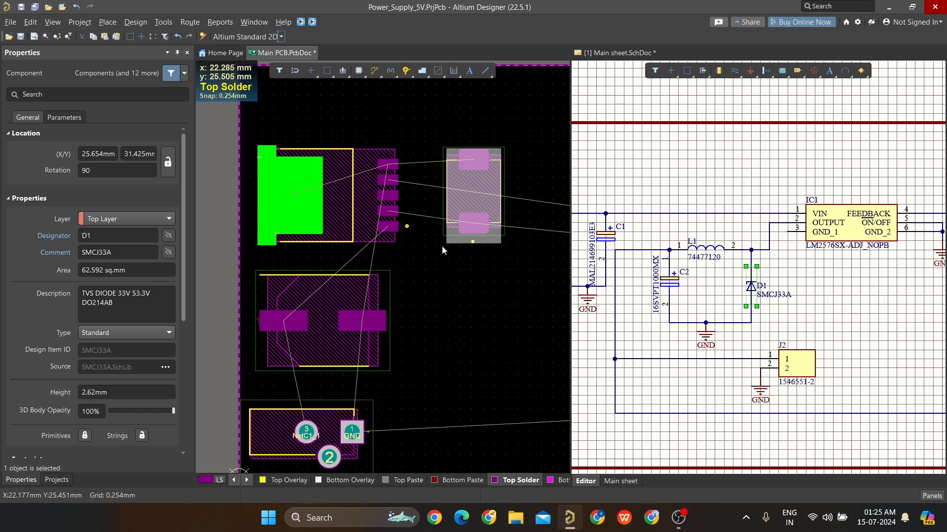
Shift D1 slightly closer to IC1's pins, to about X 24.6 mm, Y 31.0 mm.
{"action": "scroll", "coordinate": [442, 245], "scroll_direction": "down", "scroll_amount": 3}
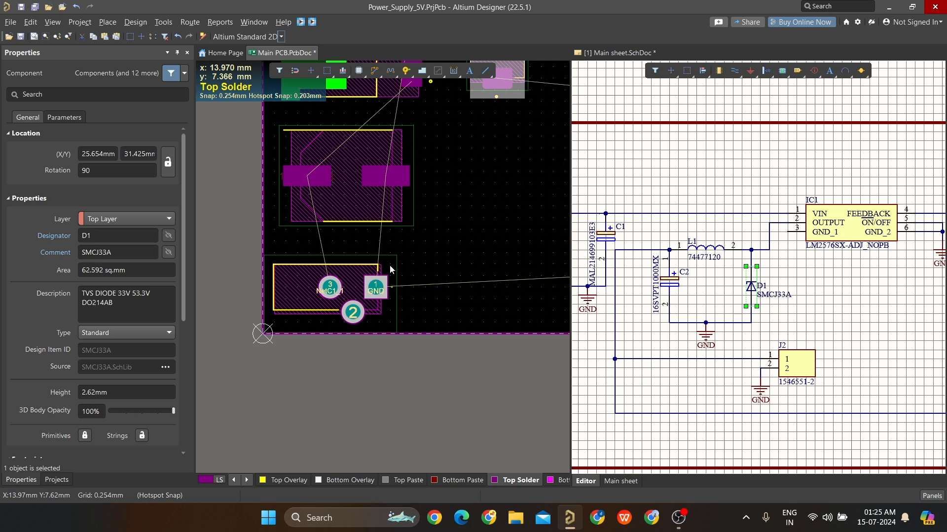
{"action": "scroll", "coordinate": [445, 189], "scroll_direction": "up", "scroll_amount": 3, "text": "ctrl"}
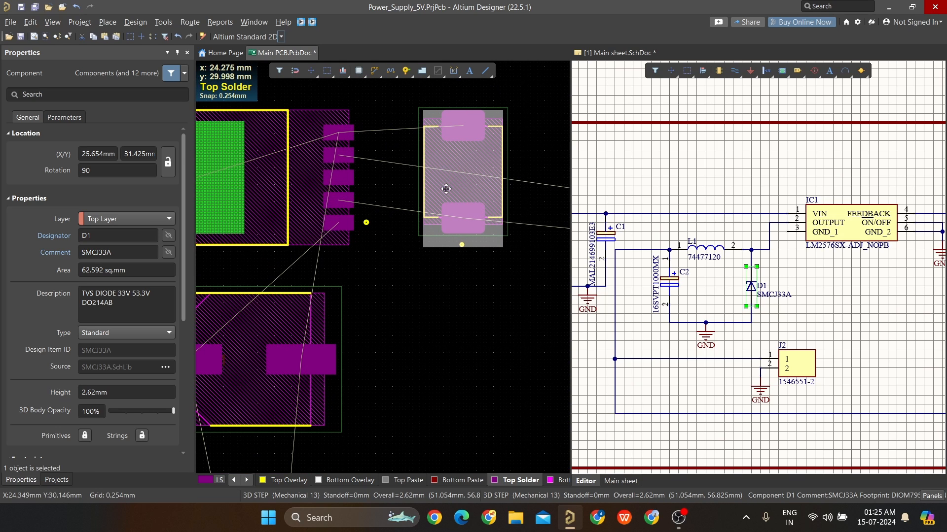
{"action": "left_click_drag", "start_coordinate": [446, 189], "coordinate": [442, 182]}
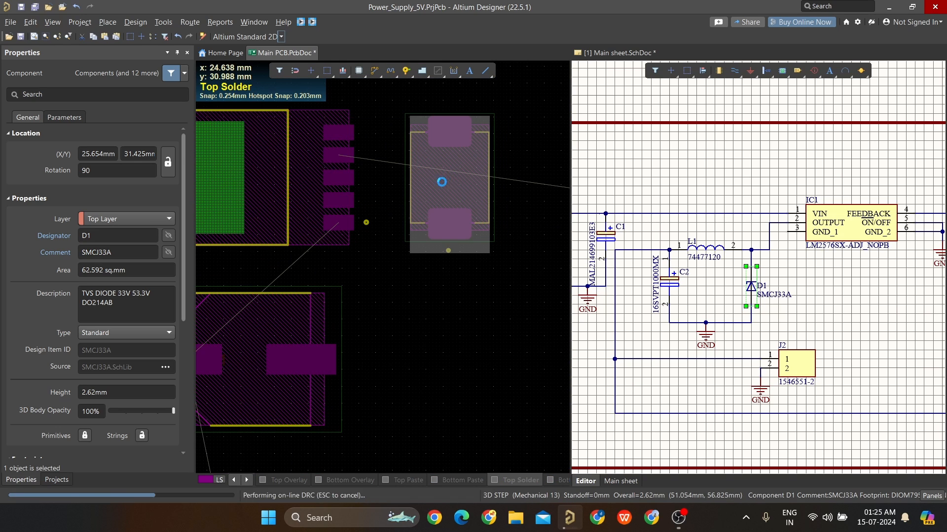
{"action": "right_click_drag", "start_coordinate": [376, 247], "coordinate": [433, 245]}
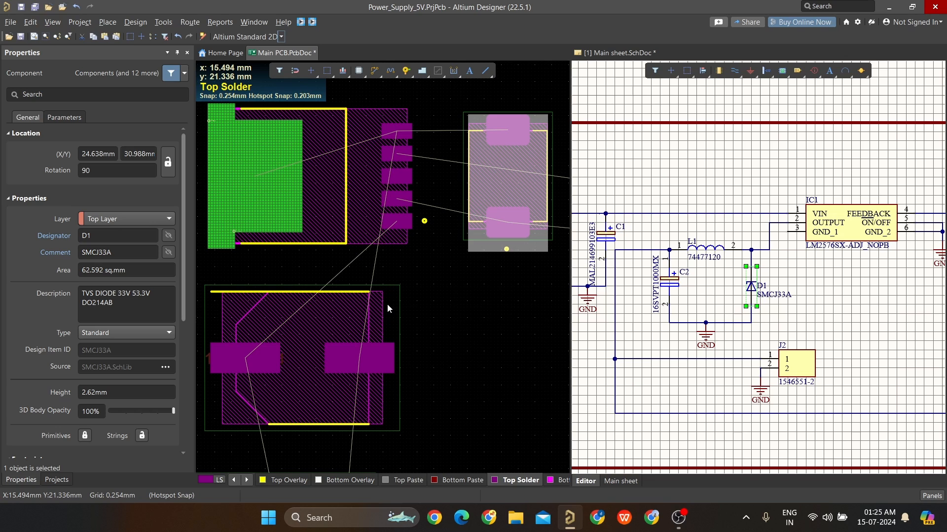
{"action": "left_click", "coordinate": [485, 308]}
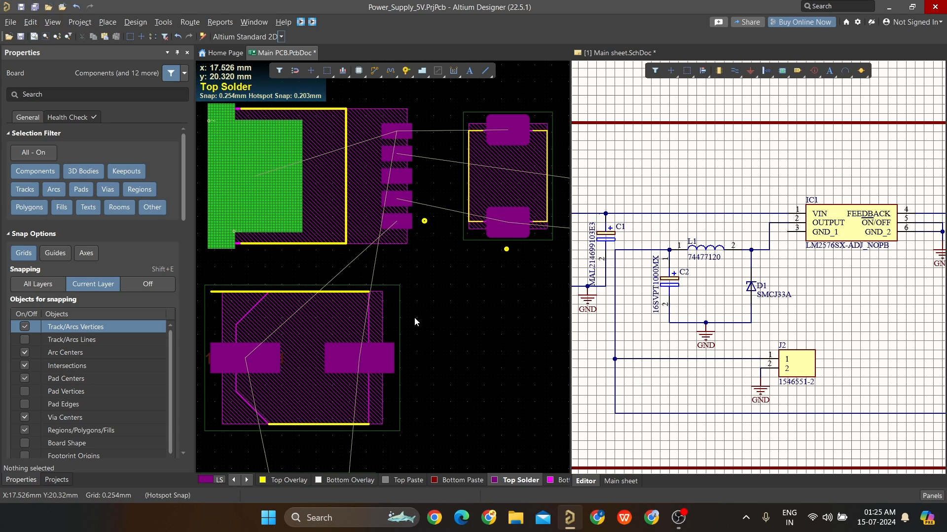
Move C1 right so its pads sit below IC1's pin row and D1, clear of J1.
{"action": "right_click_drag", "start_coordinate": [414, 321], "coordinate": [428, 232]}
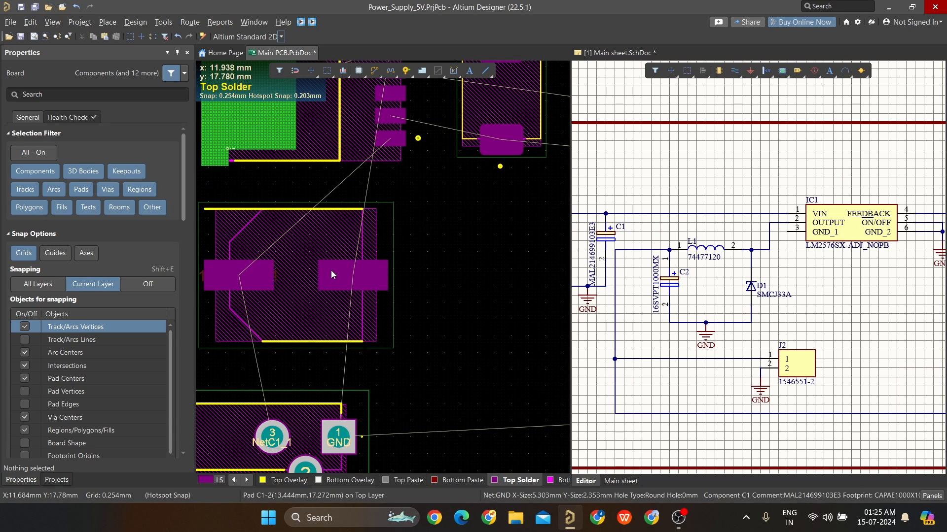
{"action": "left_click_drag", "start_coordinate": [331, 270], "coordinate": [493, 281]}
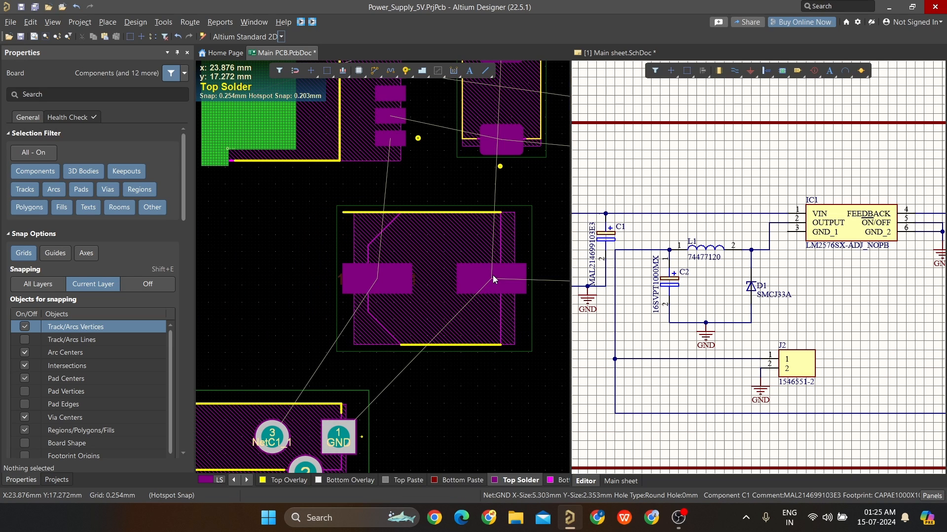
{"action": "scroll", "coordinate": [493, 278], "scroll_direction": "down", "scroll_amount": 5, "text": "ctrl"}
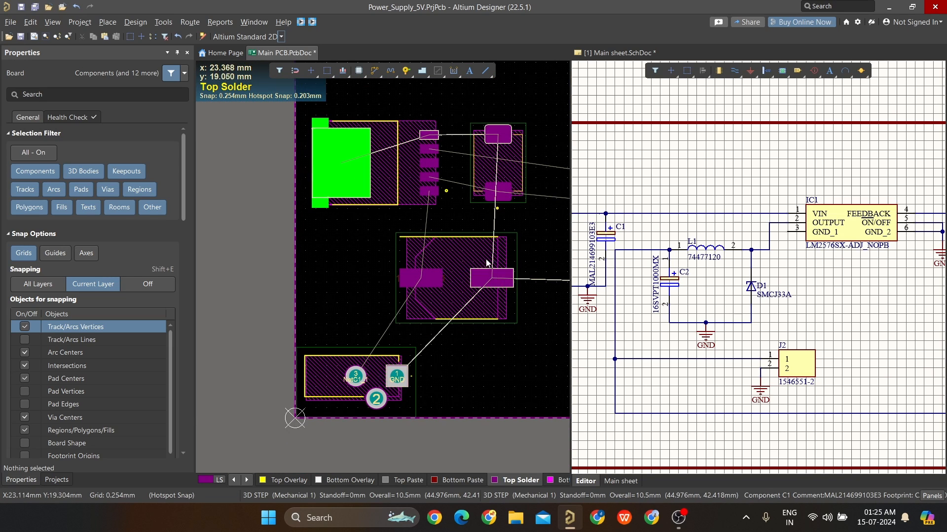
{"action": "right_click_drag", "start_coordinate": [487, 263], "coordinate": [459, 305]}
{"action": "scroll", "coordinate": [416, 245], "scroll_direction": "up", "scroll_amount": 4, "text": "ctrl"}
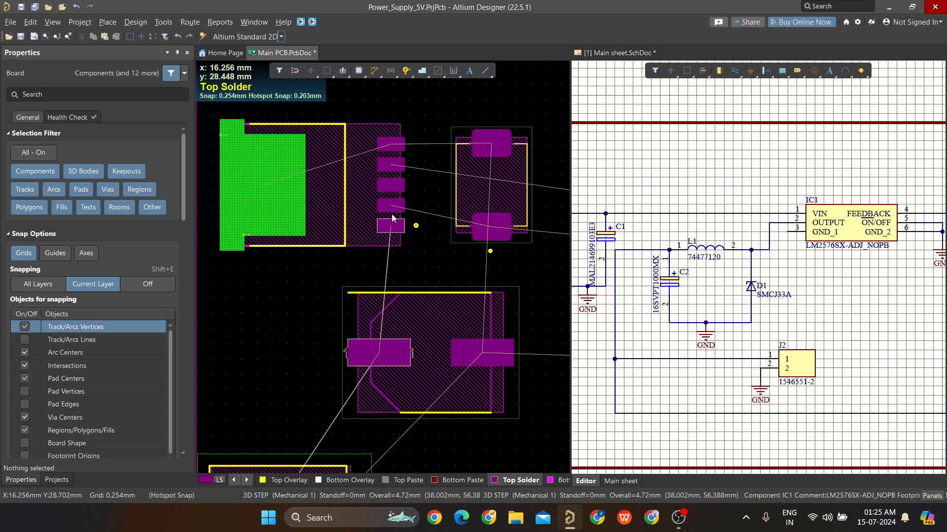
Rotate D1 to horizontal and position it close to IC1, with its cathode pad facing IC1's pin 2.
{"action": "right_click_drag", "start_coordinate": [495, 178], "coordinate": [416, 209]}
{"action": "left_click_drag", "start_coordinate": [415, 209], "coordinate": [421, 243]}
{"action": "key", "text": "space"}
{"action": "scroll", "coordinate": [421, 231], "scroll_direction": "down", "scroll_amount": 2, "text": "ctrl"}
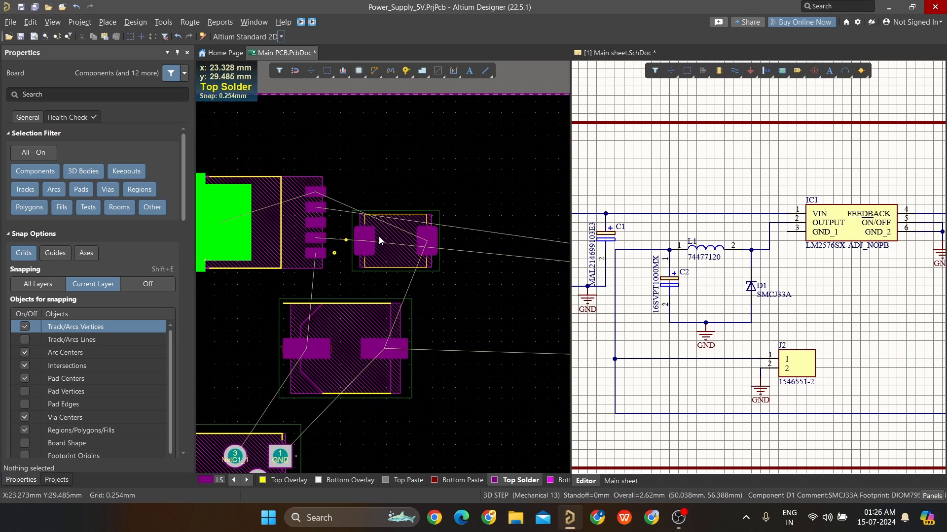
{"action": "scroll", "coordinate": [379, 240], "scroll_direction": "up", "scroll_amount": 2, "text": "ctrl"}
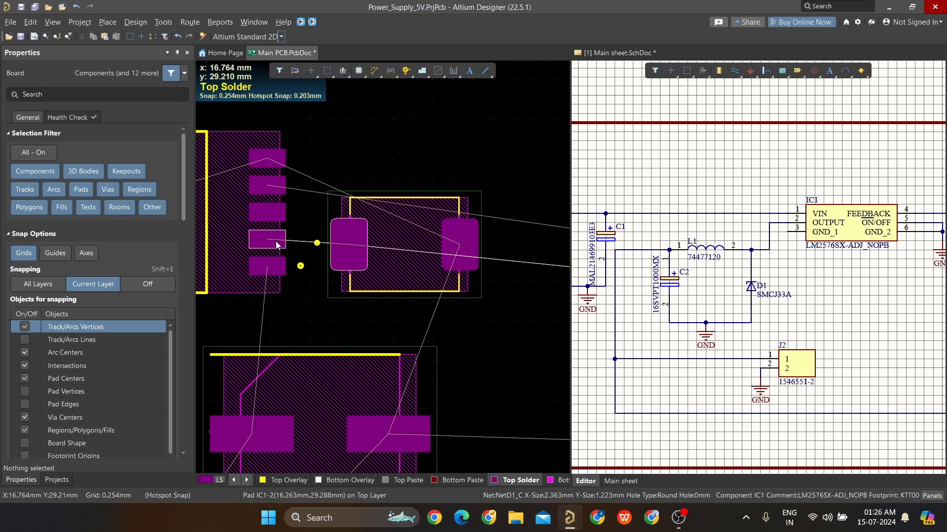
{"action": "scroll", "coordinate": [345, 262], "scroll_direction": "down", "scroll_amount": 3, "text": "ctrl"}
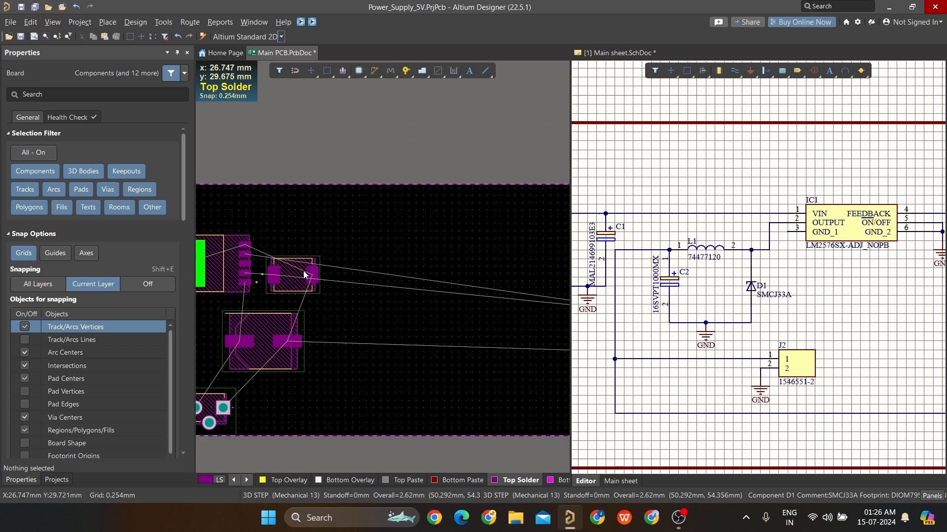
{"action": "scroll", "coordinate": [374, 301], "scroll_direction": "down", "scroll_amount": 4, "text": "ctrl"}
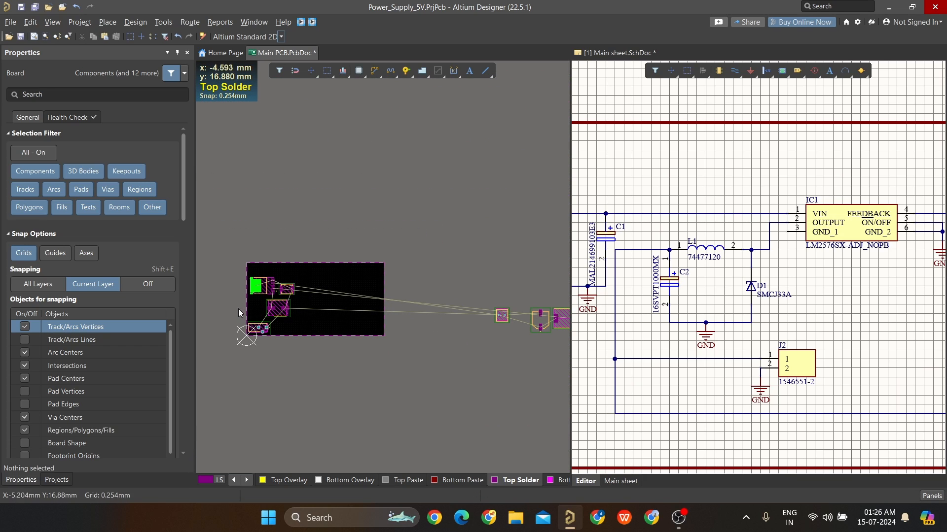
Check the net of IC1's pin 2 pad and make Top Layer active to read the pad net names.
{"action": "scroll", "coordinate": [289, 272], "scroll_direction": "up", "scroll_amount": 8, "text": "ctrl"}
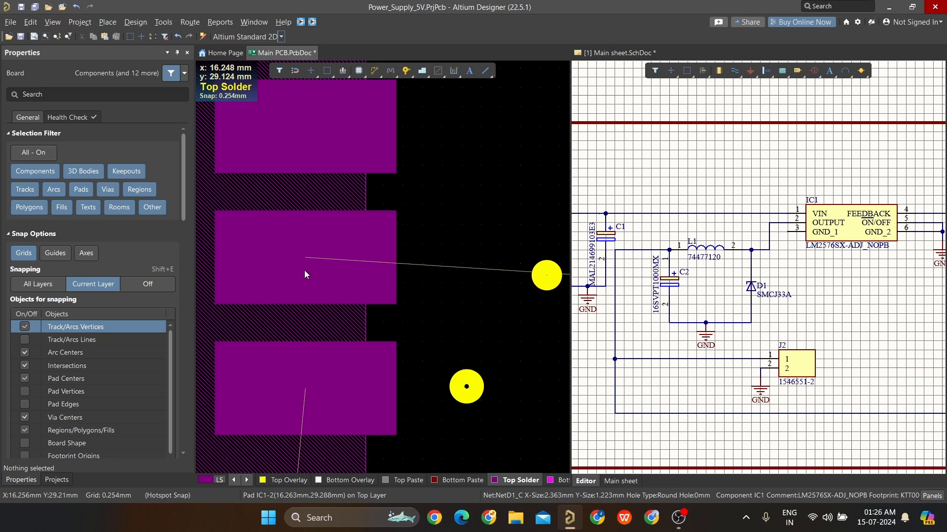
{"action": "left_click", "coordinate": [305, 274]}
{"action": "scroll", "coordinate": [468, 326], "scroll_direction": "down", "scroll_amount": 6, "text": "ctrl"}
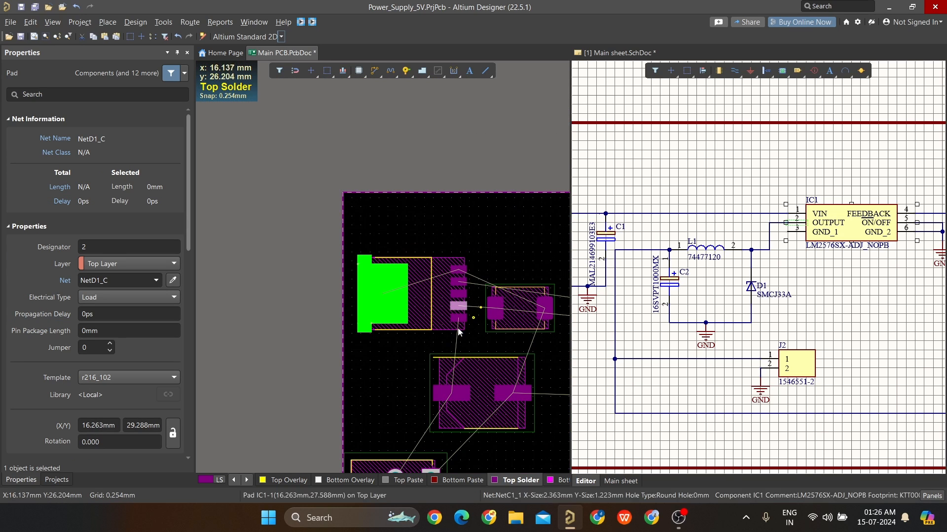
{"action": "left_click", "coordinate": [220, 480]}
{"action": "left_click", "coordinate": [261, 426]}
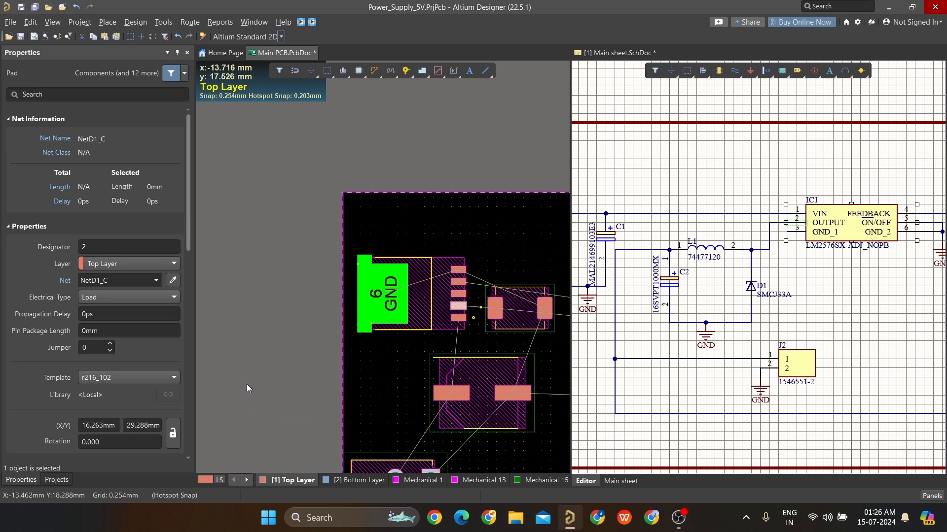
{"action": "left_click", "coordinate": [472, 306]}
{"action": "scroll", "coordinate": [469, 308], "scroll_direction": "up", "scroll_amount": 5, "text": "ctrl"}
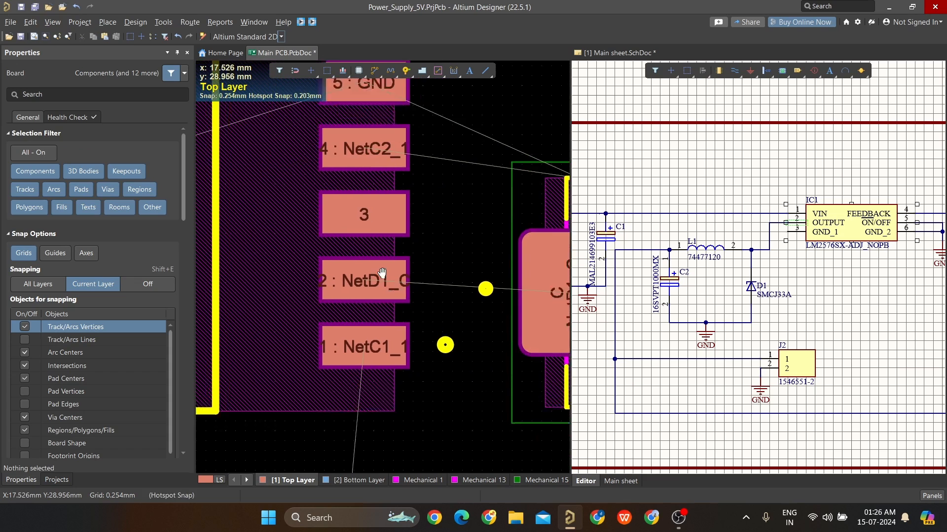
Identify inductor L1 in the schematic and place it horizontally on the board right of D1, at about X 41.1 mm, Y 23.1 mm.
{"action": "scroll", "coordinate": [365, 252], "scroll_direction": "down", "scroll_amount": 6, "text": "ctrl"}
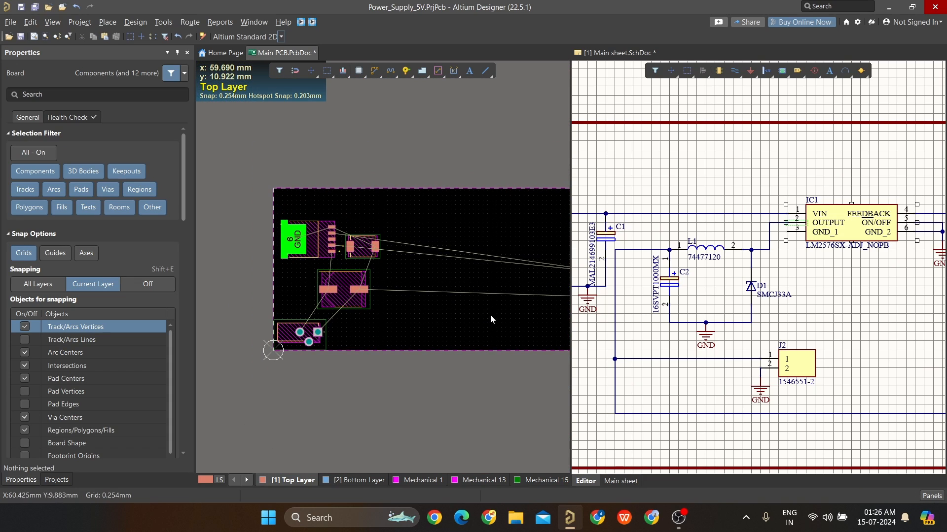
{"action": "scroll", "coordinate": [490, 316], "scroll_direction": "down", "scroll_amount": 4, "text": "ctrl"}
{"action": "scroll", "coordinate": [513, 223], "scroll_direction": "up", "scroll_amount": 4, "text": "ctrl"}
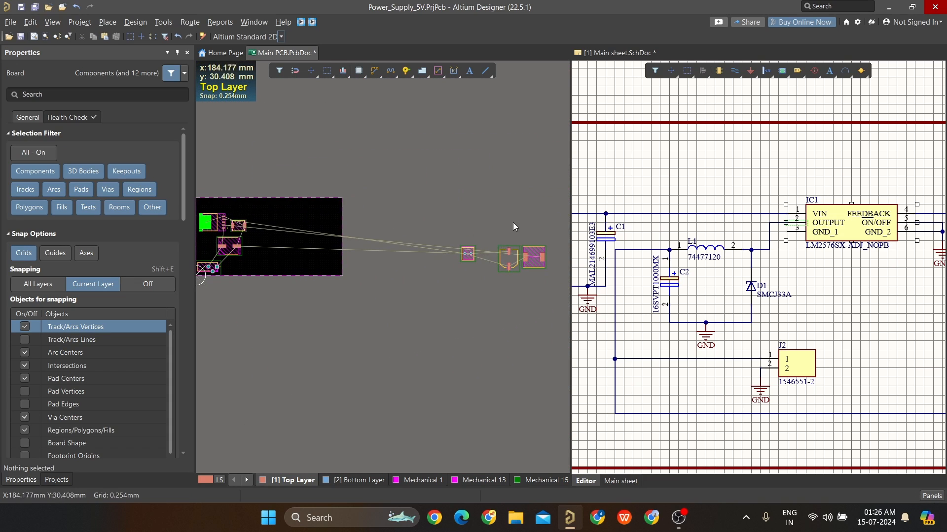
{"action": "left_click", "coordinate": [708, 256]}
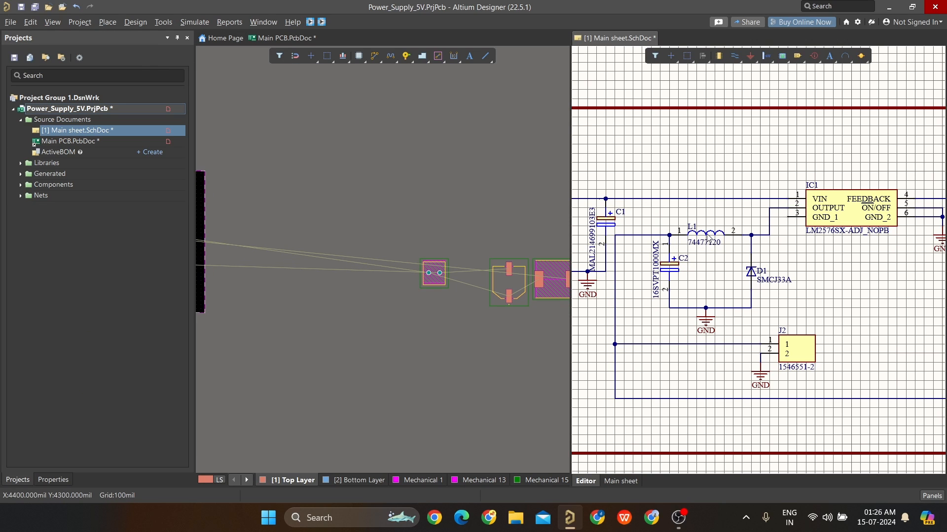
{"action": "scroll", "coordinate": [552, 286], "scroll_direction": "down", "scroll_amount": 3, "text": "ctrl"}
{"action": "left_click", "coordinate": [549, 288]}
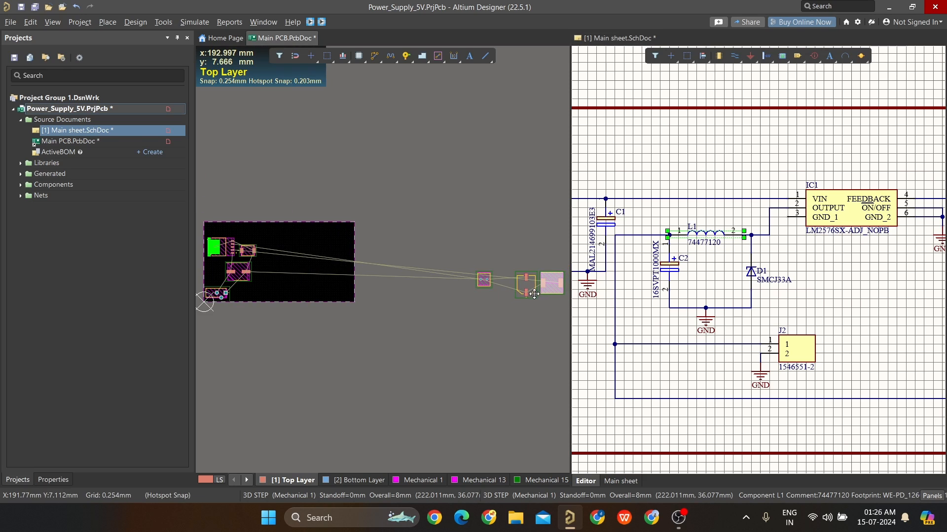
{"action": "left_click_drag", "start_coordinate": [549, 288], "coordinate": [278, 269]}
{"action": "scroll", "coordinate": [235, 271], "scroll_direction": "up", "scroll_amount": 3, "text": "ctrl"}
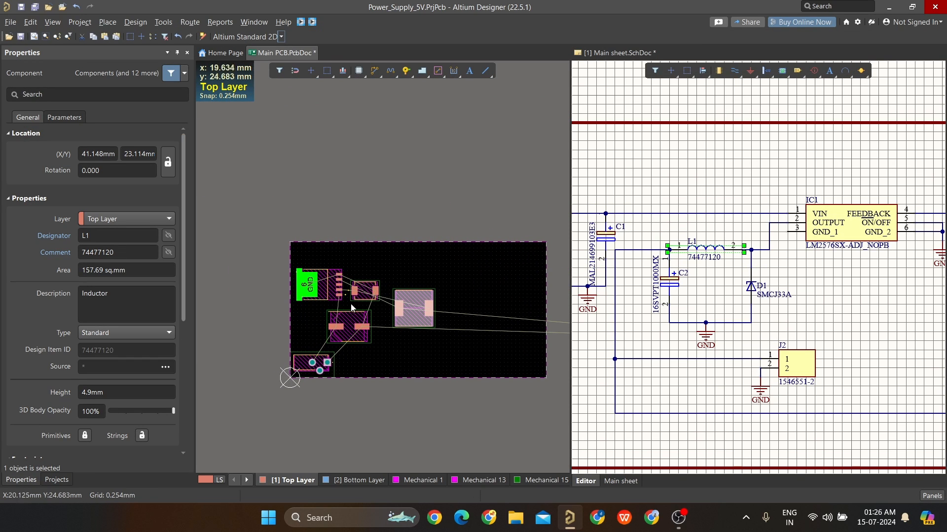
{"action": "scroll", "coordinate": [329, 297], "scroll_direction": "up", "scroll_amount": 2, "text": "ctrl"}
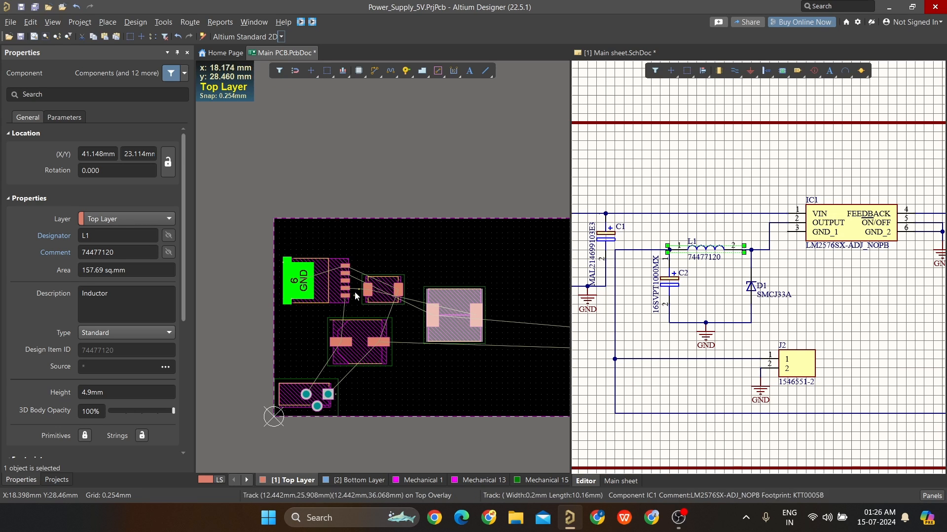
Move D1 off the board, above its upper edge, to free the space beside IC1.
{"action": "scroll", "coordinate": [379, 296], "scroll_direction": "up", "scroll_amount": 2, "text": "ctrl"}
{"action": "scroll", "coordinate": [380, 295], "scroll_direction": "up", "scroll_amount": 2, "text": "ctrl"}
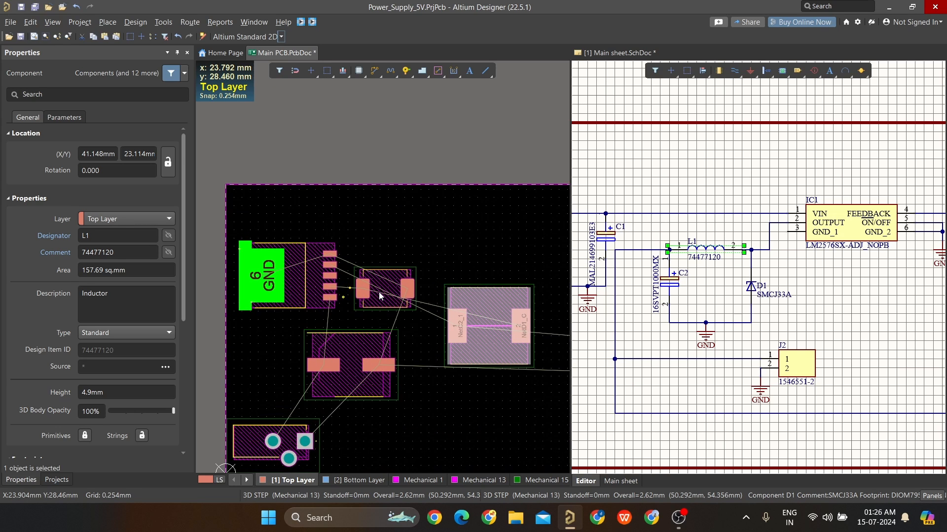
{"action": "left_click_drag", "start_coordinate": [382, 285], "coordinate": [456, 115]}
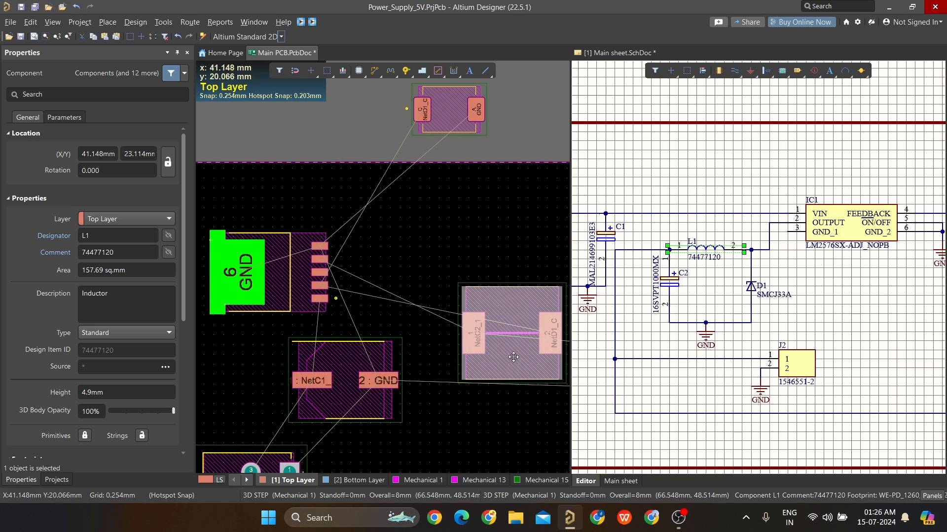
Place L1 vertically beside IC1's pin row at about X 31.2 mm, Y 28.7 mm, with pad 1 facing up.
{"action": "left_click_drag", "start_coordinate": [511, 332], "coordinate": [429, 250]}
{"action": "key", "text": "space"}
{"action": "key", "text": "space"}
{"action": "scroll", "coordinate": [407, 291], "scroll_direction": "up", "scroll_amount": 1, "text": "ctrl"}
{"action": "key", "text": "space"}
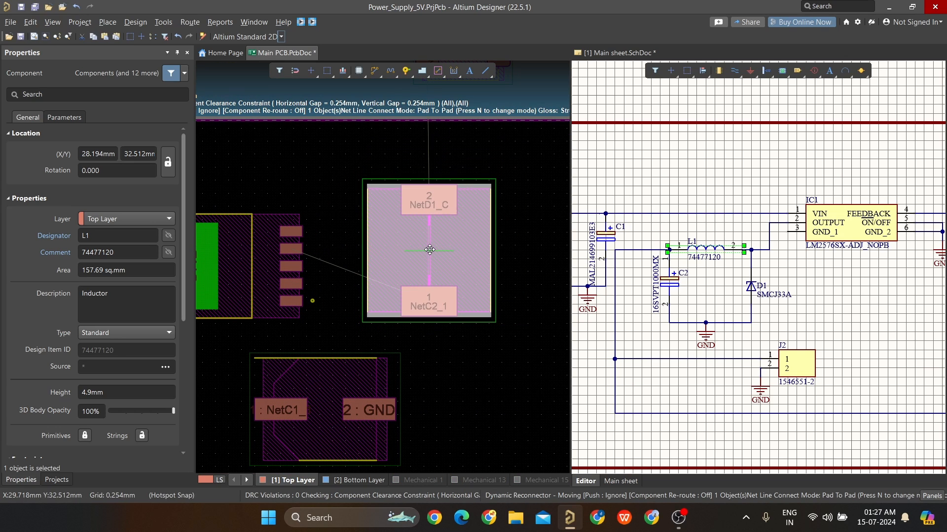
{"action": "key", "text": "space"}
{"action": "key", "text": "space"}
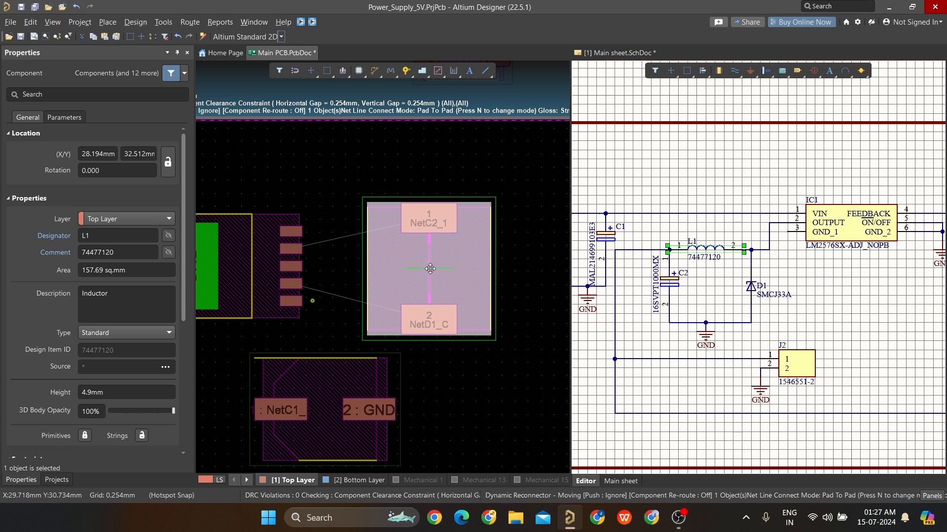
{"action": "left_click_drag", "start_coordinate": [430, 272], "coordinate": [450, 288]}
{"action": "scroll", "coordinate": [429, 296], "scroll_direction": "up", "scroll_amount": 1, "text": "ctrl"}
{"action": "scroll", "coordinate": [386, 244], "scroll_direction": "down", "scroll_amount": 3, "text": "ctrl"}
{"action": "right_click_drag", "start_coordinate": [384, 256], "coordinate": [384, 262]}
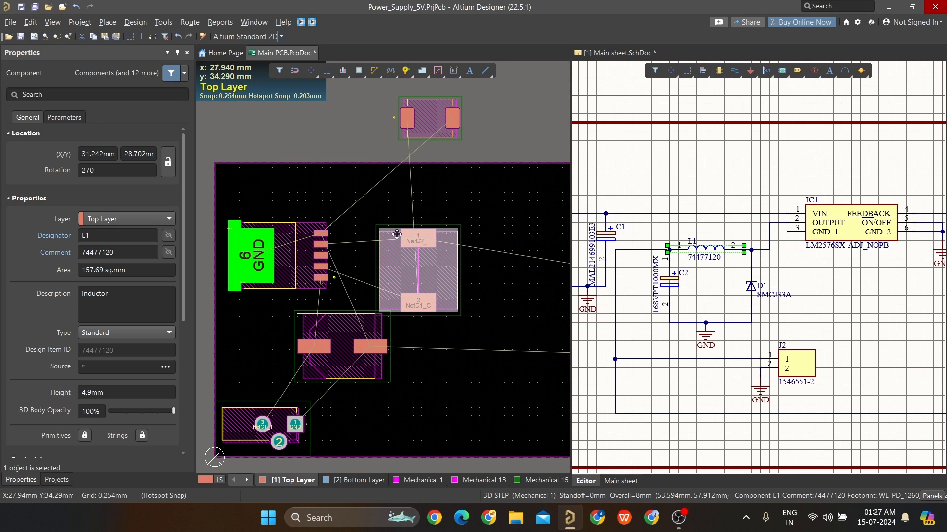
Move D1 below L1 and beside C1, and shift L1 up to about X 30.7 mm, Y 31.5 mm.
{"action": "left_click_drag", "start_coordinate": [431, 123], "coordinate": [457, 407]}
{"action": "scroll", "coordinate": [397, 203], "scroll_direction": "up", "scroll_amount": 2, "text": "ctrl"}
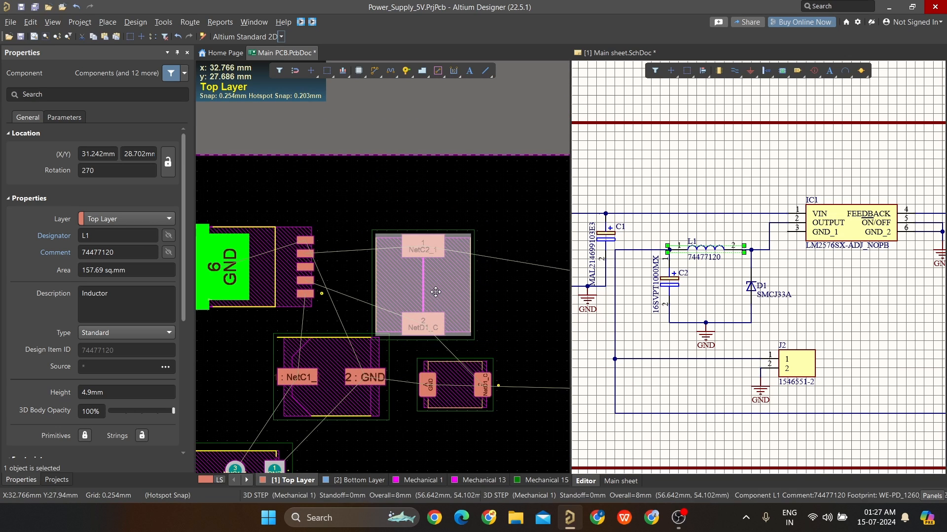
{"action": "left_click_drag", "start_coordinate": [423, 284], "coordinate": [435, 263]}
{"action": "left_click_drag", "start_coordinate": [460, 400], "coordinate": [445, 373]}
{"action": "scroll", "coordinate": [417, 290], "scroll_direction": "down", "scroll_amount": 3, "text": "ctrl"}
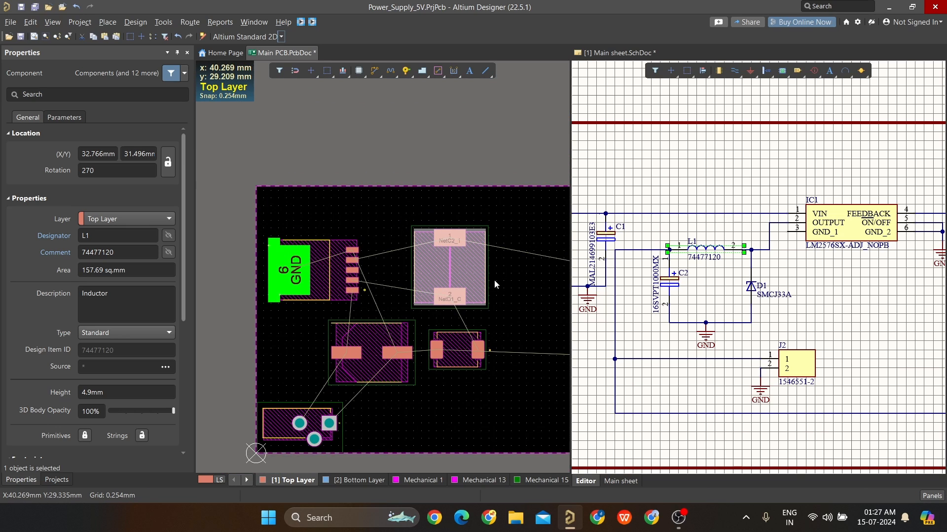
{"action": "left_click_drag", "start_coordinate": [417, 291], "coordinate": [394, 281]}
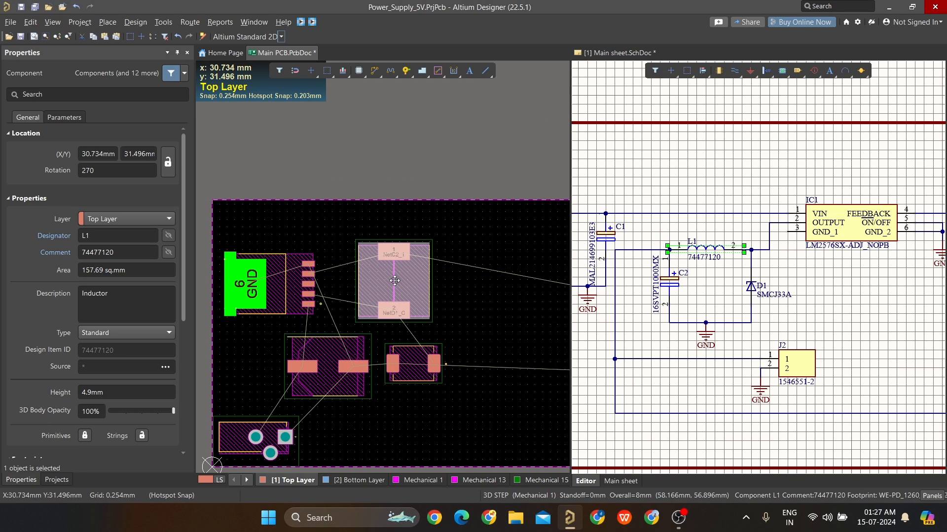
{"action": "scroll", "coordinate": [394, 280], "scroll_direction": "up", "scroll_amount": 2, "text": "ctrl"}
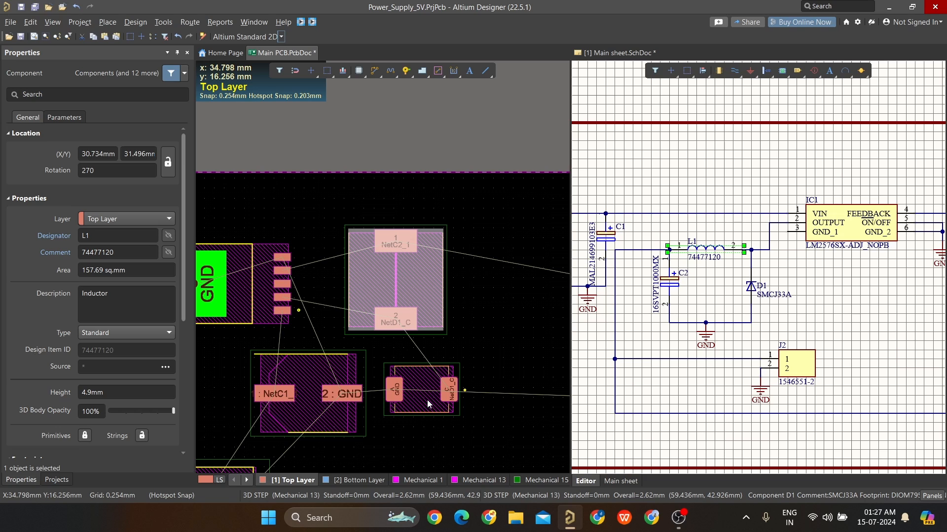
Rotate D1 vertical with its cathode up, and place L1 horizontally above it at about X 26.4 mm, Y 33.0 mm.
{"action": "left_click_drag", "start_coordinate": [428, 405], "coordinate": [408, 392]}
{"action": "key", "text": "space"}
{"action": "left_click_drag", "start_coordinate": [396, 279], "coordinate": [382, 271]}
{"action": "left_click_drag", "start_coordinate": [362, 282], "coordinate": [359, 271]}
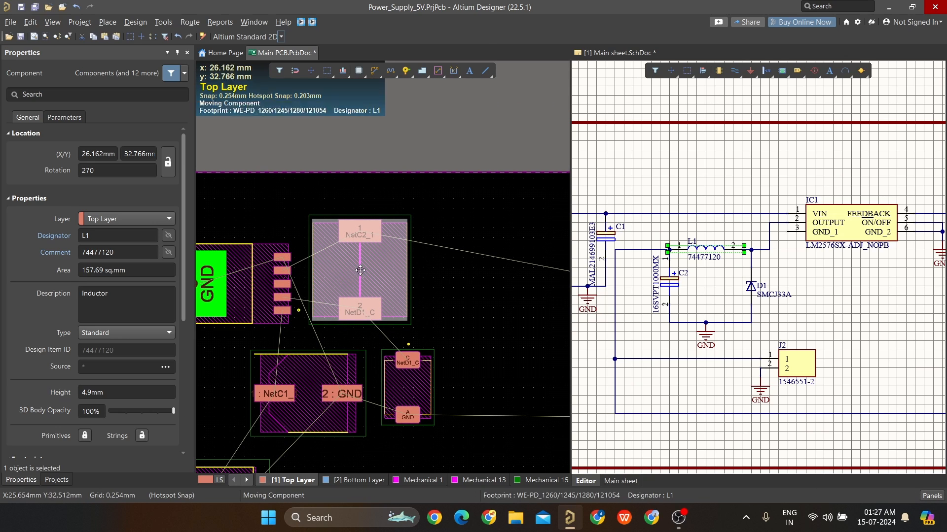
{"action": "mouse_move", "coordinate": [358, 269]}
{"action": "left_mouse_down"}
{"action": "mouse_move", "coordinate": [367, 277]}
{"action": "mouse_move", "coordinate": [362, 267]}
{"action": "left_mouse_up"}
{"action": "key", "text": "space"}
{"action": "left_click_drag", "start_coordinate": [389, 356], "coordinate": [387, 355]}
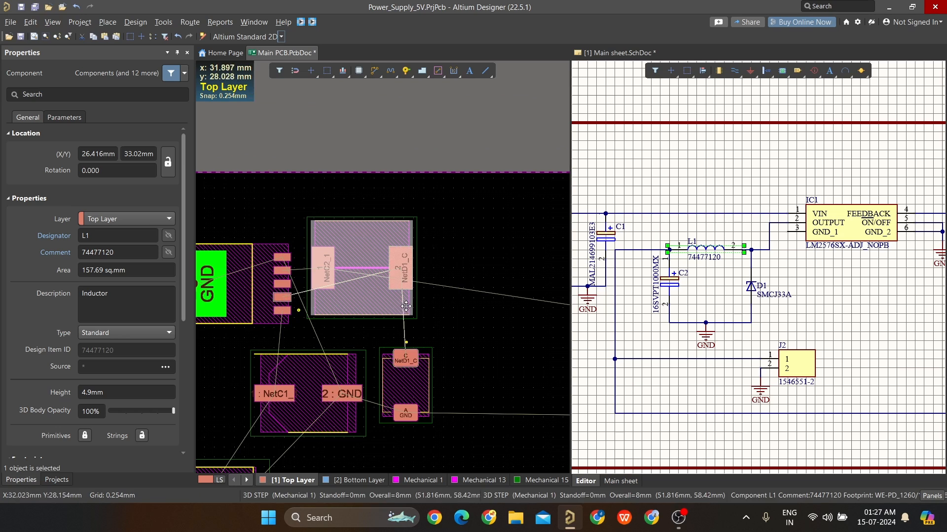
Move C1 left so its NetC1_1 pad sits above J1's pin 3 and its GND pad below IC1's pin row.
{"action": "scroll", "coordinate": [404, 305], "scroll_direction": "down", "scroll_amount": 2, "text": "ctrl"}
{"action": "right_click_drag", "start_coordinate": [463, 314], "coordinate": [415, 315]}
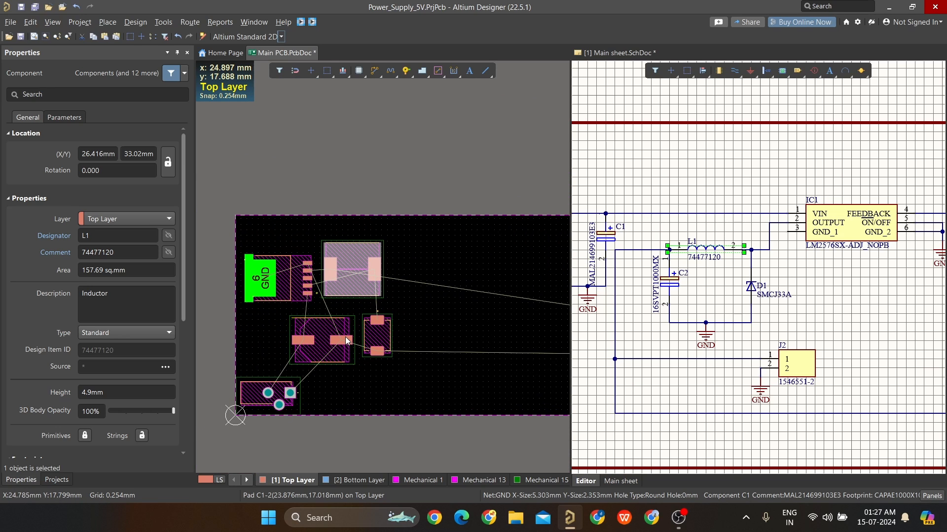
{"action": "scroll", "coordinate": [334, 341], "scroll_direction": "up", "scroll_amount": 3, "text": "ctrl"}
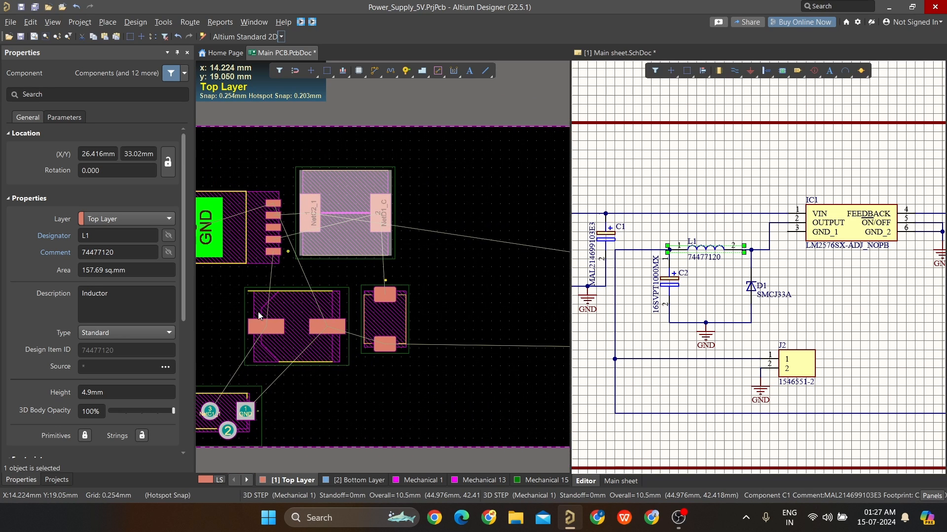
{"action": "right_click_drag", "start_coordinate": [262, 310], "coordinate": [484, 308]}
{"action": "scroll", "coordinate": [485, 320], "scroll_direction": "up", "scroll_amount": 2, "text": "ctrl"}
{"action": "right_click_drag", "start_coordinate": [486, 344], "coordinate": [432, 338]}
{"action": "left_click_drag", "start_coordinate": [443, 339], "coordinate": [341, 327]}
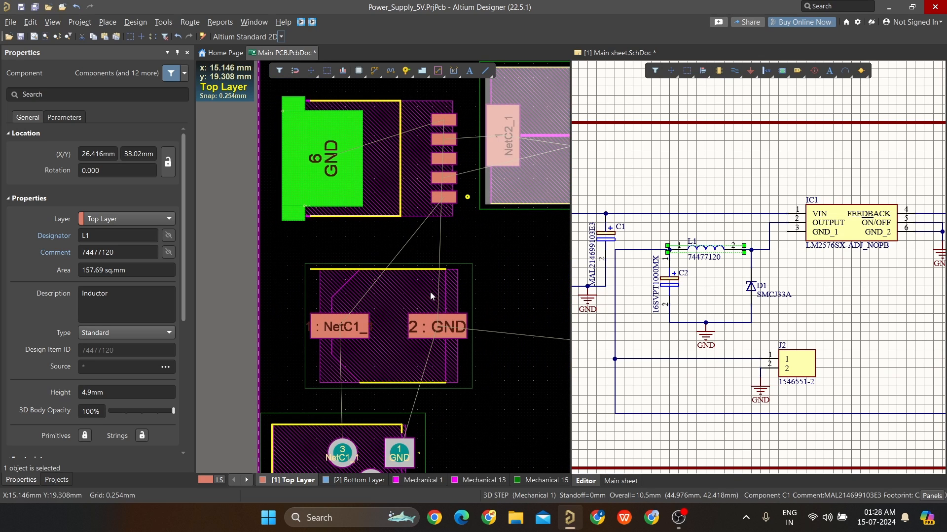
{"action": "scroll", "coordinate": [439, 329], "scroll_direction": "down", "scroll_amount": 3, "text": "ctrl"}
{"action": "scroll", "coordinate": [402, 255], "scroll_direction": "up", "scroll_amount": 3, "text": "ctrl"}
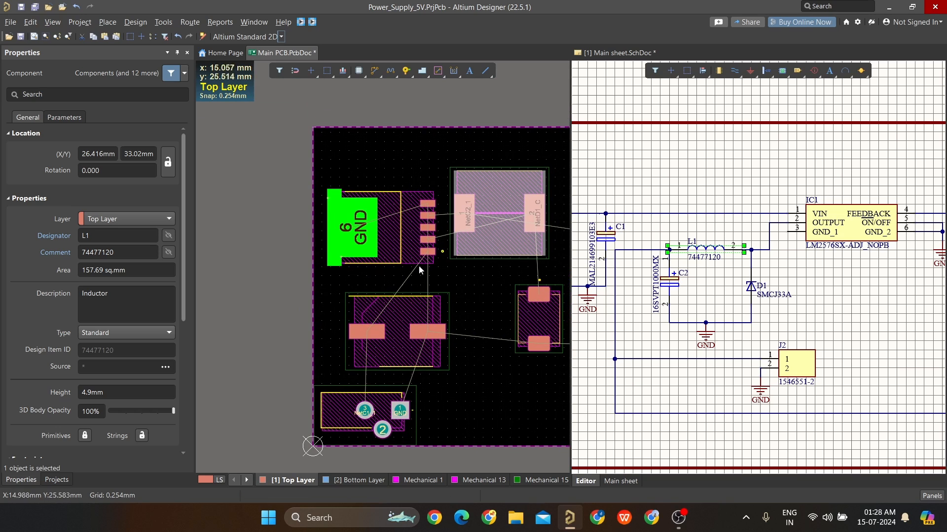
Move L1 down to about X 26.7 mm, Y 31.0 mm and position D1 directly below it, closer to C1.
{"action": "left_click_drag", "start_coordinate": [443, 253], "coordinate": [448, 271]}
{"action": "scroll", "coordinate": [448, 270], "scroll_direction": "down", "scroll_amount": 2, "text": "ctrl"}
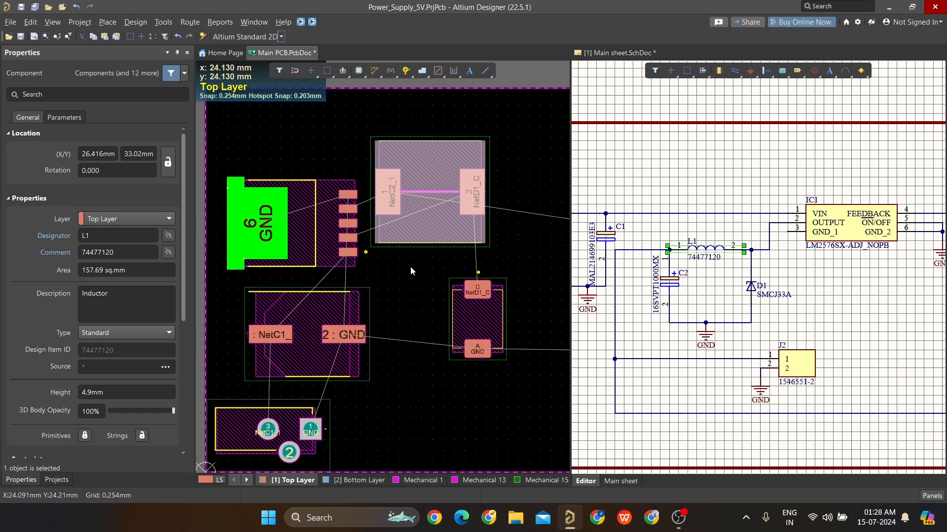
{"action": "left_click_drag", "start_coordinate": [447, 313], "coordinate": [427, 307]}
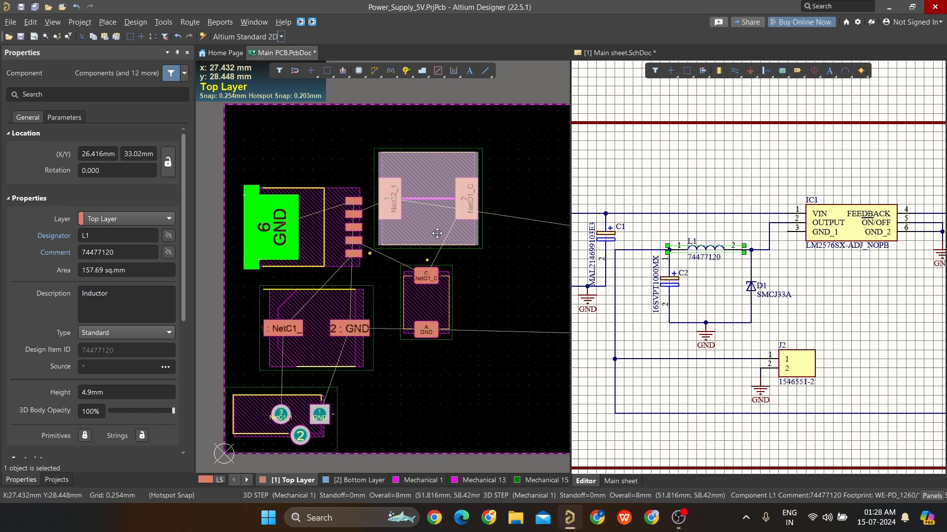
{"action": "left_click_drag", "start_coordinate": [436, 233], "coordinate": [431, 215]}
{"action": "scroll", "coordinate": [395, 218], "scroll_direction": "up", "scroll_amount": 3, "text": "ctrl"}
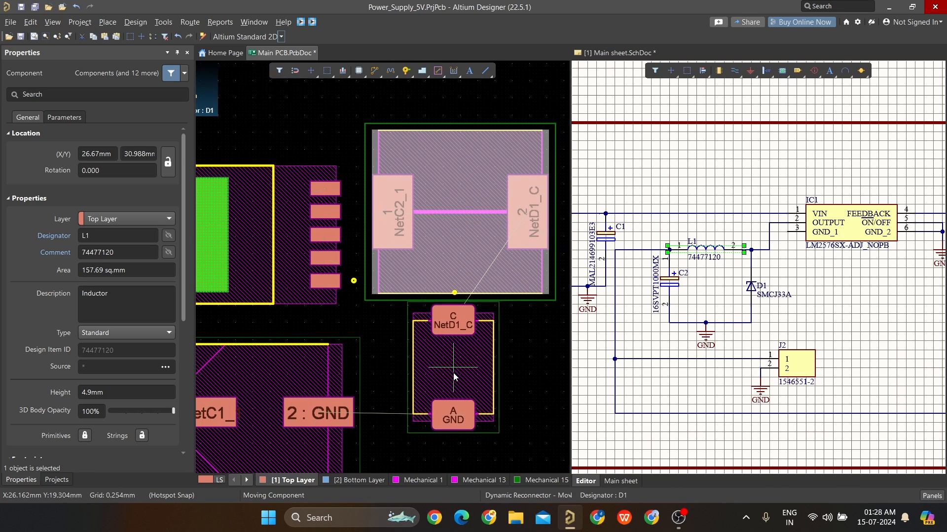
{"action": "left_click_drag", "start_coordinate": [455, 384], "coordinate": [453, 392]}
Widen the PCB view and select capacitor C2, which is still parked outside the board.
{"action": "scroll", "coordinate": [474, 306], "scroll_direction": "down", "scroll_amount": 3, "text": "ctrl"}
{"action": "scroll", "coordinate": [476, 309], "scroll_direction": "down", "scroll_amount": 3, "text": "ctrl"}
{"action": "left_click", "coordinate": [467, 235]}
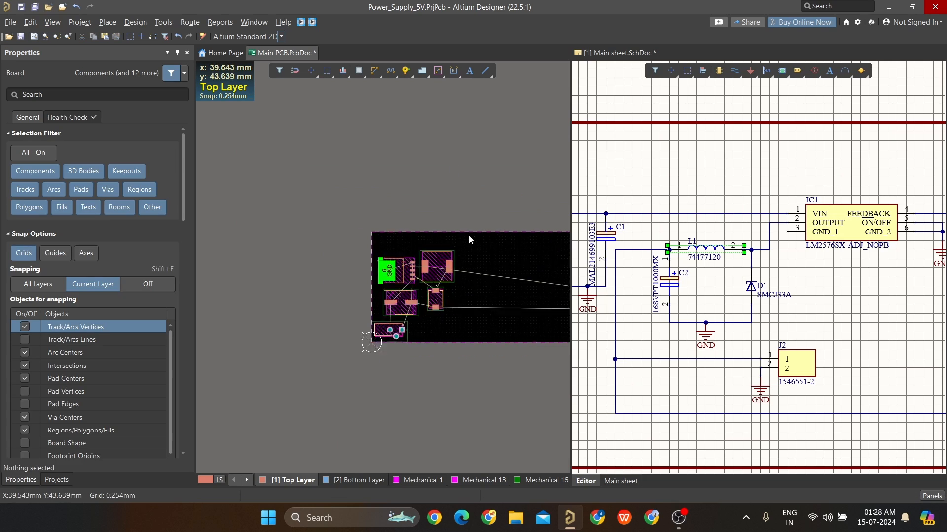
{"action": "scroll", "coordinate": [441, 274], "scroll_direction": "down", "scroll_amount": 2, "text": "ctrl"}
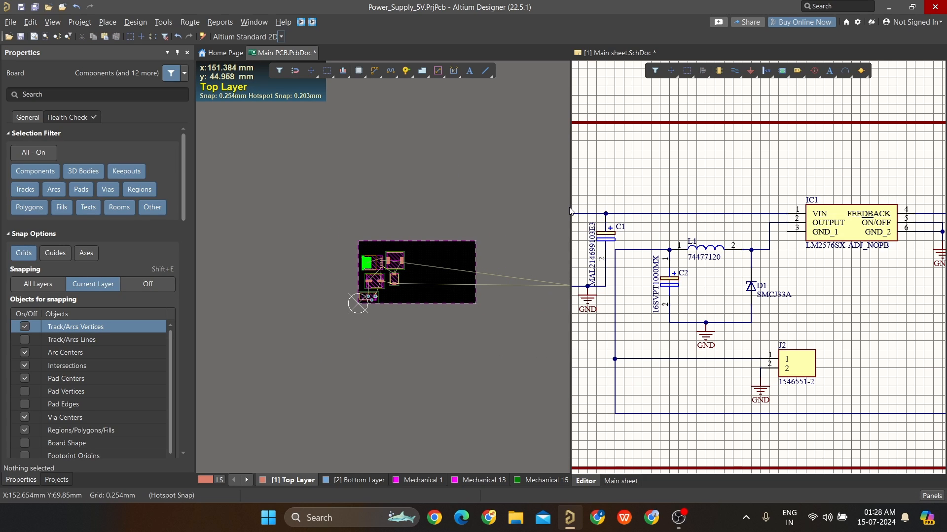
{"action": "left_click_drag", "start_coordinate": [599, 207], "coordinate": [599, 207]}
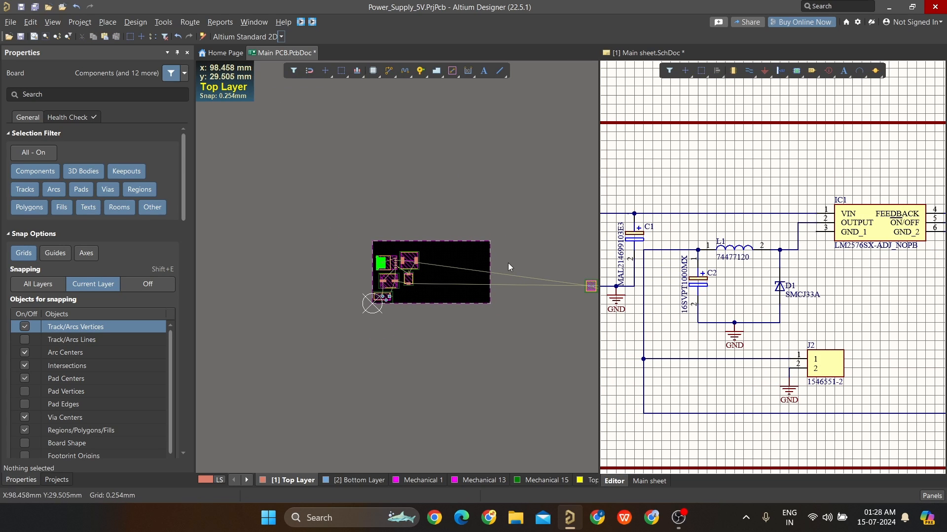
{"action": "scroll", "coordinate": [508, 263], "scroll_direction": "down", "scroll_amount": 2, "text": "ctrl"}
{"action": "right_click_drag", "start_coordinate": [572, 275], "coordinate": [543, 276]}
{"action": "scroll", "coordinate": [544, 277], "scroll_direction": "up", "scroll_amount": 3, "text": "ctrl"}
{"action": "scroll", "coordinate": [543, 277], "scroll_direction": "up", "scroll_amount": 1, "text": "ctrl"}
{"action": "left_click", "coordinate": [548, 288]}
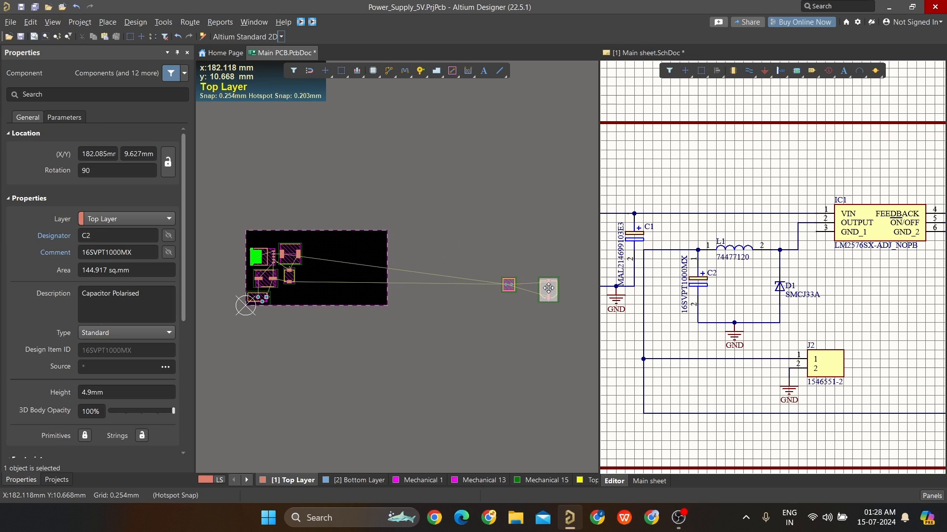
Bring C2 onto the board at about X 47.2 mm, Y 7.6 mm, with its rotation at 180 degrees.
{"action": "left_click_drag", "start_coordinate": [549, 288], "coordinate": [538, 263]}
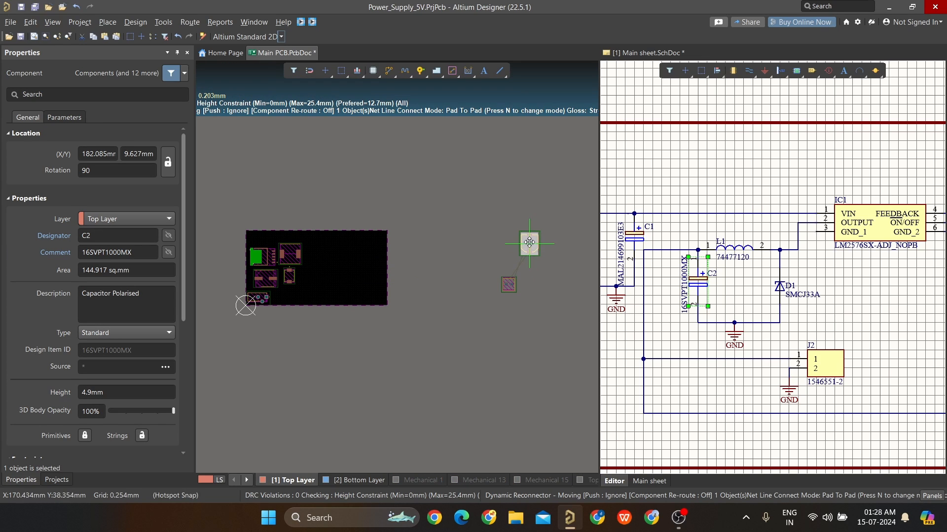
{"action": "left_click_drag", "start_coordinate": [484, 227], "coordinate": [484, 226]}
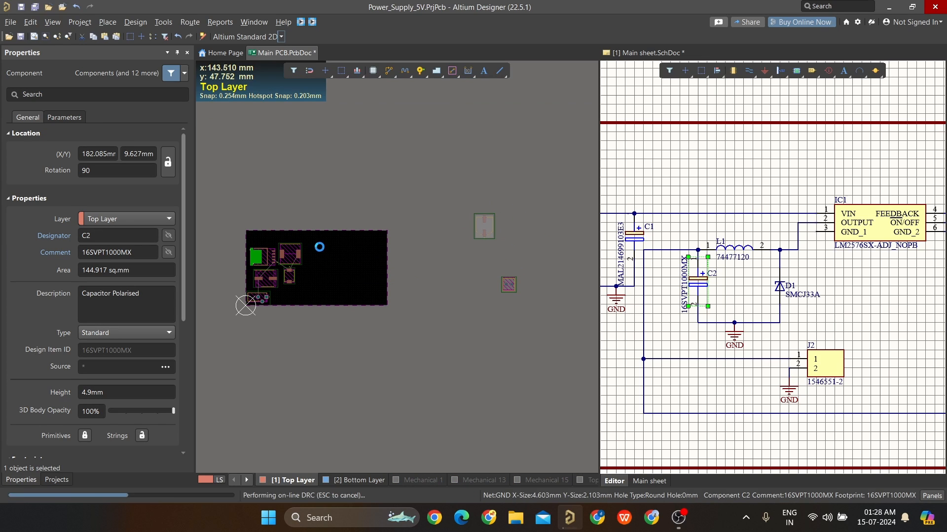
{"action": "scroll", "coordinate": [277, 266], "scroll_direction": "up", "scroll_amount": 3, "text": "ctrl"}
{"action": "scroll", "coordinate": [292, 255], "scroll_direction": "down", "scroll_amount": 3, "text": "ctrl"}
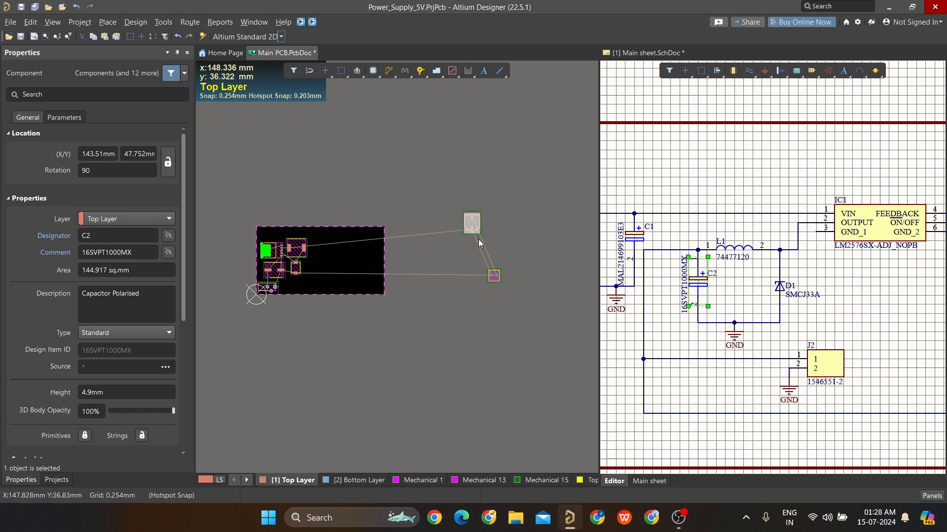
{"action": "left_click_drag", "start_coordinate": [469, 224], "coordinate": [328, 283]}
{"action": "key", "text": "space"}
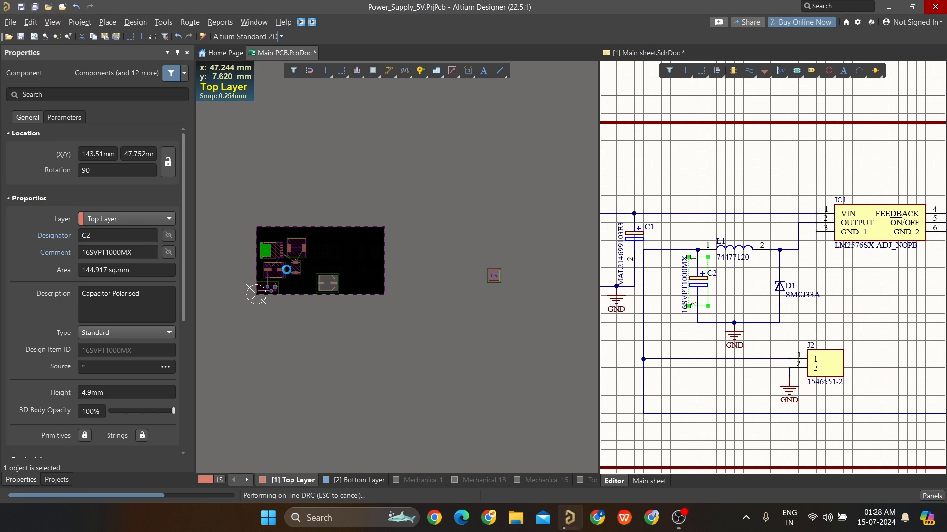
Cross-check capacitor C1 in the schematic against its footprint on the board.
{"action": "scroll", "coordinate": [285, 269], "scroll_direction": "up", "scroll_amount": 1, "text": "ctrl"}
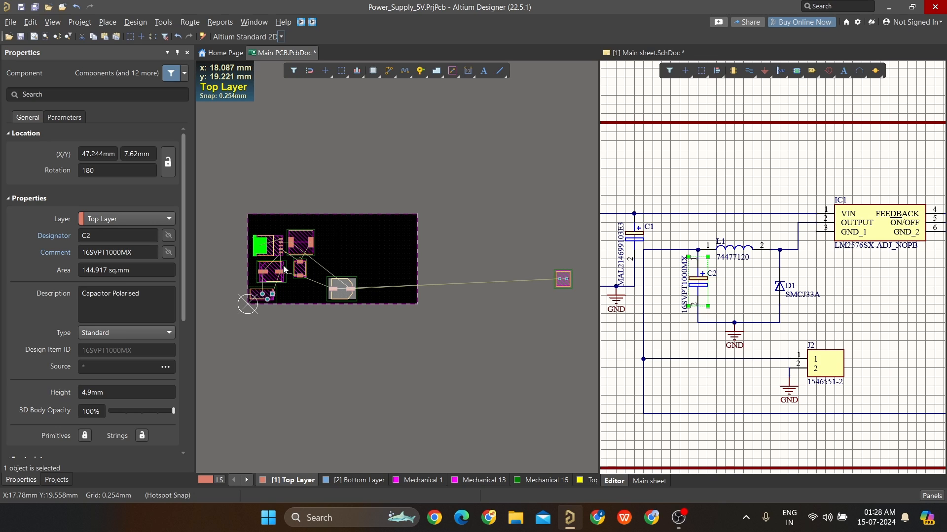
{"action": "scroll", "coordinate": [284, 269], "scroll_direction": "up", "scroll_amount": 1, "text": "ctrl"}
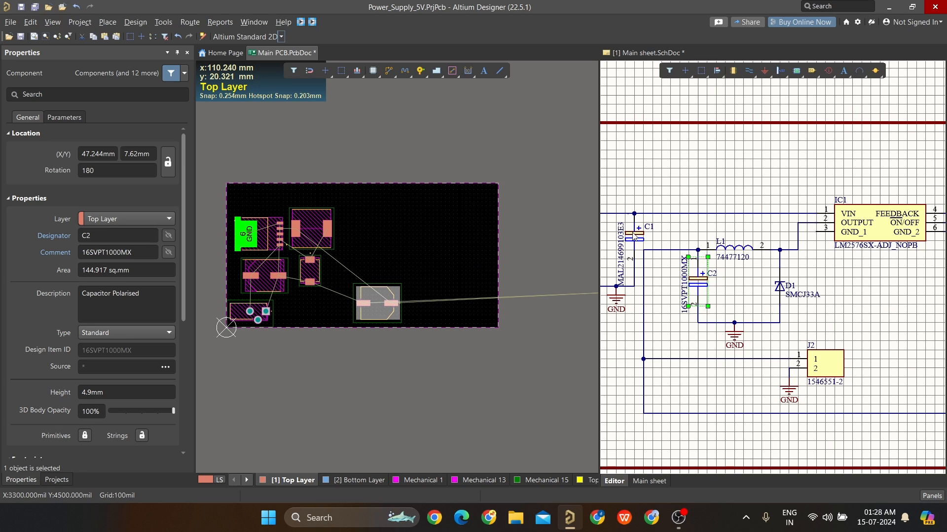
{"action": "left_click", "coordinate": [636, 202]}
{"action": "left_click", "coordinate": [636, 221]}
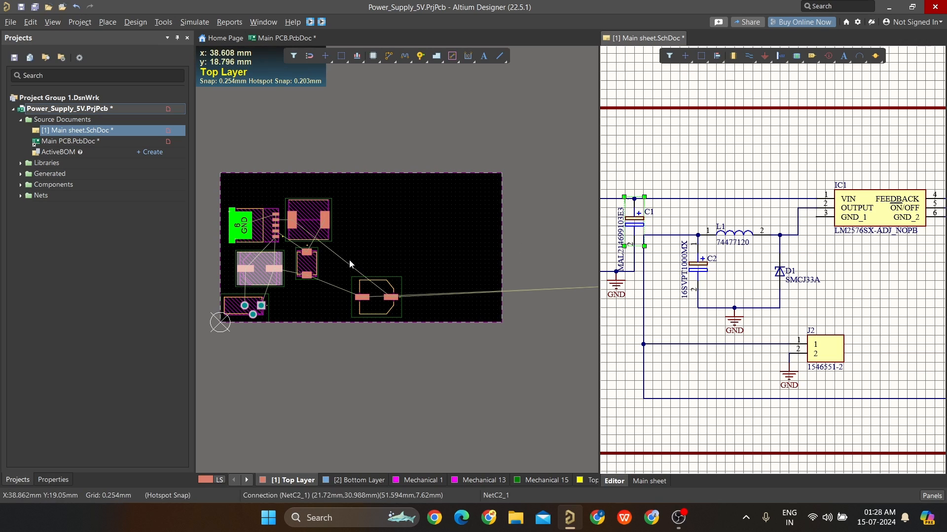
{"action": "left_click", "coordinate": [305, 324]}
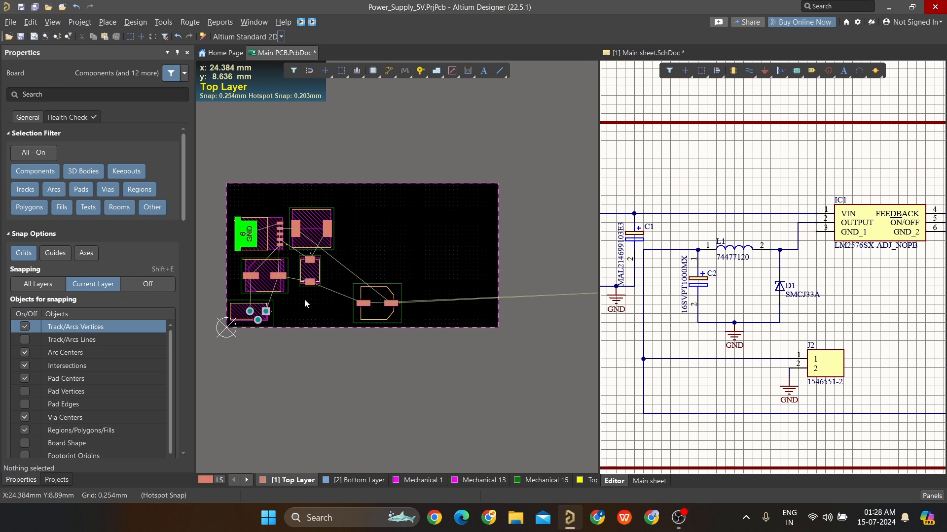
Move C2 up and left to about X 45.0 mm, Y 11.2 mm, in the open area beyond D1.
{"action": "scroll", "coordinate": [305, 298], "scroll_direction": "down", "scroll_amount": 2, "text": "ctrl"}
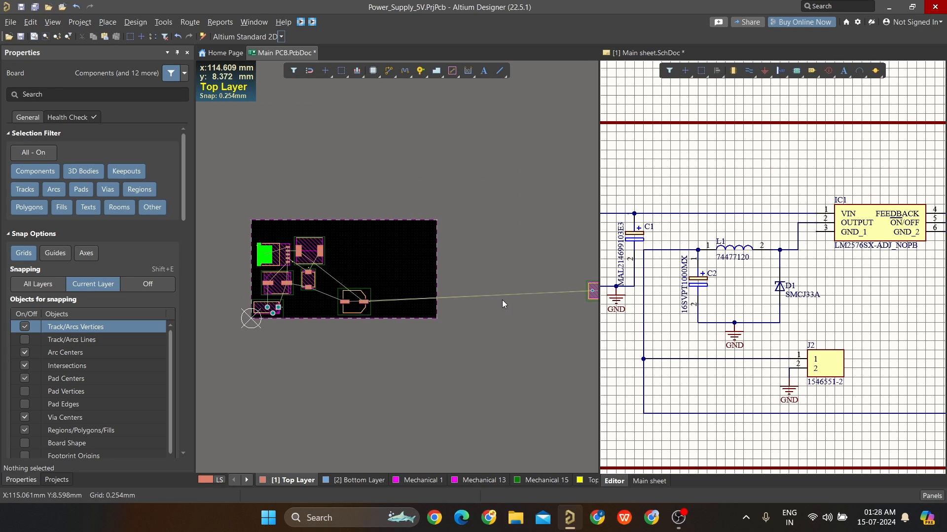
{"action": "left_click_drag", "start_coordinate": [368, 310], "coordinate": [339, 301]}
{"action": "scroll", "coordinate": [339, 301], "scroll_direction": "up", "scroll_amount": 1, "text": "ctrl"}
{"action": "scroll", "coordinate": [339, 301], "scroll_direction": "up", "scroll_amount": 2, "text": "ctrl"}
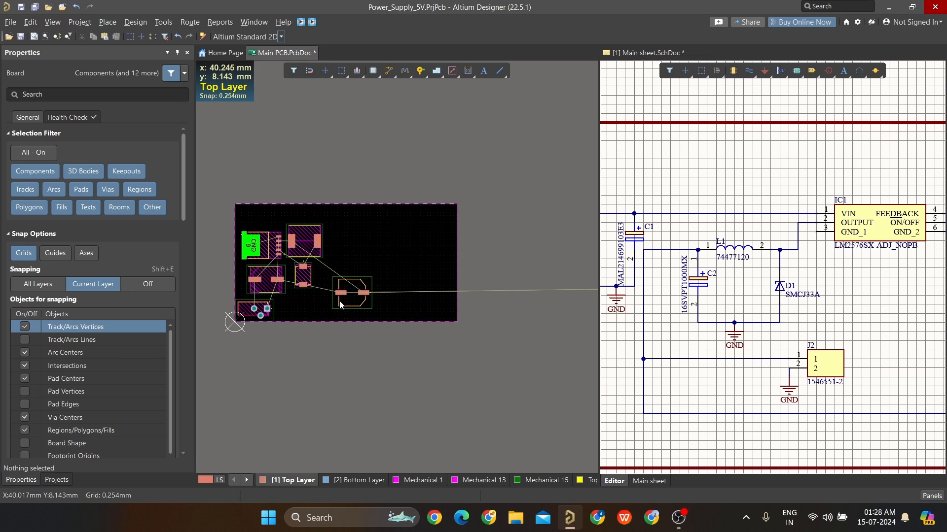
{"action": "left_click", "coordinate": [344, 314]}
{"action": "right_click_drag", "start_coordinate": [334, 340], "coordinate": [404, 341]}
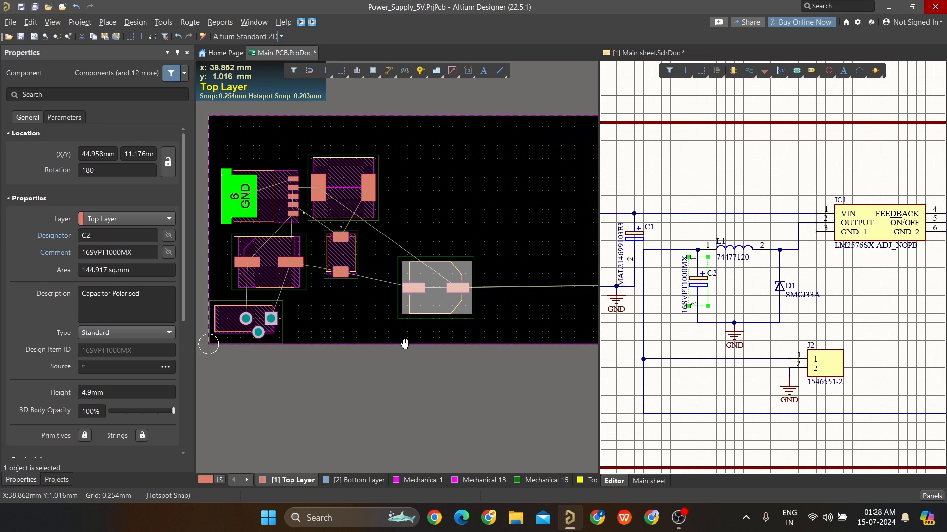
{"action": "left_click", "coordinate": [413, 395]}
{"action": "scroll", "coordinate": [437, 305], "scroll_direction": "up", "scroll_amount": 4, "text": "ctrl"}
{"action": "scroll", "coordinate": [433, 278], "scroll_direction": "down", "scroll_amount": 3, "text": "ctrl"}
{"action": "left_click", "coordinate": [434, 278]}
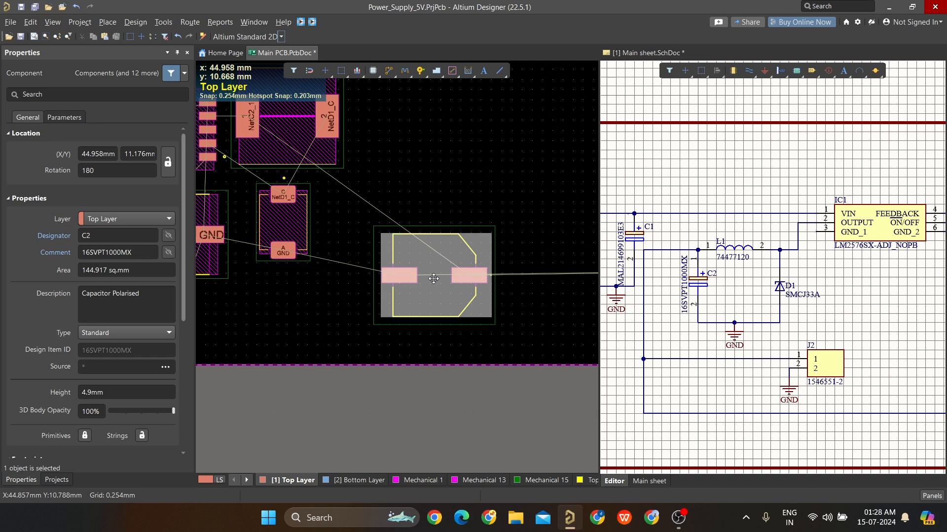
{"action": "scroll", "coordinate": [433, 278], "scroll_direction": "down", "scroll_amount": 1, "text": "ctrl"}
{"action": "right_click_drag", "start_coordinate": [433, 278], "coordinate": [515, 297]}
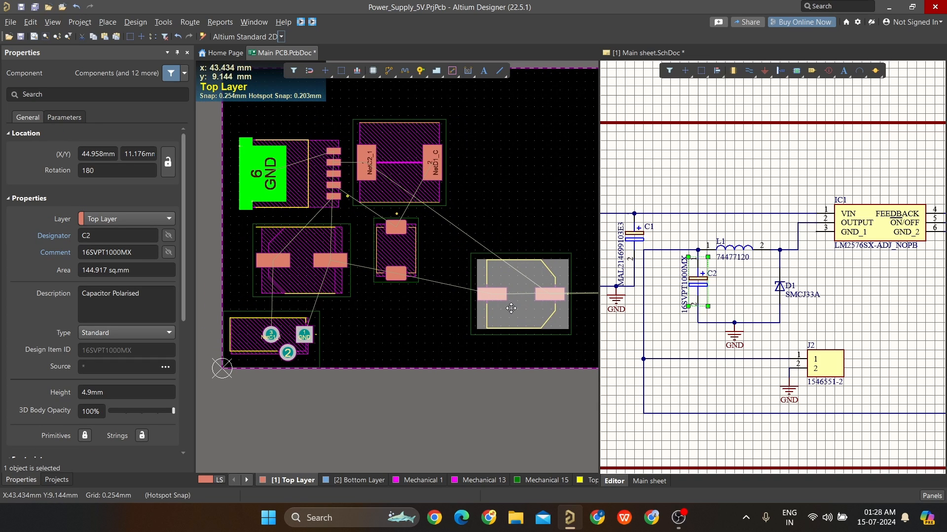
Move C2 up past L1 to about X 42.7 mm, Y 36.3 mm, with its rotation at 270 degrees.
{"action": "left_click_drag", "start_coordinate": [512, 306], "coordinate": [508, 257]}
{"action": "right_click_drag", "start_coordinate": [485, 169], "coordinate": [498, 218]}
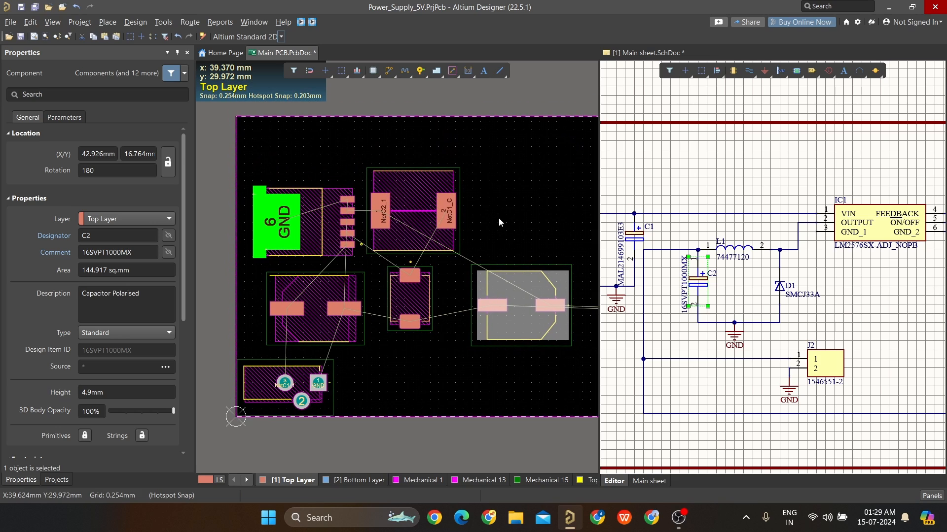
{"action": "left_click_drag", "start_coordinate": [522, 306], "coordinate": [519, 172]}
{"action": "key", "text": "space"}
{"action": "right_click_drag", "start_coordinate": [464, 250], "coordinate": [470, 259]}
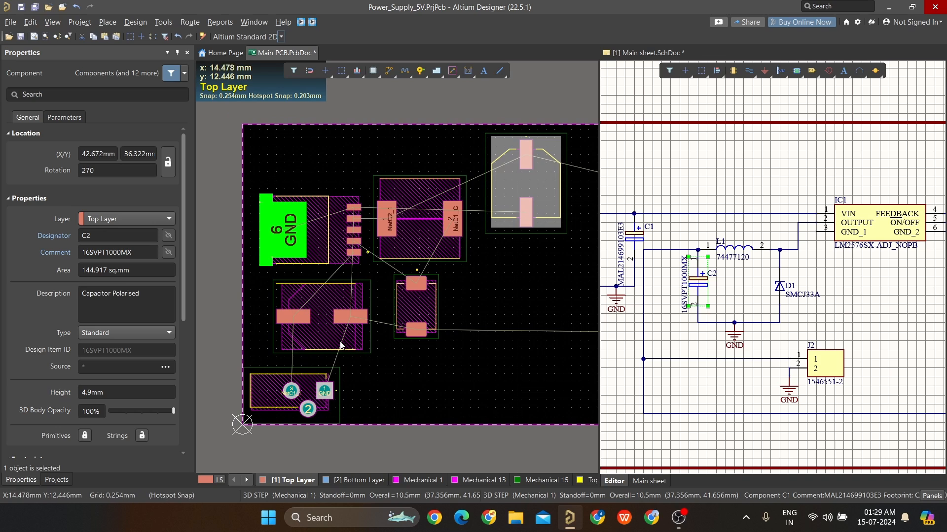
Shift C1 and L1 slightly down, and D1 and IC1 slightly down and left, to even out their spacing.
{"action": "left_click_drag", "start_coordinate": [341, 345], "coordinate": [341, 356]}
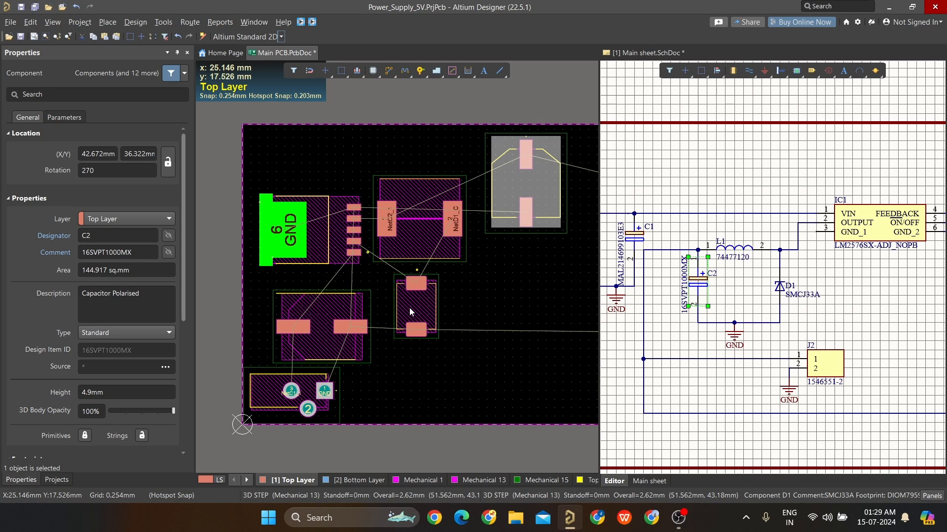
{"action": "mouse_move", "coordinate": [409, 311]}
{"action": "left_mouse_down"}
{"action": "mouse_move", "coordinate": [416, 325]}
{"action": "mouse_move", "coordinate": [402, 326]}
{"action": "left_mouse_up"}
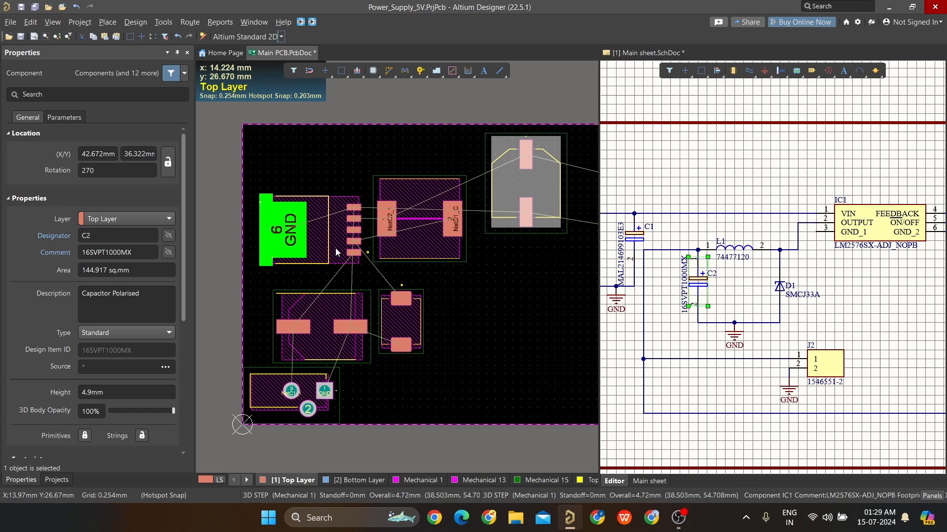
{"action": "mouse_move", "coordinate": [356, 256]}
{"action": "left_mouse_down"}
{"action": "mouse_move", "coordinate": [344, 274]}
{"action": "mouse_move", "coordinate": [348, 264]}
{"action": "left_mouse_up"}
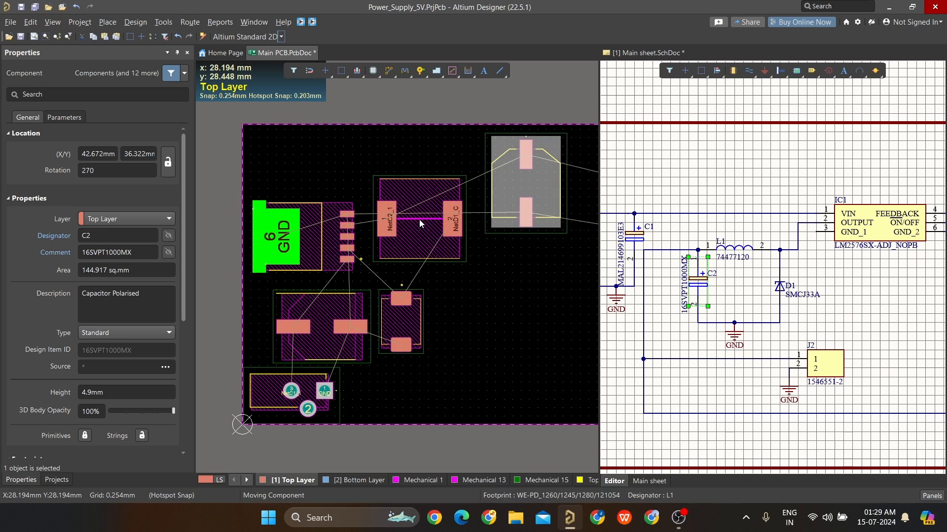
{"action": "left_click_drag", "start_coordinate": [422, 222], "coordinate": [419, 238]}
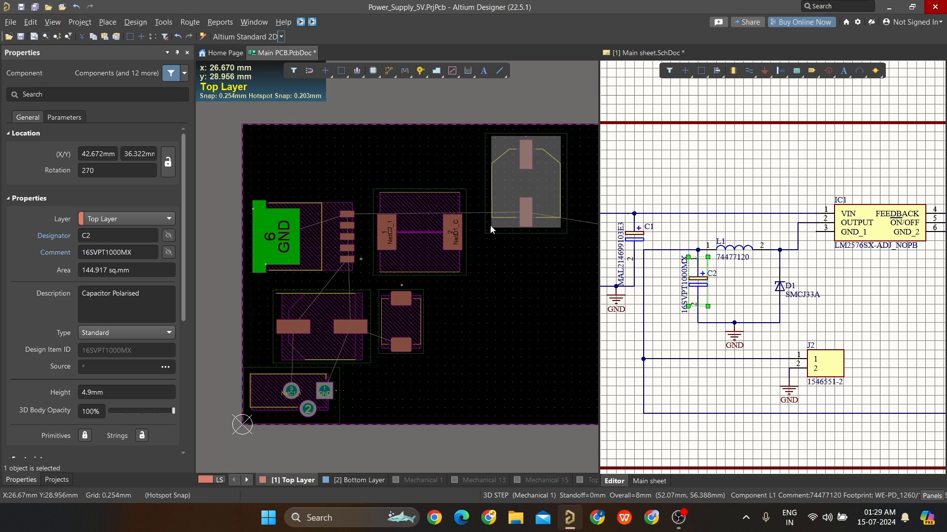
Rotate C2 to 180 degrees and place it at about X 44.5 mm, Y 37.3 mm, near the board's upper edge.
{"action": "mouse_move", "coordinate": [525, 183]}
{"action": "left_mouse_down"}
{"action": "mouse_move", "coordinate": [526, 196]}
{"action": "mouse_move", "coordinate": [538, 176]}
{"action": "left_mouse_up"}
{"action": "key", "text": "space"}
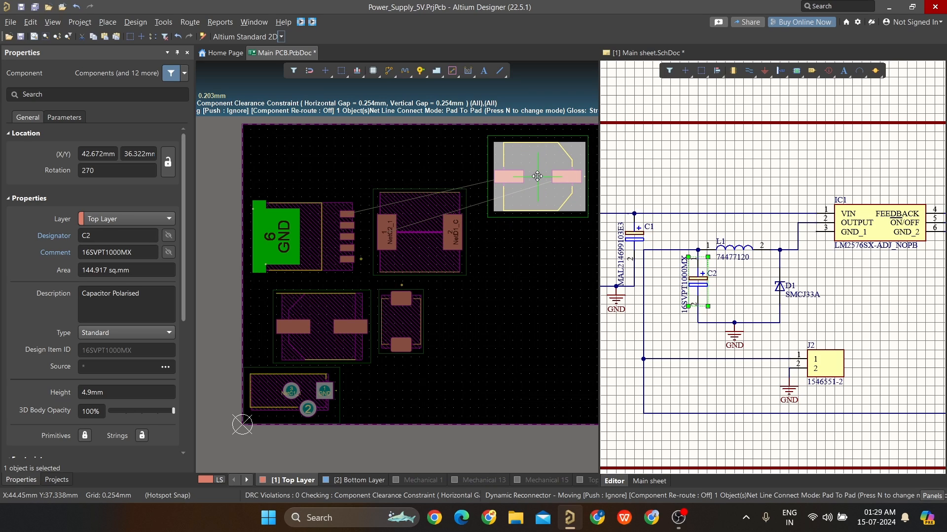
{"action": "left_click_drag", "start_coordinate": [537, 176], "coordinate": [537, 176]}
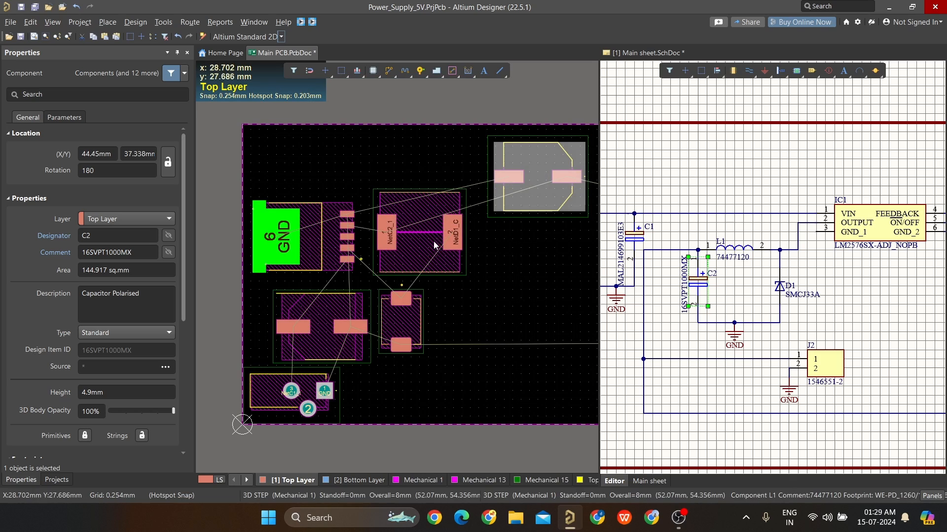
{"action": "left_click", "coordinate": [510, 268]}
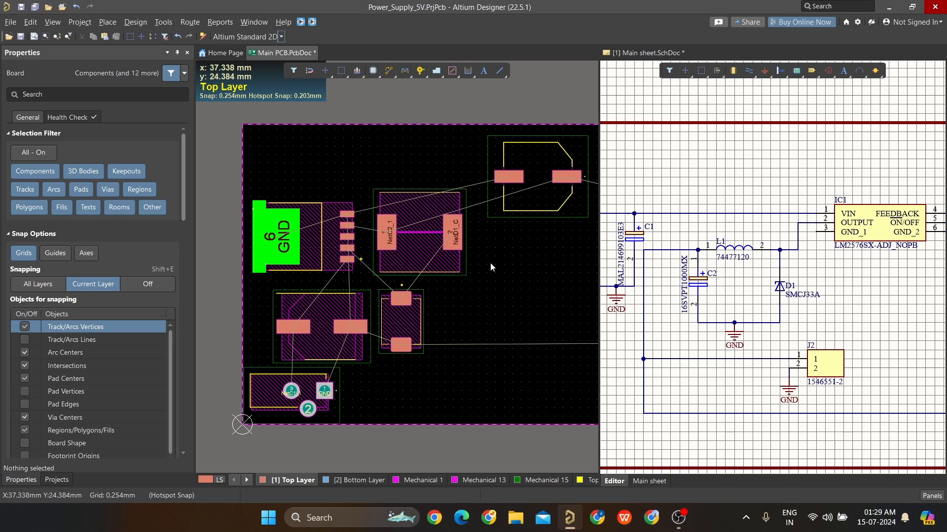
Nudge inductor L1 slightly up and right, widening its gap from IC1.
{"action": "scroll", "coordinate": [486, 250], "scroll_direction": "down", "scroll_amount": 2, "text": "ctrl"}
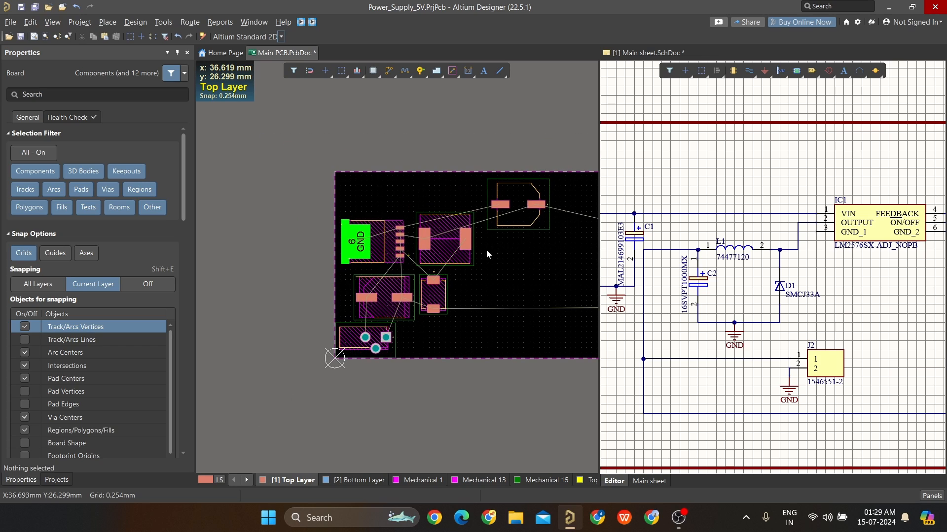
{"action": "scroll", "coordinate": [486, 250], "scroll_direction": "up", "scroll_amount": 3, "text": "ctrl"}
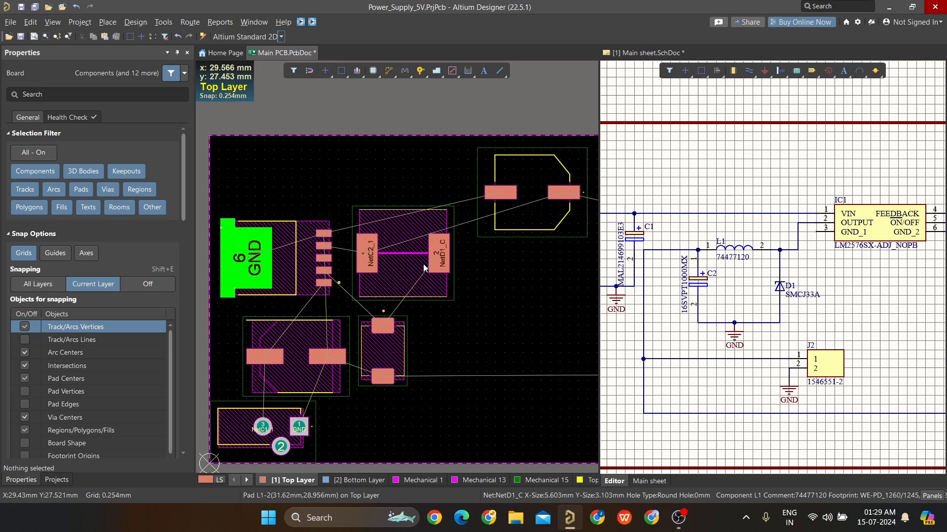
{"action": "left_click_drag", "start_coordinate": [405, 259], "coordinate": [418, 255]}
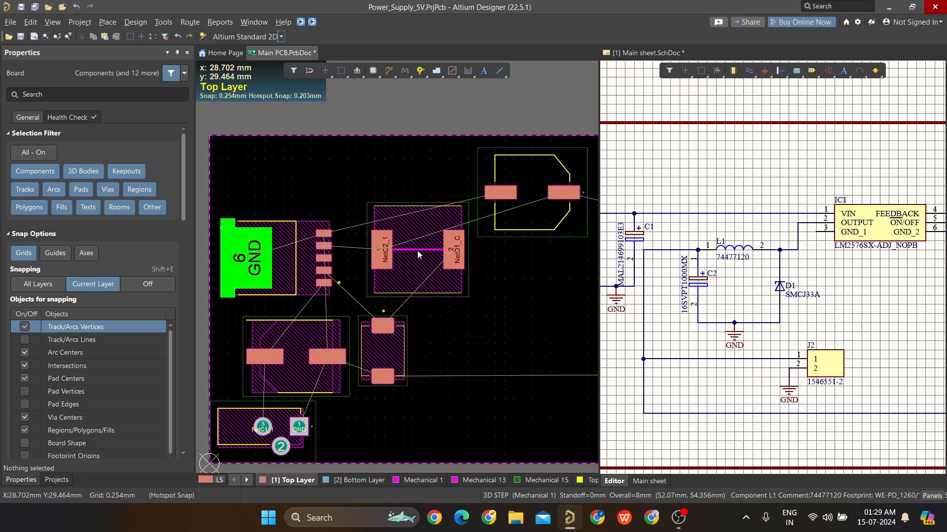
Check the nets on the L1 and C2 pads, and move C2 closer to the board's upper edge, rotated by another 180 degrees.
{"action": "scroll", "coordinate": [417, 254], "scroll_direction": "up", "scroll_amount": 2, "text": "ctrl"}
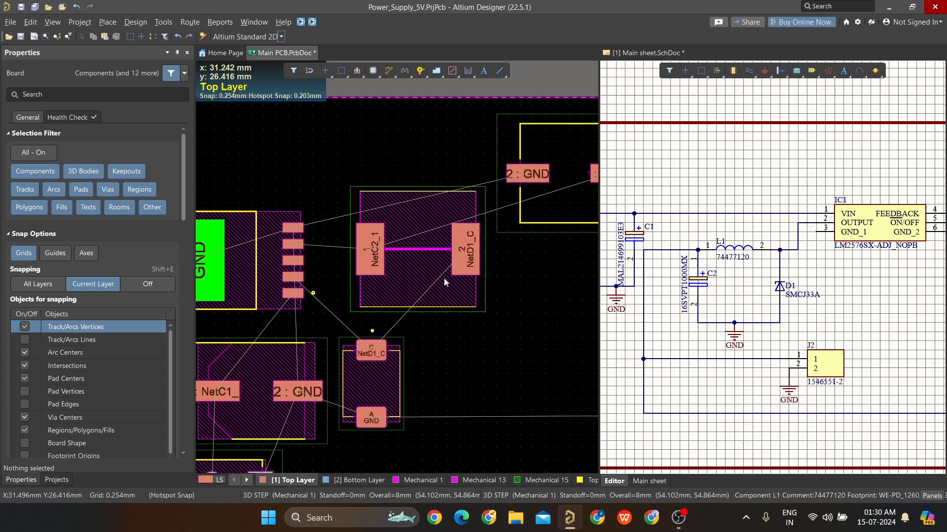
{"action": "scroll", "coordinate": [443, 282], "scroll_direction": "down", "scroll_amount": 2, "text": "ctrl"}
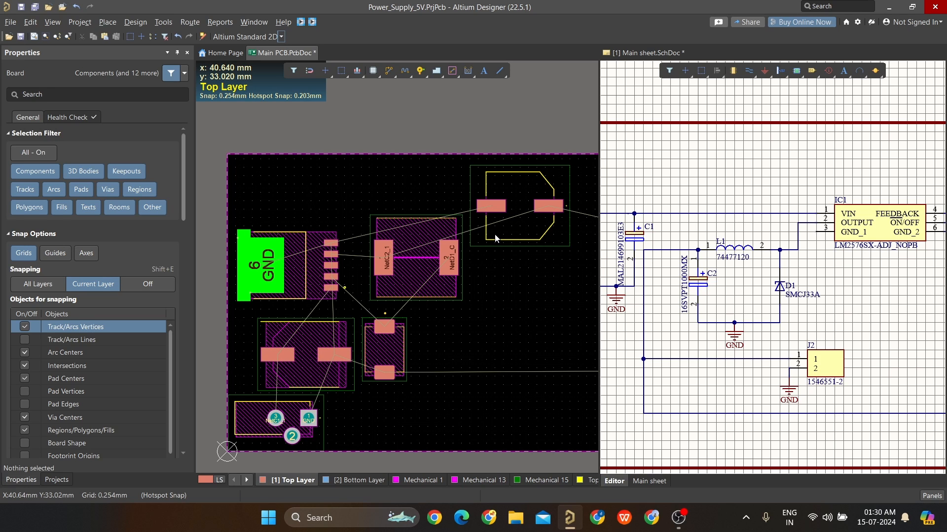
{"action": "scroll", "coordinate": [315, 235], "scroll_direction": "up", "scroll_amount": 3, "text": "ctrl"}
{"action": "scroll", "coordinate": [351, 253], "scroll_direction": "down", "scroll_amount": 2, "text": "ctrl"}
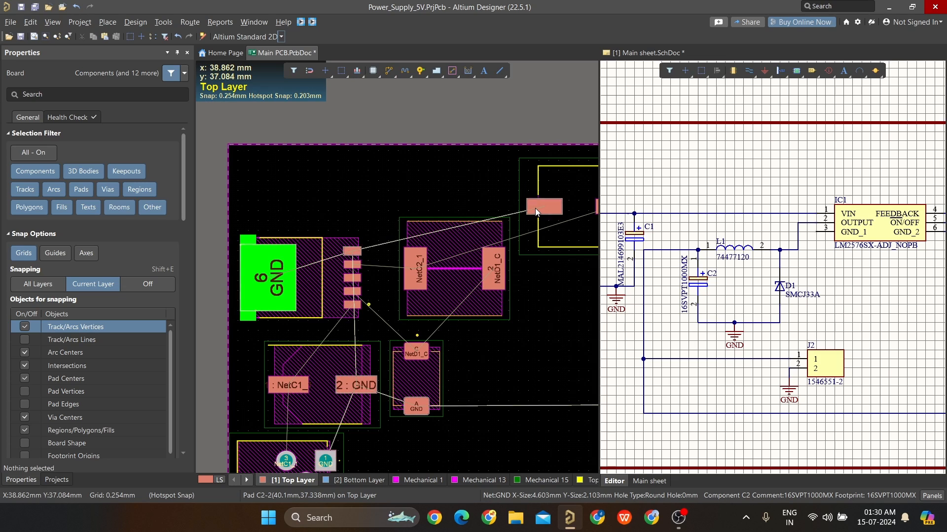
{"action": "right_click_drag", "start_coordinate": [534, 208], "coordinate": [381, 185]}
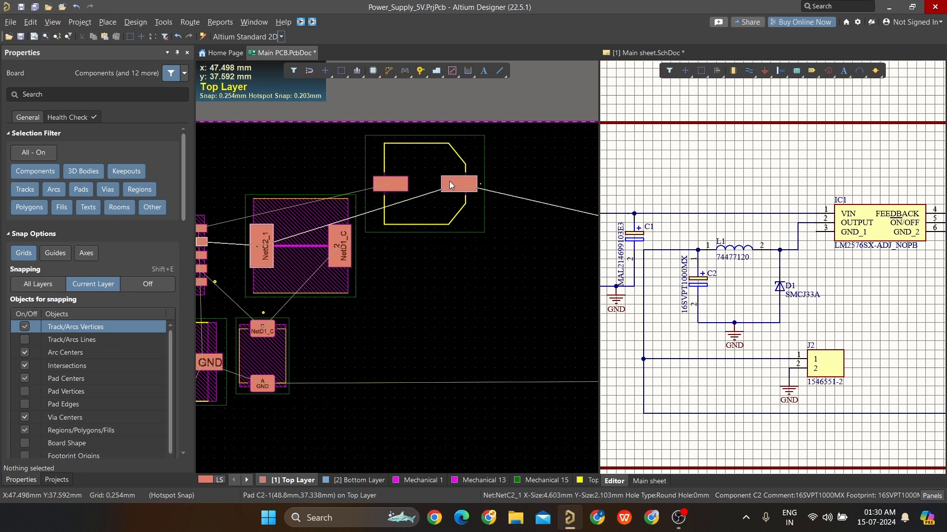
{"action": "right_click_drag", "start_coordinate": [416, 218], "coordinate": [390, 245]}
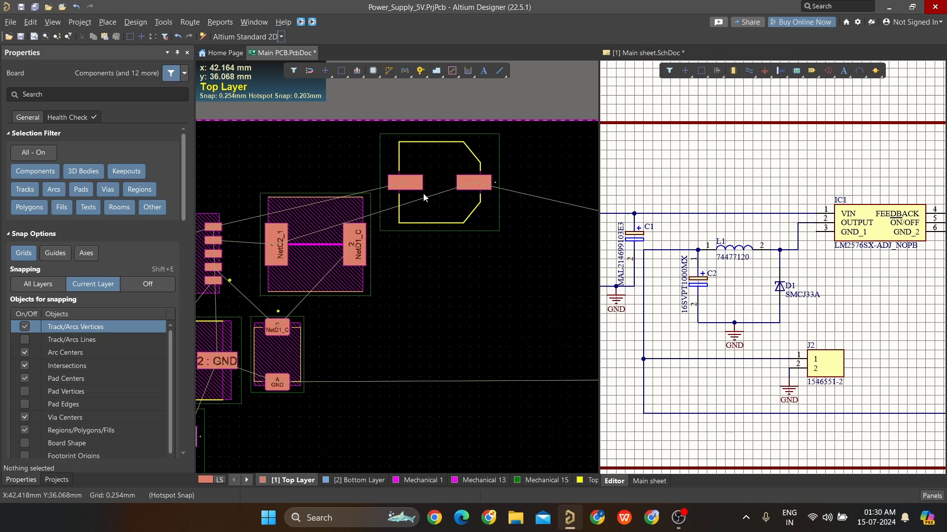
{"action": "left_click_drag", "start_coordinate": [423, 193], "coordinate": [443, 186]}
{"action": "key", "text": "space"}
{"action": "key", "text": "space"}
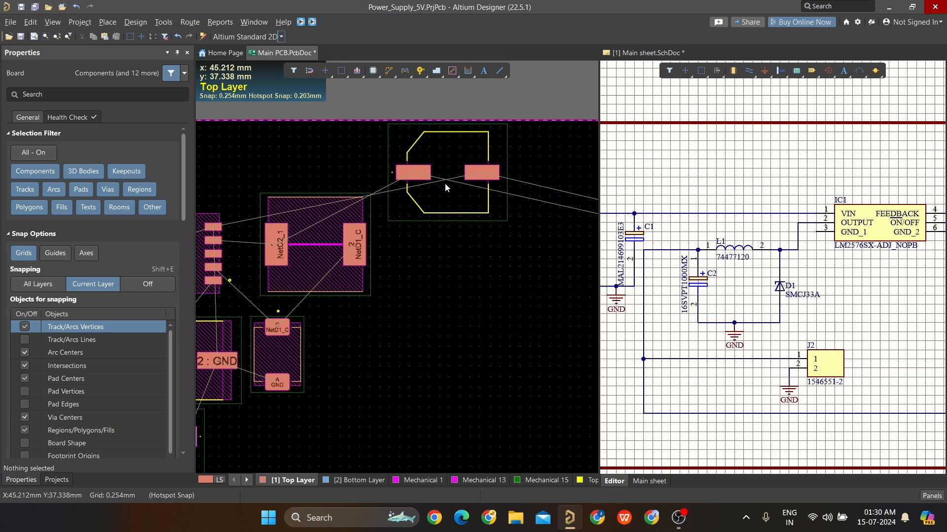
Bring connector J2 from outside the board onto it and place it directly below C2.
{"action": "scroll", "coordinate": [445, 195], "scroll_direction": "down", "scroll_amount": 5, "text": "ctrl"}
{"action": "right_click_drag", "start_coordinate": [443, 238], "coordinate": [331, 213]}
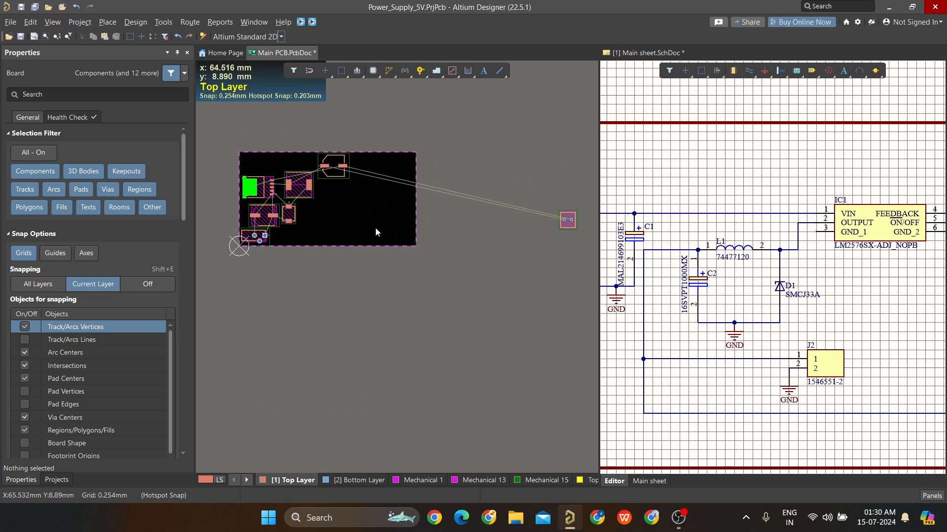
{"action": "left_click_drag", "start_coordinate": [573, 215], "coordinate": [333, 204]}
{"action": "scroll", "coordinate": [333, 206], "scroll_direction": "down", "scroll_amount": 3, "text": "ctrl"}
{"action": "scroll", "coordinate": [335, 208], "scroll_direction": "up", "scroll_amount": 7, "text": "ctrl"}
{"action": "right_click_drag", "start_coordinate": [353, 242], "coordinate": [457, 308]}
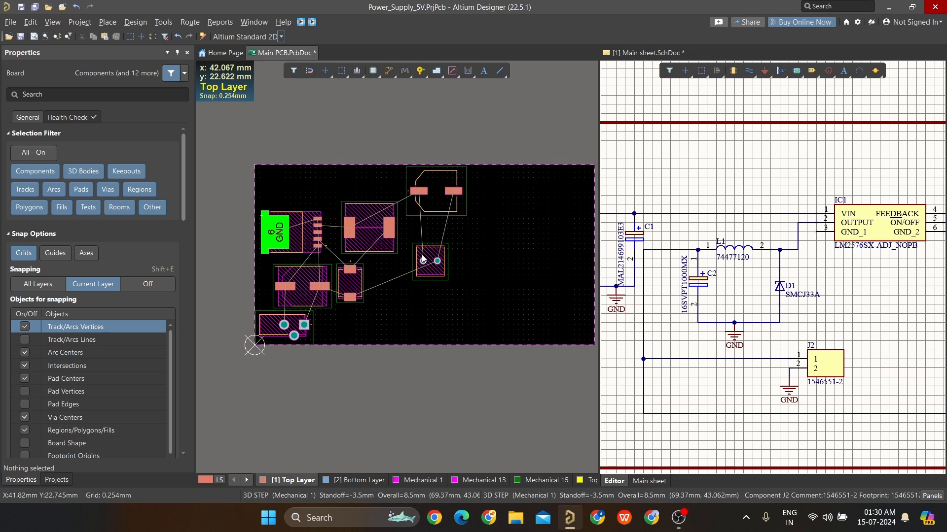
{"action": "scroll", "coordinate": [423, 259], "scroll_direction": "up", "scroll_amount": 3, "text": "ctrl"}
{"action": "left_click_drag", "start_coordinate": [431, 268], "coordinate": [456, 233]}
{"action": "scroll", "coordinate": [443, 262], "scroll_direction": "down", "scroll_amount": 3, "text": "ctrl"}
{"action": "right_click_drag", "start_coordinate": [442, 261], "coordinate": [415, 292]}
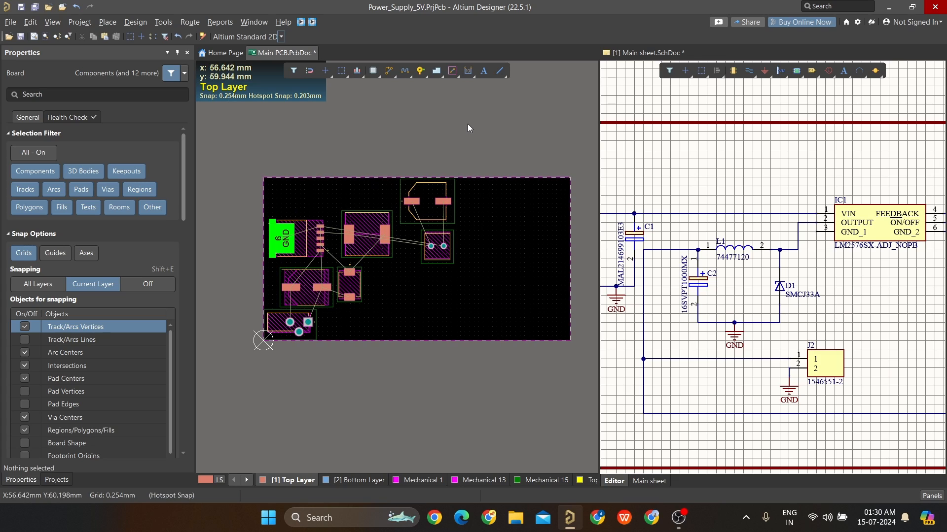
Close the Main sheet schematic without saving its changes, leaving only the PCB document in view.
{"action": "left_click", "coordinate": [648, 51]}
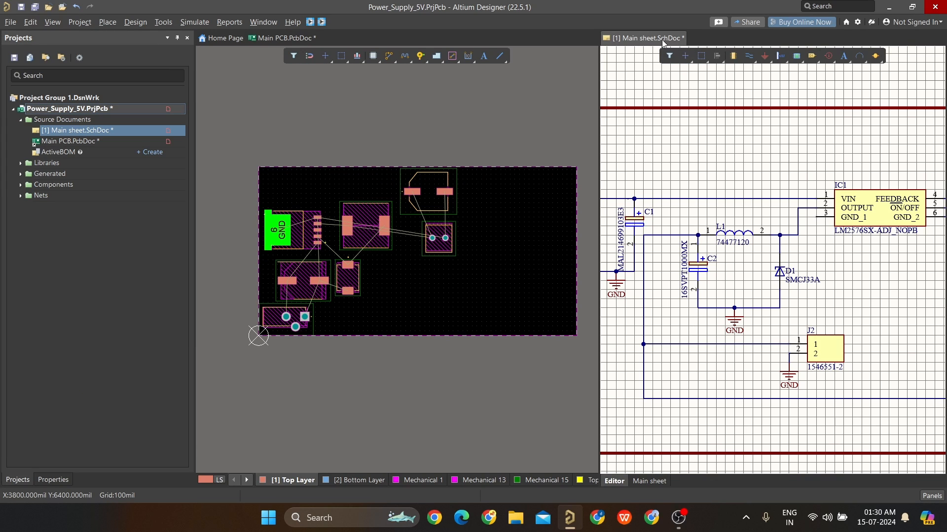
{"action": "right_click", "coordinate": [661, 39]}
{"action": "left_click", "coordinate": [676, 43]}
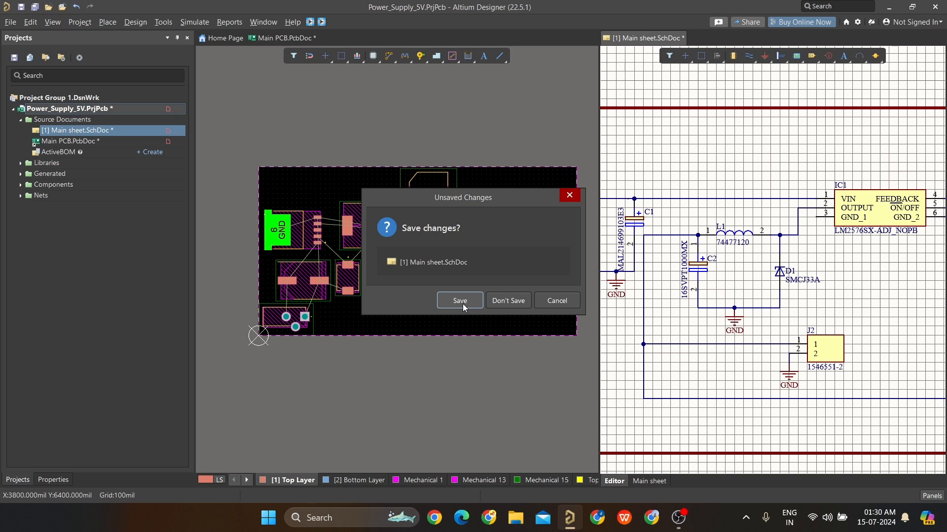
{"action": "left_click", "coordinate": [508, 300]}
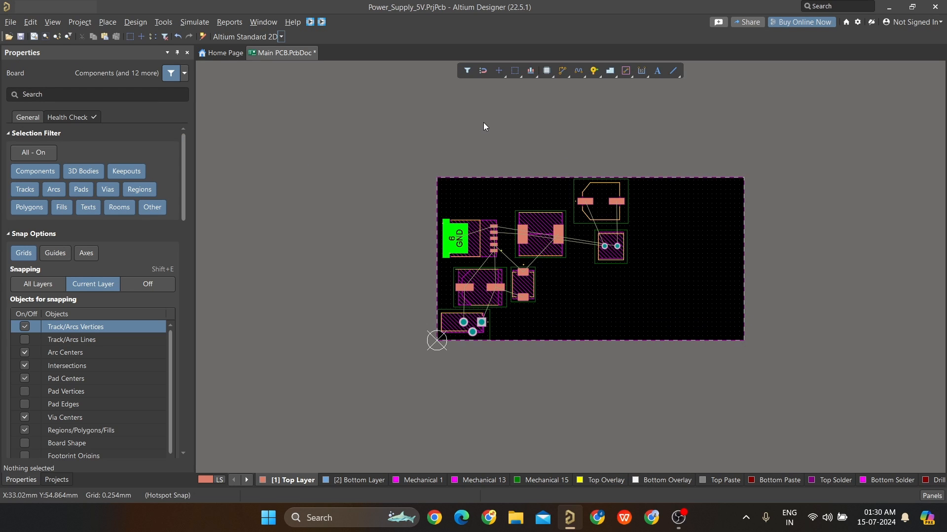
Inspect the component placement in 3D and switch the PCB to board planning mode.
{"action": "key", "text": "3"}
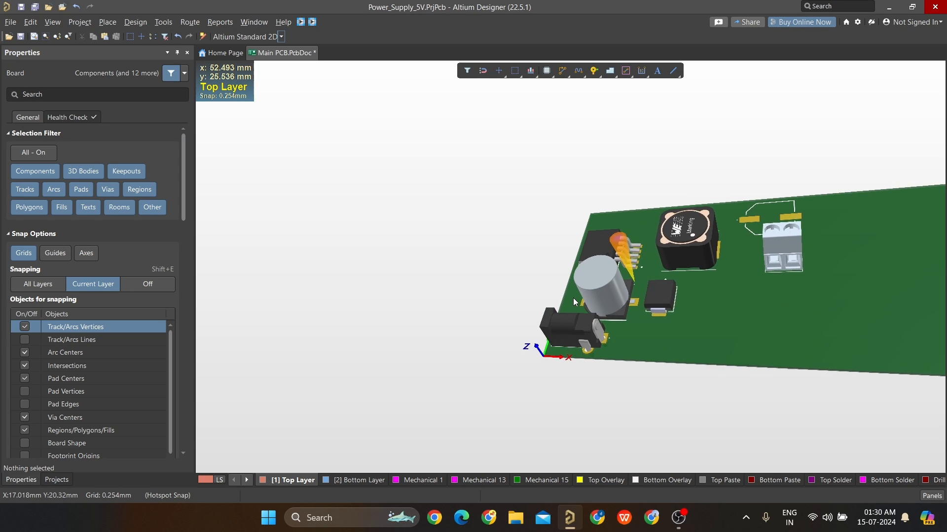
{"action": "mouse_move", "coordinate": [575, 302]}
{"action": "right_mouse_down", "text": "shift"}
{"action": "mouse_move", "coordinate": [558, 344]}
{"action": "mouse_move", "coordinate": [733, 394]}
{"action": "mouse_move", "coordinate": [697, 391]}
{"action": "mouse_move", "coordinate": [699, 363]}
{"action": "mouse_move", "coordinate": [782, 334]}
{"action": "mouse_move", "coordinate": [718, 386]}
{"action": "mouse_move", "coordinate": [708, 380]}
{"action": "mouse_move", "coordinate": [865, 378]}
{"action": "right_mouse_up", "text": "shift"}
{"action": "key", "text": "2"}
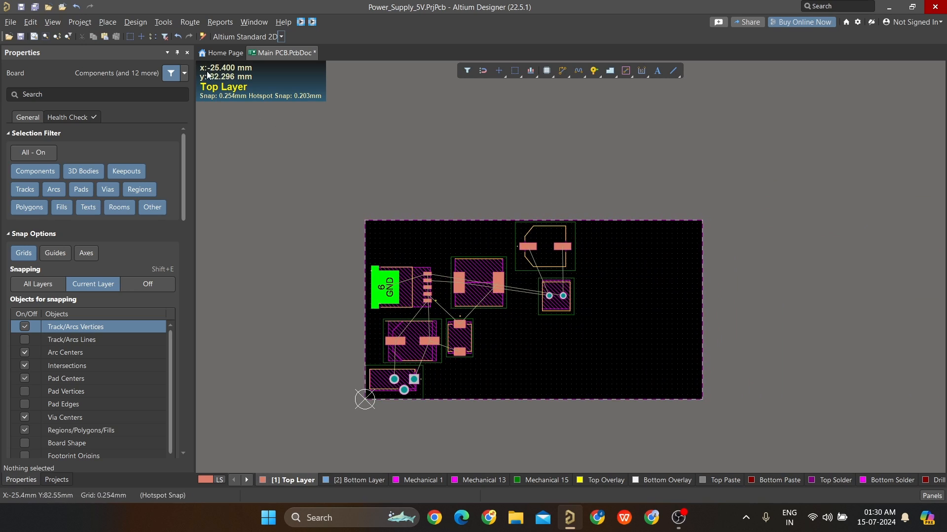
{"action": "key", "text": "1"}
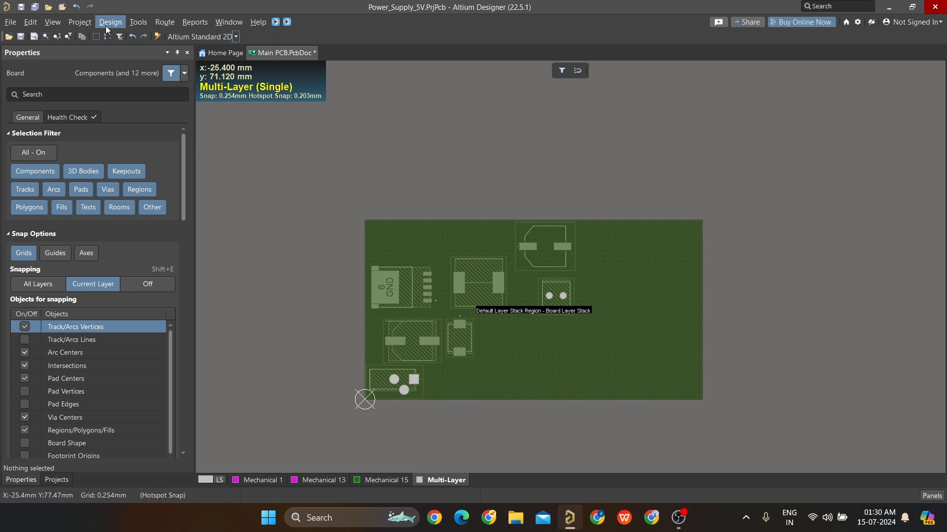
{"action": "left_click", "coordinate": [110, 22]}
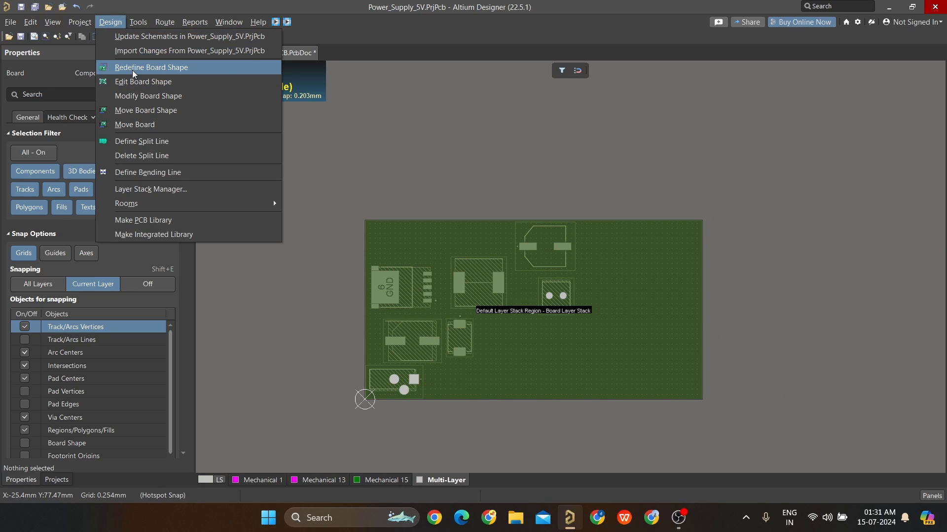
{"action": "left_click", "coordinate": [126, 64]}
{"action": "right_click", "coordinate": [731, 204]}
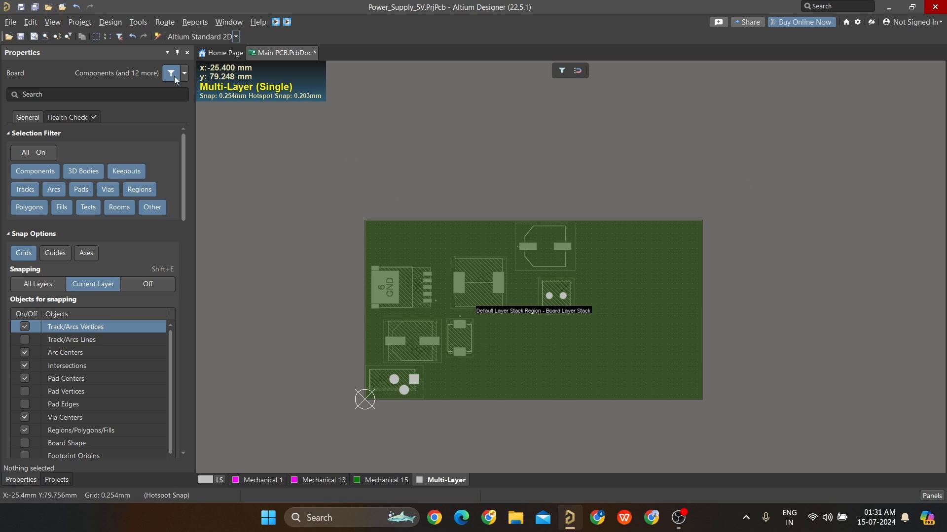
Edit the board shape by pulling its right edge inward to about X 60 mm, and return to the 2D layout.
{"action": "left_click", "coordinate": [110, 22]}
{"action": "left_click", "coordinate": [136, 79]}
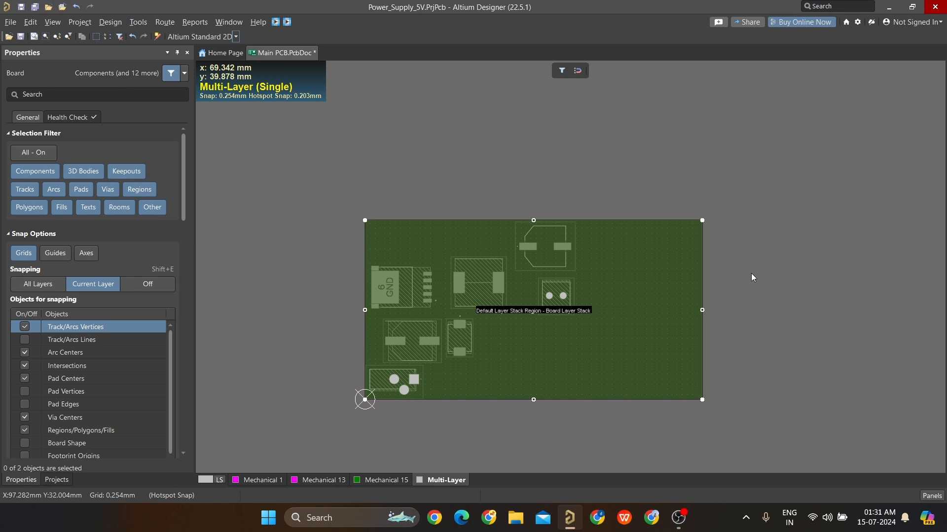
{"action": "left_click_drag", "start_coordinate": [702, 310], "coordinate": [602, 310]}
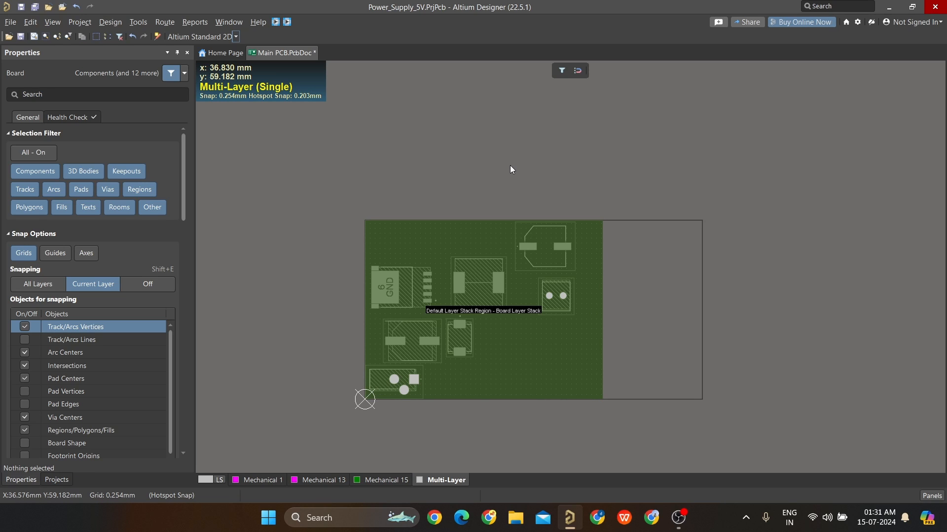
{"action": "key", "text": "Escape"}
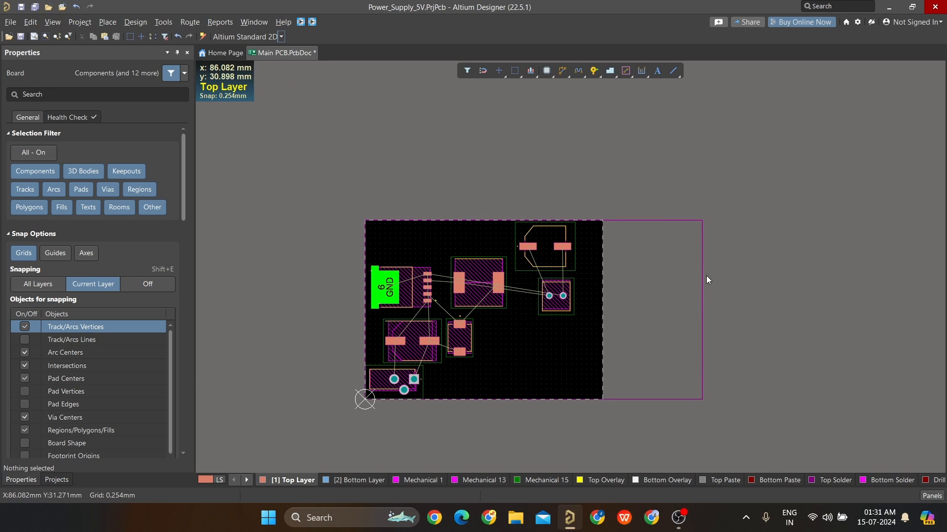
Move the outline's right vertical track from X 85.09 mm onto the shortened board's edge at about X 60 mm.
{"action": "scroll", "coordinate": [706, 276], "scroll_direction": "up", "scroll_amount": 2, "text": "ctrl"}
{"action": "left_click_drag", "start_coordinate": [693, 294], "coordinate": [694, 295]}
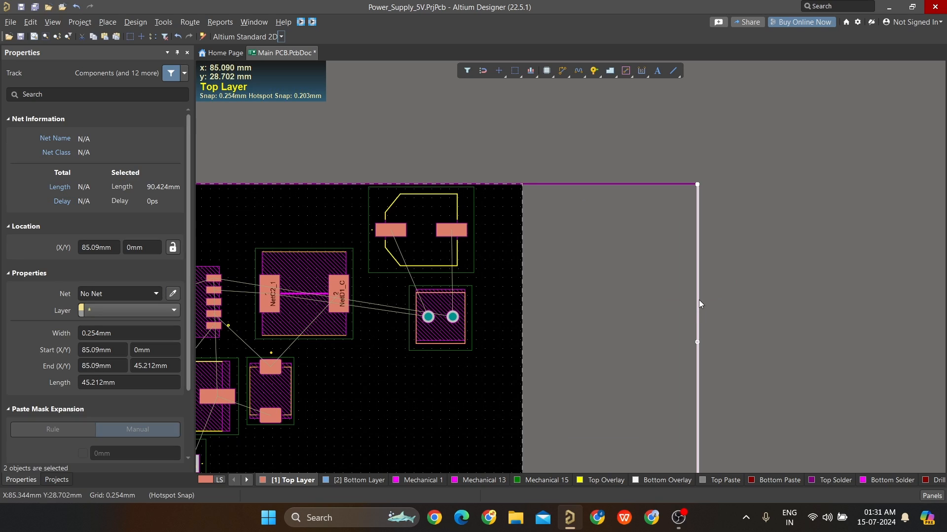
{"action": "left_click_drag", "start_coordinate": [697, 340], "coordinate": [521, 339]}
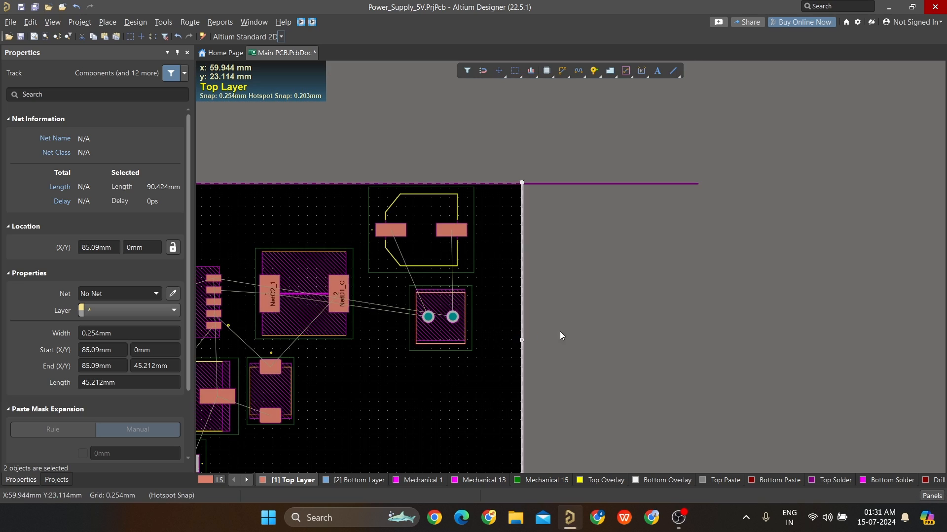
{"action": "left_click", "coordinate": [560, 331]}
{"action": "scroll", "coordinate": [525, 174], "scroll_direction": "up", "scroll_amount": 3, "text": "ctrl"}
{"action": "scroll", "coordinate": [519, 197], "scroll_direction": "up", "scroll_amount": 2, "text": "ctrl"}
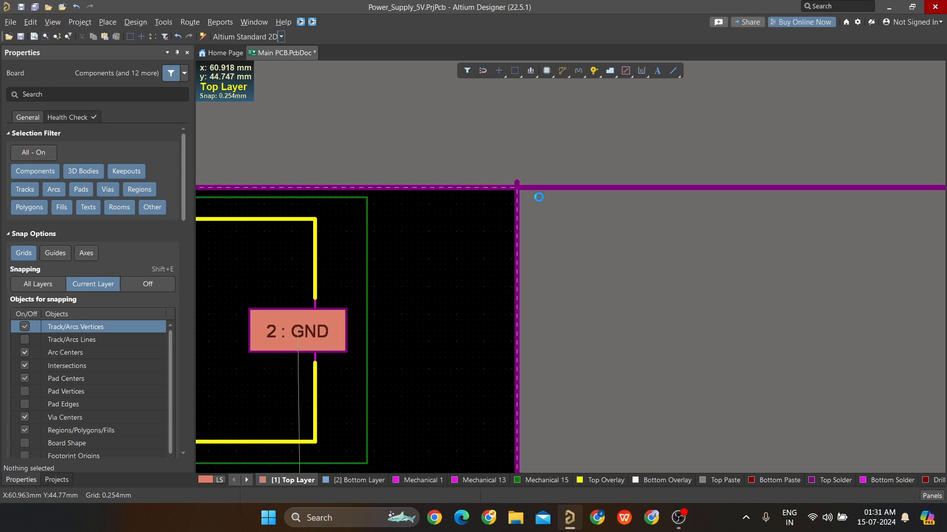
Undo the last move of the outline's right vertical track.
{"action": "key", "text": "ctrl+z"}
{"action": "scroll", "coordinate": [640, 228], "scroll_direction": "down", "scroll_amount": 4, "text": "ctrl"}
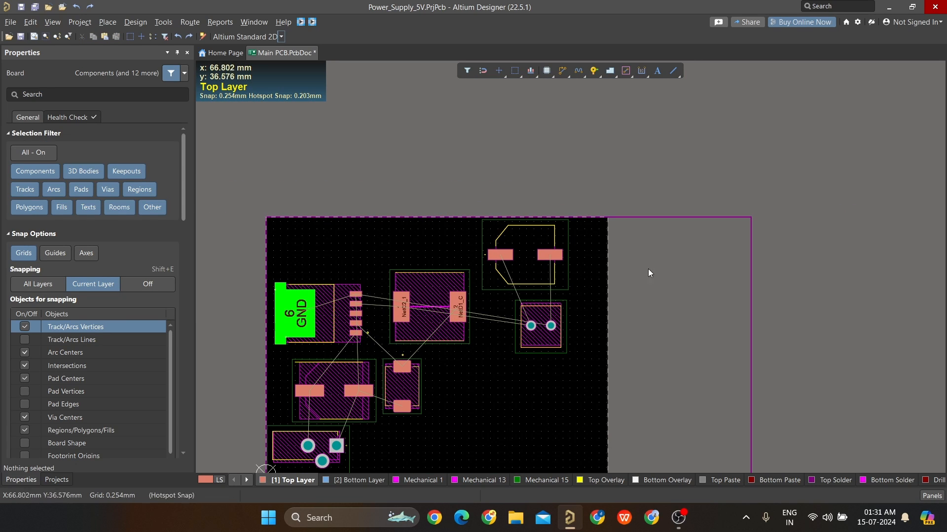
Try to pull the outline's right side inward to the shortened board's edge with all its tracks selected.
{"action": "left_click", "coordinate": [743, 248]}
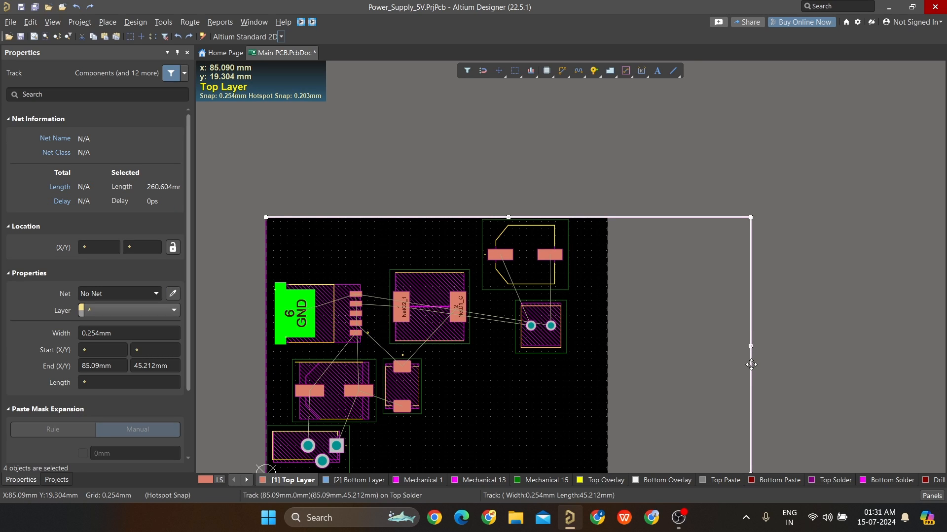
{"action": "left_click_drag", "start_coordinate": [751, 365], "coordinate": [719, 367]}
{"action": "key", "text": "ctrl+z"}
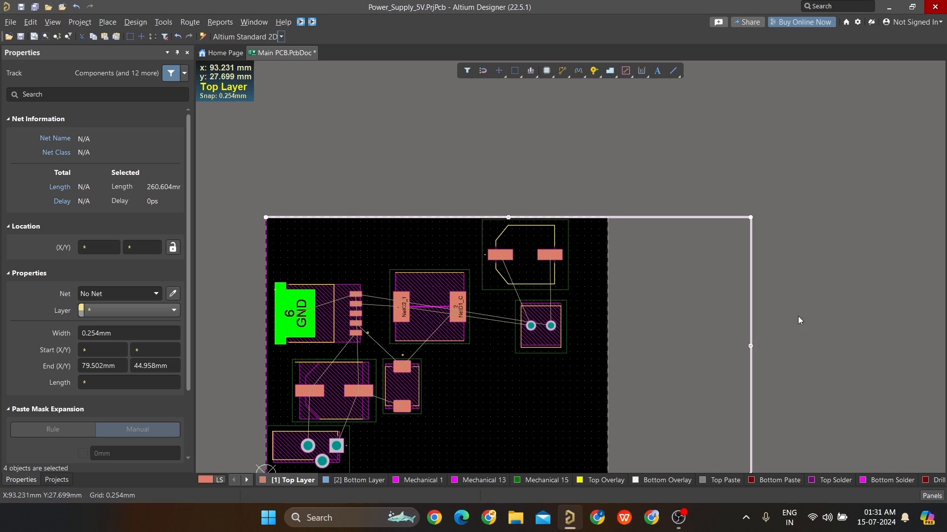
{"action": "scroll", "coordinate": [804, 285], "scroll_direction": "down", "scroll_amount": 2, "text": "ctrl"}
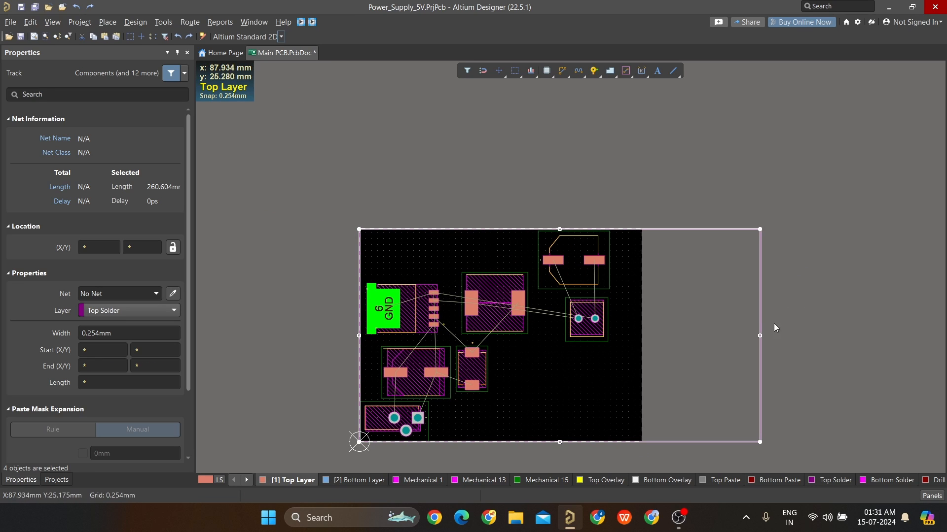
{"action": "scroll", "coordinate": [771, 326], "scroll_direction": "up", "scroll_amount": 2, "text": "ctrl"}
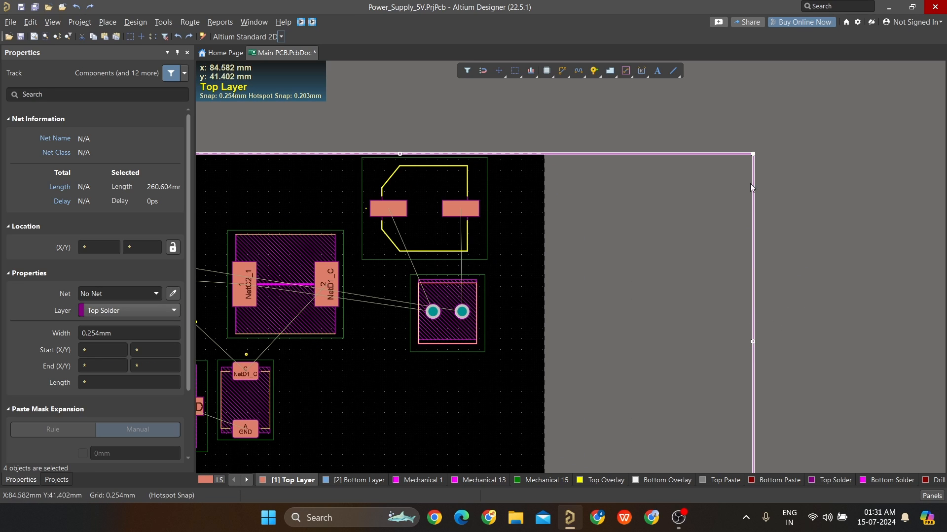
{"action": "left_click_drag", "start_coordinate": [753, 154], "coordinate": [544, 154]}
{"action": "scroll", "coordinate": [575, 199], "scroll_direction": "down", "scroll_amount": 2, "text": "ctrl"}
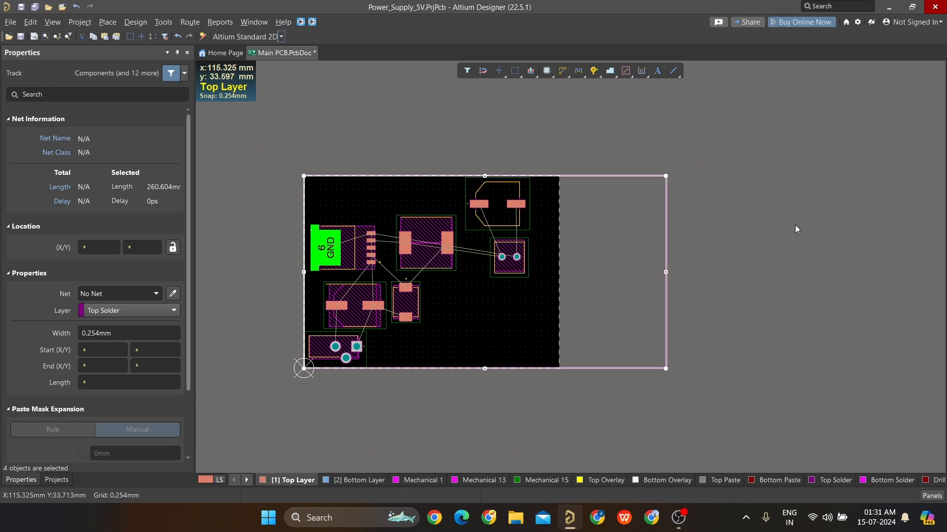
{"action": "left_click", "coordinate": [742, 253]}
{"action": "right_click_drag", "start_coordinate": [567, 344], "coordinate": [629, 323]}
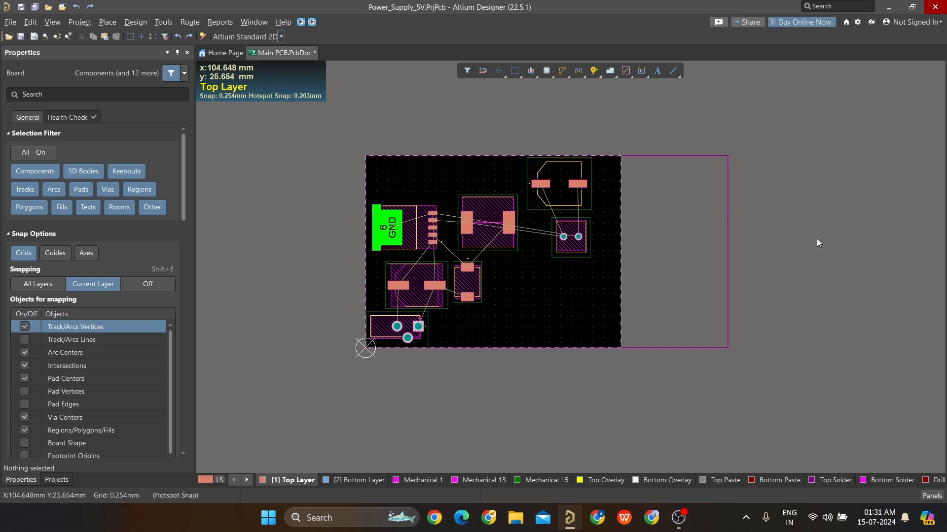
Delete the outline's two overlapping right vertical tracks at X 85.09 mm.
{"action": "scroll", "coordinate": [599, 194], "scroll_direction": "up", "scroll_amount": 2, "text": "ctrl"}
{"action": "scroll", "coordinate": [598, 193], "scroll_direction": "down", "scroll_amount": 2, "text": "ctrl"}
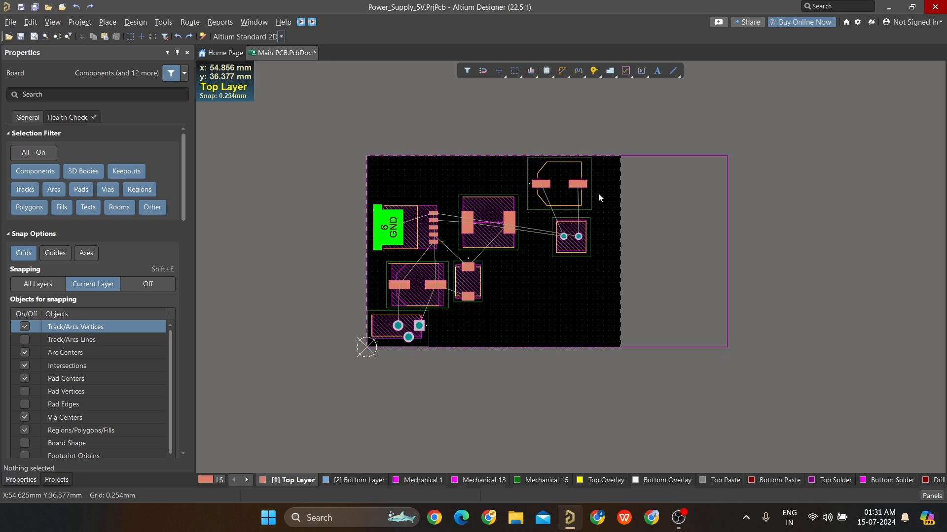
{"action": "left_click", "coordinate": [689, 345]}
{"action": "left_click", "coordinate": [708, 277]}
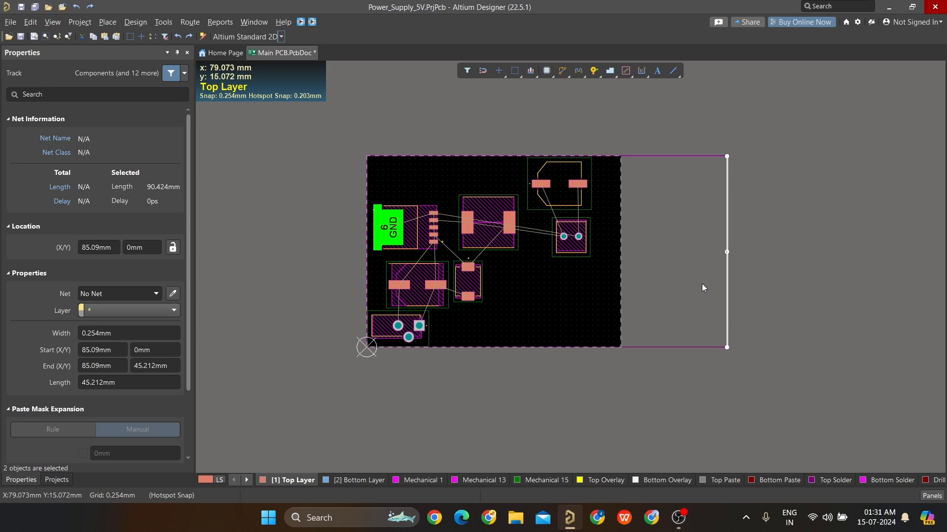
{"action": "key", "text": "Delete"}
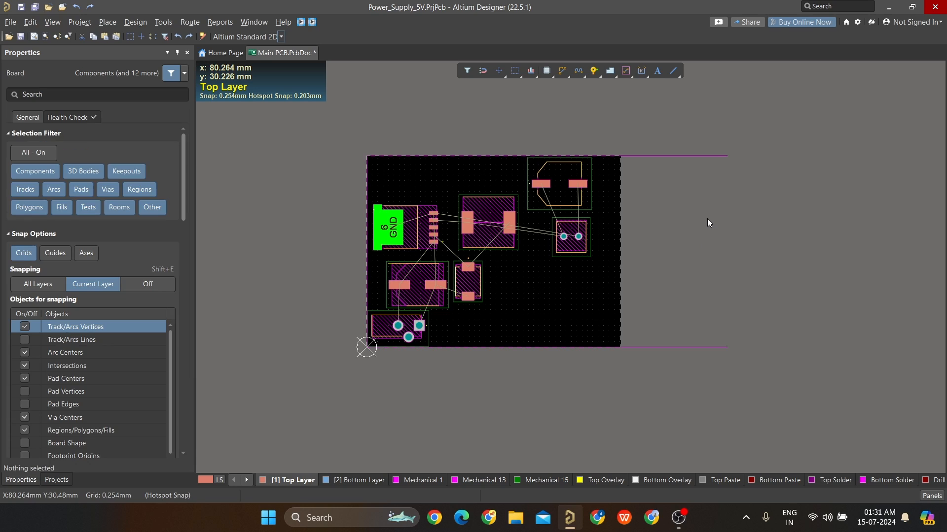
Shorten the upper horizontal Bottom Solder track so it ends on the board's right edge at about X 59.9 mm.
{"action": "scroll", "coordinate": [631, 156], "scroll_direction": "up", "scroll_amount": 5, "text": "ctrl"}
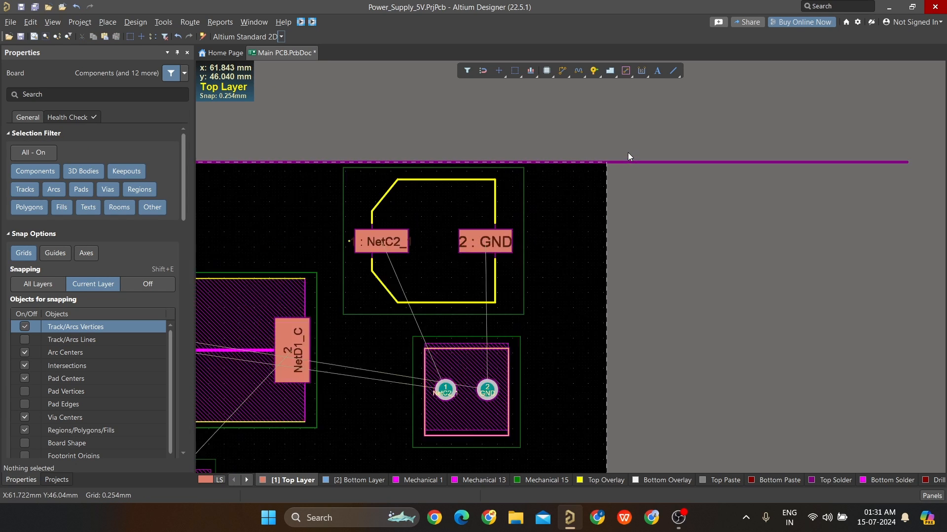
{"action": "left_click", "coordinate": [612, 164]}
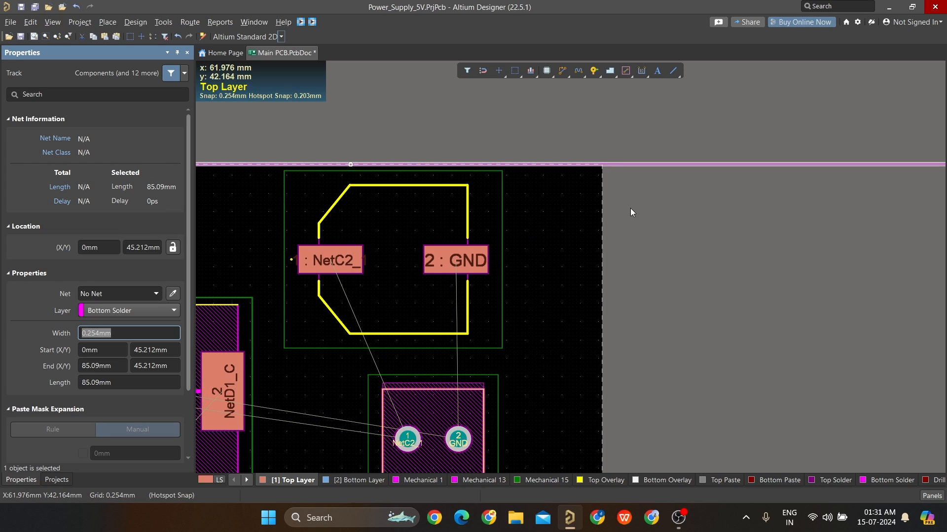
{"action": "scroll", "coordinate": [631, 207], "scroll_direction": "down", "scroll_amount": 5, "text": "ctrl"}
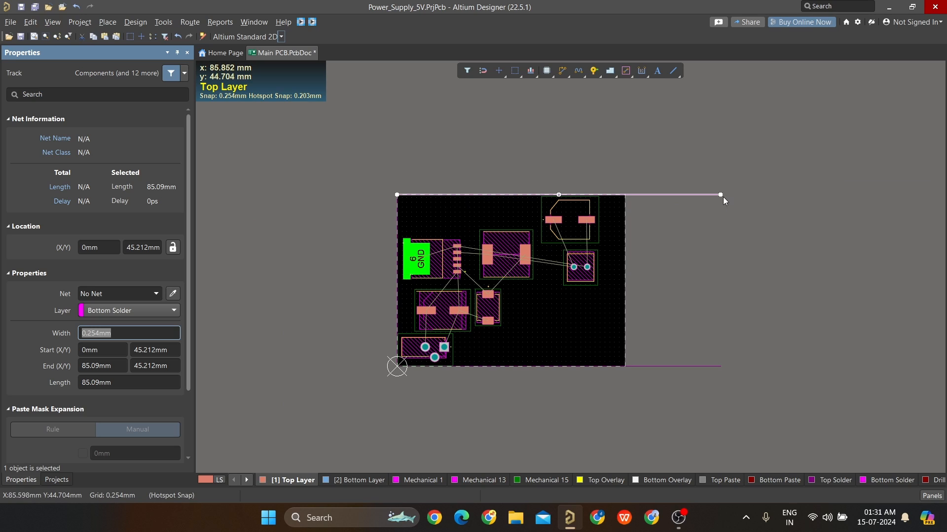
{"action": "left_click_drag", "start_coordinate": [720, 195], "coordinate": [622, 194]}
{"action": "scroll", "coordinate": [622, 194], "scroll_direction": "up", "scroll_amount": 5, "text": "ctrl"}
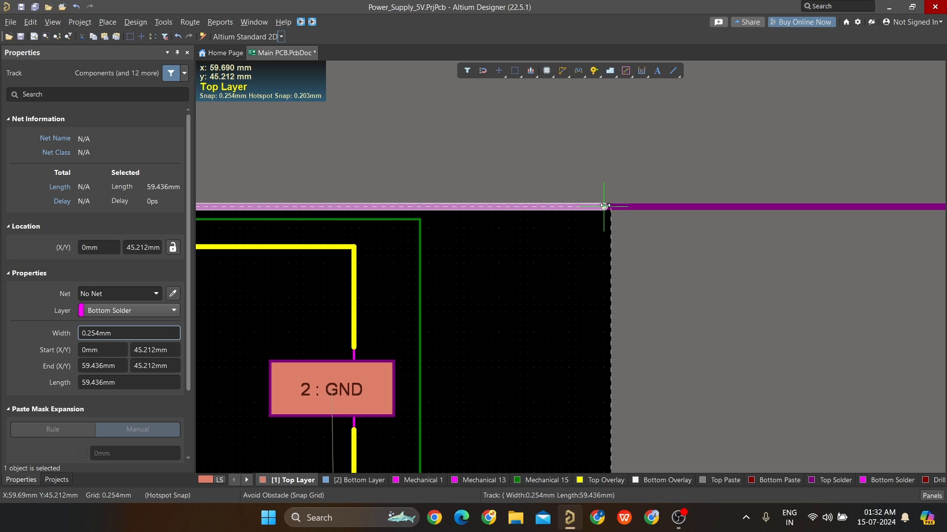
{"action": "left_click", "coordinate": [674, 292]}
{"action": "scroll", "coordinate": [691, 236], "scroll_direction": "down", "scroll_amount": 5, "text": "ctrl"}
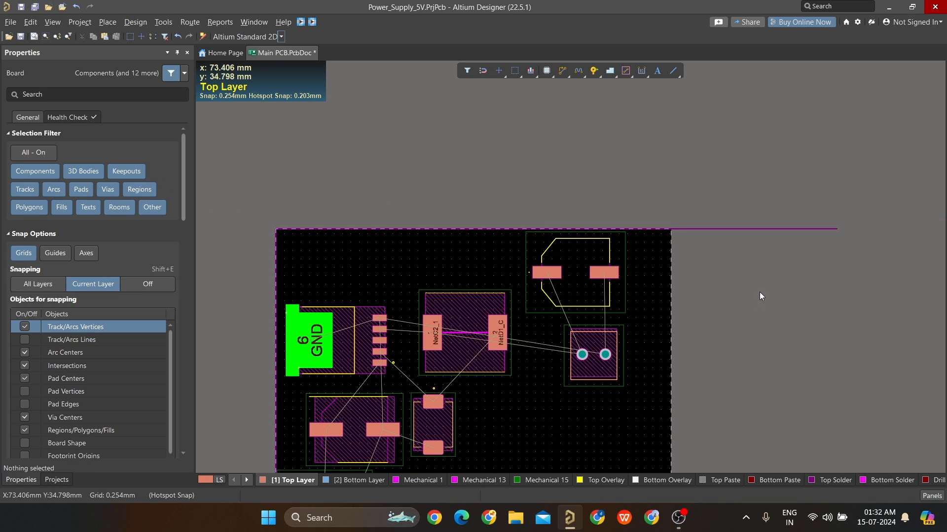
Shift the lower outline track selection so its right end meets the board's lower-right corner at X 59.944 mm, Y 0 mm.
{"action": "left_click", "coordinate": [788, 415]}
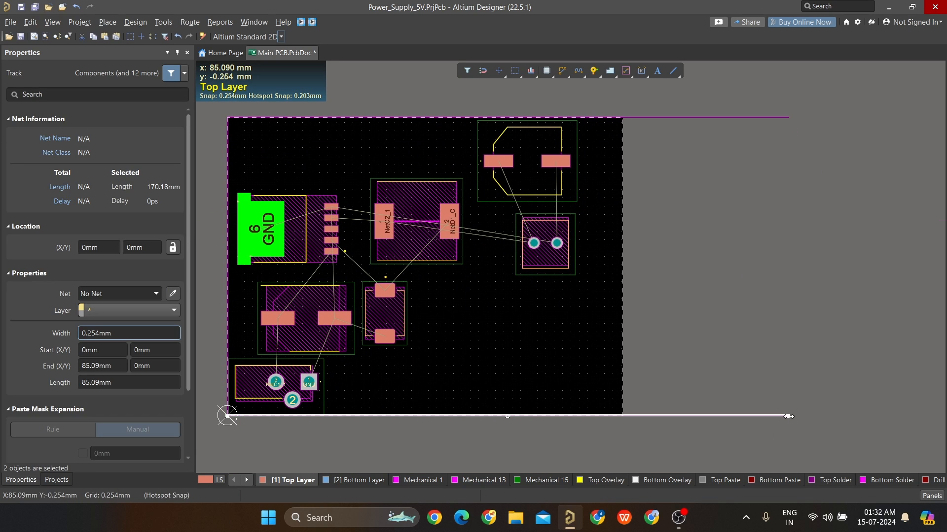
{"action": "scroll", "coordinate": [791, 414], "scroll_direction": "up", "scroll_amount": 5, "text": "ctrl"}
{"action": "left_click_drag", "start_coordinate": [790, 409], "coordinate": [276, 410]}
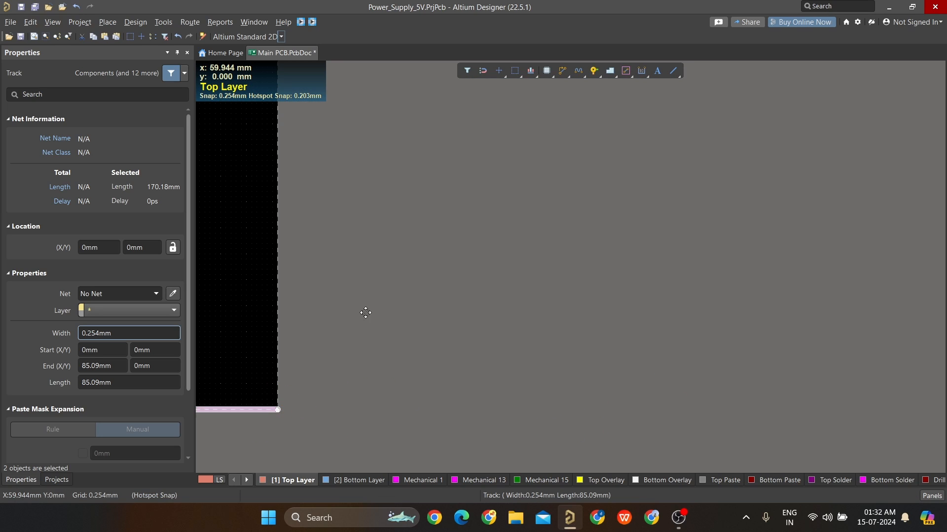
{"action": "left_click", "coordinate": [373, 308]}
Shorten the upper horizontal Top Solder track to end at the board's upper-right corner, X 59.944 mm, Y 45.212 mm.
{"action": "scroll", "coordinate": [377, 303], "scroll_direction": "down", "scroll_amount": 4, "text": "ctrl"}
{"action": "scroll", "coordinate": [454, 222], "scroll_direction": "up", "scroll_amount": 3, "text": "ctrl"}
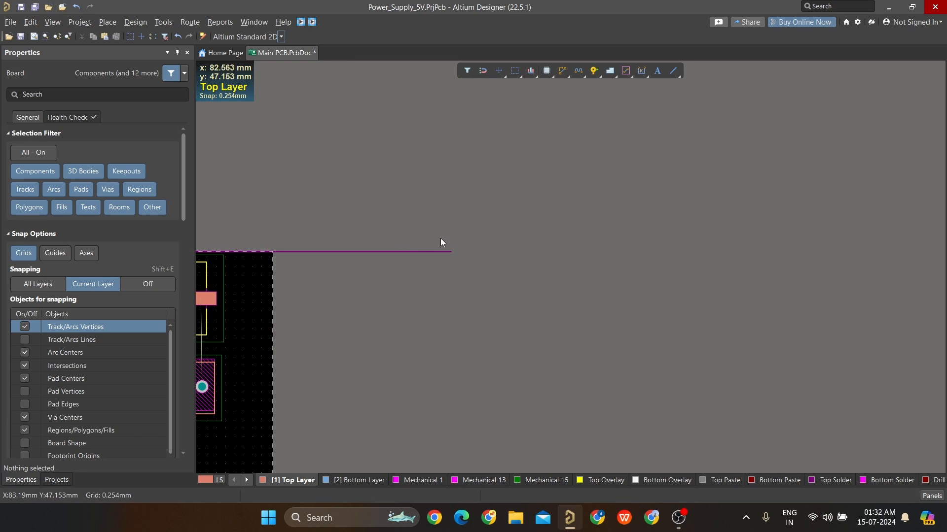
{"action": "left_click", "coordinate": [443, 251]}
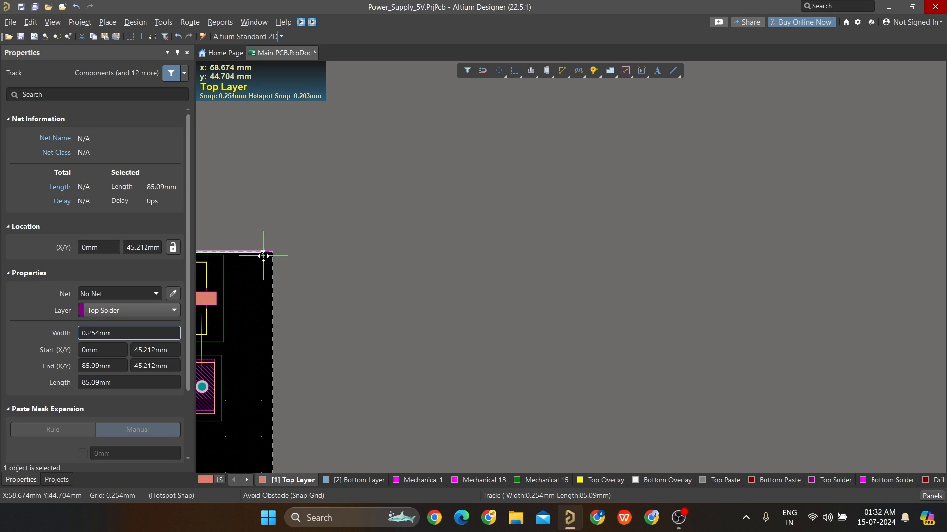
{"action": "left_click_drag", "start_coordinate": [271, 252], "coordinate": [270, 257]}
{"action": "scroll", "coordinate": [270, 259], "scroll_direction": "up", "scroll_amount": 3, "text": "ctrl"}
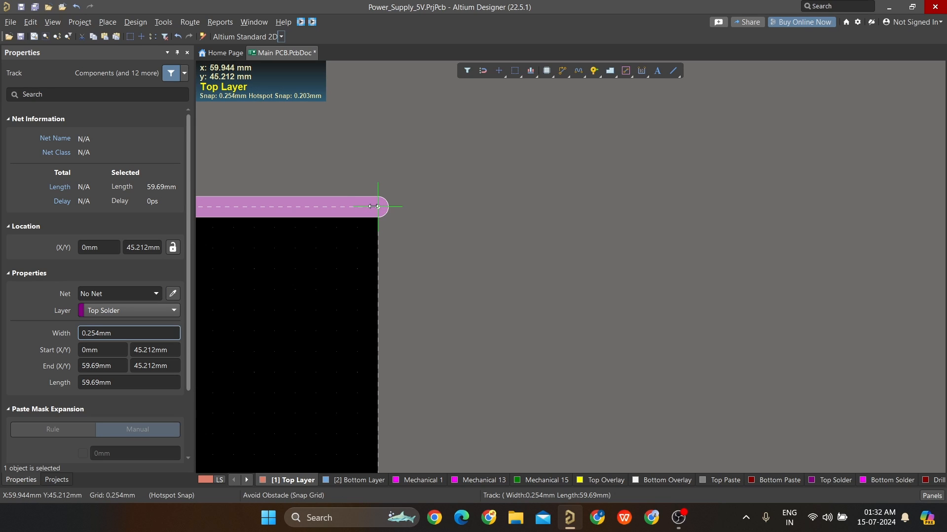
{"action": "left_click_drag", "start_coordinate": [374, 206], "coordinate": [378, 207]}
{"action": "left_click", "coordinate": [484, 247]}
Try to pull the upper Bottom Solder track's right end down along the board's right edge.
{"action": "left_click", "coordinate": [378, 206]}
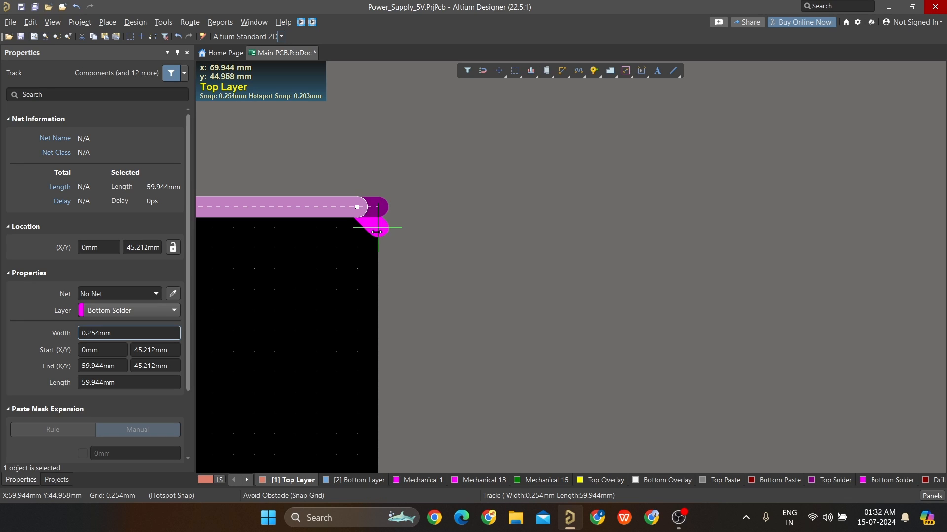
{"action": "mouse_move", "coordinate": [376, 232]}
{"action": "left_mouse_down"}
{"action": "mouse_move", "coordinate": [376, 287]}
{"action": "mouse_move", "coordinate": [375, 242]}
{"action": "left_mouse_up"}
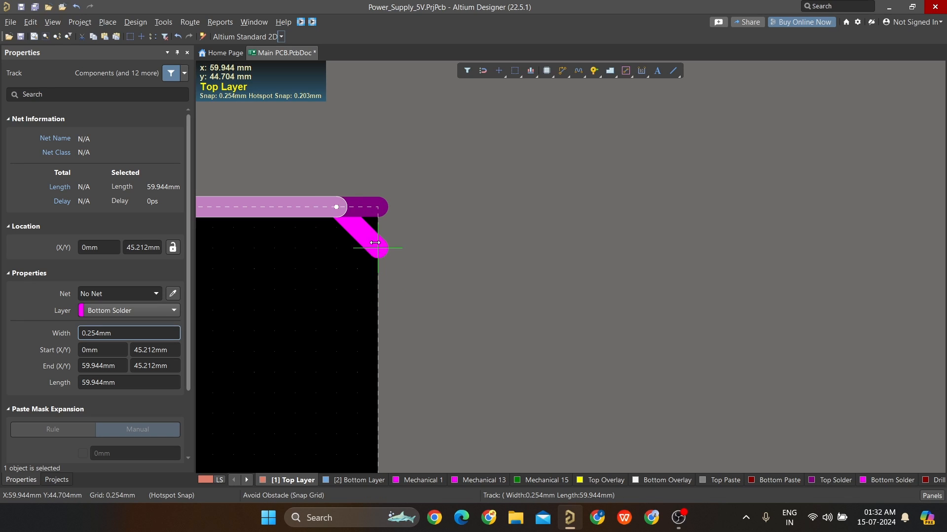
{"action": "left_click", "coordinate": [457, 238]}
{"action": "scroll", "coordinate": [456, 237], "scroll_direction": "down", "scroll_amount": 6, "text": "ctrl"}
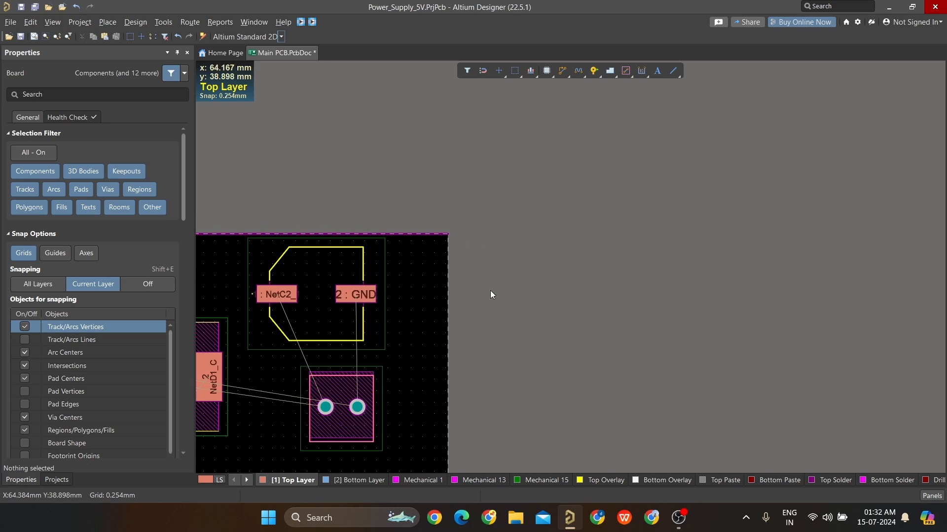
Move the two-pin terminal block J2 to the lower part of the board and rotate it 90 degrees.
{"action": "scroll", "coordinate": [575, 227], "scroll_direction": "up", "scroll_amount": 2, "text": "ctrl"}
{"action": "scroll", "coordinate": [575, 228], "scroll_direction": "down", "scroll_amount": 2, "text": "ctrl"}
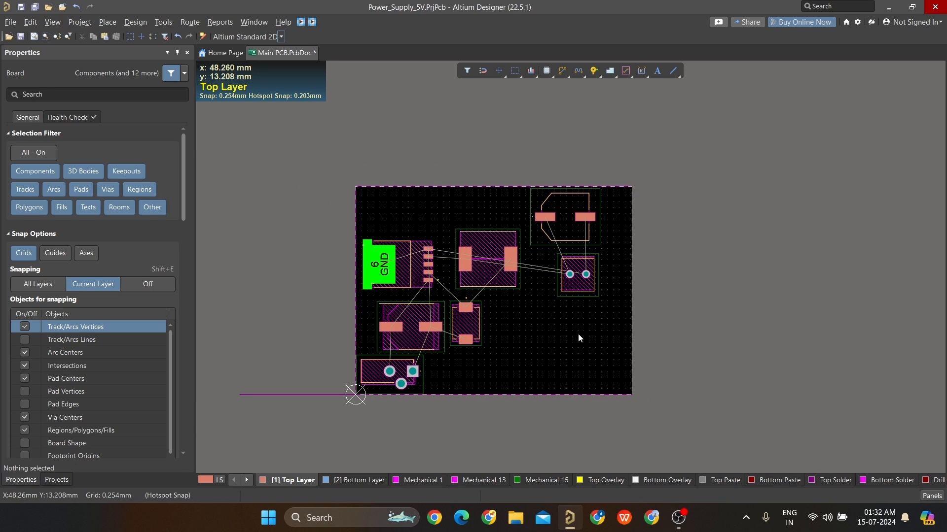
{"action": "right_click_drag", "start_coordinate": [578, 333], "coordinate": [619, 315]}
{"action": "left_click_drag", "start_coordinate": [622, 267], "coordinate": [593, 341]}
{"action": "scroll", "coordinate": [484, 317], "scroll_direction": "up", "scroll_amount": 3, "text": "ctrl"}
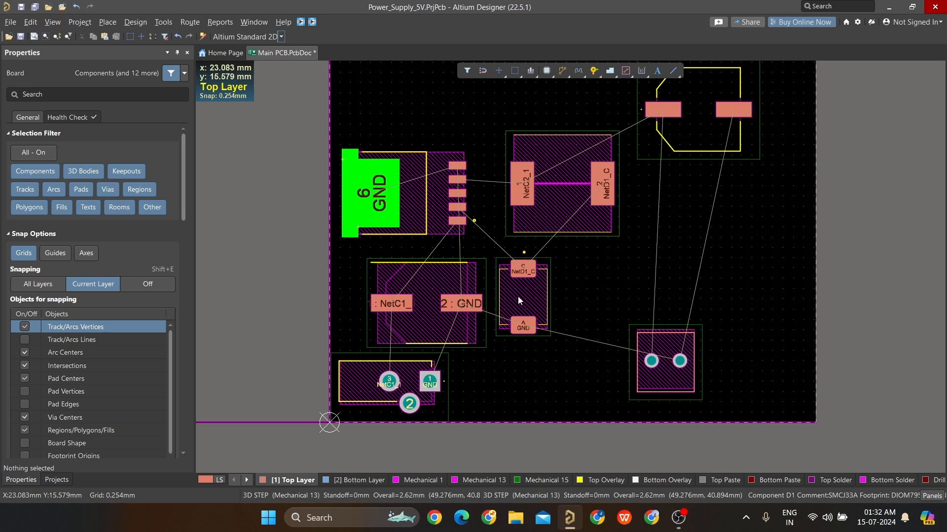
{"action": "left_click_drag", "start_coordinate": [649, 363], "coordinate": [634, 369]}
{"action": "key", "text": "space"}
{"action": "left_click", "coordinate": [637, 372]}
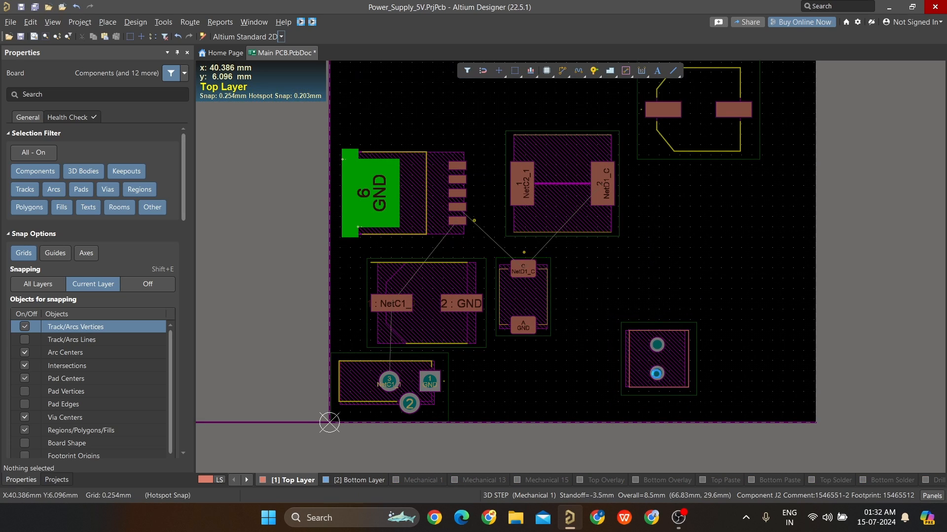
Shift terminal block J2 closer to the board's lower edge and rotate it 180 degrees.
{"action": "scroll", "coordinate": [637, 351], "scroll_direction": "up", "scroll_amount": 4, "text": "ctrl"}
{"action": "scroll", "coordinate": [660, 360], "scroll_direction": "down", "scroll_amount": 4, "text": "ctrl"}
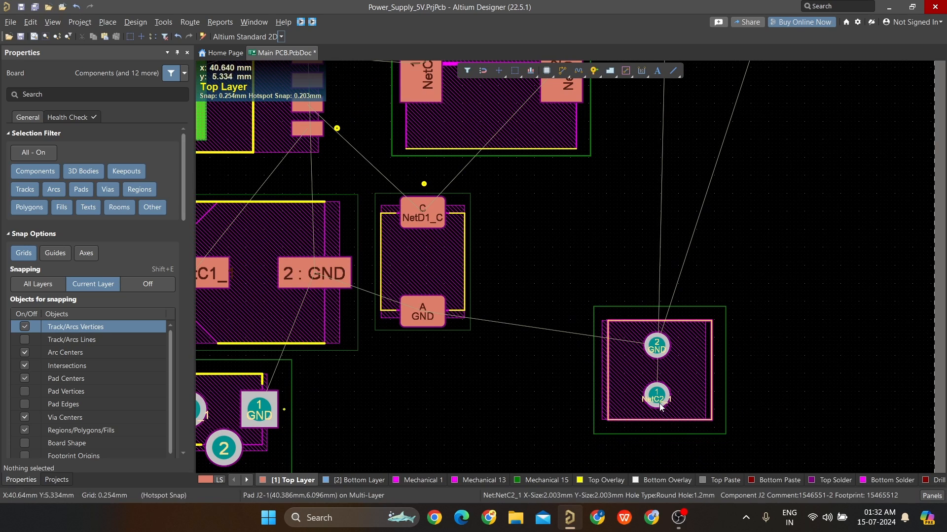
{"action": "left_click_drag", "start_coordinate": [659, 351], "coordinate": [676, 416]}
{"action": "key", "text": "space"}
{"action": "key", "text": "space"}
{"action": "scroll", "coordinate": [676, 416], "scroll_direction": "down", "scroll_amount": 3, "text": "ctrl"}
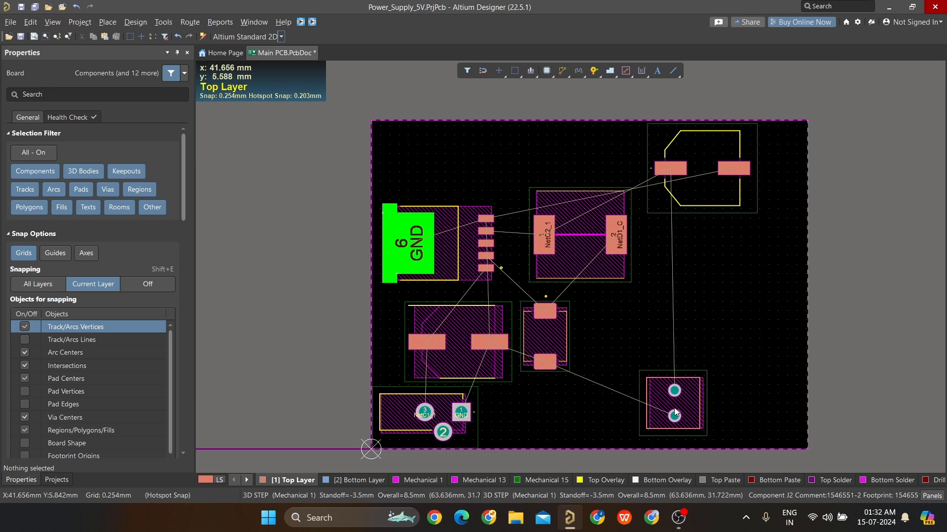
Examine the orientation of terminal block J2 in 3D and return to the 2D layout.
{"action": "key", "text": "3"}
{"action": "scroll", "coordinate": [753, 370], "scroll_direction": "up", "scroll_amount": 3, "text": "ctrl"}
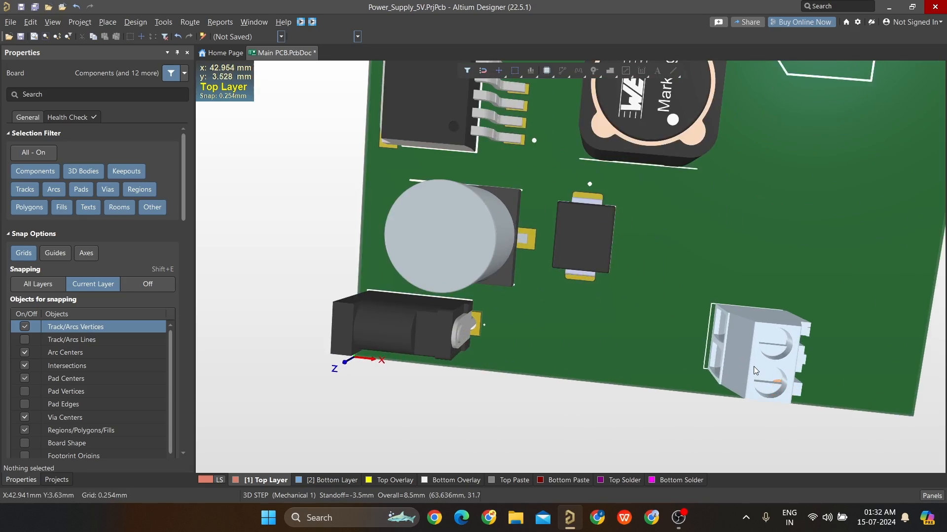
{"action": "right_click_drag", "start_coordinate": [778, 374], "coordinate": [860, 295], "text": "shift"}
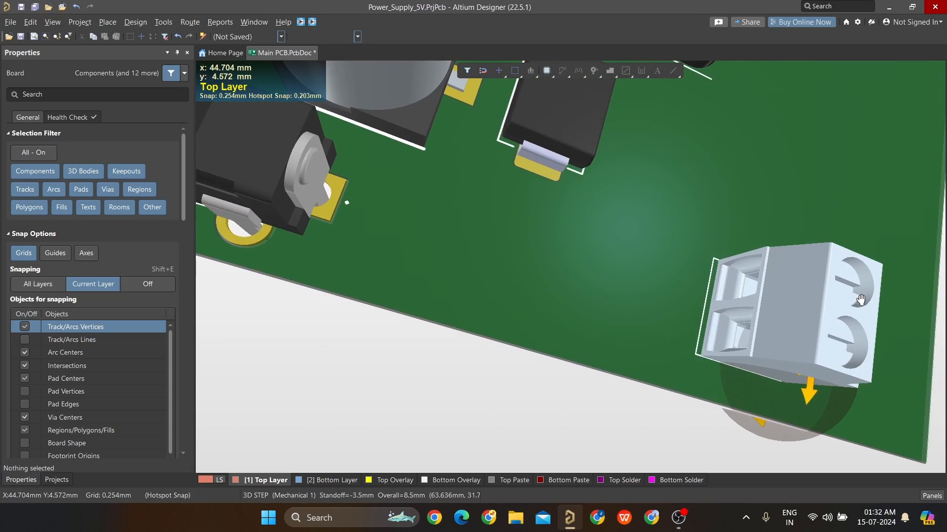
{"action": "key", "text": "2"}
Move terminal block J2 to the board's right edge below the upper-right capacitor and rotate it 180 degrees.
{"action": "right_click_drag", "start_coordinate": [646, 384], "coordinate": [585, 363]}
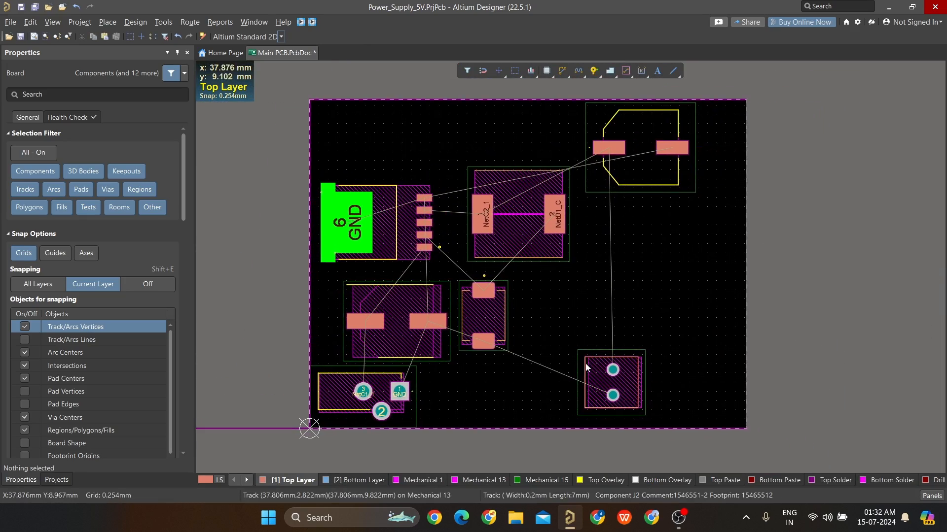
{"action": "scroll", "coordinate": [577, 368], "scroll_direction": "up", "scroll_amount": 2, "text": "ctrl"}
{"action": "left_click_drag", "start_coordinate": [617, 387], "coordinate": [749, 216]}
{"action": "key", "text": "space"}
{"action": "key", "text": "space"}
{"action": "right_click_drag", "start_coordinate": [705, 191], "coordinate": [636, 233]}
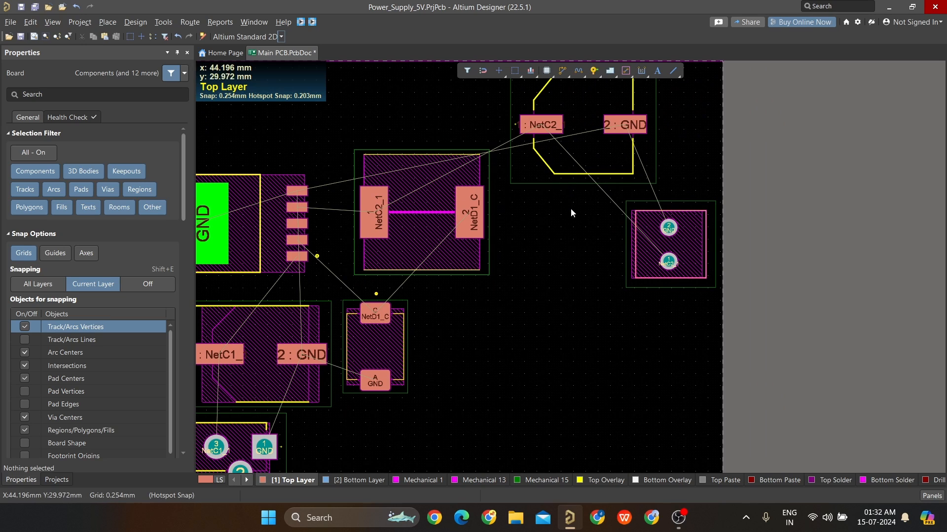
Move the capacitor on net NetC1 closer to the board's left edge and place diode D1 right beside it.
{"action": "right_click_drag", "start_coordinate": [571, 213], "coordinate": [670, 197]}
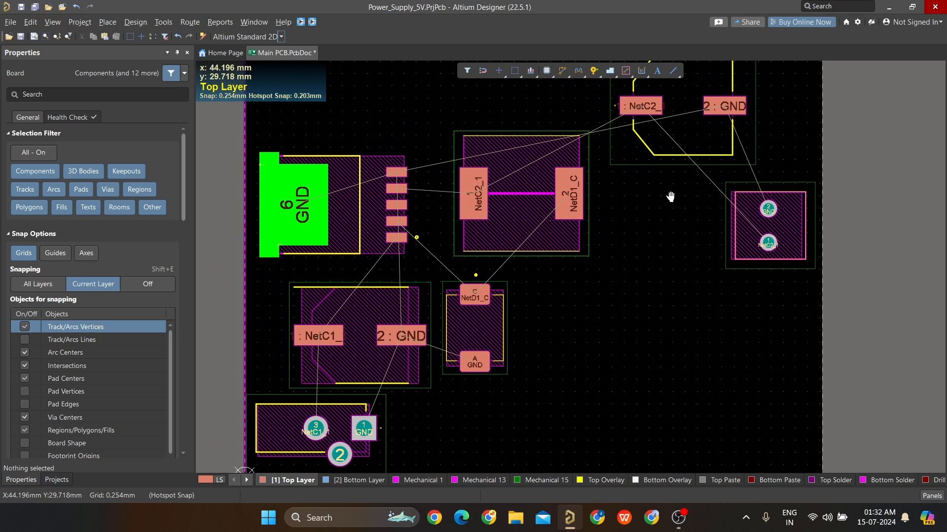
{"action": "left_click_drag", "start_coordinate": [385, 323], "coordinate": [368, 332]}
{"action": "left_click_drag", "start_coordinate": [476, 332], "coordinate": [436, 330]}
Move inductor L1 closer to the regulator's row of pins.
{"action": "right_click_drag", "start_coordinate": [590, 323], "coordinate": [636, 392]}
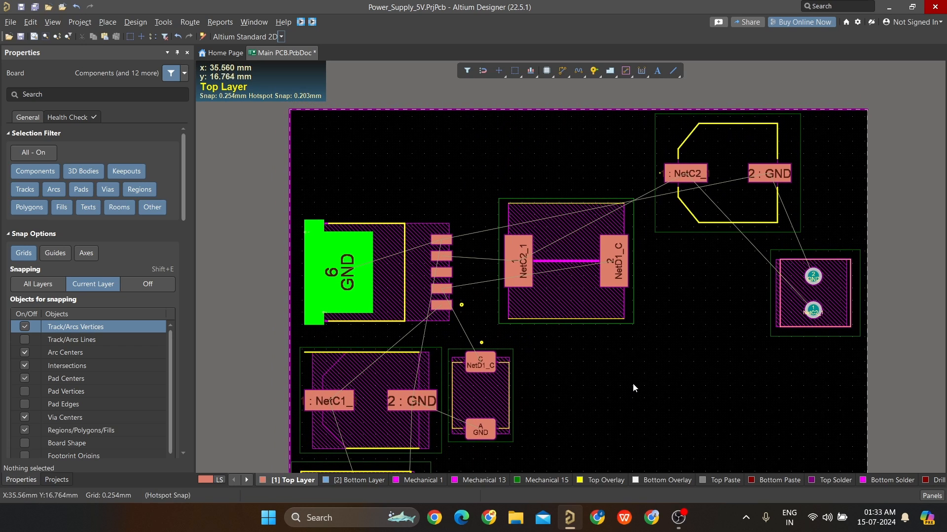
{"action": "left_click_drag", "start_coordinate": [556, 294], "coordinate": [536, 267]}
{"action": "scroll", "coordinate": [519, 268], "scroll_direction": "up", "scroll_amount": 3, "text": "ctrl"}
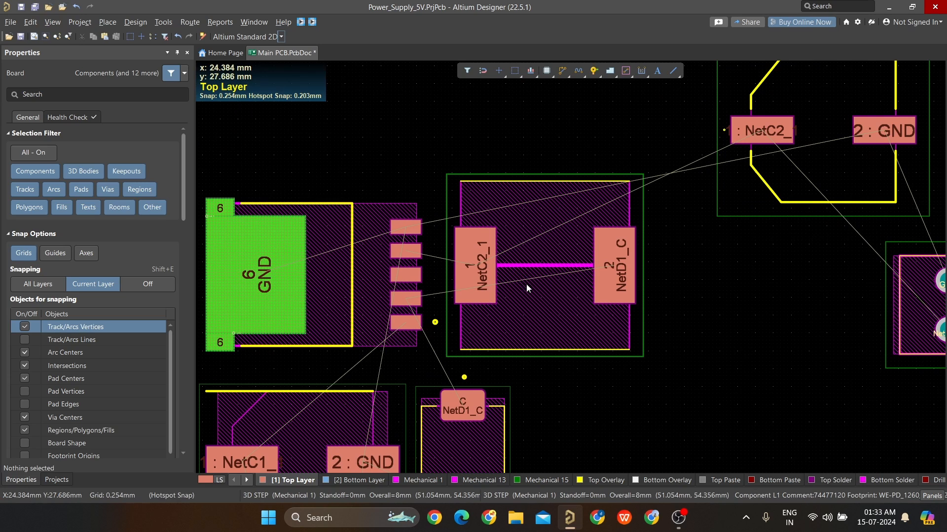
Shift inductor L1 slightly away from the regulator and rotate it upright with its NetC2_1 pad at the top.
{"action": "right_click_drag", "start_coordinate": [526, 284], "coordinate": [575, 252]}
{"action": "left_click_drag", "start_coordinate": [584, 270], "coordinate": [593, 233]}
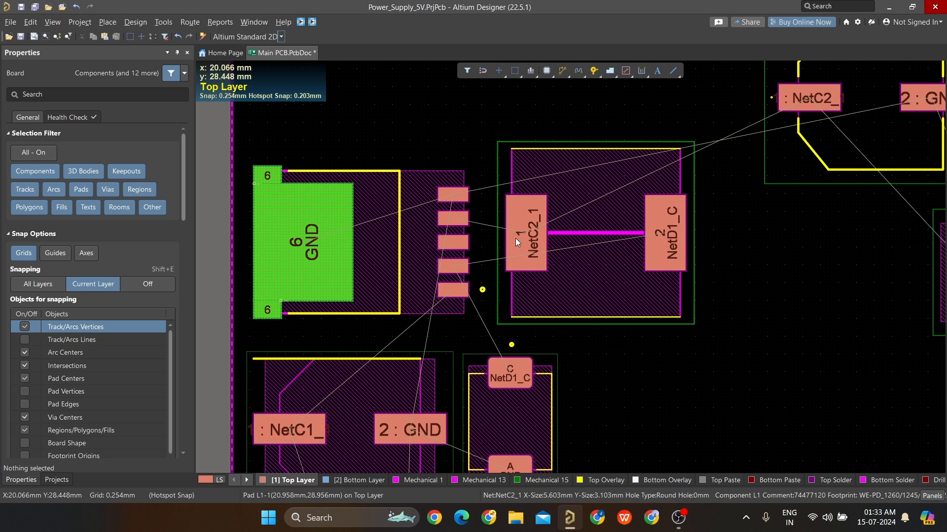
{"action": "mouse_move", "coordinate": [596, 235]}
{"action": "left_mouse_down"}
{"action": "mouse_move", "coordinate": [596, 226]}
{"action": "mouse_move", "coordinate": [647, 276]}
{"action": "mouse_move", "coordinate": [631, 270]}
{"action": "mouse_move", "coordinate": [609, 229]}
{"action": "mouse_move", "coordinate": [593, 227]}
{"action": "mouse_move", "coordinate": [615, 244]}
{"action": "mouse_move", "coordinate": [615, 277]}
{"action": "mouse_move", "coordinate": [611, 242]}
{"action": "left_mouse_up"}
{"action": "key", "text": "space"}
{"action": "key", "text": "space"}
{"action": "key", "text": "space"}
{"action": "key", "text": "space"}
{"action": "key", "text": "space"}
{"action": "key", "text": "space"}
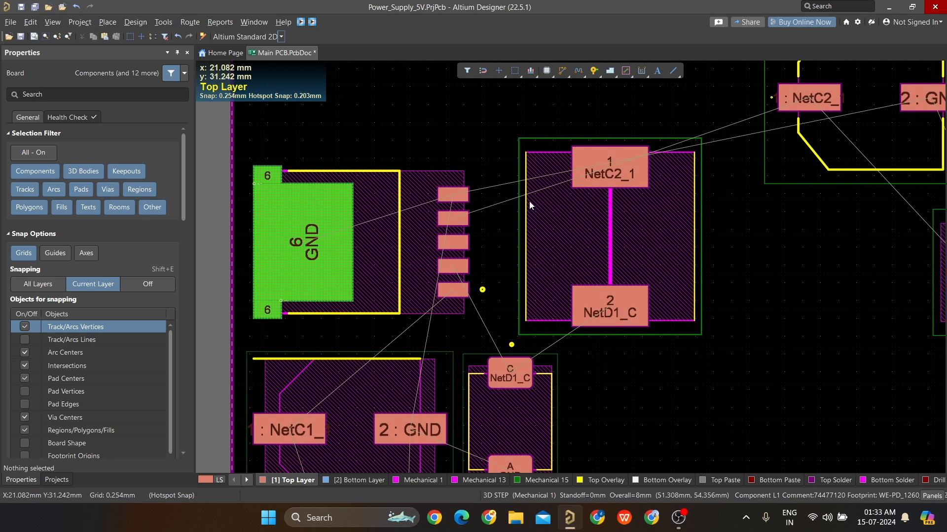
Move capacitor C2 right beside inductor L1 and rotate it upright with its GND pad at the bottom.
{"action": "right_click_drag", "start_coordinate": [528, 201], "coordinate": [494, 236]}
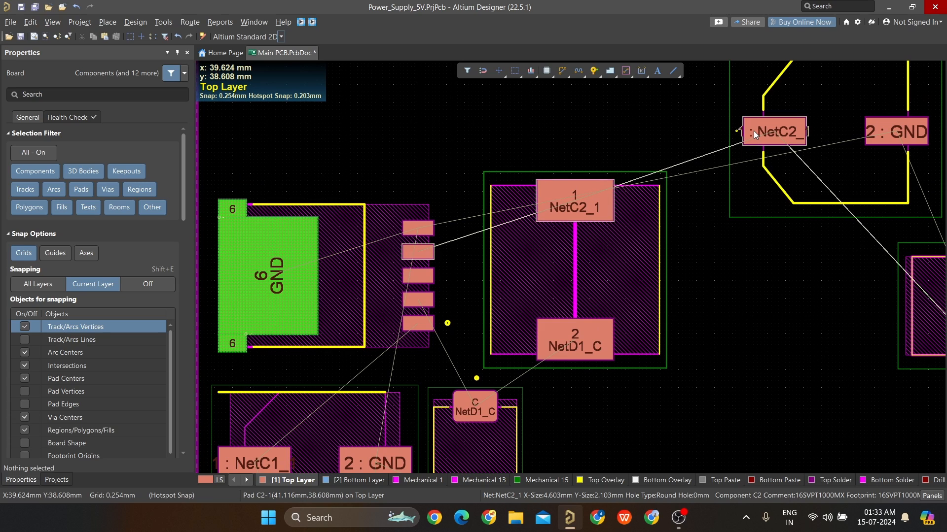
{"action": "left_click_drag", "start_coordinate": [910, 142], "coordinate": [768, 337]}
{"action": "key", "text": "space"}
{"action": "key", "text": "space"}
{"action": "key", "text": "space"}
{"action": "key", "text": "space"}
{"action": "key", "text": "space"}
{"action": "key", "text": "space"}
{"action": "key", "text": "space"}
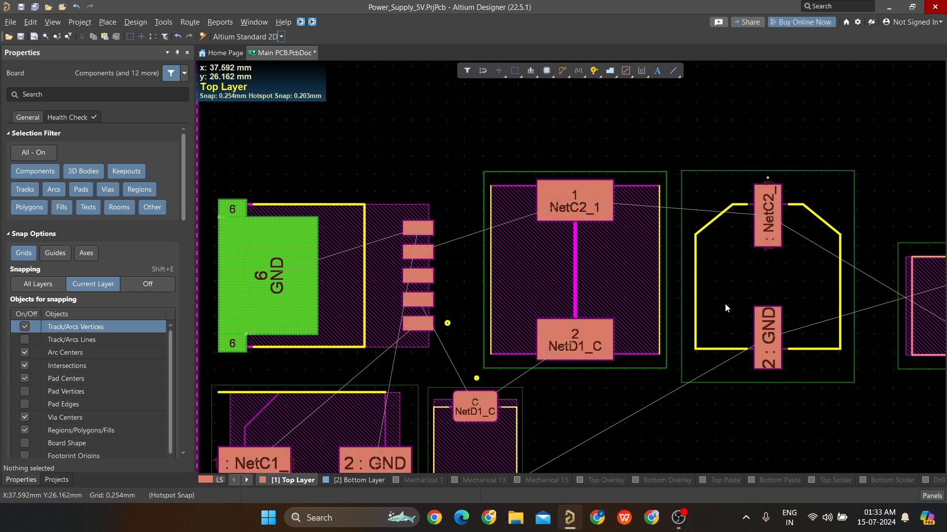
Examine the component placement and net connections across the board, from the input jack to the output terminal.
{"action": "scroll", "coordinate": [558, 369], "scroll_direction": "down", "scroll_amount": 3, "text": "ctrl"}
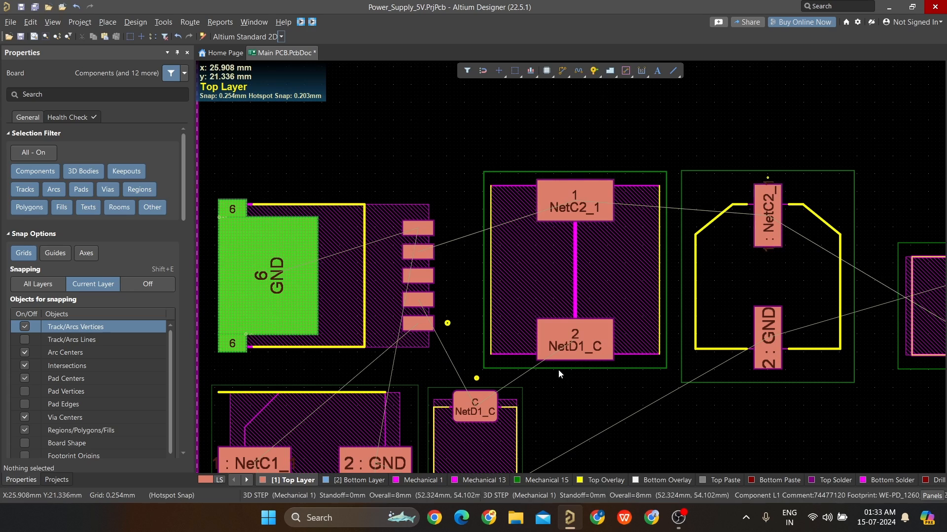
{"action": "scroll", "coordinate": [415, 388], "scroll_direction": "up", "scroll_amount": 3, "text": "ctrl"}
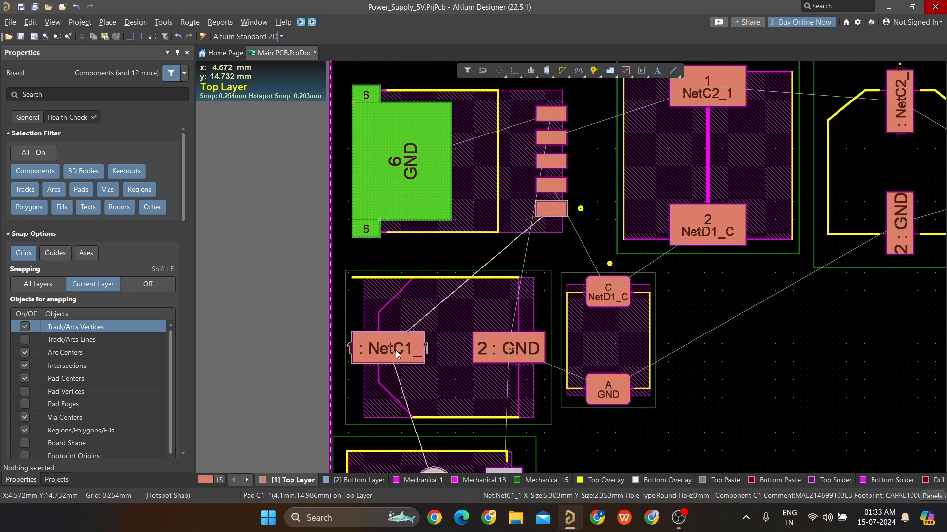
{"action": "right_click_drag", "start_coordinate": [395, 350], "coordinate": [419, 234]}
{"action": "scroll", "coordinate": [436, 351], "scroll_direction": "down", "scroll_amount": 1, "text": "ctrl"}
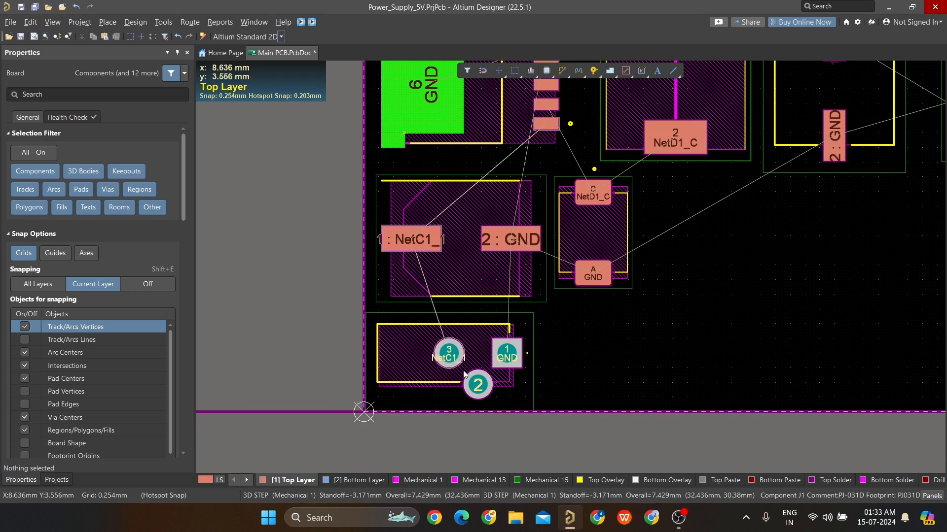
{"action": "scroll", "coordinate": [436, 271], "scroll_direction": "up", "scroll_amount": 3}
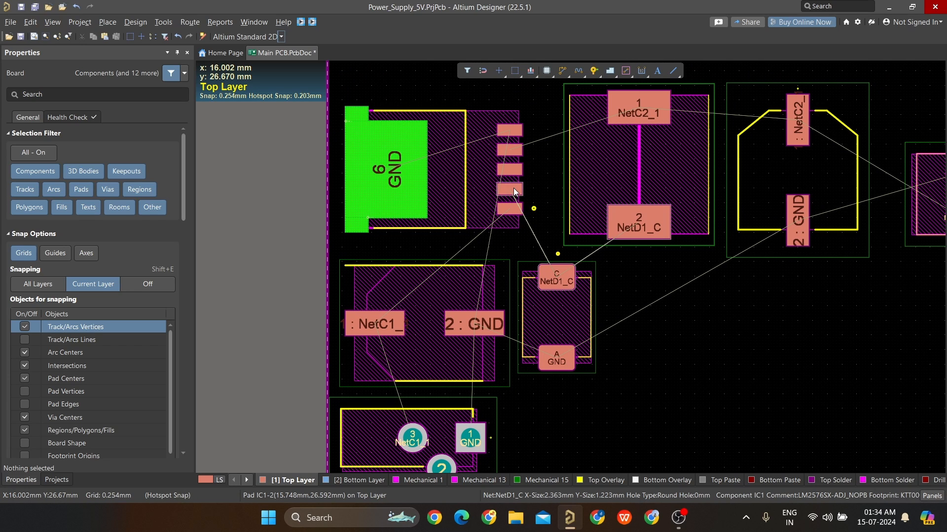
{"action": "scroll", "coordinate": [517, 190], "scroll_direction": "down", "scroll_amount": 3, "text": "ctrl"}
{"action": "right_click_drag", "start_coordinate": [621, 249], "coordinate": [568, 262]}
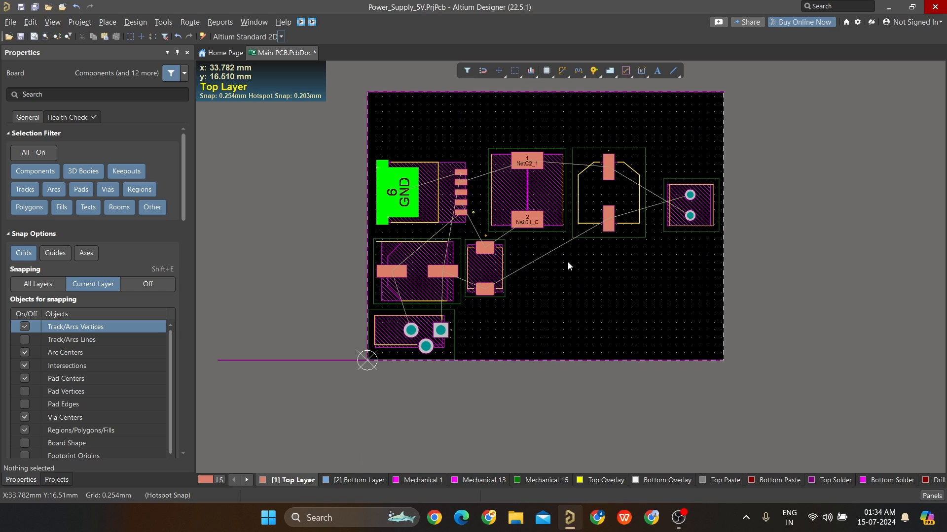
{"action": "right_click_drag", "start_coordinate": [594, 292], "coordinate": [545, 314]}
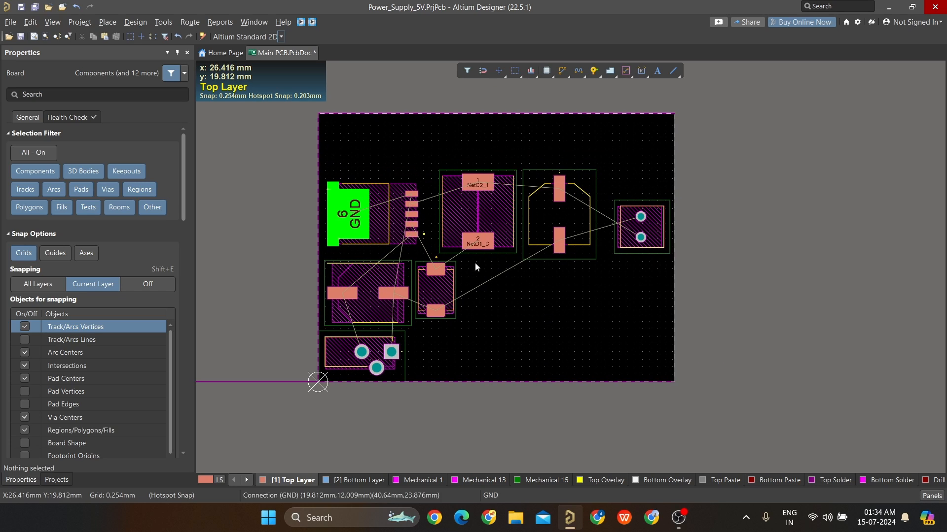
Edit the board shape by lowering its top edge towards the components, making the board about 38.6 mm high.
{"action": "left_click", "coordinate": [136, 22]}
{"action": "mouse_move", "coordinate": [160, 97]}
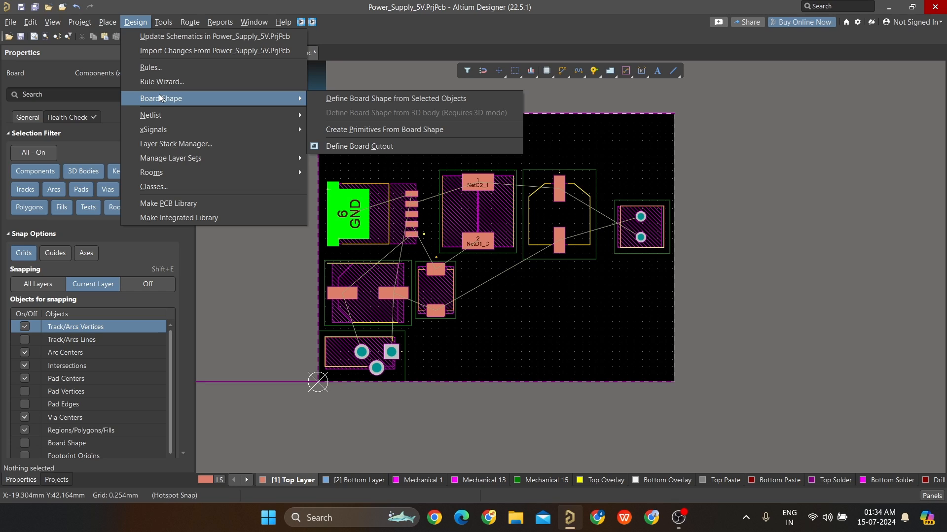
{"action": "left_click", "coordinate": [235, 310]}
{"action": "key", "text": "1"}
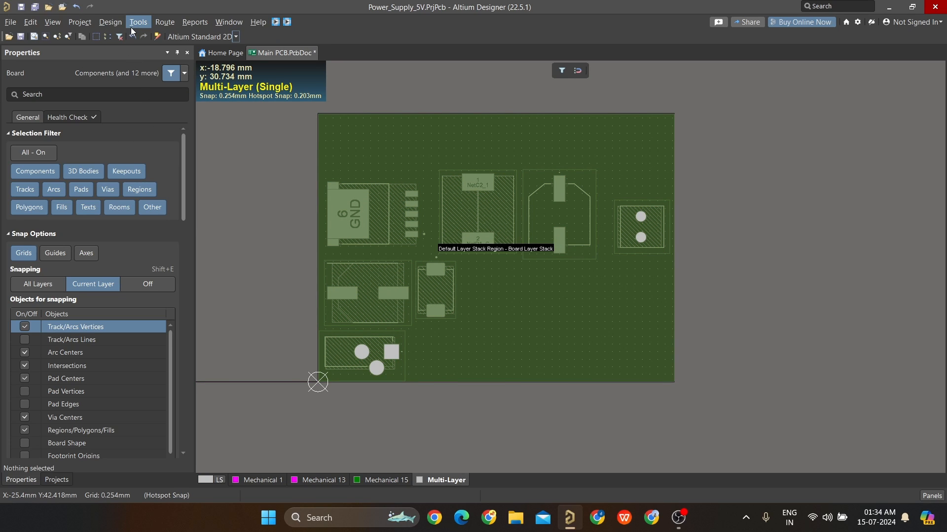
{"action": "left_click", "coordinate": [102, 23]}
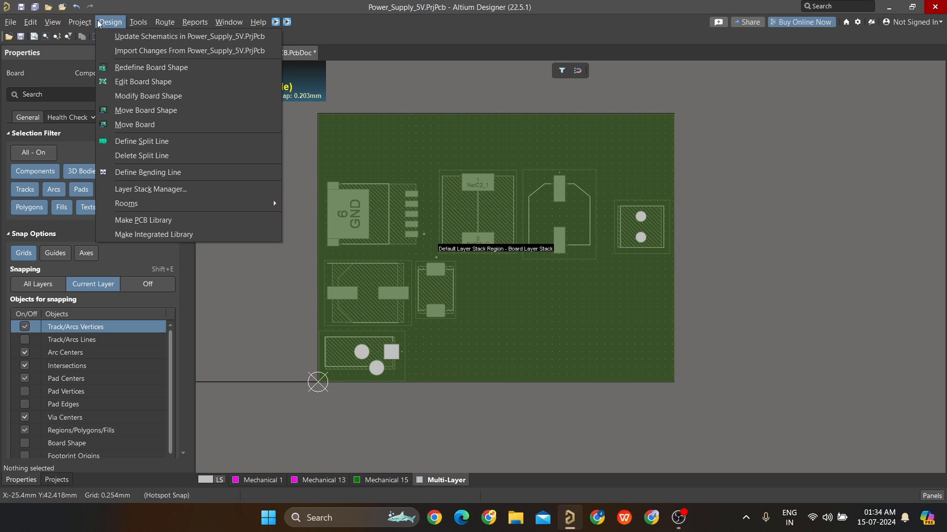
{"action": "left_click", "coordinate": [139, 82]}
{"action": "left_click_drag", "start_coordinate": [496, 114], "coordinate": [497, 125]}
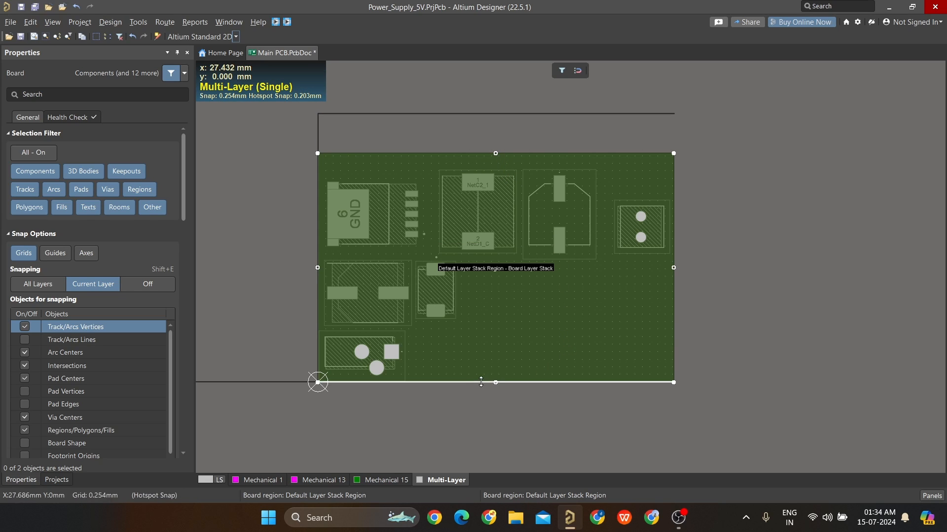
{"action": "left_click", "coordinate": [755, 278]}
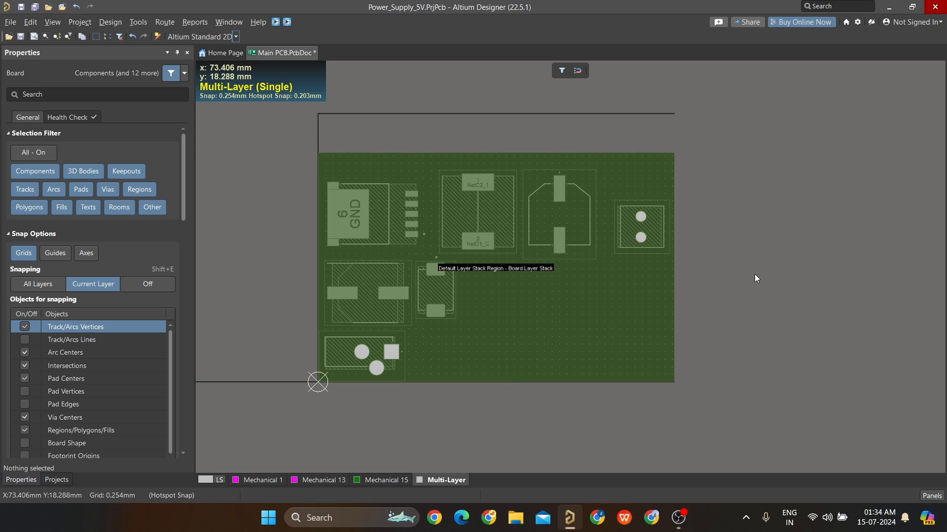
{"action": "key", "text": "3"}
{"action": "key", "text": "2"}
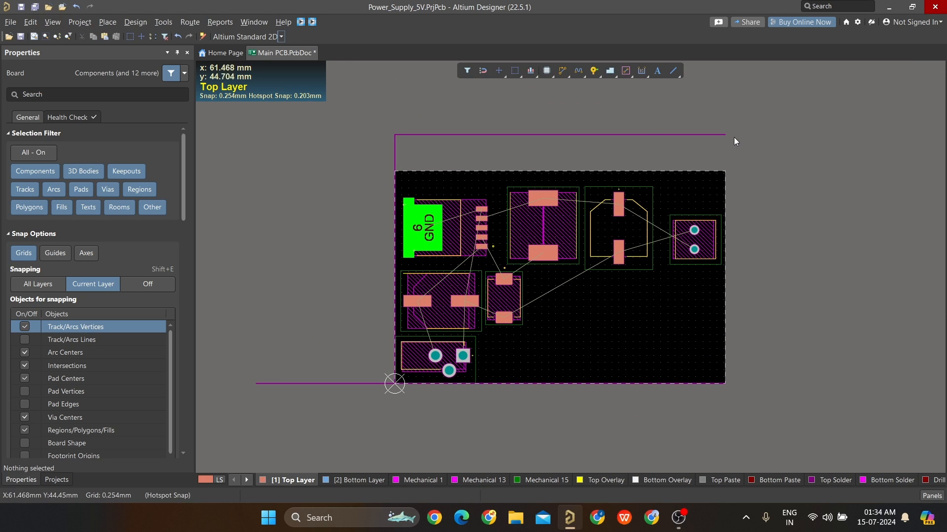
Delete the old board outline tracks on both the Bottom Solder and Top Solder layers.
{"action": "left_click", "coordinate": [689, 136]}
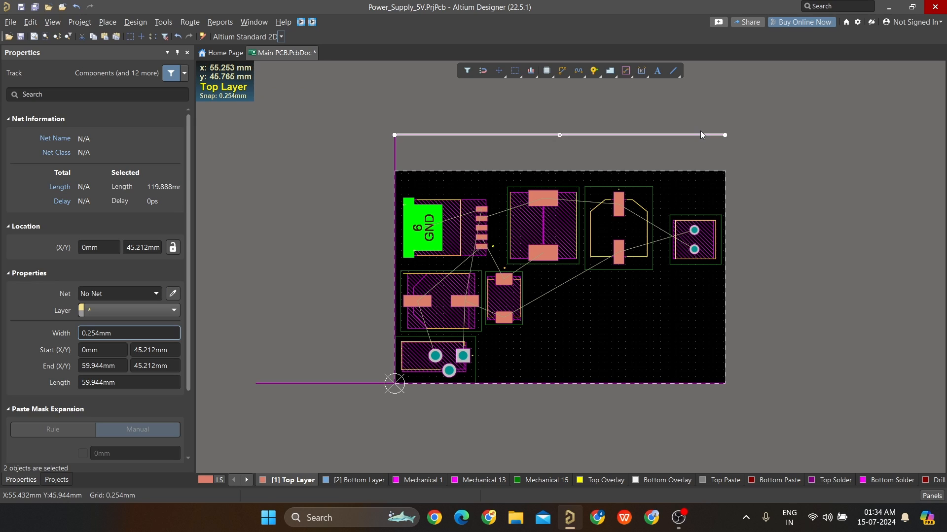
{"action": "left_click", "coordinate": [714, 139]}
{"action": "scroll", "coordinate": [724, 150], "scroll_direction": "up", "scroll_amount": 3, "text": "ctrl"}
{"action": "left_click", "coordinate": [721, 124]}
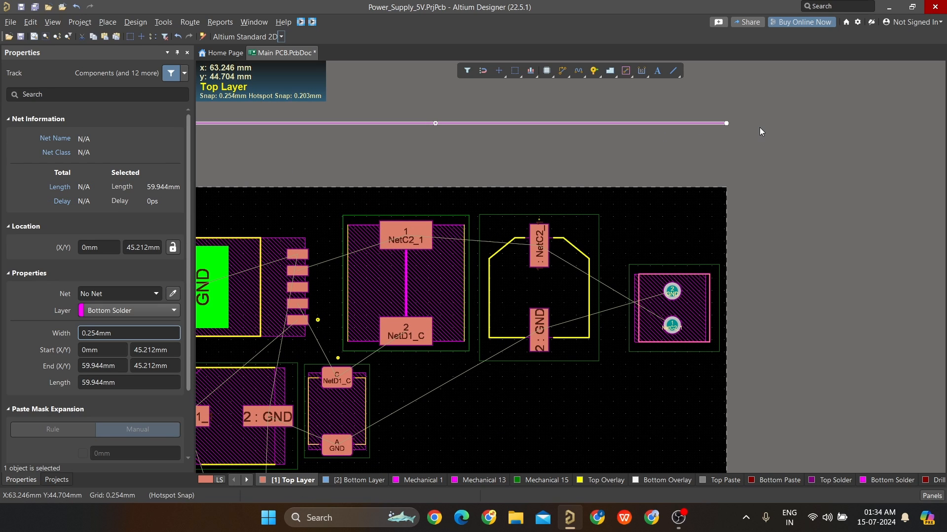
{"action": "key", "text": "Tab"}
{"action": "scroll", "coordinate": [759, 128], "scroll_direction": "down", "scroll_amount": 3, "text": "ctrl"}
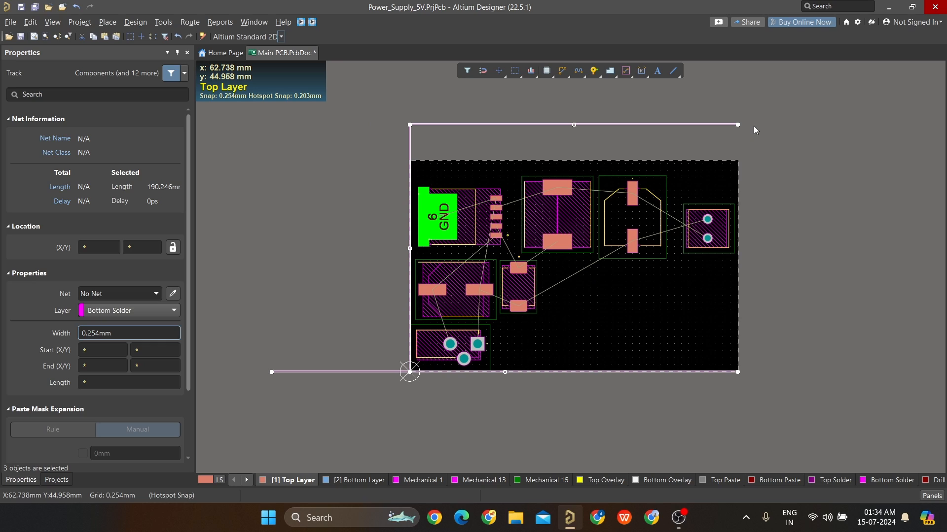
{"action": "left_click", "coordinate": [753, 126]}
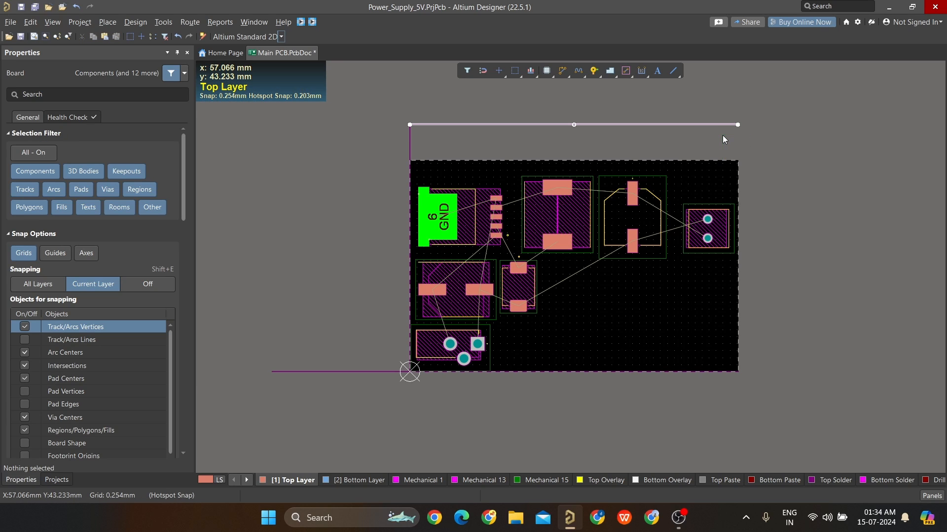
{"action": "left_click", "coordinate": [723, 135]}
{"action": "key", "text": "Tab"}
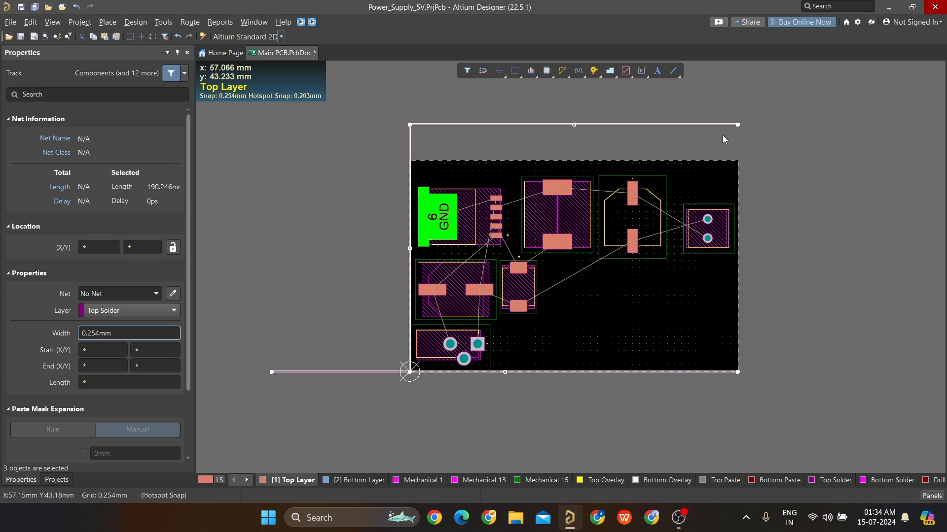
{"action": "key", "text": "Delete"}
{"action": "scroll", "coordinate": [512, 259], "scroll_direction": "up", "scroll_amount": 3, "text": "ctrl"}
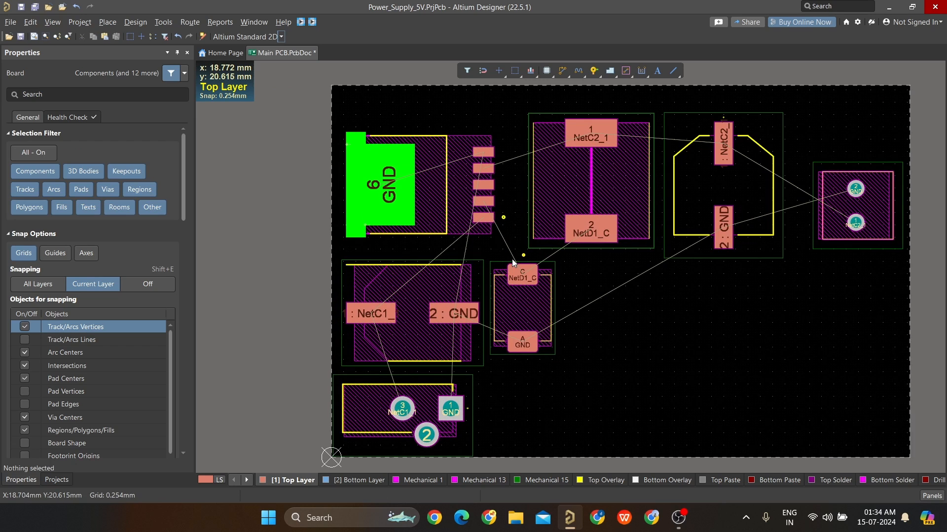
{"action": "scroll", "coordinate": [512, 259], "scroll_direction": "down", "scroll_amount": 3, "text": "ctrl"}
{"action": "scroll", "coordinate": [712, 301], "scroll_direction": "up", "scroll_amount": 1, "text": "ctrl"}
{"action": "scroll", "coordinate": [711, 301], "scroll_direction": "up", "scroll_amount": 6, "text": "ctrl"}
{"action": "scroll", "coordinate": [717, 299], "scroll_direction": "down", "scroll_amount": 8, "text": "ctrl"}
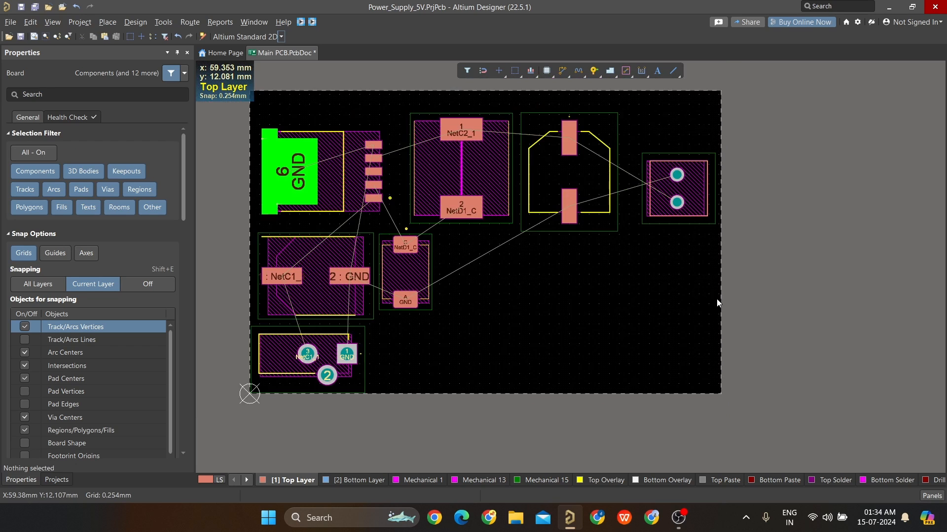
{"action": "scroll", "coordinate": [569, 229], "scroll_direction": "up", "scroll_amount": 3, "text": "ctrl"}
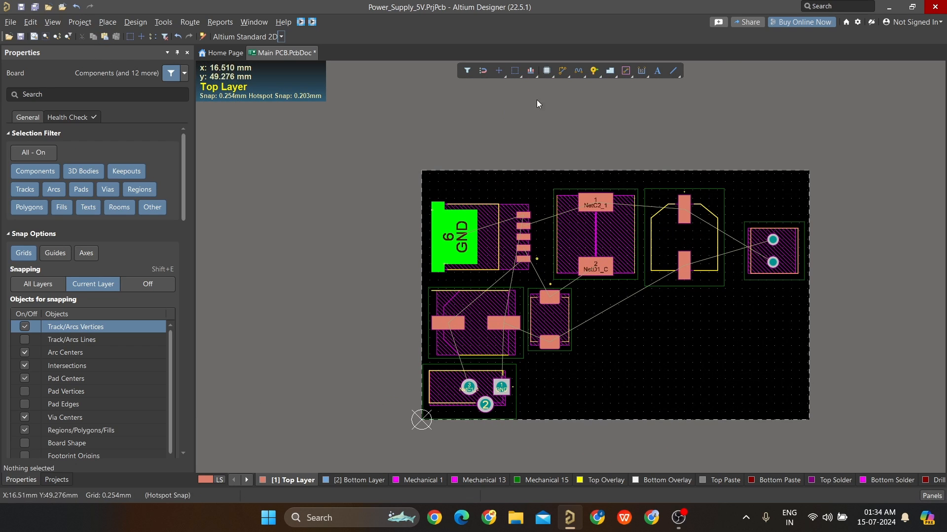
Draw a Top Solder line along the board's left edge from the upper-left corner to the origin, about 38.6 mm long.
{"action": "left_click", "coordinate": [673, 71]}
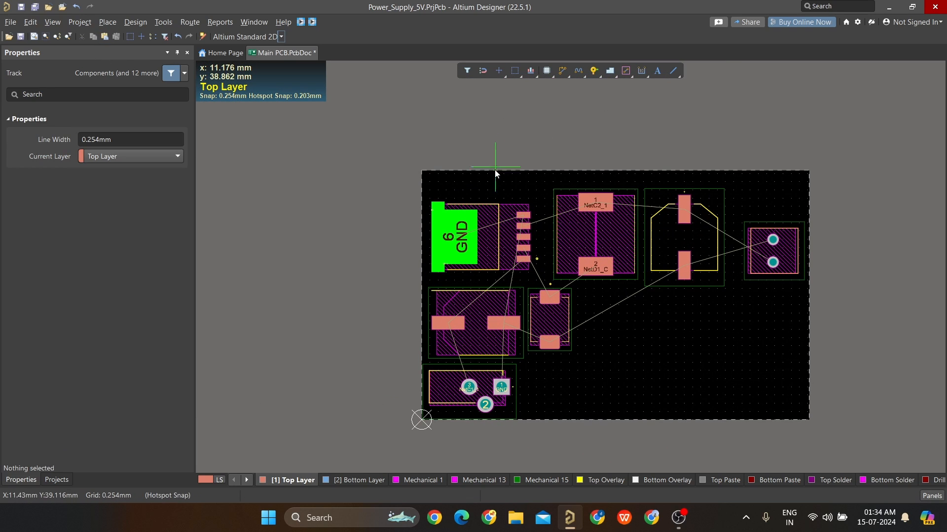
{"action": "left_click", "coordinate": [129, 160]}
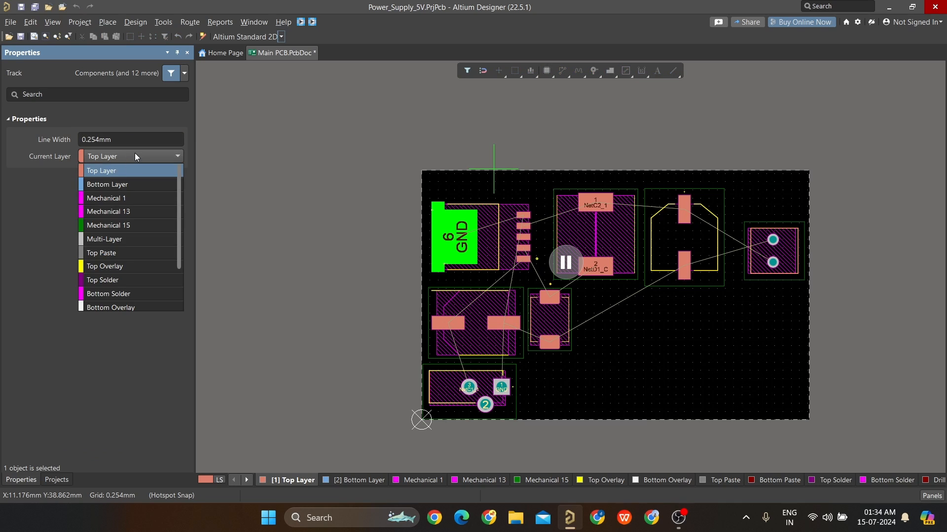
{"action": "left_click", "coordinate": [143, 280]}
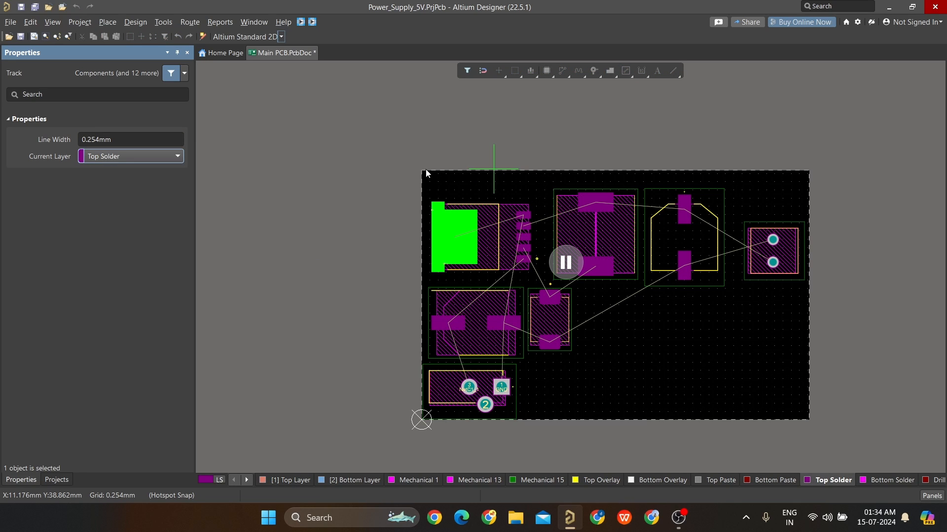
{"action": "scroll", "coordinate": [416, 168], "scroll_direction": "up", "scroll_amount": 6, "text": "ctrl"}
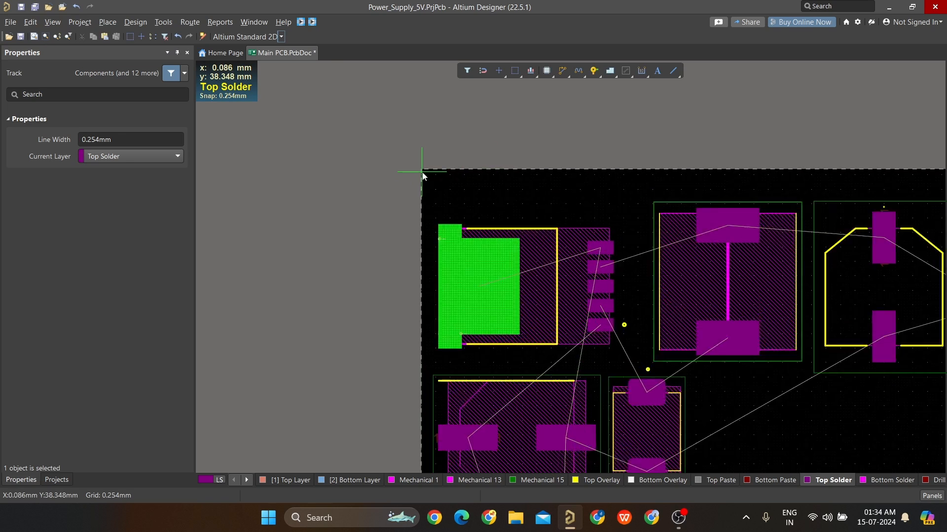
{"action": "scroll", "coordinate": [420, 167], "scroll_direction": "up", "scroll_amount": 2, "text": "ctrl"}
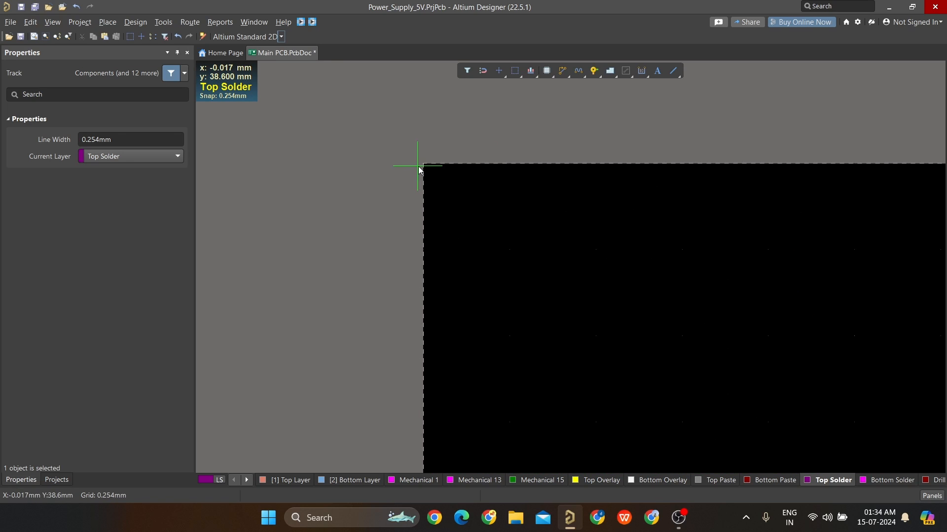
{"action": "left_click", "coordinate": [424, 168]}
{"action": "scroll", "coordinate": [416, 340], "scroll_direction": "down", "scroll_amount": 6, "text": "ctrl"}
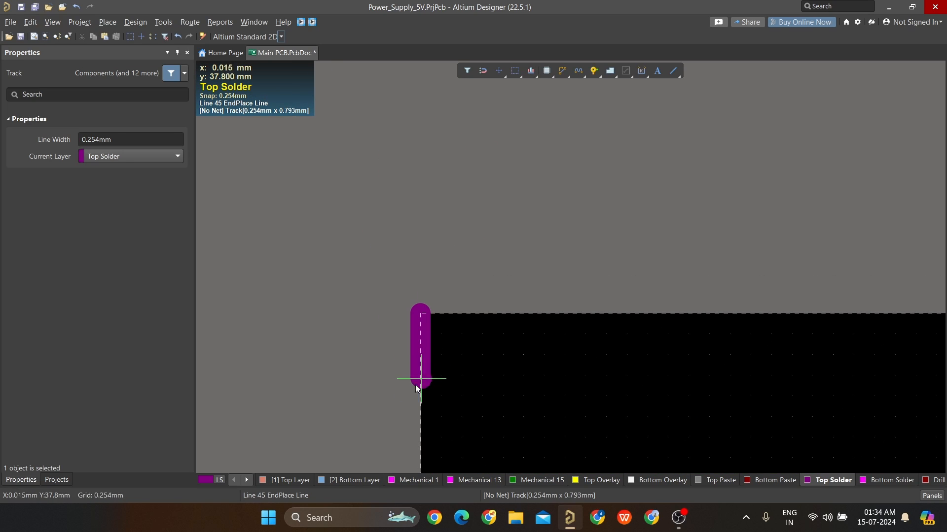
{"action": "scroll", "coordinate": [398, 407], "scroll_direction": "down", "scroll_amount": 8}
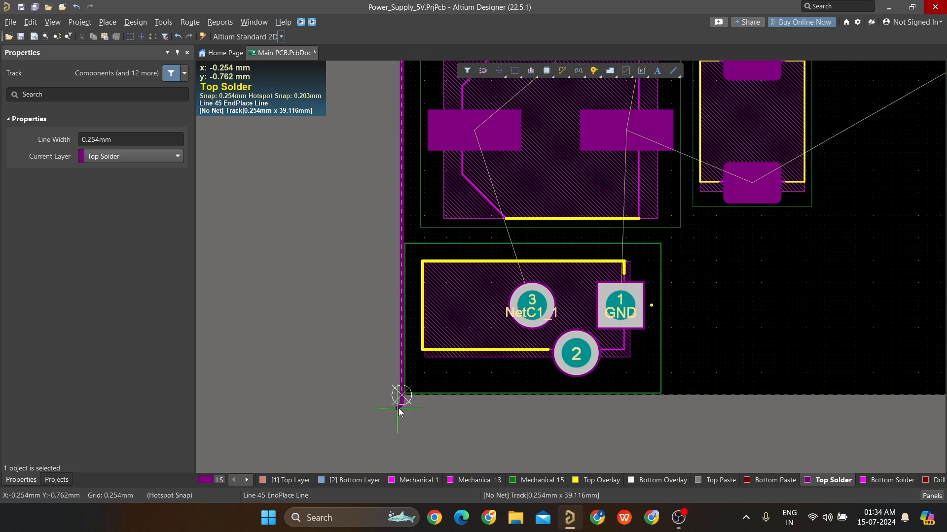
{"action": "scroll", "coordinate": [401, 409], "scroll_direction": "up", "scroll_amount": 4, "text": "ctrl"}
{"action": "scroll", "coordinate": [405, 388], "scroll_direction": "up", "scroll_amount": 2, "text": "ctrl"}
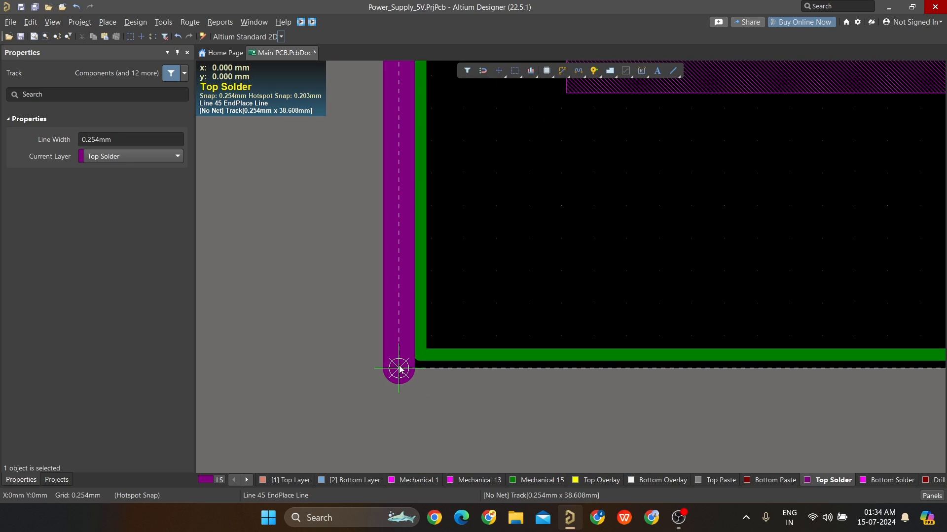
{"action": "left_click", "coordinate": [399, 371]}
Continue the Top Solder line along the board's bottom edge to the lower-right corner, about 59.9 mm long.
{"action": "scroll", "coordinate": [414, 389], "scroll_direction": "down", "scroll_amount": 4, "text": "ctrl"}
{"action": "scroll", "coordinate": [433, 411], "scroll_direction": "down", "scroll_amount": 5, "text": "ctrl"}
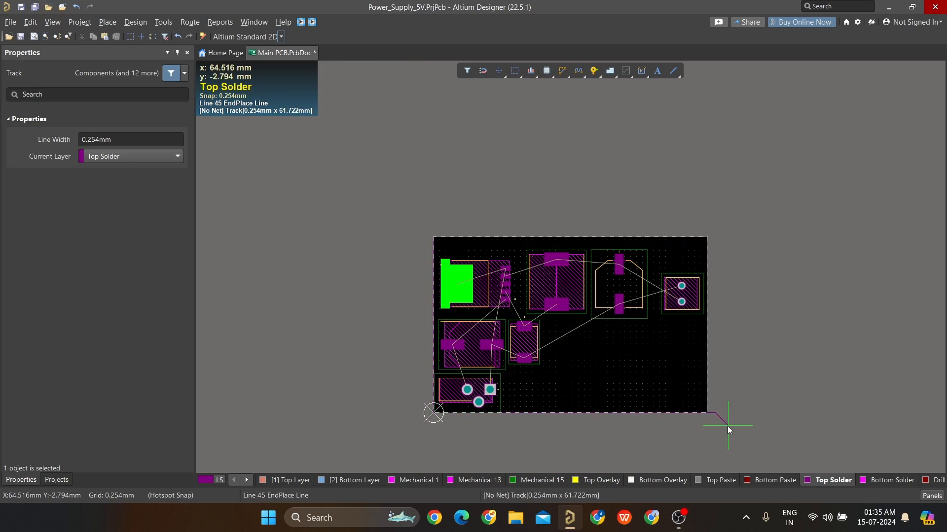
{"action": "scroll", "coordinate": [726, 426], "scroll_direction": "up", "scroll_amount": 5, "text": "ctrl"}
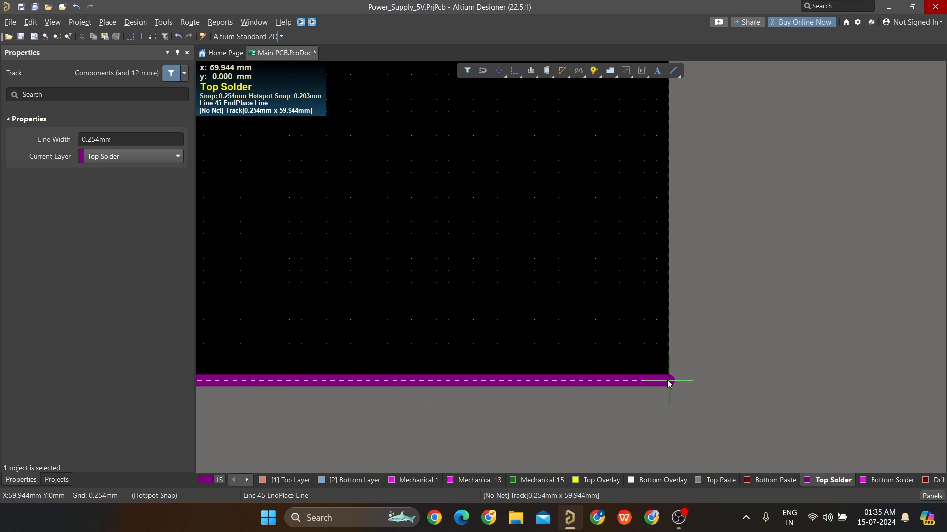
{"action": "left_click", "coordinate": [667, 381]}
Continue the Top Solder line up the board's right edge to the upper-right corner, about 38.6 mm long.
{"action": "scroll", "coordinate": [668, 383], "scroll_direction": "down", "scroll_amount": 3, "text": "ctrl"}
{"action": "scroll", "coordinate": [668, 383], "scroll_direction": "down", "scroll_amount": 5, "text": "ctrl"}
{"action": "scroll", "coordinate": [674, 303], "scroll_direction": "up", "scroll_amount": 6}
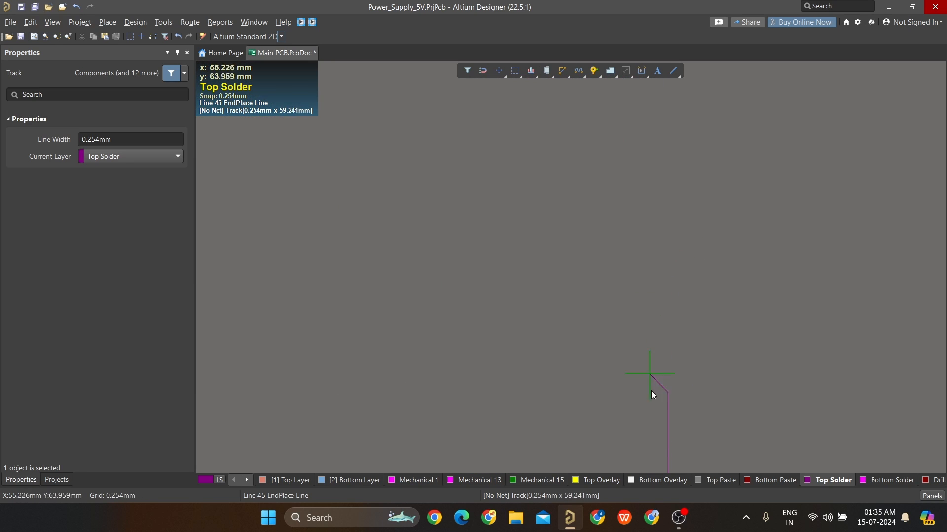
{"action": "scroll", "coordinate": [656, 420], "scroll_direction": "down", "scroll_amount": 5}
{"action": "scroll", "coordinate": [664, 269], "scroll_direction": "up", "scroll_amount": 6, "text": "ctrl"}
{"action": "scroll", "coordinate": [668, 291], "scroll_direction": "up", "scroll_amount": 5, "text": "ctrl"}
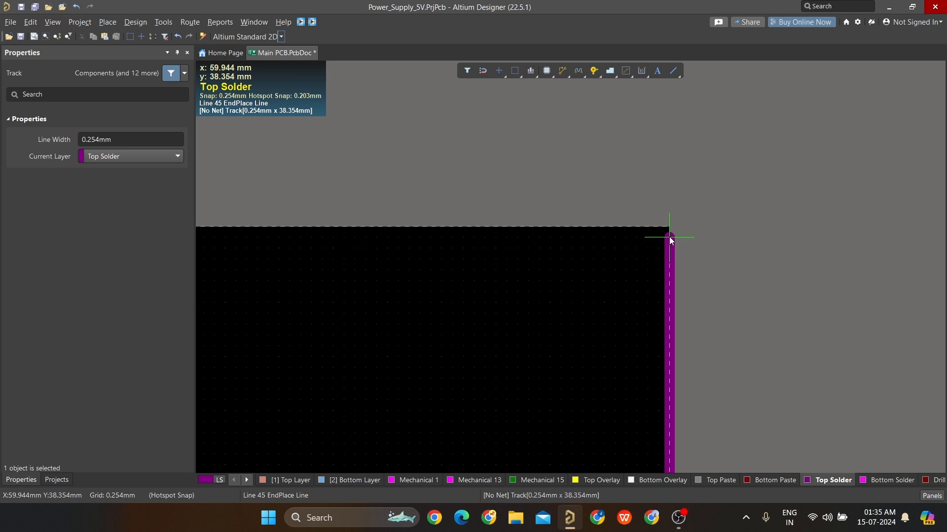
{"action": "left_click", "coordinate": [668, 228]}
Close the Top Solder outline along the board's top edge to the upper-left corner, about 59.9 mm long, and finish line placement.
{"action": "scroll", "coordinate": [495, 308], "scroll_direction": "down", "scroll_amount": 4, "text": "ctrl"}
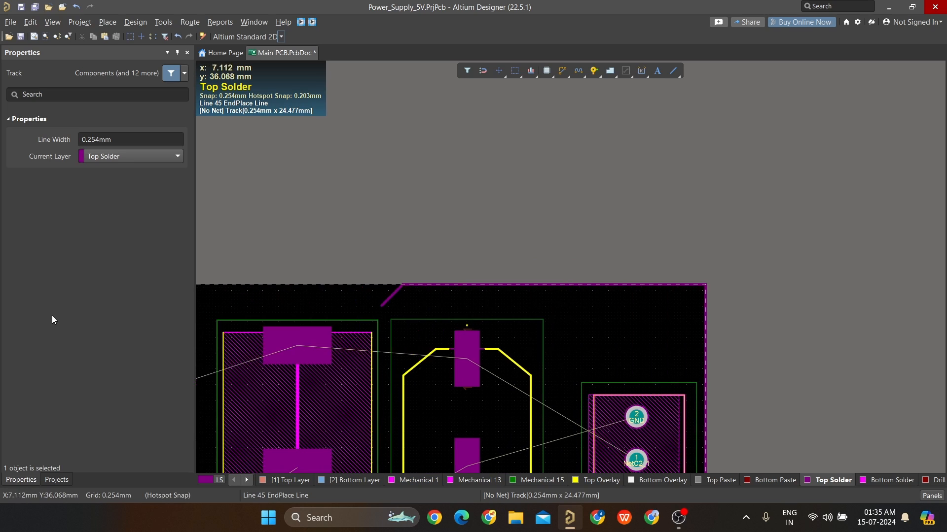
{"action": "scroll", "coordinate": [483, 281], "scroll_direction": "up", "scroll_amount": 4, "text": "ctrl"}
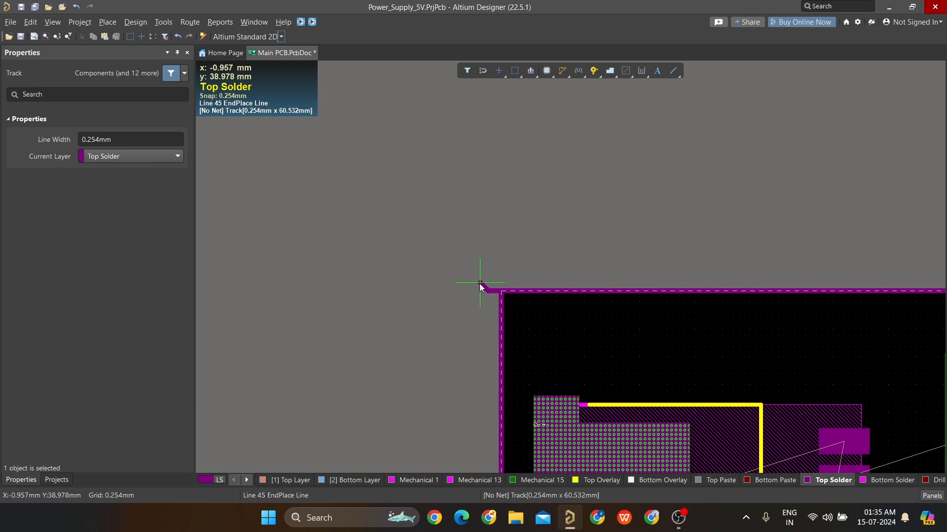
{"action": "left_click", "coordinate": [560, 311]}
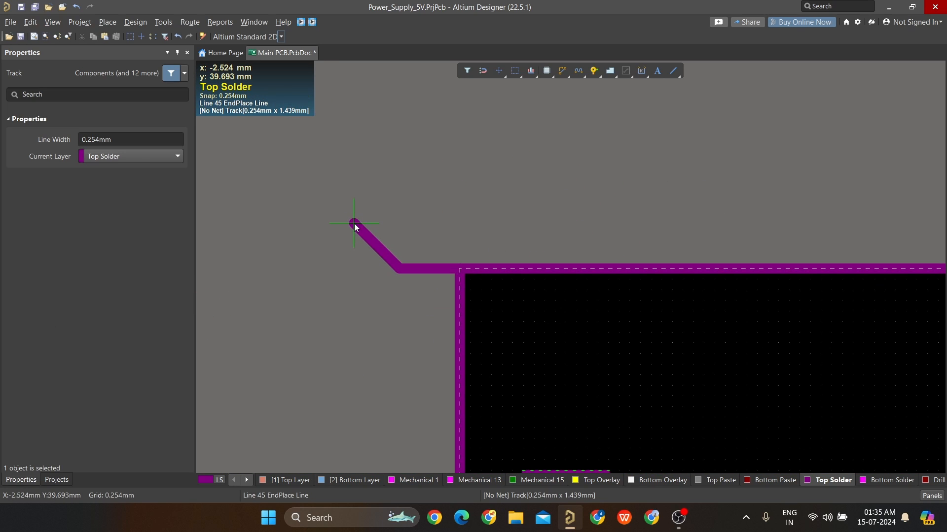
{"action": "right_click", "coordinate": [377, 250]}
{"action": "right_click", "coordinate": [312, 186]}
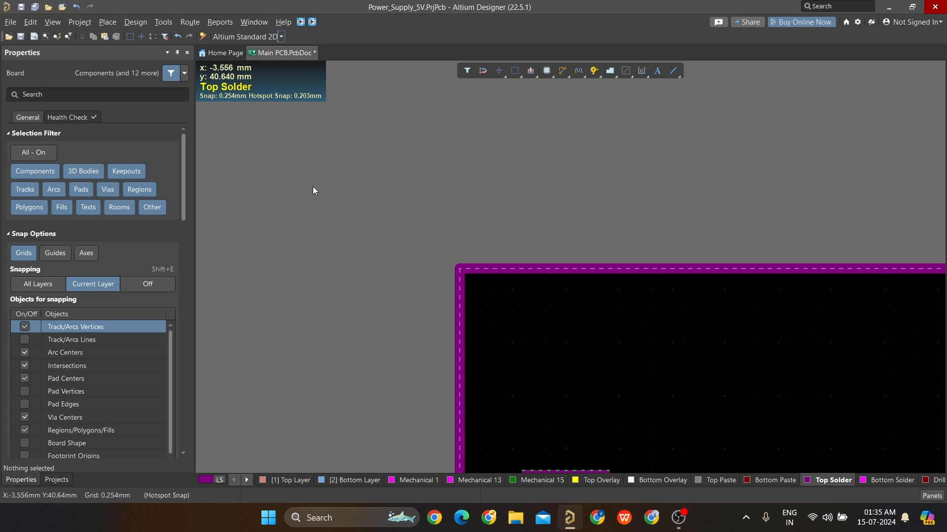
Copy the four Top Solder outline tracks with the origin corner as reference point and paste the duplicate above the board.
{"action": "scroll", "coordinate": [470, 271], "scroll_direction": "down", "scroll_amount": 3, "text": "ctrl"}
{"action": "right_click_drag", "start_coordinate": [498, 282], "coordinate": [433, 284]}
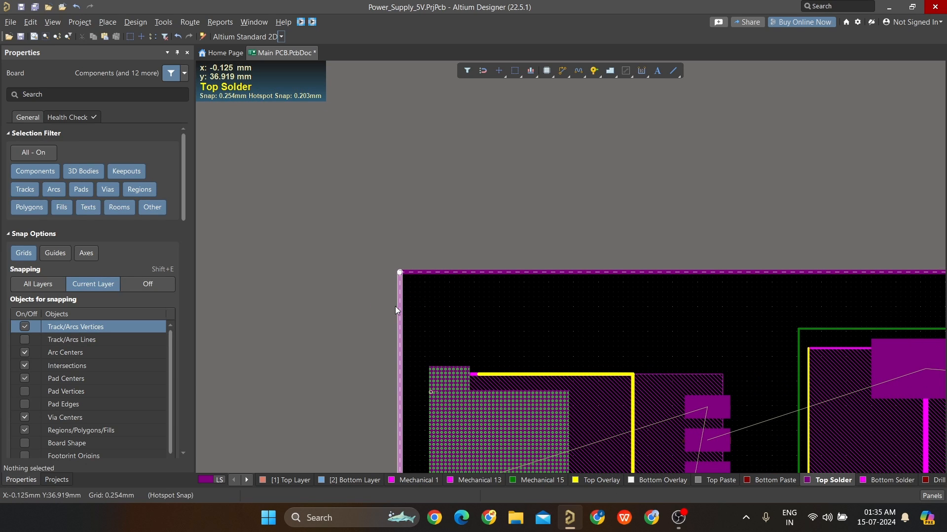
{"action": "left_click", "coordinate": [398, 306]}
{"action": "key", "text": "Tab"}
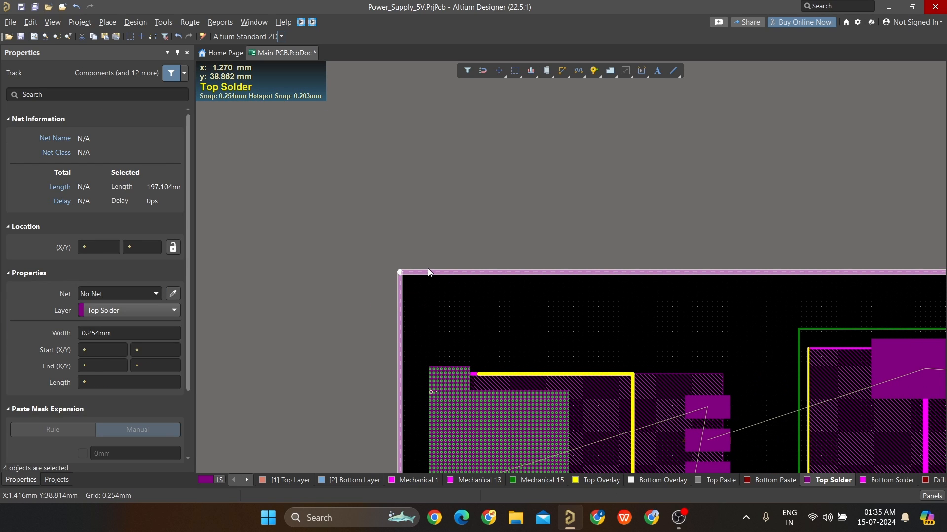
{"action": "key", "text": "ctrl+c"}
{"action": "scroll", "coordinate": [429, 361], "scroll_direction": "down", "scroll_amount": 5}
{"action": "scroll", "coordinate": [399, 411], "scroll_direction": "up", "scroll_amount": 3, "text": "ctrl"}
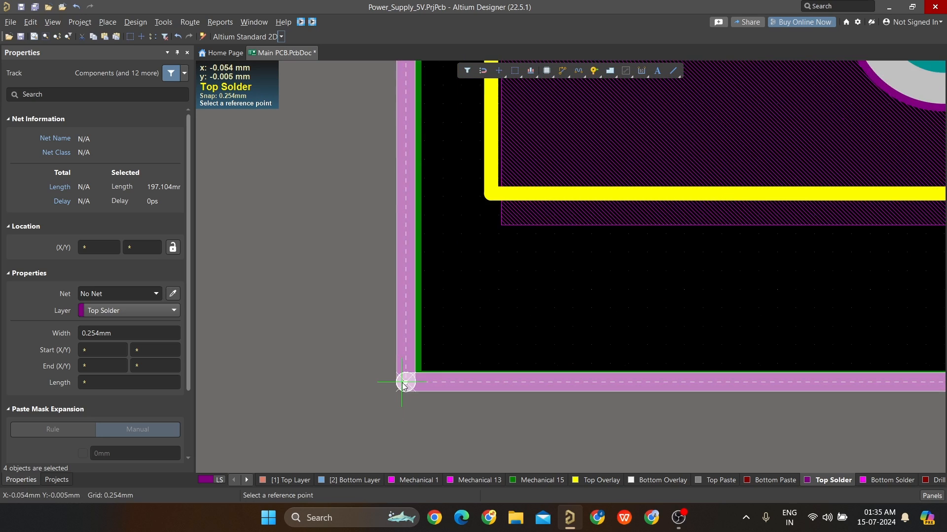
{"action": "left_click", "coordinate": [401, 370]}
{"action": "scroll", "coordinate": [392, 356], "scroll_direction": "down", "scroll_amount": 6, "text": "ctrl"}
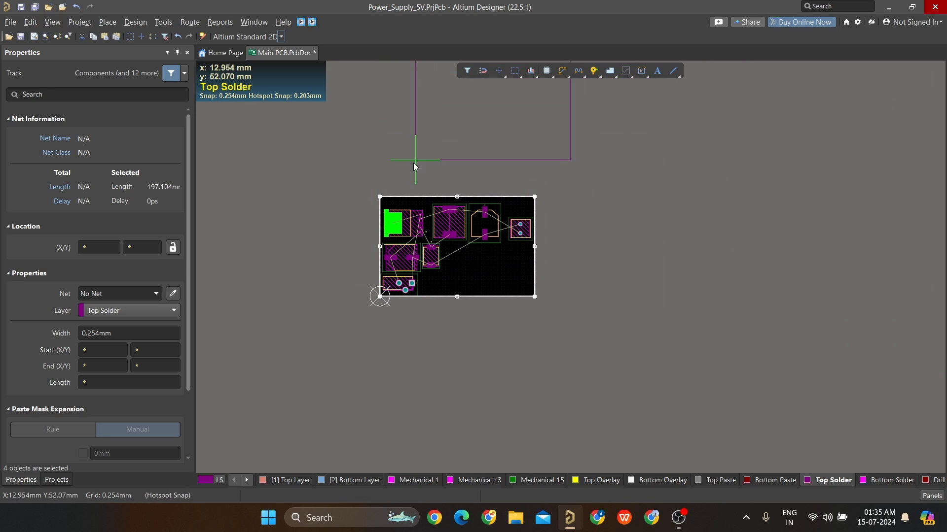
{"action": "left_click", "coordinate": [608, 129]}
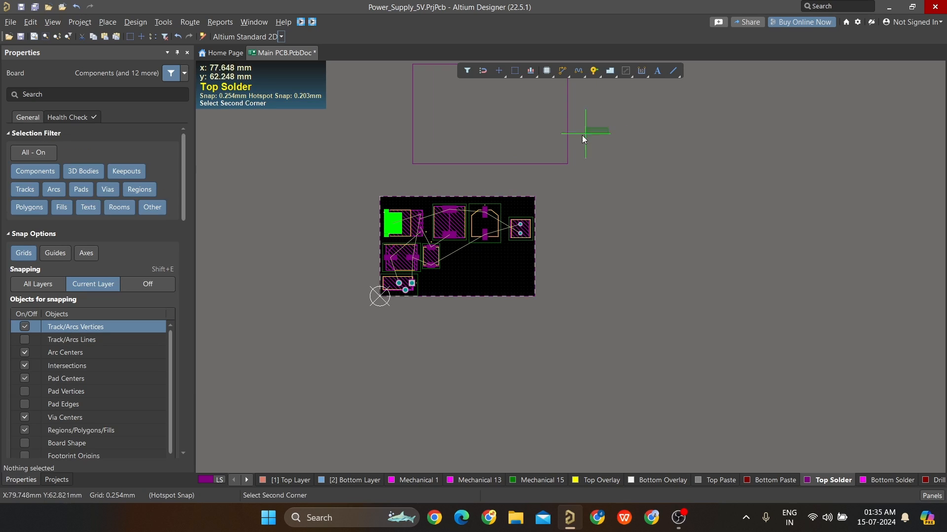
Change all four tracks of the duplicate outline above the board to the Bottom Solder layer.
{"action": "left_click", "coordinate": [566, 140]}
{"action": "key", "text": "Tab"}
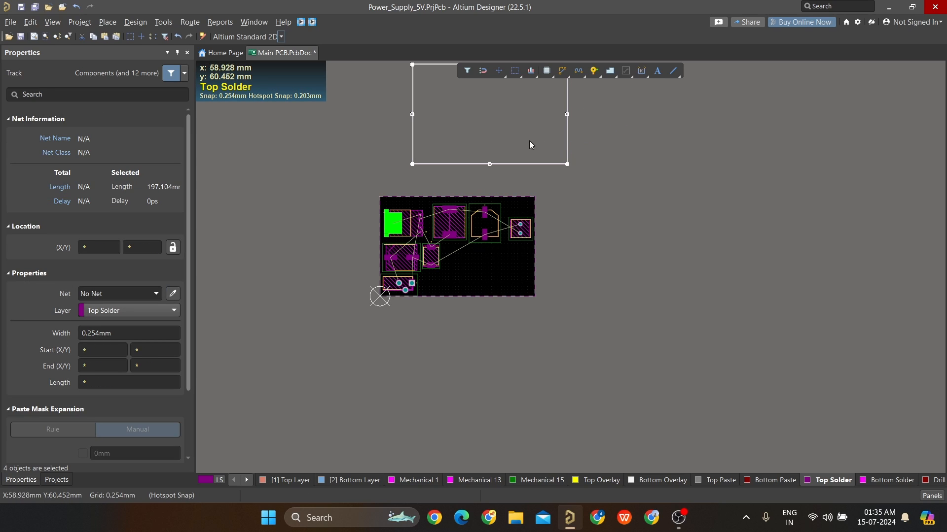
{"action": "left_click", "coordinate": [158, 313]}
{"action": "left_click", "coordinate": [135, 395]}
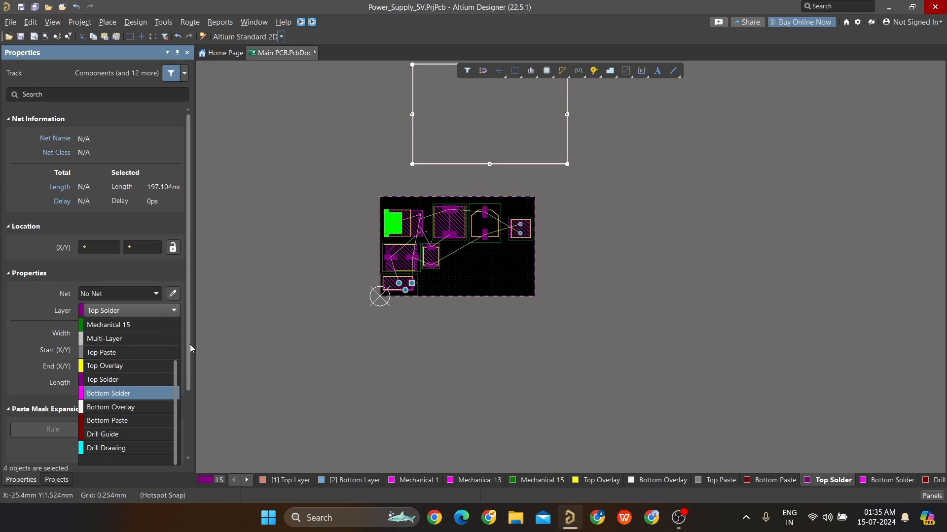
{"action": "left_click", "coordinate": [317, 232]}
{"action": "key", "text": "Tab"}
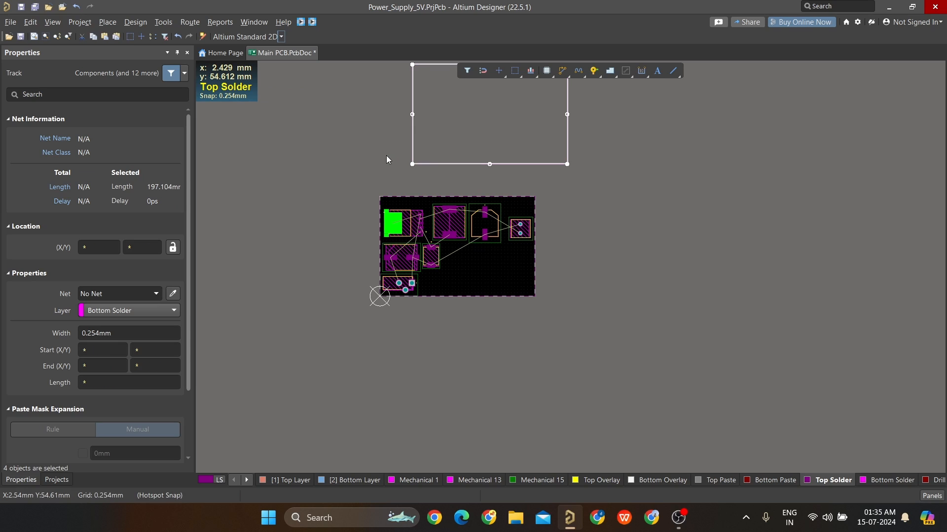
Copy the Bottom Solder outline using its lower-left corner as the reference point.
{"action": "key", "text": "ctrl+x"}
{"action": "scroll", "coordinate": [422, 156], "scroll_direction": "up", "scroll_amount": 4, "text": "ctrl"}
{"action": "scroll", "coordinate": [414, 193], "scroll_direction": "up", "scroll_amount": 5, "text": "ctrl"}
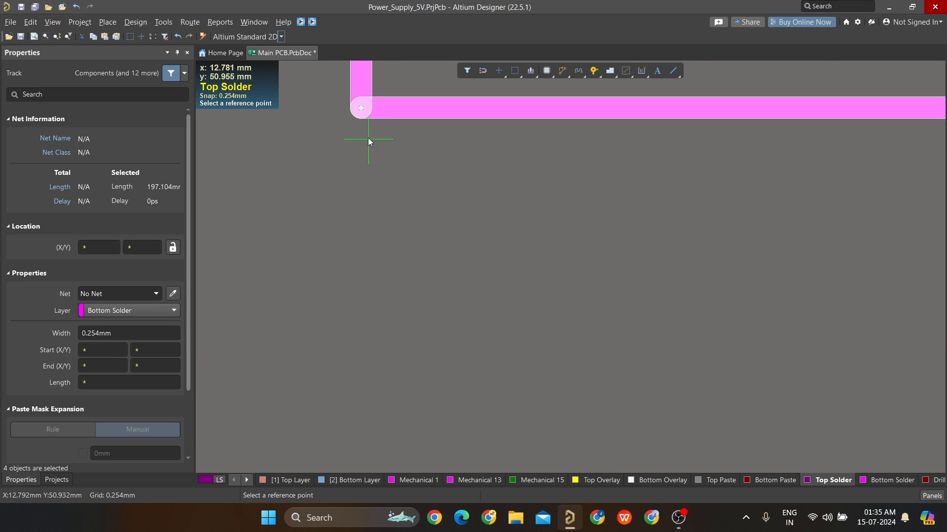
{"action": "left_click", "coordinate": [361, 107]}
{"action": "scroll", "coordinate": [351, 134], "scroll_direction": "down", "scroll_amount": 6, "text": "ctrl"}
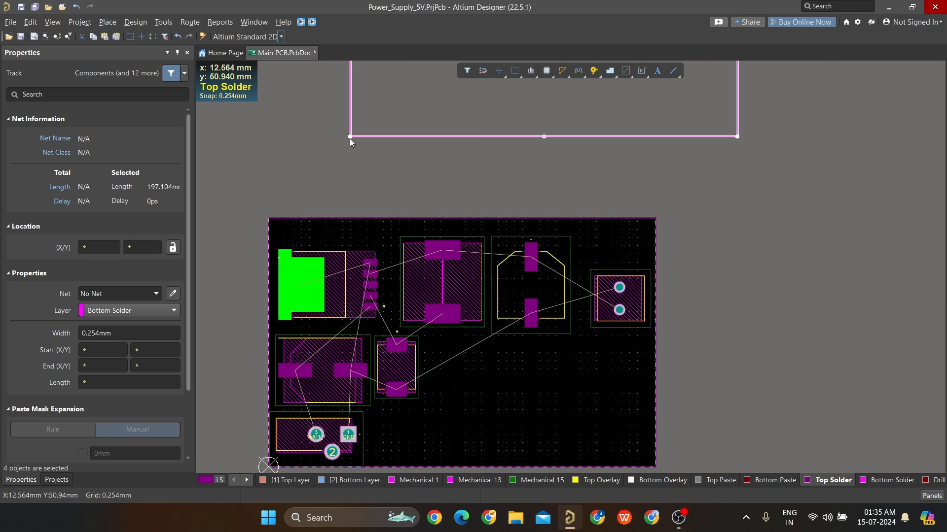
Paste the Bottom Solder outline over the board with its lower-left corner at the origin.
{"action": "key", "text": "ctrl+v"}
{"action": "scroll", "coordinate": [276, 347], "scroll_direction": "up", "scroll_amount": 2, "text": "ctrl"}
{"action": "scroll", "coordinate": [266, 352], "scroll_direction": "up", "scroll_amount": 5, "text": "ctrl"}
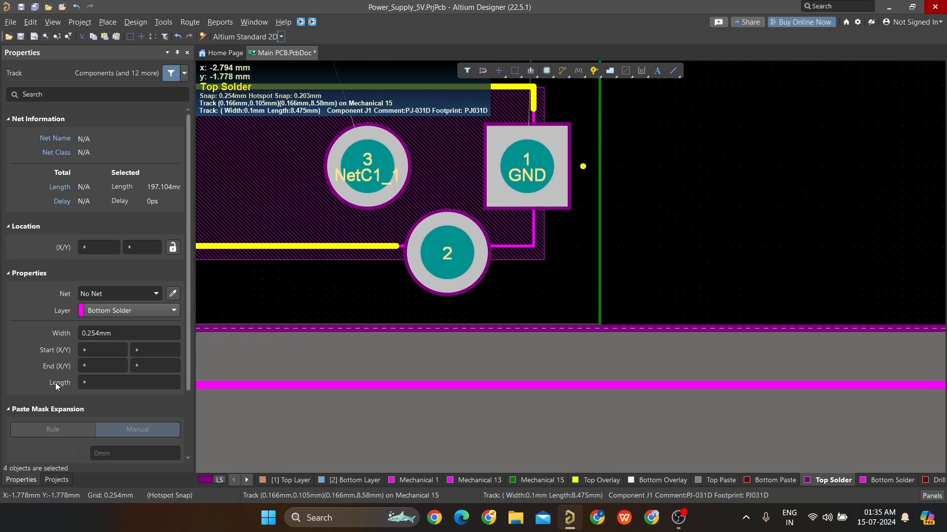
{"action": "scroll", "coordinate": [293, 351], "scroll_direction": "down", "scroll_amount": 1, "text": "ctrl"}
{"action": "scroll", "coordinate": [365, 345], "scroll_direction": "up", "scroll_amount": 2, "text": "ctrl"}
{"action": "left_click", "coordinate": [365, 335]}
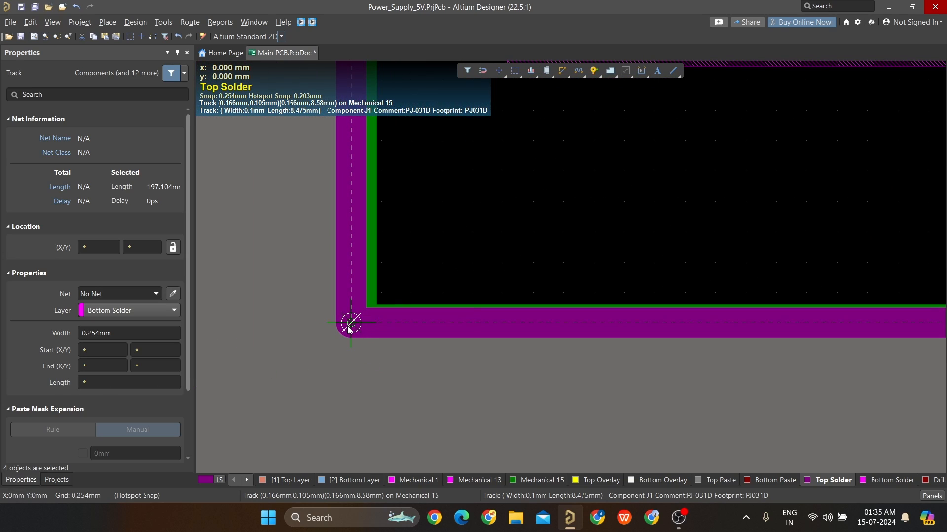
Delete the spare Bottom Solder outline left above the board.
{"action": "scroll", "coordinate": [364, 345], "scroll_direction": "down", "scroll_amount": 4, "text": "ctrl"}
{"action": "scroll", "coordinate": [429, 316], "scroll_direction": "down", "scroll_amount": 3, "text": "ctrl"}
{"action": "scroll", "coordinate": [726, 310], "scroll_direction": "down", "scroll_amount": 2, "text": "shift"}
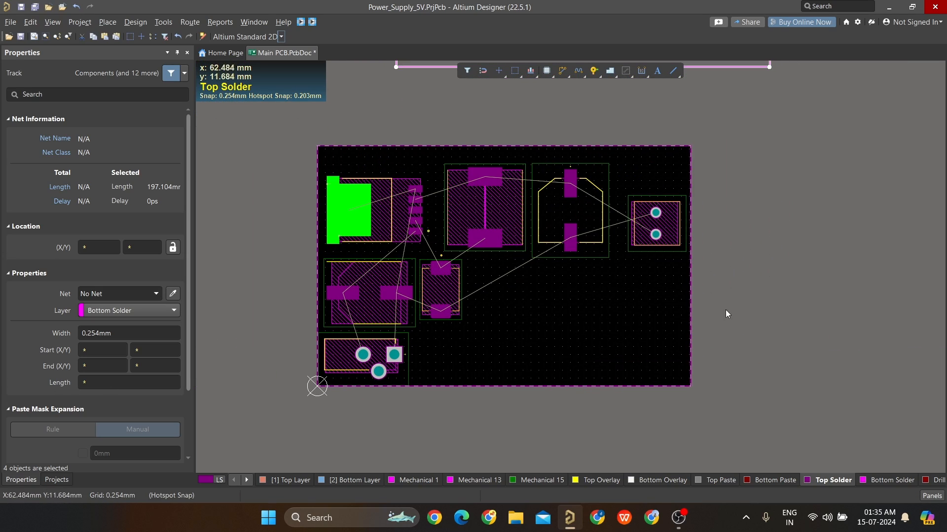
{"action": "left_click", "coordinate": [710, 301]}
{"action": "scroll", "coordinate": [632, 310], "scroll_direction": "down", "scroll_amount": 2, "text": "ctrl"}
{"action": "scroll", "coordinate": [632, 309], "scroll_direction": "up", "scroll_amount": 1, "text": "ctrl"}
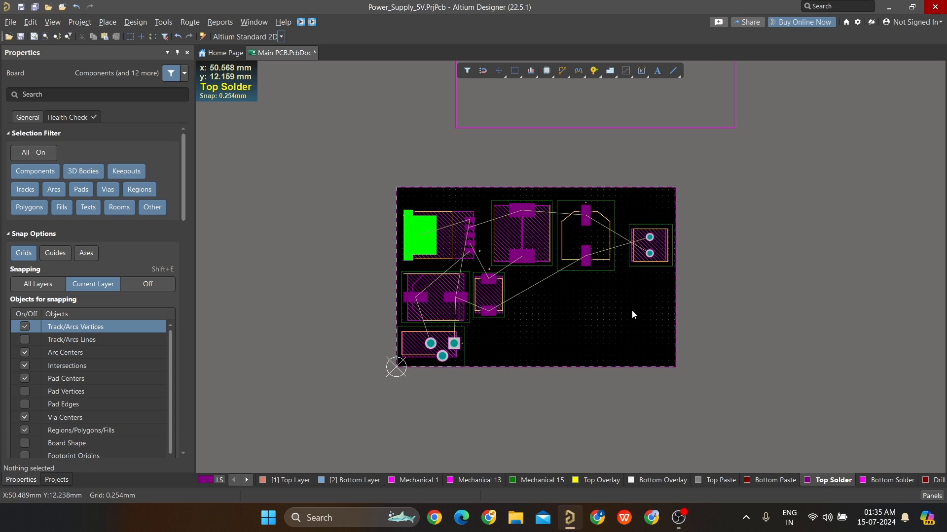
{"action": "scroll", "coordinate": [632, 310], "scroll_direction": "down", "scroll_amount": 1, "text": "ctrl"}
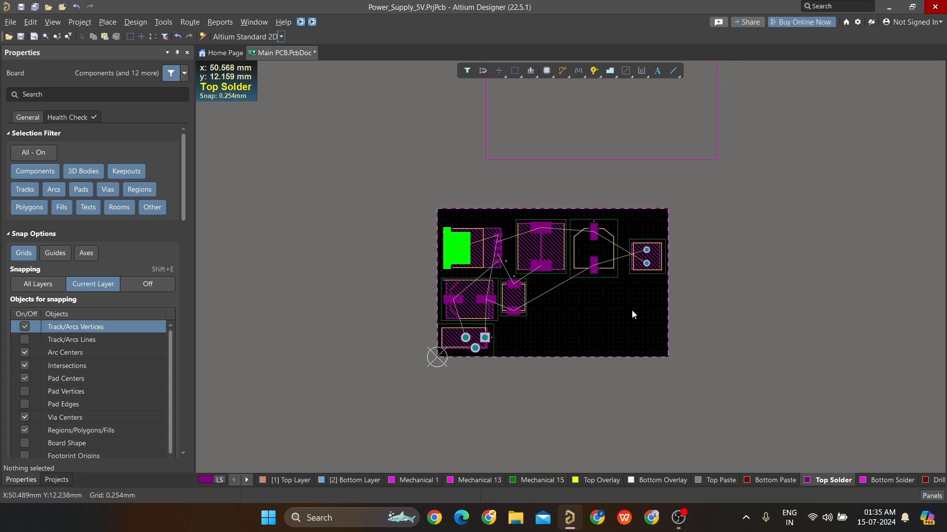
{"action": "scroll", "coordinate": [665, 236], "scroll_direction": "down", "scroll_amount": 1, "text": "ctrl"}
{"action": "left_click_drag", "start_coordinate": [725, 121], "coordinate": [676, 153]}
{"action": "key", "text": "Tab"}
{"action": "key", "text": "Delete"}
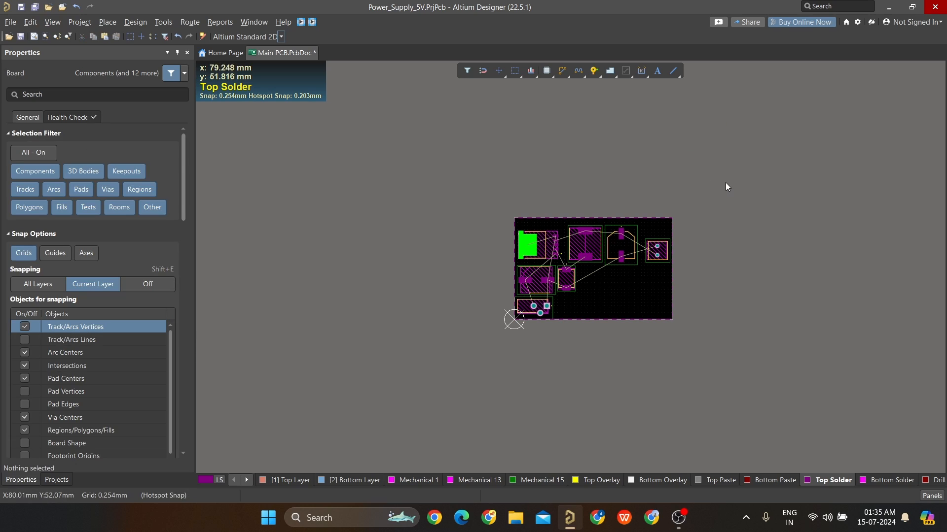